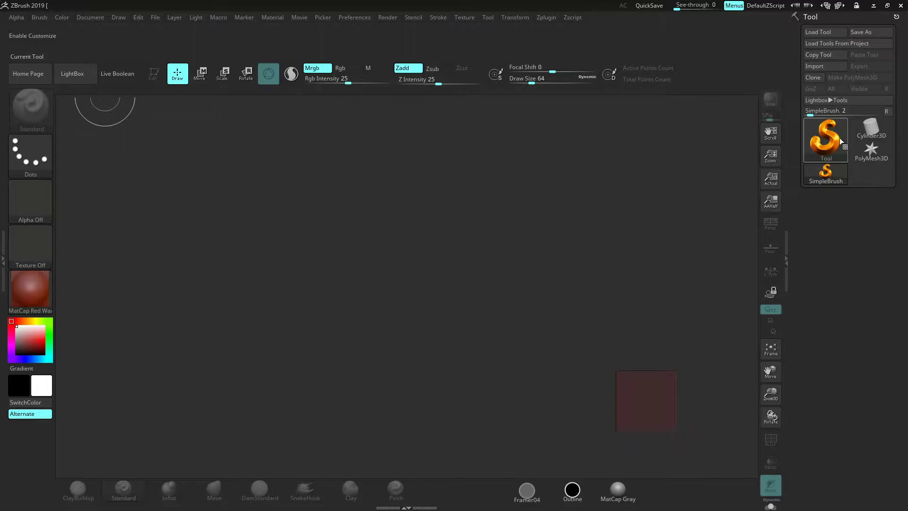
Load the mushrooms02 ZTool from the fruits folder inside sculpt on drive D
click(816, 32)
scroll(289, 322, down, 10)
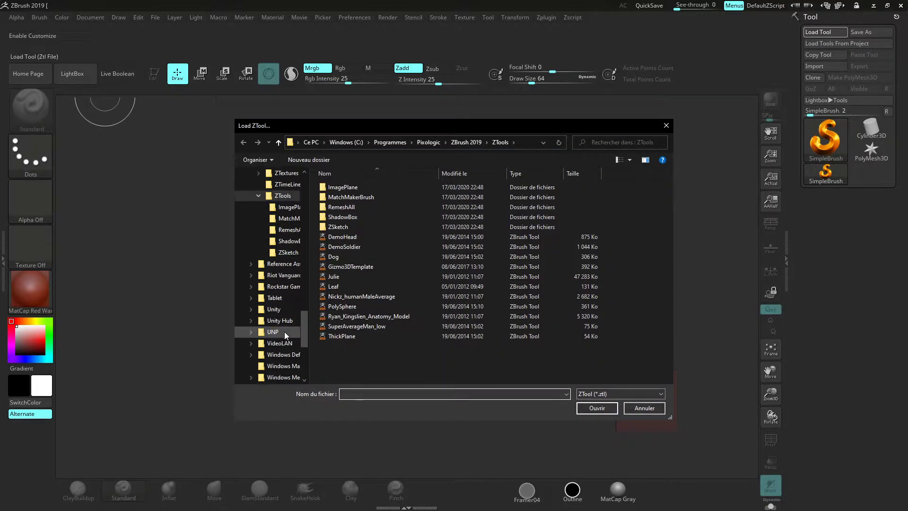
click(275, 354)
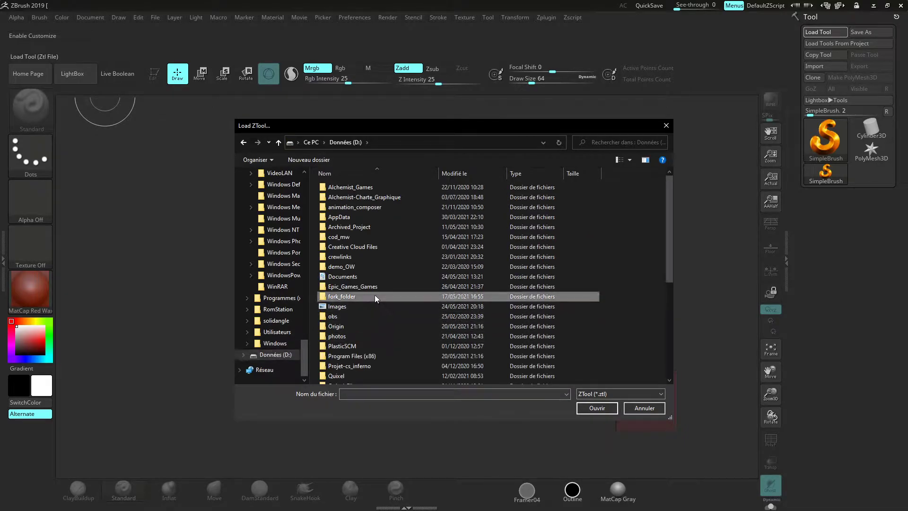
scroll(374, 294, down, 6)
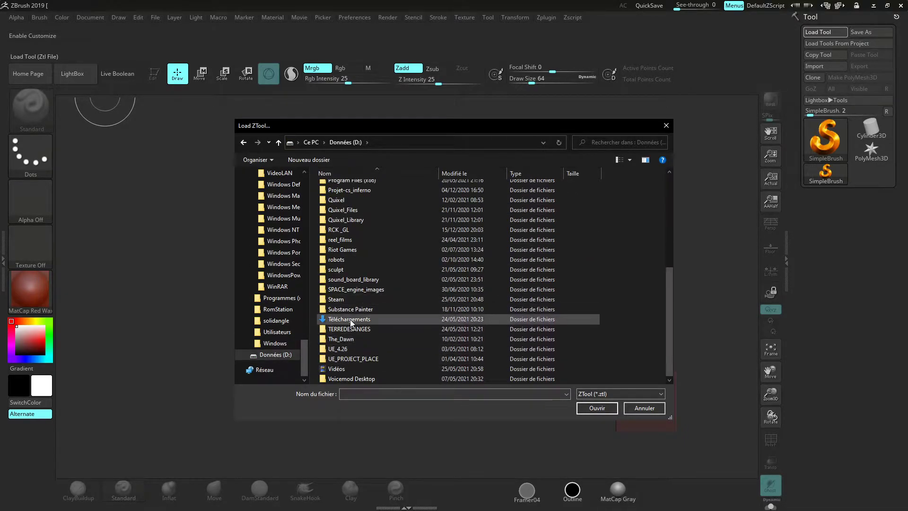
double_click(354, 269)
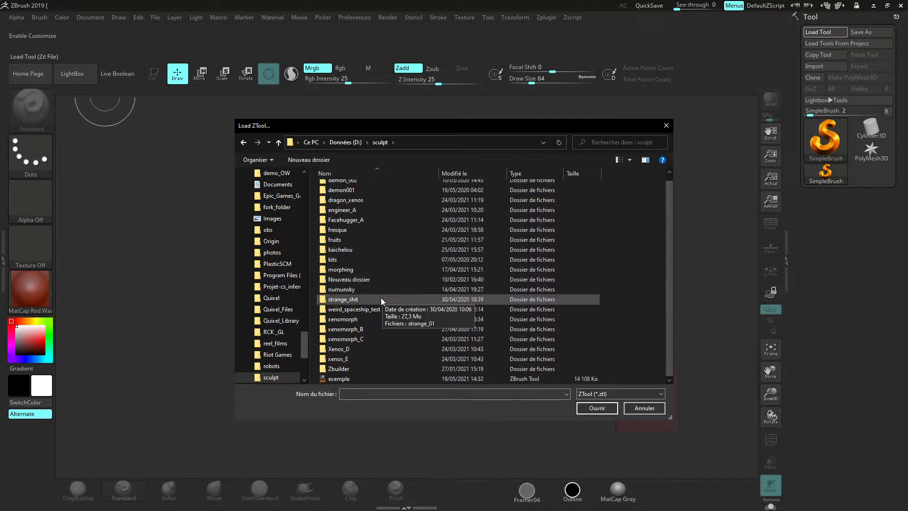
scroll(368, 317, up, 1)
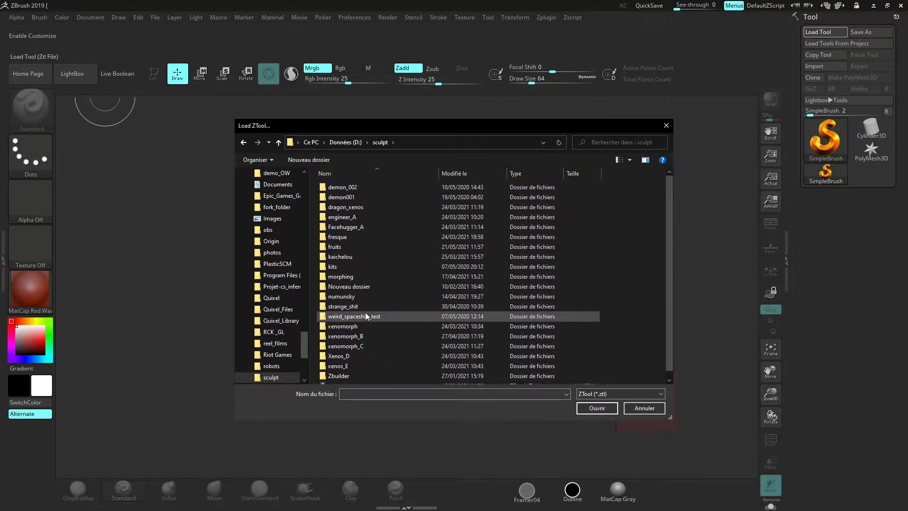
double_click(347, 246)
click(363, 197)
click(599, 407)
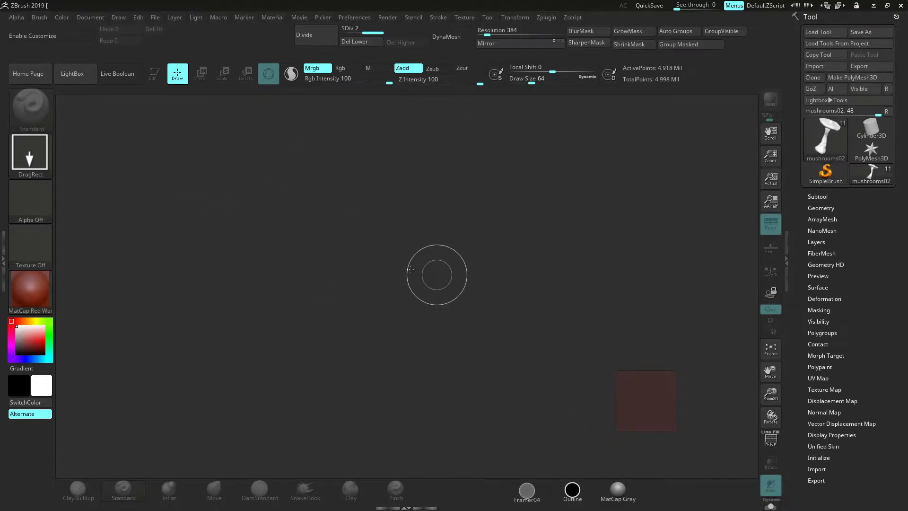
Place the mushroom model on the canvas in edit mode and give it the MatCap Gray material
drag(419, 356, 424, 359)
key(t)
click(618, 489)
mouse_move(594, 404)
mouse_down()
mouse_move(575, 393)
mouse_move(555, 321)
mouse_move(530, 323)
mouse_move(568, 310)
mouse_move(535, 316)
mouse_move(614, 317)
mouse_move(585, 316)
mouse_up()
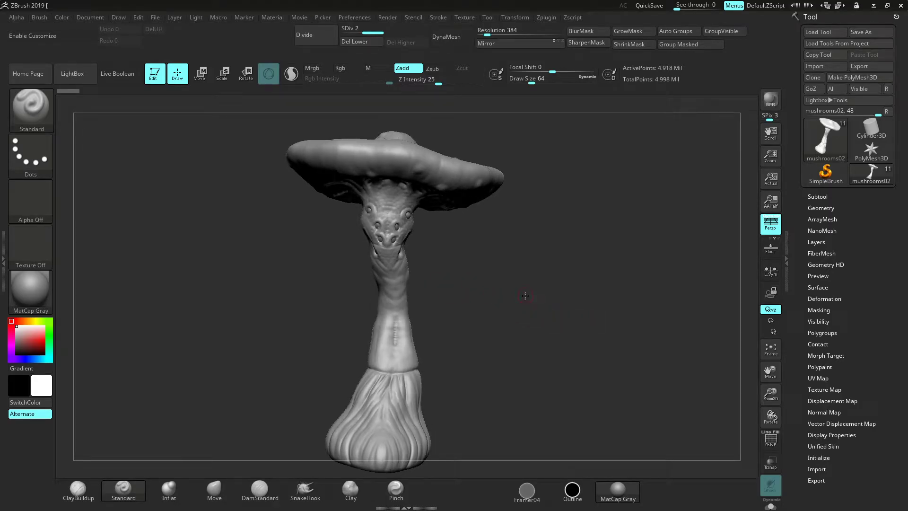
Examine the example mushroom's cap, stem and base from several sides
drag(525, 296, 510, 295)
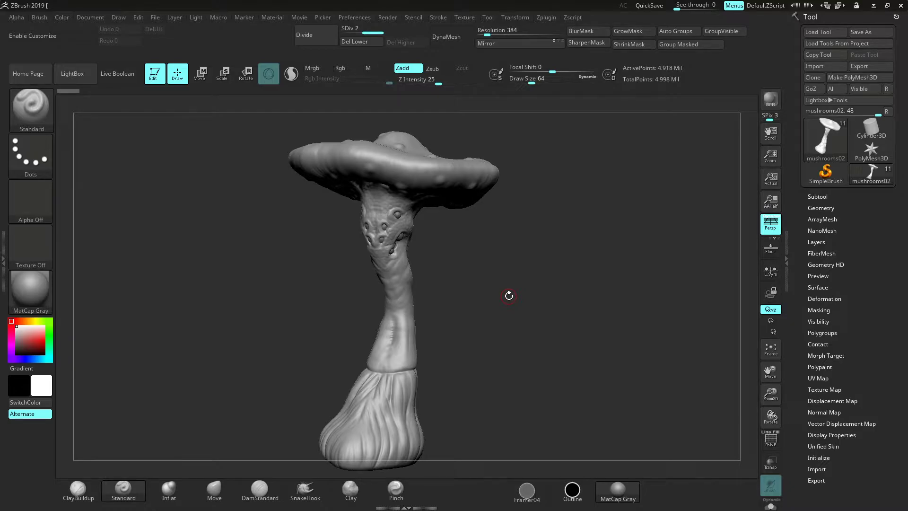
drag(498, 295, 440, 311)
drag(493, 249, 500, 273)
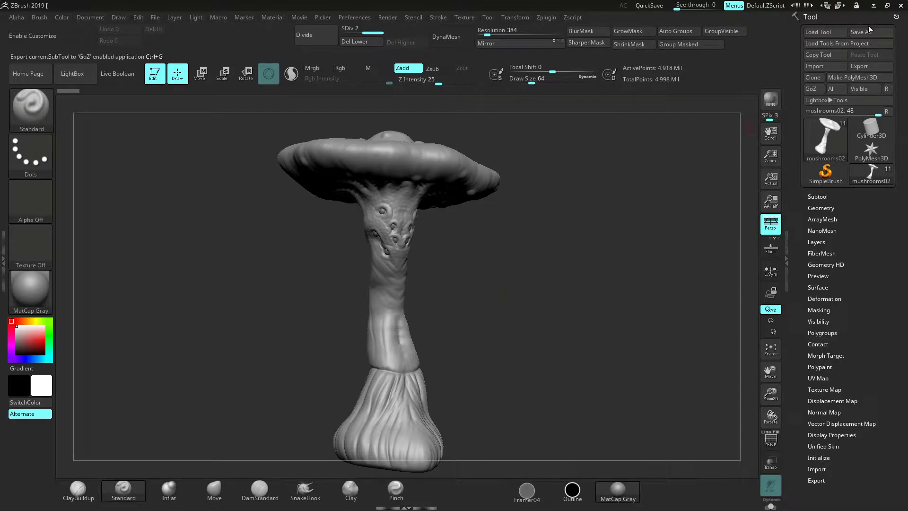
mouse_move(836, 174)
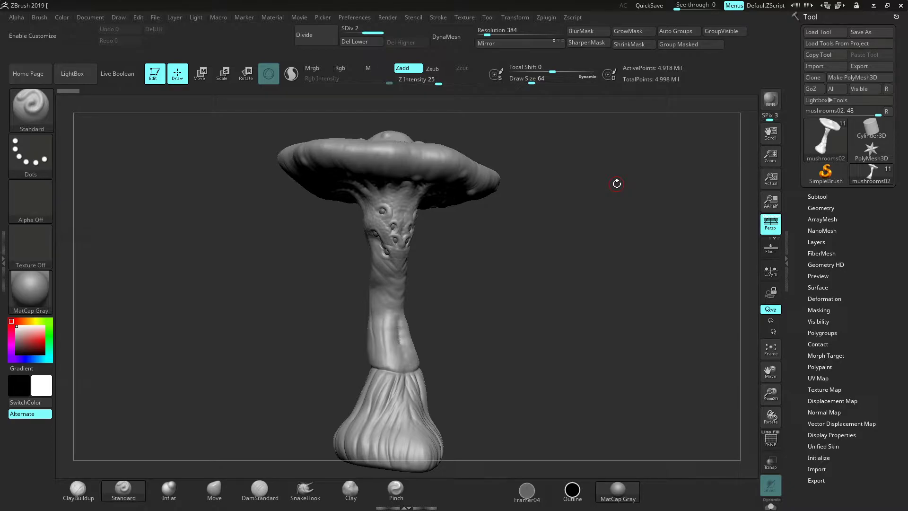
drag(617, 183, 707, 242)
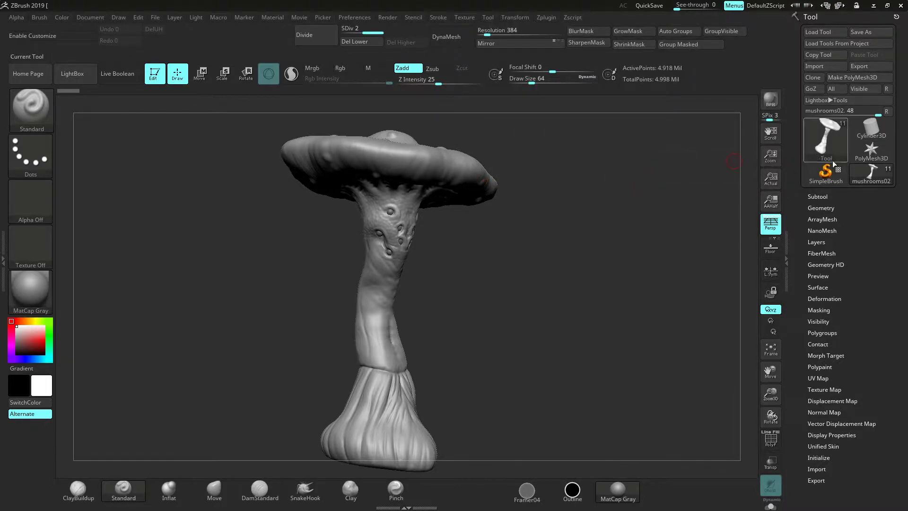
Open the DynaMesh_Sphere_128 project without saving the current one
click(76, 74)
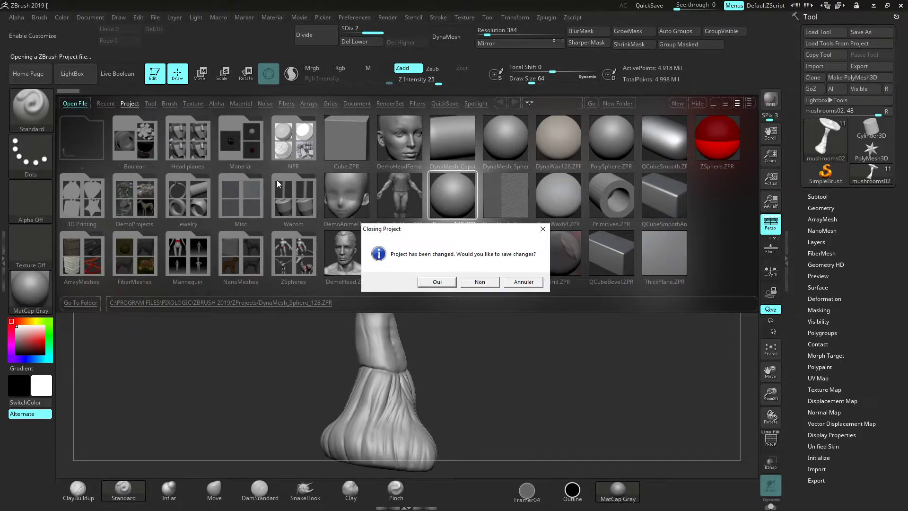
click(480, 282)
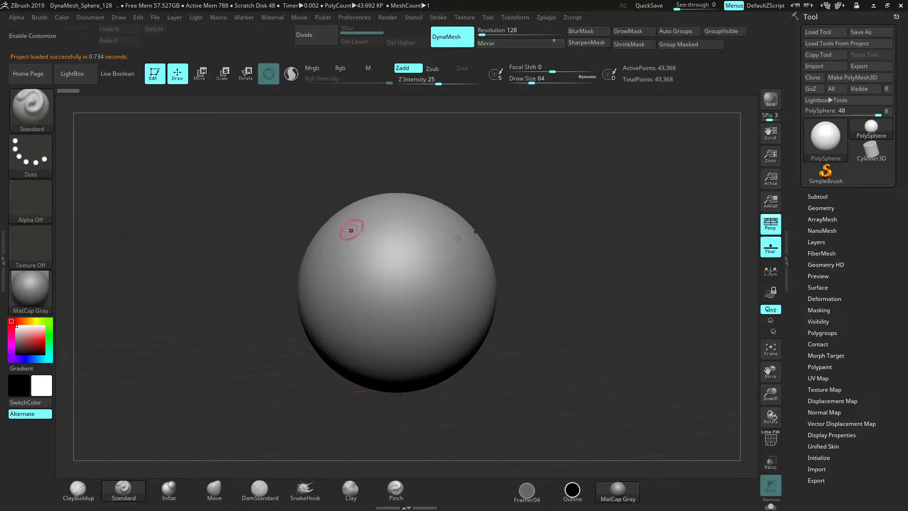
Flatten and widen the sphere into a mushroom cap using the Move brush at draw size 453
click(217, 486)
key(space)
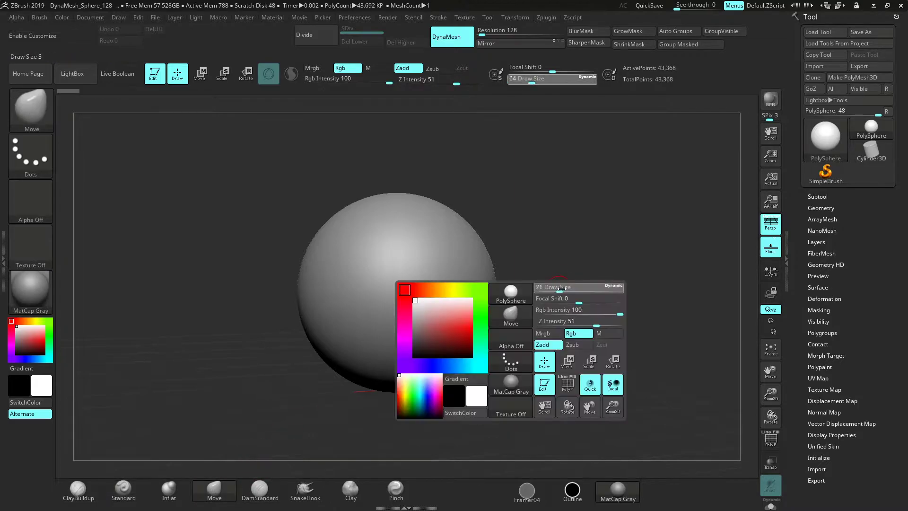
drag(597, 289, 606, 290)
drag(771, 396, 730, 347)
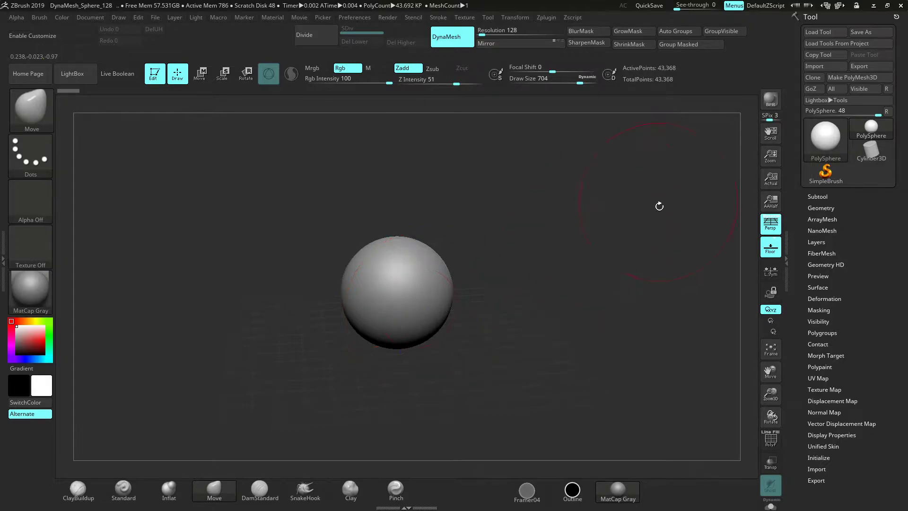
key(space)
mouse_move(457, 293)
mouse_down()
mouse_move(444, 293)
mouse_move(500, 293)
mouse_move(456, 325)
mouse_move(482, 350)
mouse_move(354, 371)
mouse_move(358, 350)
mouse_move(378, 359)
mouse_move(372, 369)
mouse_move(344, 274)
mouse_move(325, 263)
mouse_move(329, 247)
mouse_move(308, 235)
mouse_move(320, 208)
mouse_move(371, 182)
mouse_up()
mouse_move(462, 183)
mouse_down()
mouse_move(430, 186)
mouse_move(447, 186)
mouse_move(491, 243)
mouse_move(553, 249)
mouse_move(547, 217)
mouse_move(532, 247)
mouse_up()
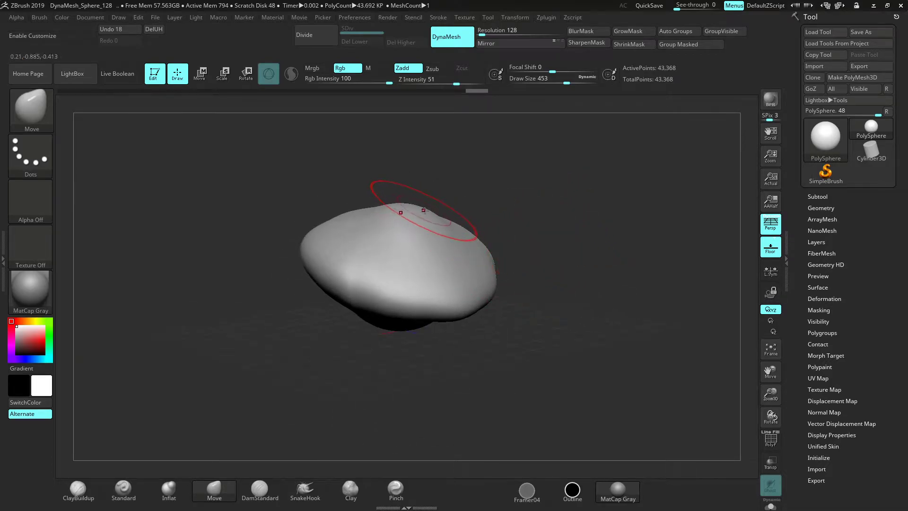
Pull the top of the cap up into a rounded peak with the Move brush
drag(481, 209, 489, 207)
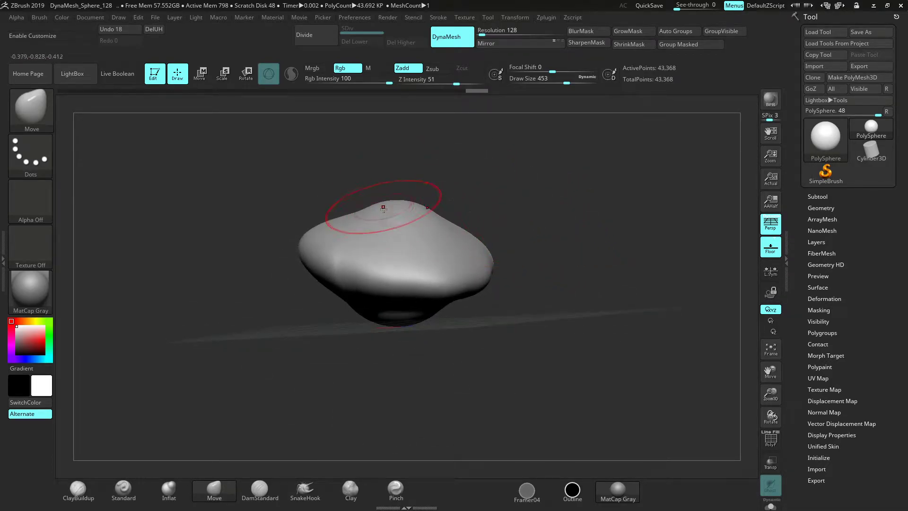
drag(394, 205, 397, 192)
drag(476, 176, 510, 184)
drag(415, 213, 416, 204)
mouse_move(540, 254)
alt+mouse_down()
mouse_move(533, 237)
mouse_move(520, 251)
mouse_move(488, 245)
mouse_move(515, 274)
mouse_move(511, 289)
mouse_move(461, 284)
mouse_move(478, 292)
alt+mouse_up()
mouse_move(526, 283)
mouse_down()
mouse_move(548, 246)
mouse_move(537, 263)
mouse_move(520, 232)
mouse_up()
drag(515, 231, 519, 215)
Pull the underside of the cap down into a tapering stem with the Move brush
drag(539, 259, 486, 189)
drag(546, 187, 445, 256)
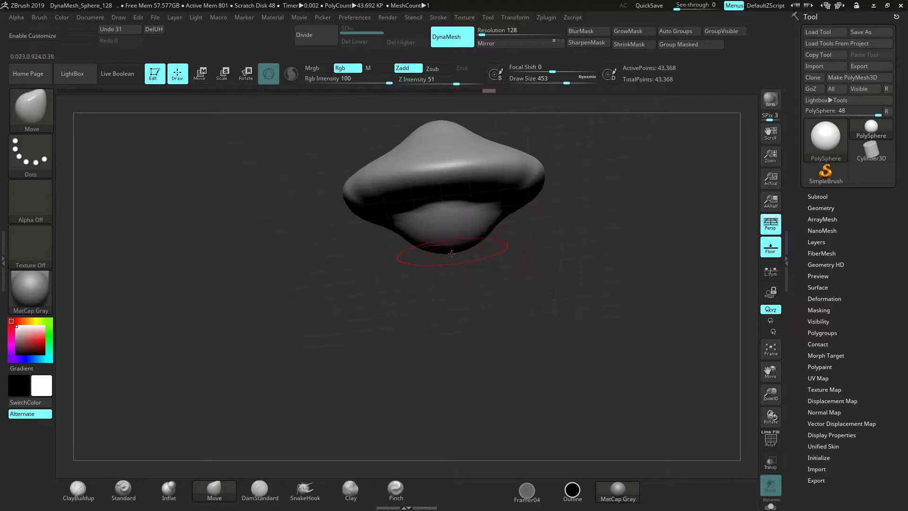
drag(451, 304, 452, 347)
drag(548, 331, 546, 366)
mouse_move(461, 337)
mouse_down()
mouse_move(458, 377)
mouse_move(458, 334)
mouse_move(455, 350)
mouse_up()
mouse_move(520, 347)
mouse_down()
mouse_move(573, 386)
mouse_move(592, 349)
mouse_up()
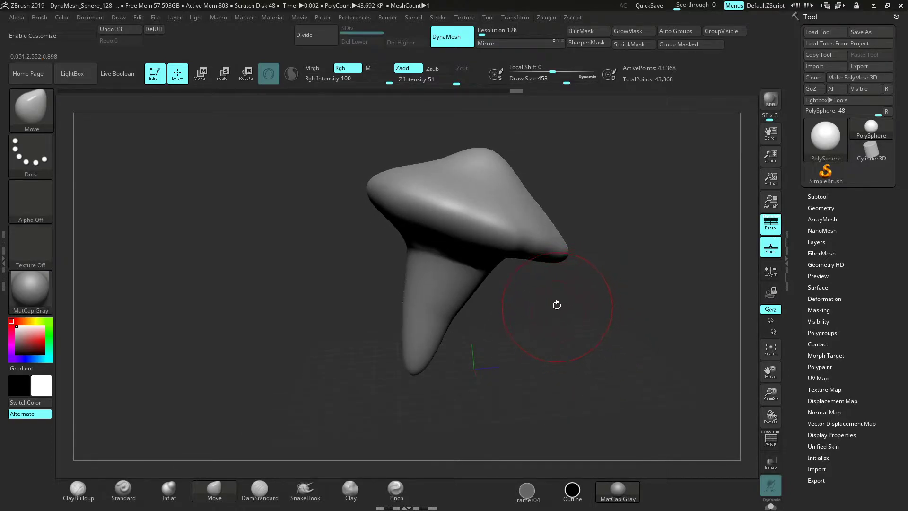
Rotate the whole mushroom about its X axis with the gizmo so it stands upright, and return to Draw mode
key(w)
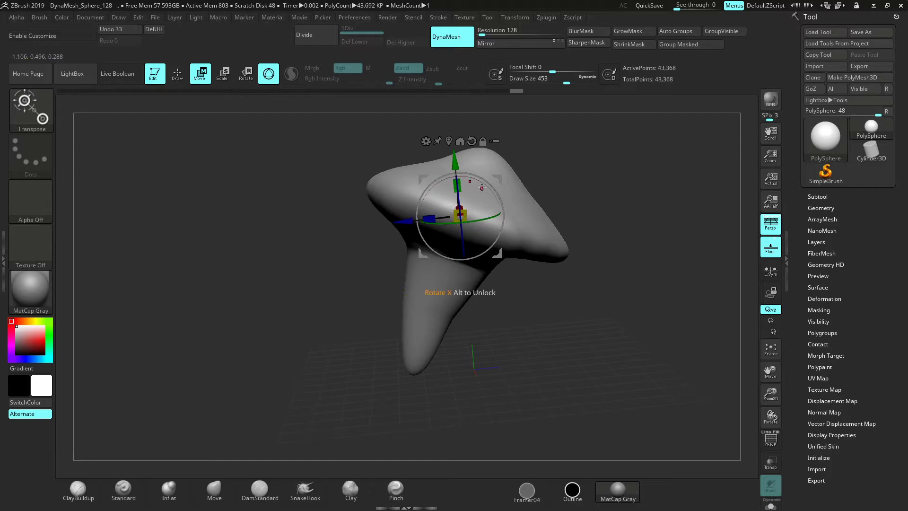
drag(483, 185, 467, 185)
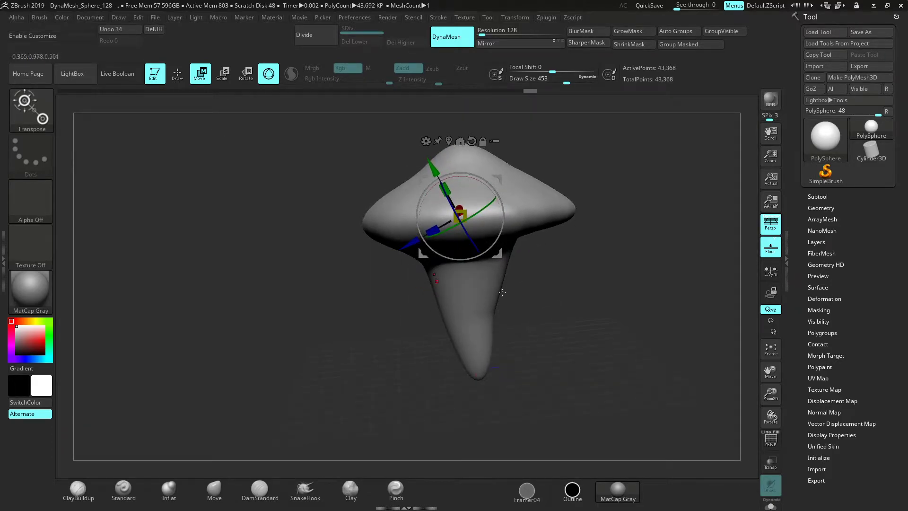
key(q)
mouse_move(634, 324)
mouse_down()
mouse_move(615, 322)
mouse_move(591, 330)
mouse_move(593, 338)
mouse_move(582, 315)
mouse_up()
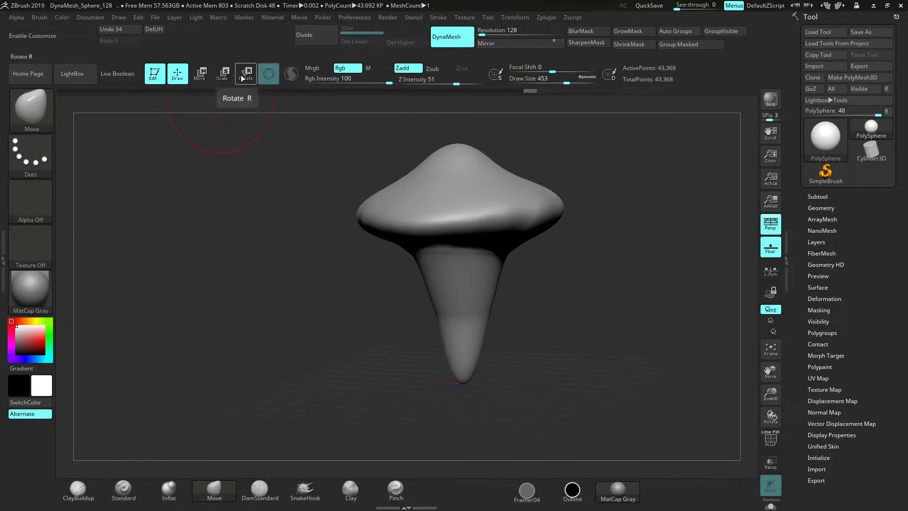
Reshape the joint between cap and stem with the Move brush at draw size 533
key(space)
mouse_move(616, 301)
alt+mouse_down()
mouse_move(610, 274)
mouse_move(544, 279)
alt+mouse_up()
drag(421, 236, 434, 233)
drag(532, 262, 584, 264)
mouse_move(477, 241)
mouse_down()
mouse_move(449, 231)
mouse_move(501, 257)
mouse_up()
drag(452, 232, 443, 234)
Stretch the stem's tip downward into a longer, slightly bent stem
alt+drag(490, 295, 489, 259)
drag(439, 320, 443, 373)
mouse_move(492, 357)
mouse_down()
mouse_move(461, 361)
mouse_move(385, 410)
mouse_up()
drag(411, 399, 419, 448)
drag(770, 393, 730, 377)
drag(567, 310, 549, 260)
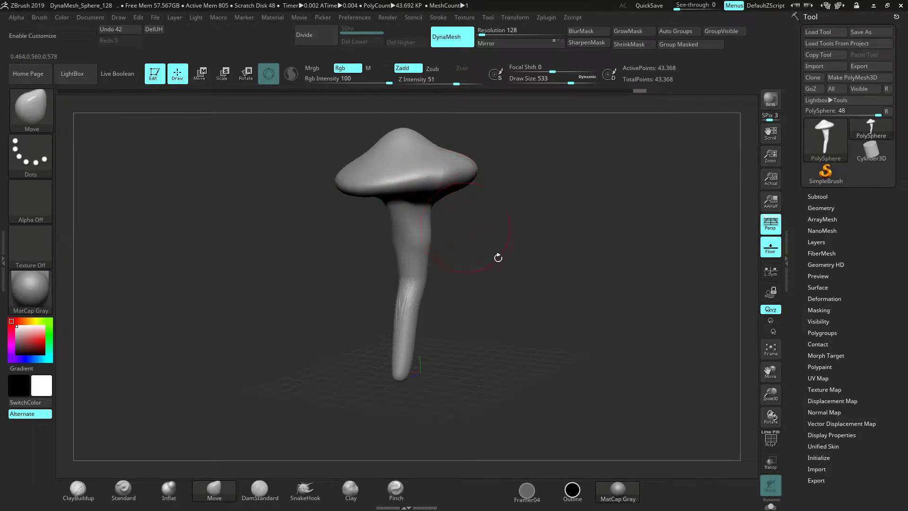
Remesh the stretched mushroom with DynaMesh at resolution 128 and check its wireframe
drag(771, 395, 774, 416)
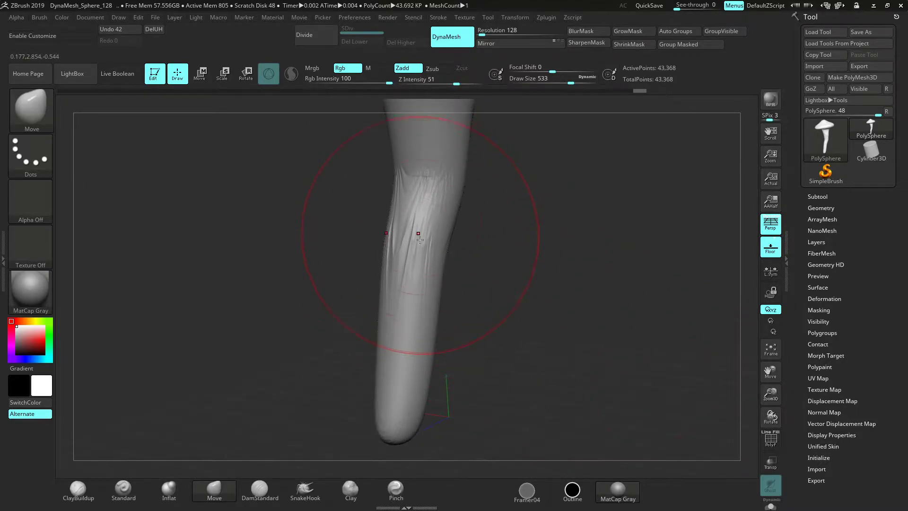
drag(771, 402, 568, 284)
drag(767, 392, 767, 397)
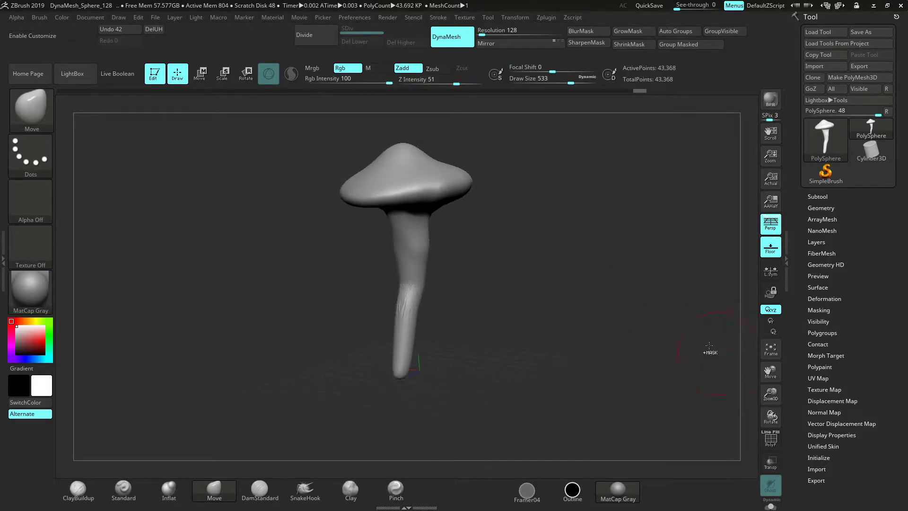
ctrl+drag(543, 182, 603, 244)
drag(770, 394, 770, 419)
click(770, 439)
click(771, 439)
key(f)
drag(488, 348, 475, 341)
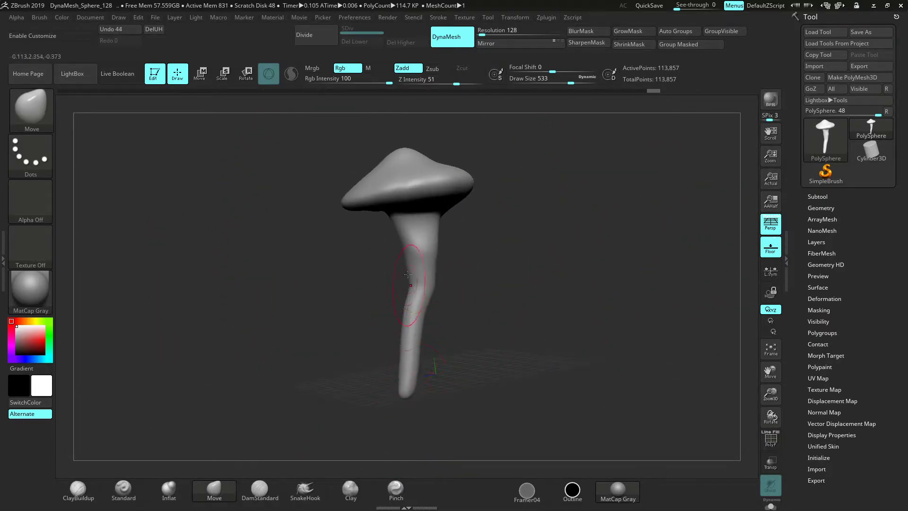
Bend the upper half of the stem into a slight curve with the Move brush at draw size 685
drag(411, 279, 405, 277)
key(space)
mouse_move(405, 271)
mouse_down()
mouse_move(415, 272)
mouse_move(401, 275)
mouse_up()
right_drag(401, 276, 425, 264)
mouse_move(420, 253)
mouse_down()
mouse_move(403, 249)
mouse_move(417, 249)
mouse_up()
alt+drag(470, 330, 468, 302)
drag(415, 267, 405, 266)
Extend the lower end of the stem farther down with the Move brush
alt+drag(458, 370, 457, 348)
drag(402, 365, 402, 369)
drag(457, 356, 477, 355)
drag(404, 362, 403, 378)
mouse_move(364, 376)
mouse_down()
mouse_move(424, 372)
mouse_move(393, 410)
mouse_move(478, 375)
mouse_move(534, 372)
mouse_up()
alt+drag(723, 358, 524, 358)
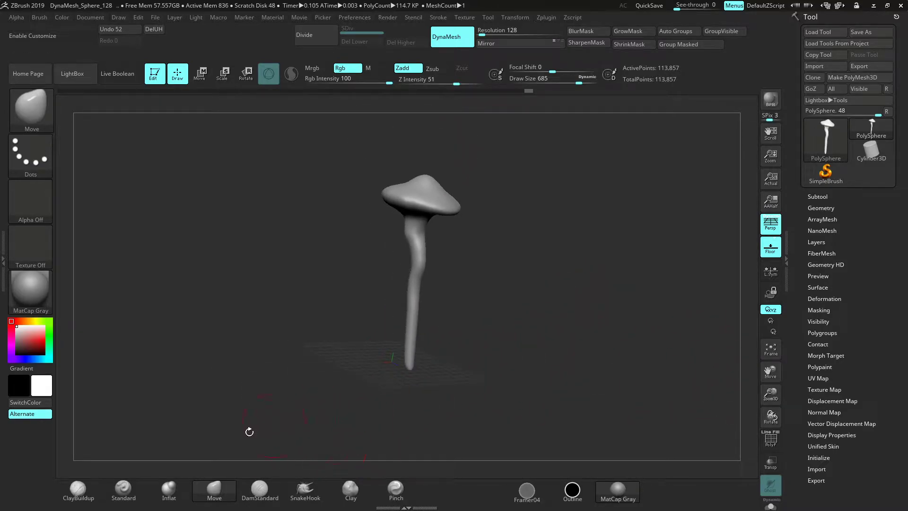
Remesh the mushroom and swell the stem's lower end into a bulb with the Inflat brush at draw size 910
click(166, 491)
ctrl+drag(464, 313, 492, 324)
key(space)
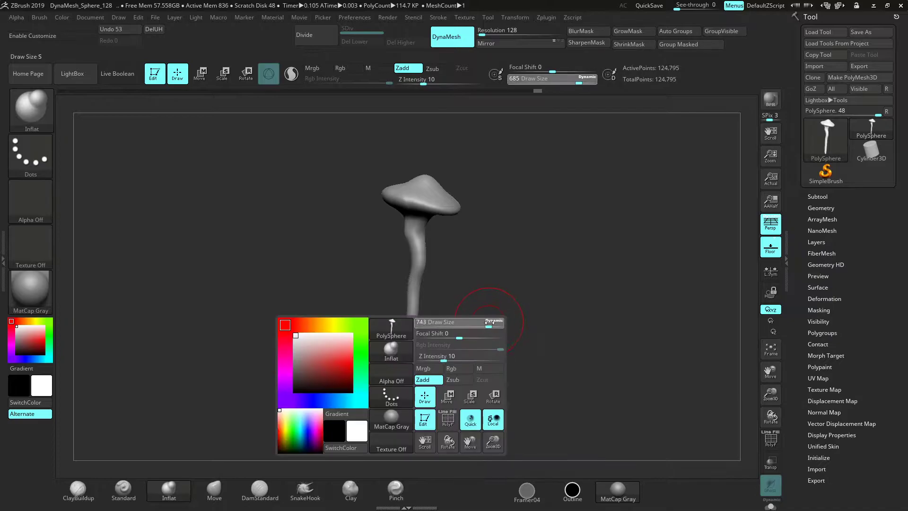
drag(409, 359, 412, 269)
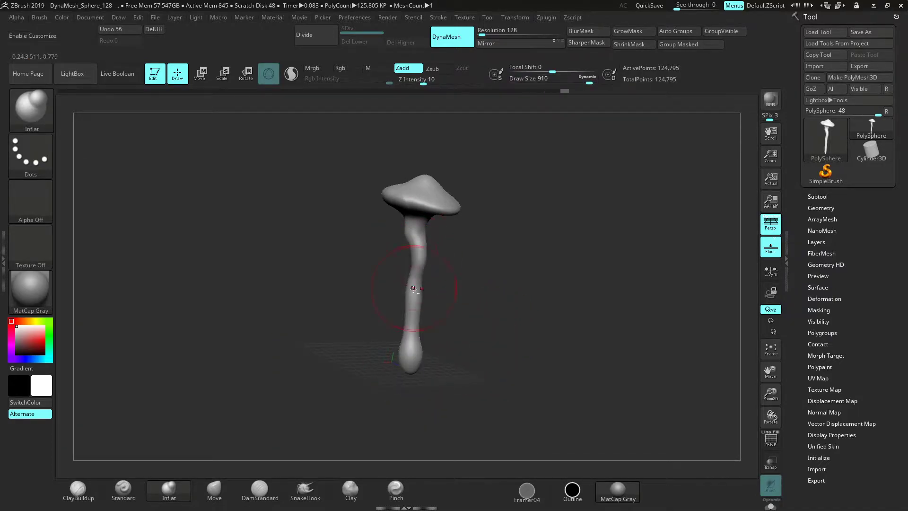
drag(411, 314, 413, 329)
Remesh the mushroom again and thicken the upper stem with the Inflat brush
drag(442, 326, 471, 321)
ctrl+drag(479, 295, 493, 344)
drag(416, 240, 416, 291)
drag(478, 327, 418, 302)
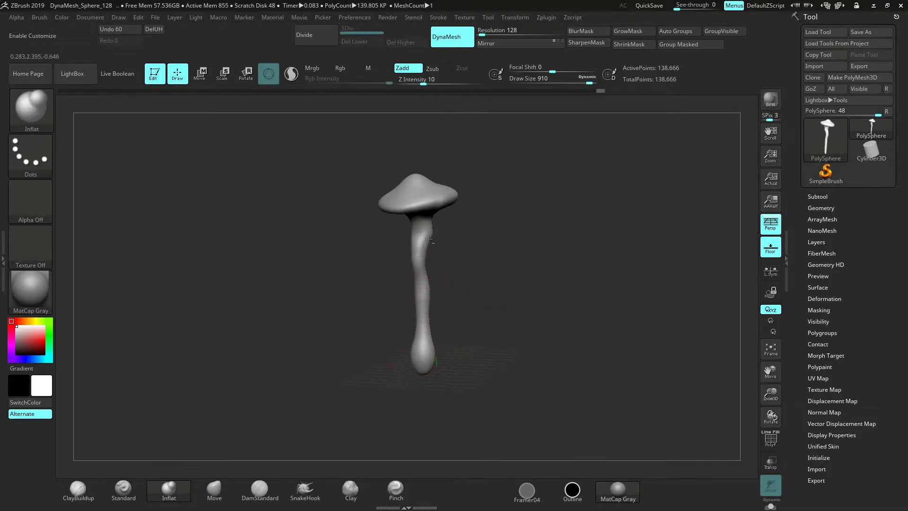
Stretch the cap's rim unevenly outward and downward with the Move brush at draw size 763
click(214, 489)
key(space)
drag(495, 248, 502, 249)
ctrl+right_drag(655, 380, 628, 266)
drag(628, 266, 627, 250)
alt+drag(626, 251, 612, 304)
key(space)
drag(536, 239, 520, 236)
mouse_move(488, 190)
mouse_down()
mouse_move(528, 212)
mouse_move(520, 252)
mouse_up()
drag(482, 215, 514, 279)
drag(470, 237, 471, 253)
Widen the cap's outline around the peak with the Move brush
mouse_move(544, 312)
mouse_down()
mouse_move(543, 285)
mouse_move(563, 304)
mouse_move(537, 308)
mouse_move(563, 280)
mouse_up()
alt+drag(624, 266, 572, 287)
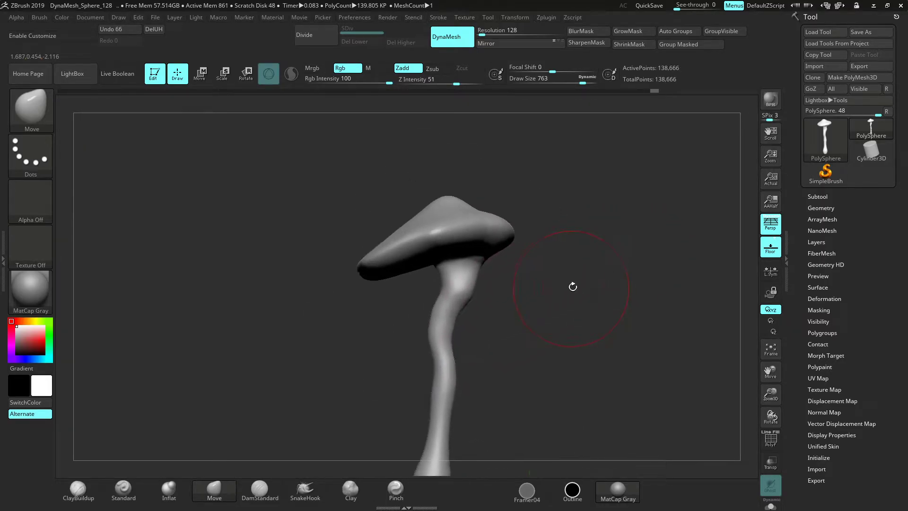
mouse_move(515, 225)
mouse_down()
mouse_move(584, 237)
mouse_move(560, 326)
mouse_up()
mouse_move(523, 266)
mouse_down()
mouse_move(545, 284)
mouse_move(597, 279)
mouse_move(574, 255)
mouse_up()
drag(610, 245, 614, 303)
drag(563, 236, 576, 224)
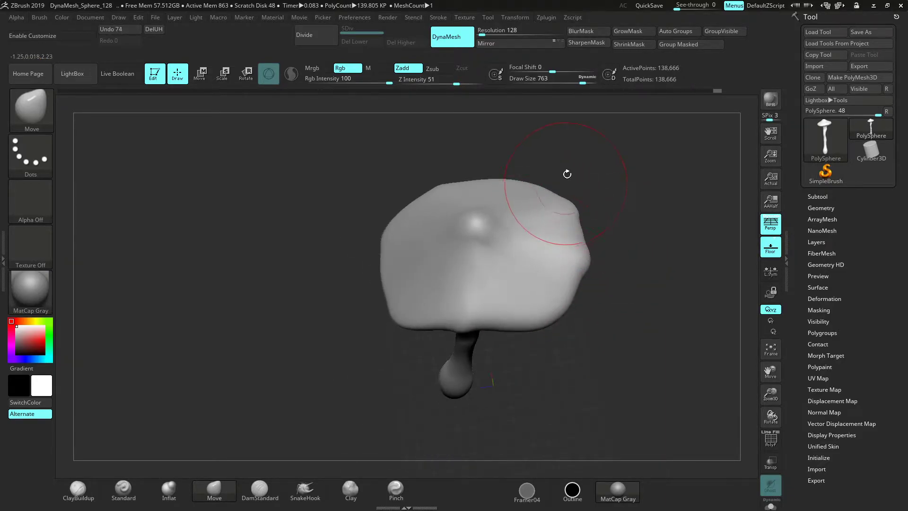
drag(568, 179, 569, 154)
drag(515, 207, 502, 222)
Push and pull the remaining edges of the cap into an irregular, wavy rim
drag(543, 175, 544, 157)
drag(418, 236, 422, 246)
mouse_move(537, 191)
mouse_down()
mouse_move(540, 183)
mouse_move(541, 239)
mouse_up()
drag(426, 199, 431, 212)
drag(453, 171, 397, 212)
drag(401, 288, 405, 292)
mouse_move(392, 331)
mouse_down()
mouse_move(405, 347)
mouse_move(428, 329)
mouse_up()
drag(387, 356, 411, 259)
drag(599, 314, 618, 363)
mouse_move(544, 425)
alt+mouse_down()
mouse_move(565, 310)
mouse_move(510, 334)
alt+mouse_up()
Choose the ClayBuildup brush and set its draw size to 311
click(78, 489)
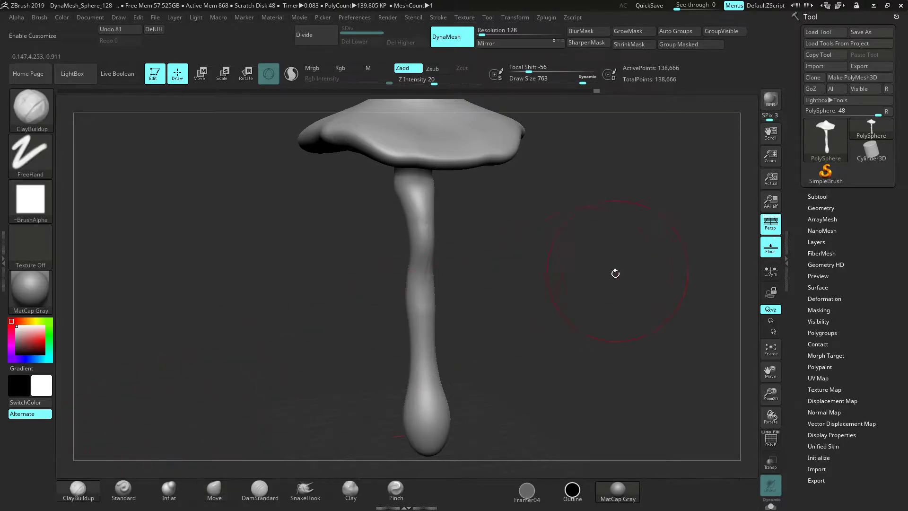
key(space)
drag(609, 276, 587, 278)
Turn DynaMesh off and back on to rebuild the reshaped mushroom's mesh
mouse_move(605, 240)
mouse_down()
mouse_move(571, 217)
mouse_move(628, 313)
mouse_up()
drag(771, 372, 828, 395)
drag(771, 393, 762, 377)
alt+drag(655, 316, 616, 320)
click(457, 37)
click(457, 37)
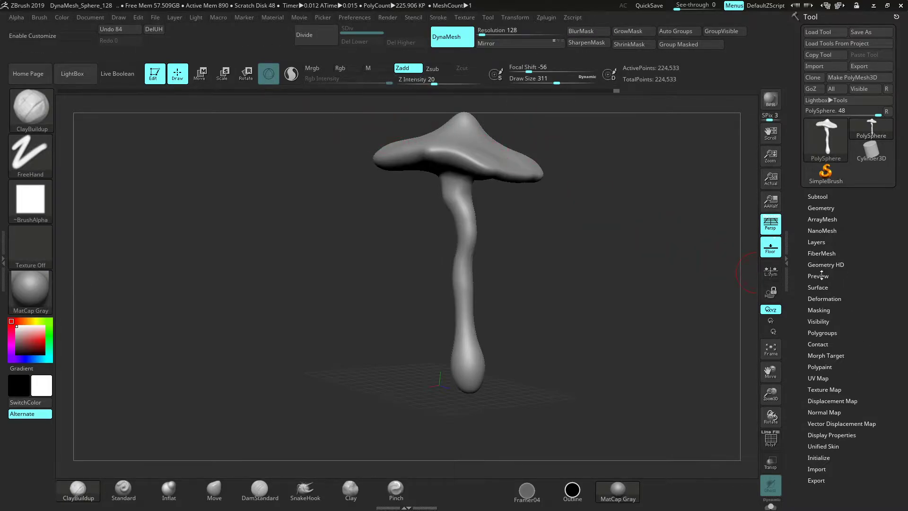
Open the DynaMesh settings of the mushroom's geometry and toggle DynaMesh off and on again at resolution 128
click(821, 208)
click(820, 365)
click(827, 333)
click(827, 332)
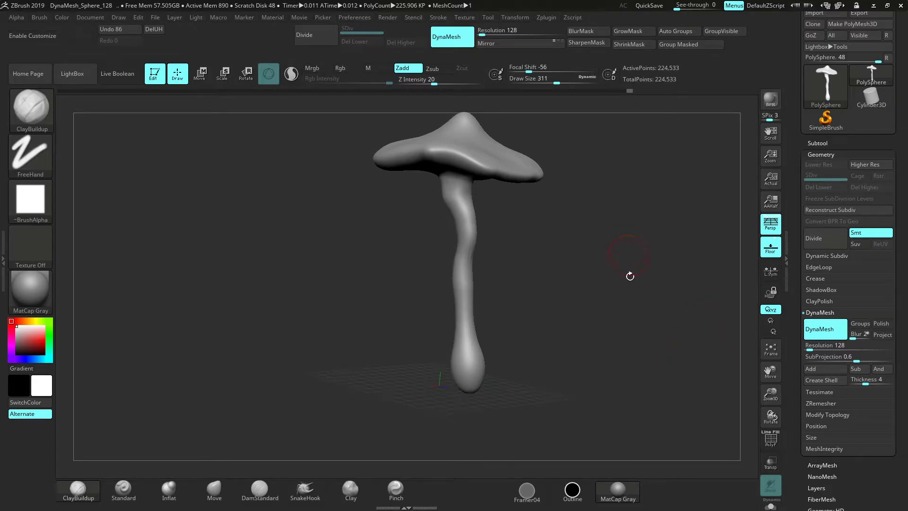
Set the ClayBuildup draw size to 274 and lay vertical clay strokes on the stem's bulbous base
drag(634, 321, 707, 368)
drag(770, 394, 769, 444)
alt+drag(672, 321, 676, 222)
mouse_move(575, 273)
ctrl+mouse_down()
mouse_move(548, 236)
mouse_move(631, 361)
ctrl+mouse_up()
alt+right_drag(490, 324, 529, 267)
key(space)
drag(539, 325, 513, 328)
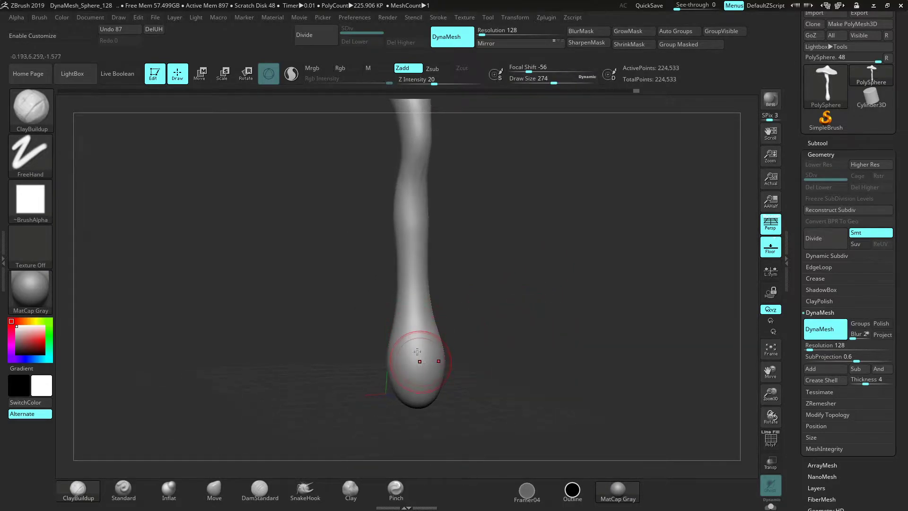
drag(411, 362, 411, 381)
drag(423, 347, 424, 384)
drag(432, 345, 433, 382)
drag(548, 365, 597, 361)
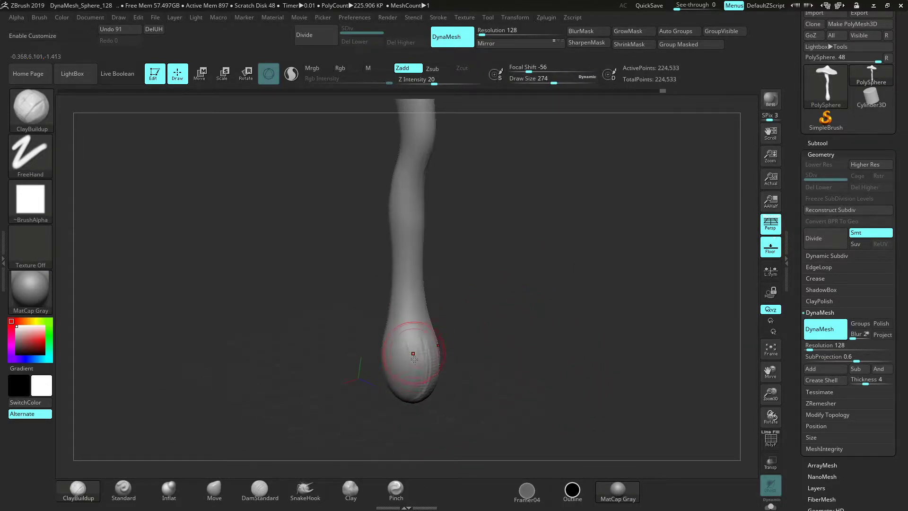
Work around the base with more lengthwise clay strokes, running them from the bulb up into the lower stem
drag(400, 369, 402, 381)
drag(492, 338, 531, 345)
drag(379, 383, 378, 388)
drag(468, 361, 500, 359)
drag(364, 354, 354, 387)
mouse_move(362, 334)
mouse_down()
mouse_move(360, 361)
mouse_move(370, 357)
mouse_up()
drag(355, 311, 346, 342)
drag(379, 292, 371, 327)
drag(364, 306, 354, 336)
mouse_move(419, 307)
mouse_down()
mouse_move(468, 289)
mouse_move(372, 326)
mouse_up()
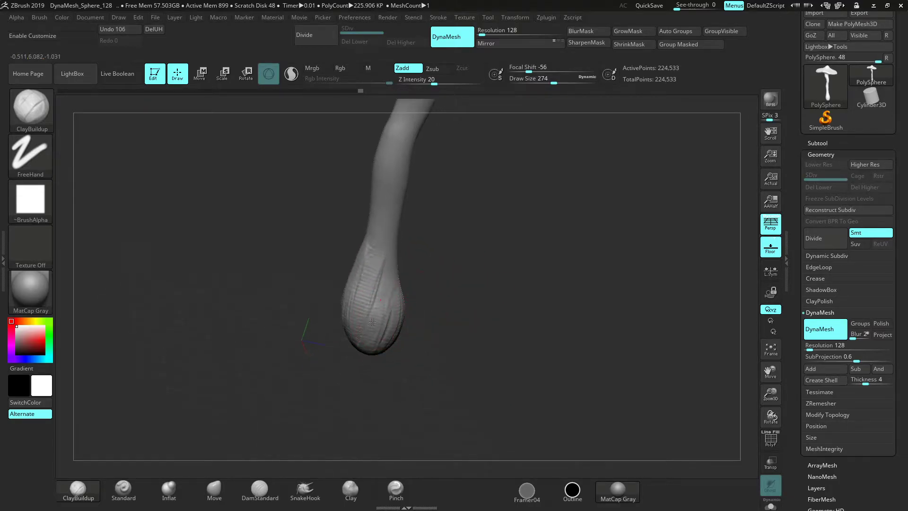
Cover the remaining side of the bulb with lengthwise clay strokes
drag(378, 295, 376, 312)
mouse_move(448, 306)
mouse_down()
mouse_move(388, 310)
mouse_move(400, 338)
mouse_up()
drag(400, 259, 419, 321)
drag(420, 288, 433, 338)
drag(475, 362, 489, 362)
Choose the Move brush, adjust its draw size, and pull the bulb's sides outward into a wider base
click(222, 488)
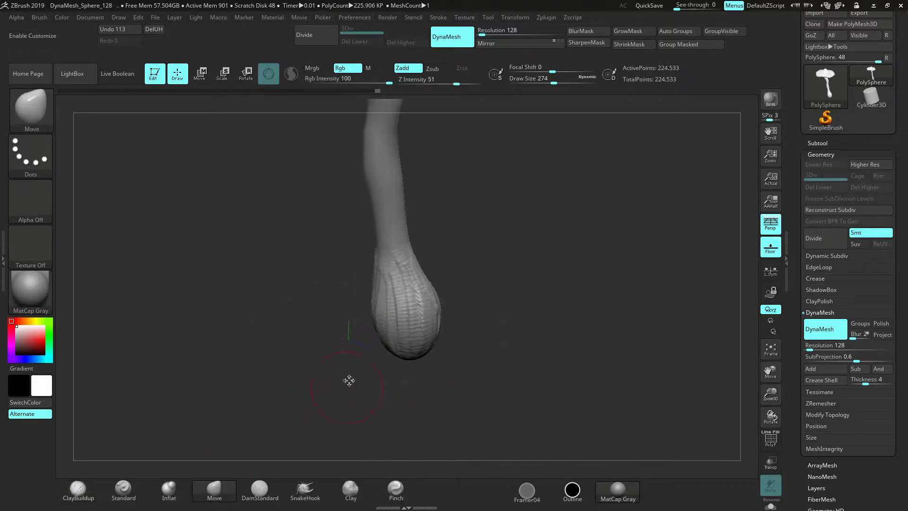
key(space)
mouse_move(374, 324)
mouse_down()
mouse_move(345, 349)
mouse_move(317, 336)
mouse_up()
mouse_move(491, 364)
mouse_down()
mouse_move(456, 360)
mouse_move(451, 342)
mouse_move(283, 367)
mouse_up()
drag(335, 343, 328, 331)
mouse_move(342, 300)
mouse_down()
mouse_move(349, 304)
mouse_move(336, 321)
mouse_up()
drag(261, 333, 284, 382)
drag(349, 330, 349, 347)
drag(329, 287, 322, 275)
Push and pull the base from further angles into an irregular, flared foot with a flatter underside
drag(321, 312, 312, 302)
drag(288, 345, 309, 349)
mouse_move(464, 372)
mouse_down()
mouse_move(464, 337)
mouse_move(385, 361)
mouse_up()
drag(402, 391, 468, 388)
drag(424, 339, 441, 348)
drag(393, 352, 388, 360)
drag(425, 396, 478, 387)
drag(460, 355, 465, 363)
mouse_move(507, 336)
mouse_down()
mouse_move(439, 385)
mouse_move(373, 413)
mouse_up()
Switch to ClayBuildup at draw size 212 and add lengthwise strokes from the flared base up the stem
click(78, 489)
key(space)
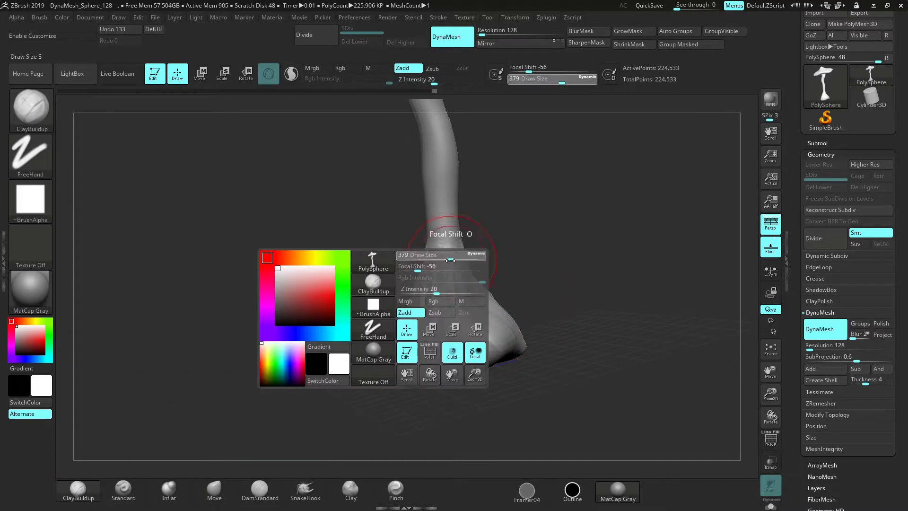
mouse_move(455, 227)
mouse_down()
mouse_move(439, 269)
mouse_move(440, 252)
mouse_up()
mouse_move(485, 252)
alt+mouse_down()
mouse_move(500, 293)
mouse_move(444, 290)
mouse_move(503, 263)
mouse_move(507, 301)
alt+mouse_up()
drag(424, 330, 419, 260)
alt+drag(453, 265, 456, 303)
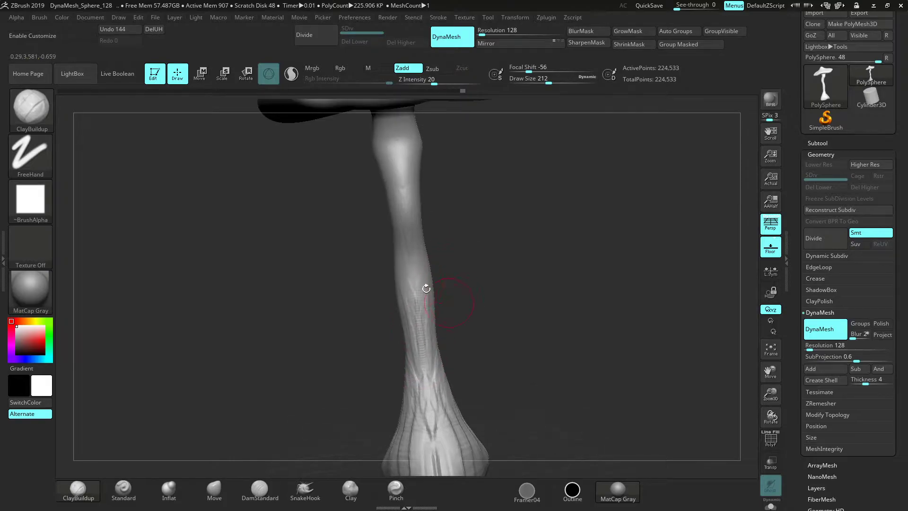
Rebuild the mushroom's DynaMesh and smooth the clay ridges on the flared base
ctrl+drag(507, 287, 556, 353)
alt+drag(528, 326, 530, 303)
drag(770, 393, 766, 378)
drag(557, 300, 506, 346)
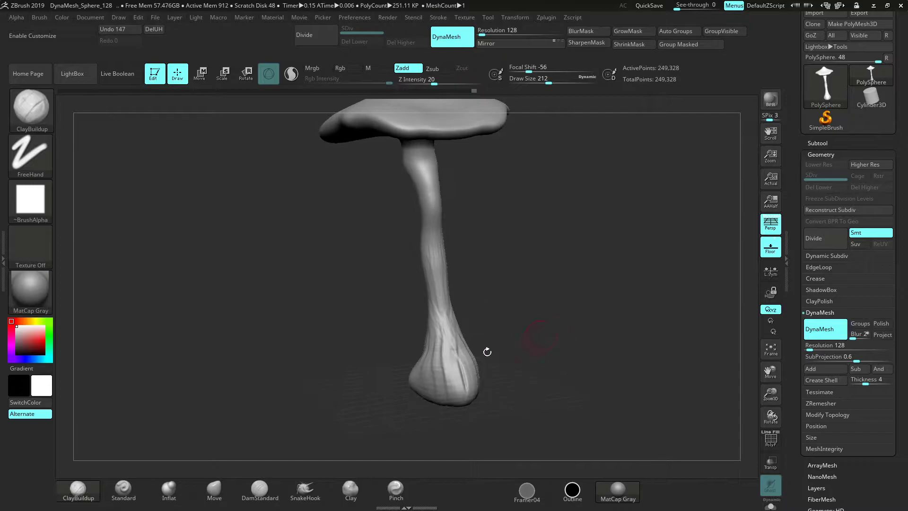
shift+drag(451, 354, 451, 336)
shift+drag(432, 372, 461, 366)
drag(494, 360, 529, 353)
shift+drag(444, 364, 437, 347)
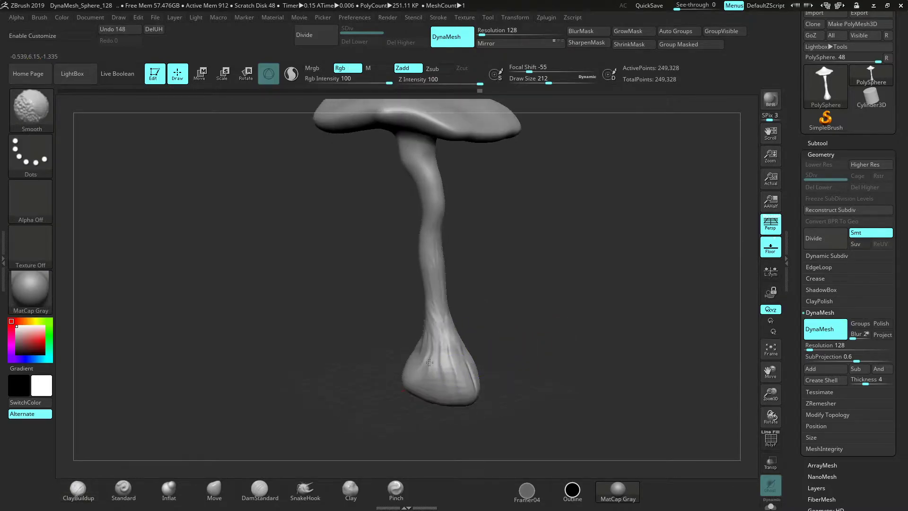
Choose the TrimDynamic brush, set its draw size to 372, and flatten planes around the stem's base
click(38, 128)
click(680, 298)
mouse_move(576, 271)
alt+mouse_down()
mouse_move(599, 262)
mouse_move(607, 234)
alt+mouse_up()
key(space)
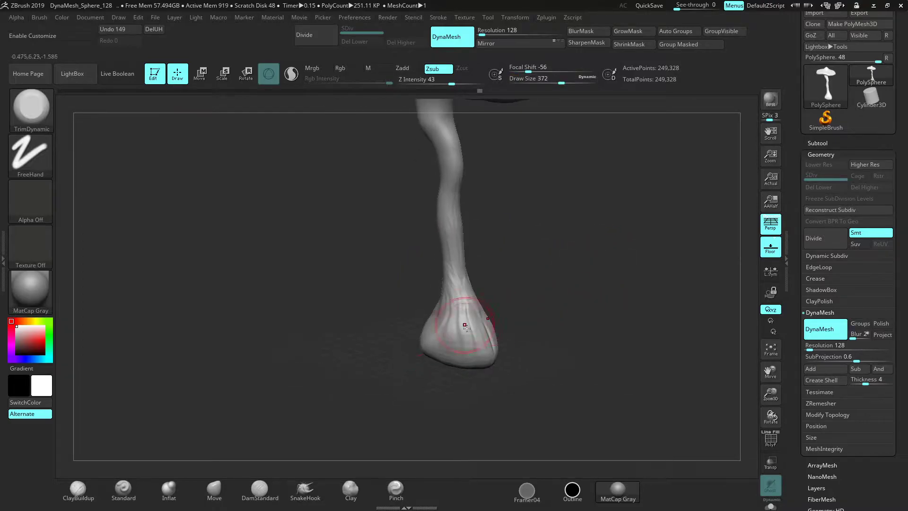
drag(521, 344, 489, 349)
drag(525, 348, 558, 345)
drag(468, 341, 420, 349)
drag(523, 352, 558, 350)
mouse_move(456, 333)
mouse_down()
mouse_move(398, 335)
mouse_move(408, 341)
mouse_up()
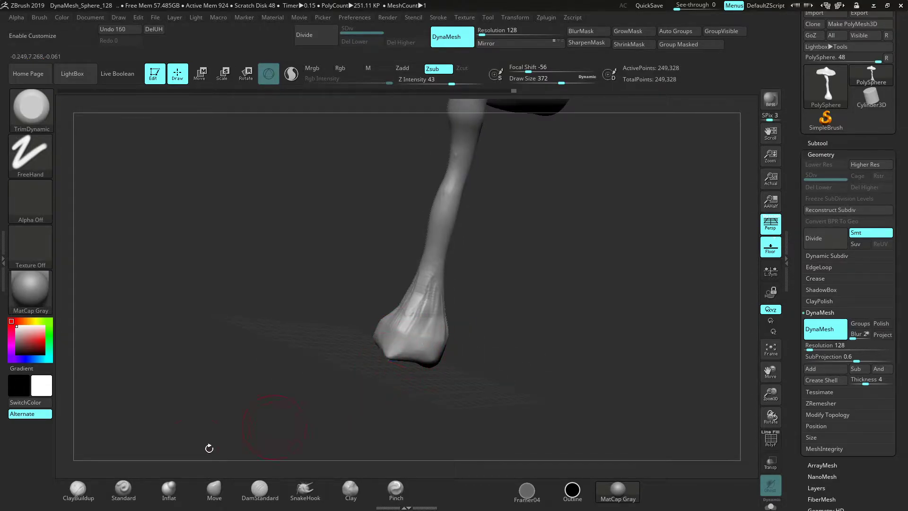
Switch to ClayBuildup at draw size 257 and sculpt lengthwise ridges where the stem meets the base
click(78, 489)
drag(520, 318, 541, 310)
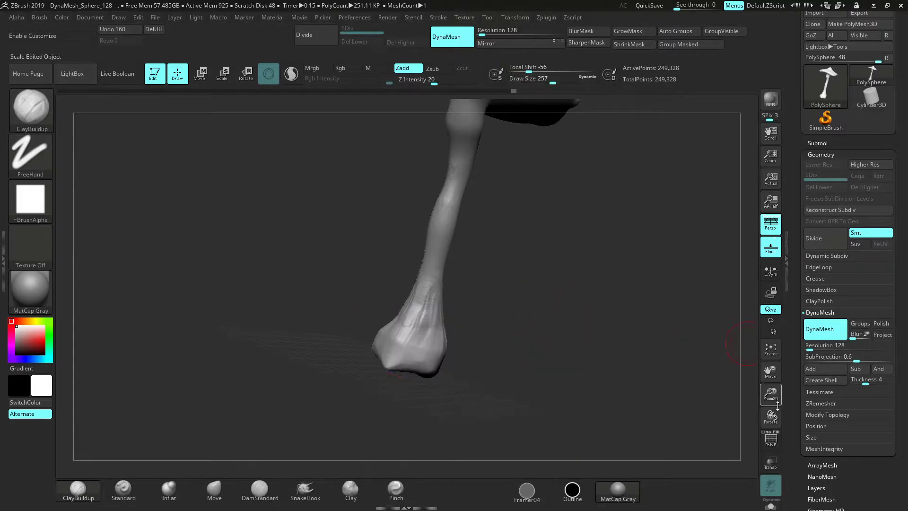
drag(777, 400, 777, 392)
mouse_move(428, 262)
mouse_down()
mouse_move(414, 318)
mouse_move(391, 326)
mouse_up()
alt+right_drag(386, 318, 392, 290)
drag(435, 253, 402, 326)
Build up a clay ridge around the lower edge of the stem's foot
right_drag(421, 340, 422, 310)
mouse_move(399, 342)
mouse_down()
mouse_move(440, 347)
mouse_move(452, 373)
mouse_up()
right_drag(472, 393, 478, 416)
drag(401, 341, 474, 371)
right_drag(426, 402, 454, 416)
drag(457, 348, 525, 418)
mouse_move(426, 413)
right_down()
mouse_move(441, 418)
mouse_move(430, 419)
right_up()
Extend the ridge around the other side of the foot with horizontal clay strokes
alt+right_drag(562, 398, 521, 415)
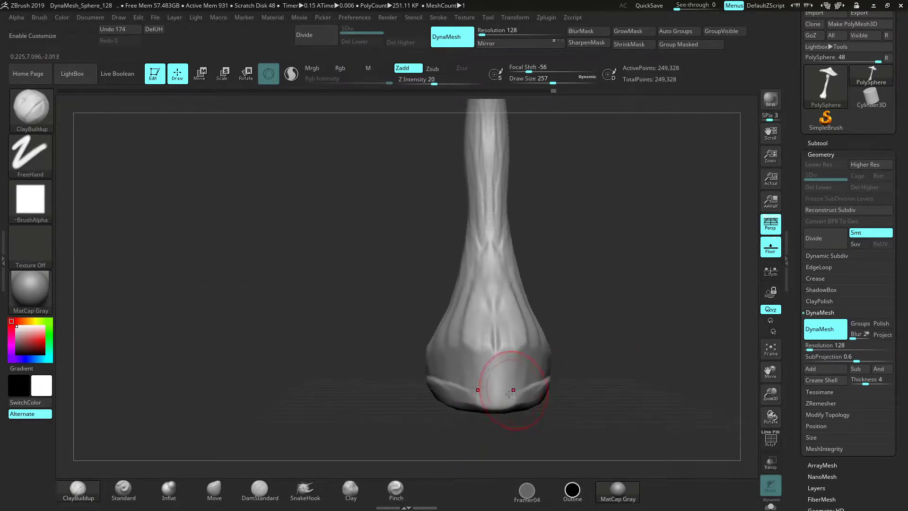
drag(548, 386, 555, 381)
right_drag(581, 366, 552, 387)
drag(487, 415, 533, 413)
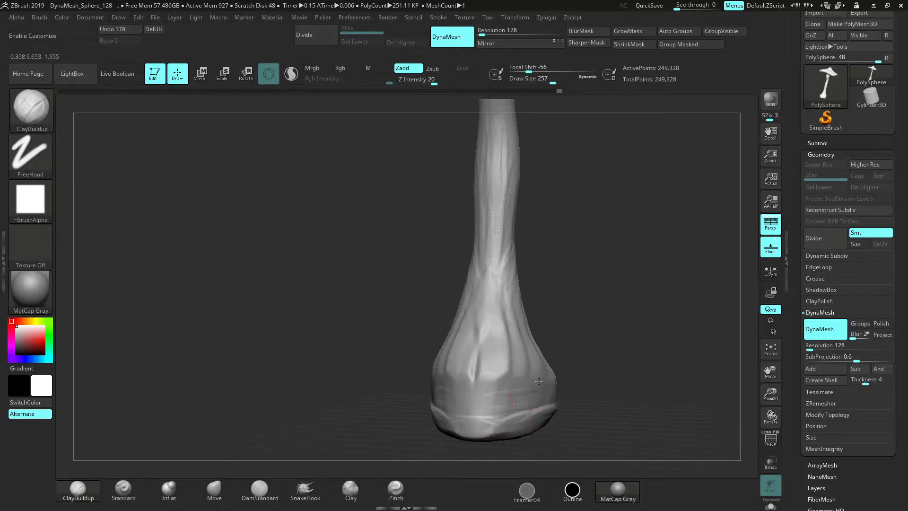
mouse_move(602, 358)
right_down()
mouse_move(613, 304)
mouse_move(610, 354)
right_up()
drag(770, 394, 728, 366)
Build up the upper stem and sculpt the first radial gill ridges beneath the cap
alt+right_drag(690, 328, 681, 401)
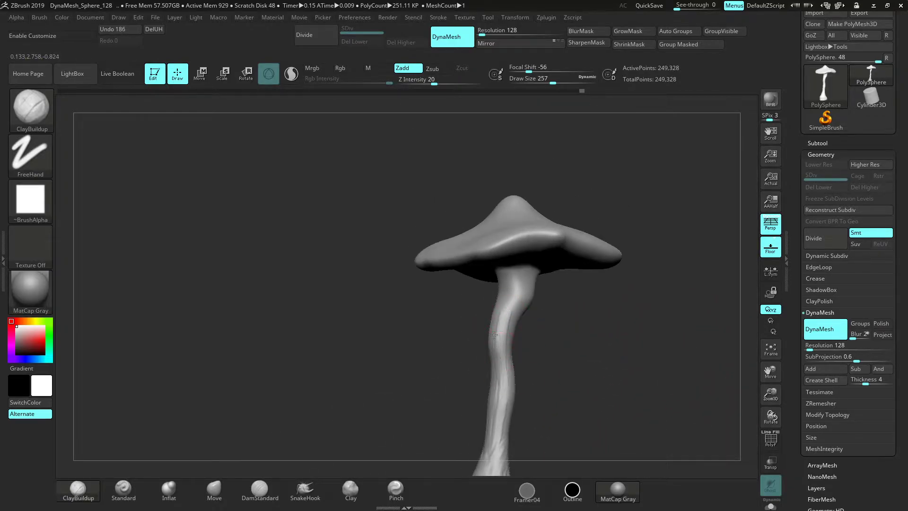
right_drag(564, 335, 509, 266)
drag(543, 230, 514, 282)
drag(427, 299, 497, 294)
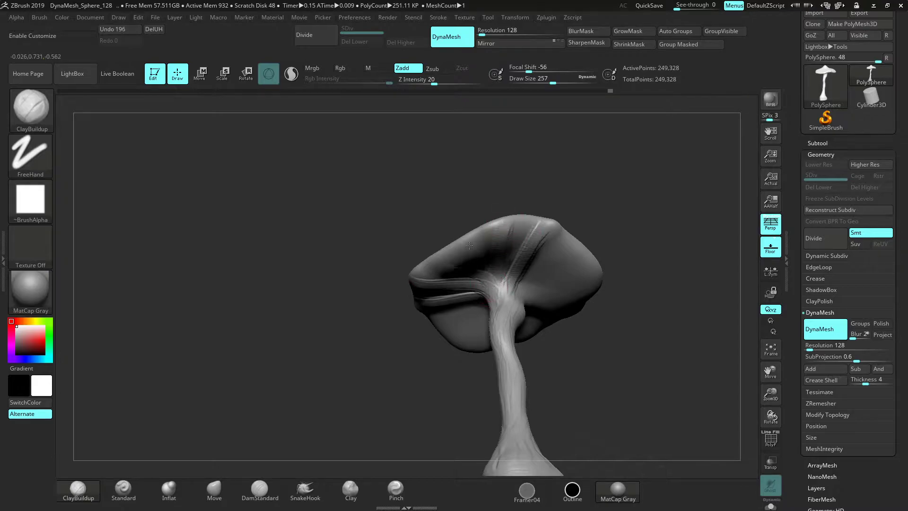
mouse_move(537, 306)
right_down()
mouse_move(532, 272)
mouse_move(600, 358)
mouse_move(525, 263)
right_up()
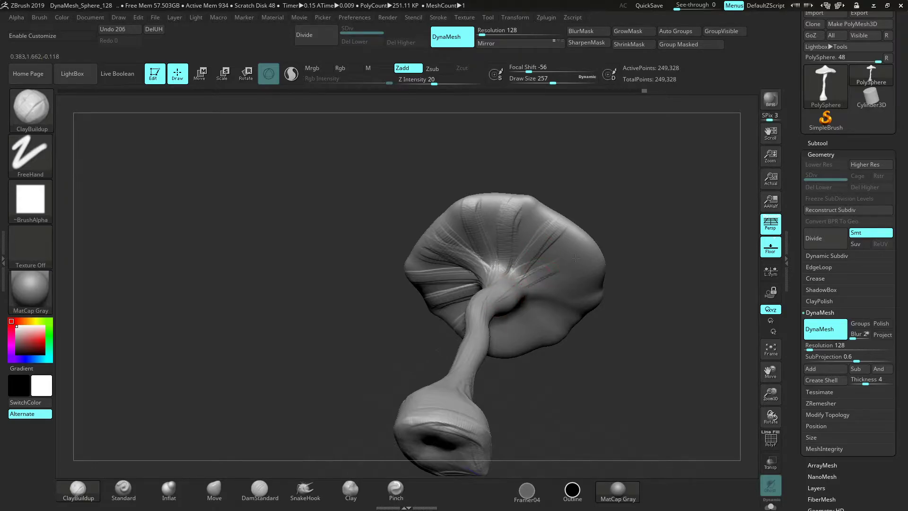
Extend the radial gill ridges from the stem to the rim across the next part of the cap's underside
drag(602, 282, 551, 290)
right_drag(627, 340, 610, 289)
drag(534, 308, 597, 342)
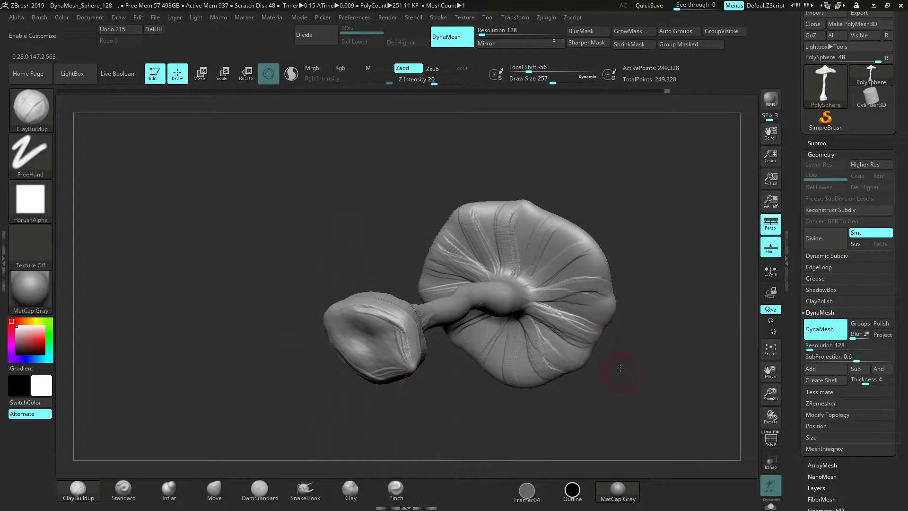
right_drag(621, 369, 505, 283)
Fill the rest of the cap's underside with radial gill strokes and build up around the stem joint
drag(532, 310, 556, 338)
drag(576, 372, 543, 341)
drag(498, 297, 516, 350)
drag(551, 397, 494, 331)
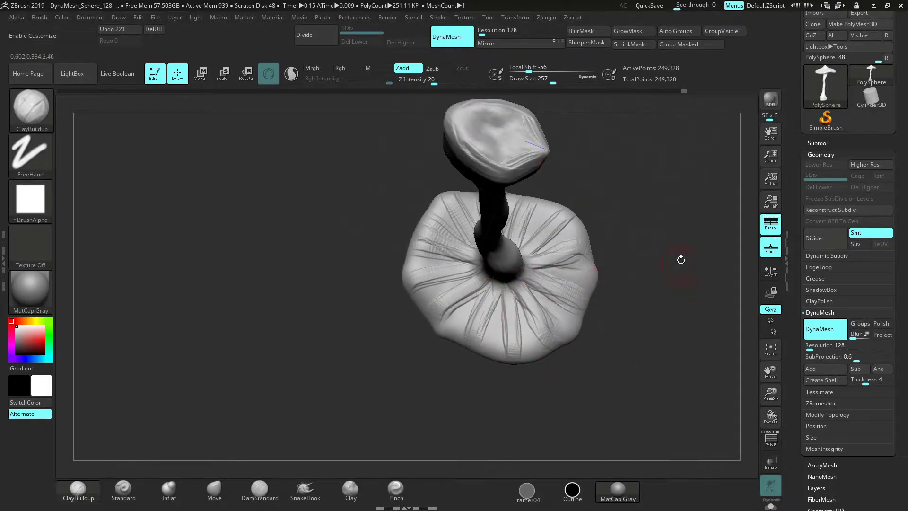
right_drag(681, 261, 503, 273)
drag(500, 271, 521, 283)
drag(561, 186, 551, 215)
mouse_move(515, 255)
mouse_down()
mouse_move(503, 274)
mouse_move(505, 303)
mouse_up()
Apply the Outline material and examine the mushroom's silhouette from several angles
mouse_move(282, 368)
mouse_down()
mouse_move(255, 366)
mouse_move(575, 397)
mouse_move(570, 378)
mouse_move(629, 400)
mouse_up()
click(572, 489)
drag(771, 391, 499, 294)
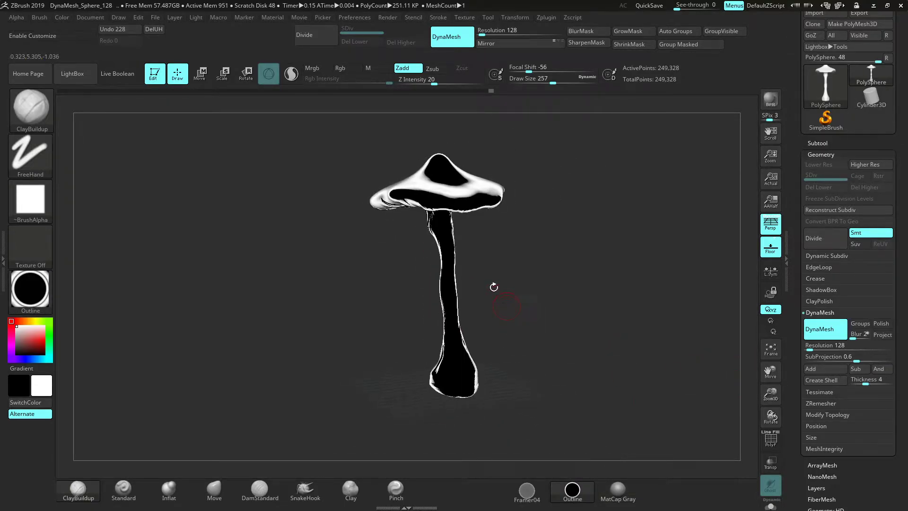
drag(543, 375, 526, 342)
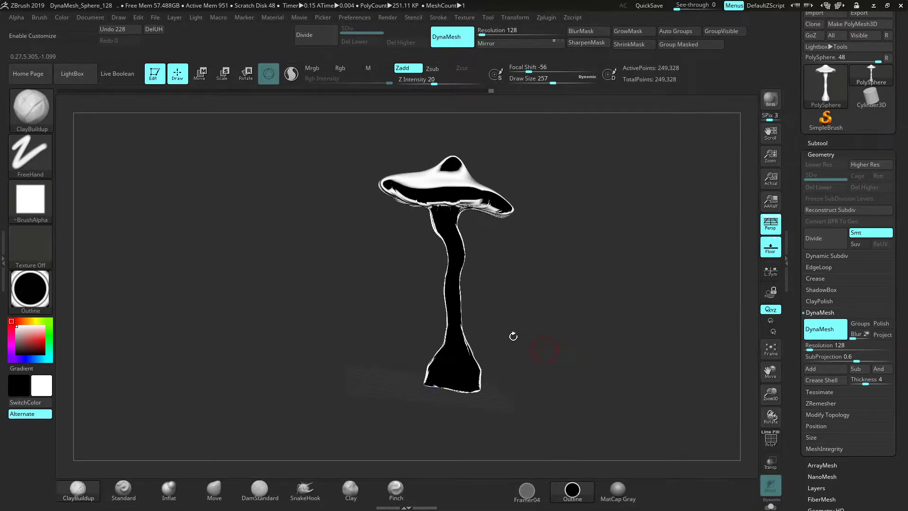
Preview the mushroom with Outline Thin and other MatCap materials, and return it to MatCap Gray
click(562, 495)
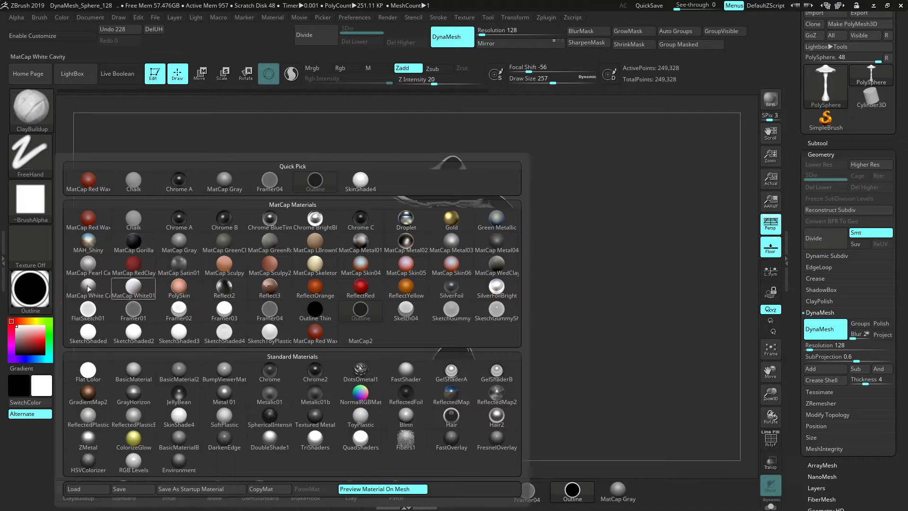
click(33, 288)
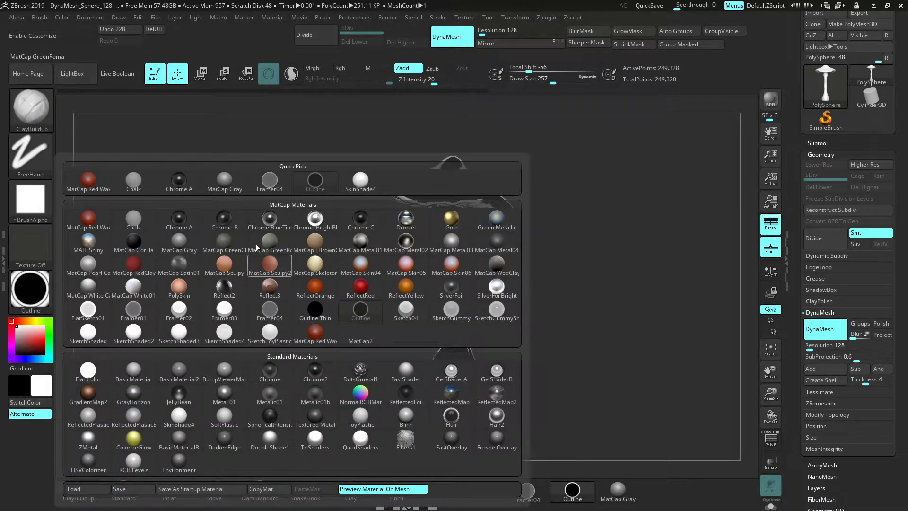
click(319, 317)
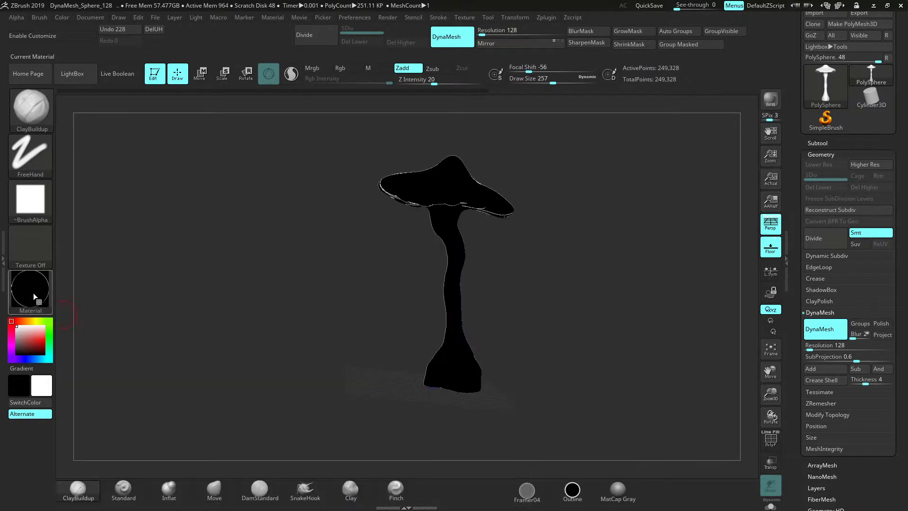
click(35, 299)
click(356, 316)
click(33, 293)
click(461, 315)
mouse_move(555, 323)
mouse_down()
mouse_move(549, 339)
mouse_move(572, 346)
mouse_move(566, 338)
mouse_up()
click(616, 492)
Choose the Move brush, set its draw size to 666, and reshape the stem and the area under the cap
click(214, 490)
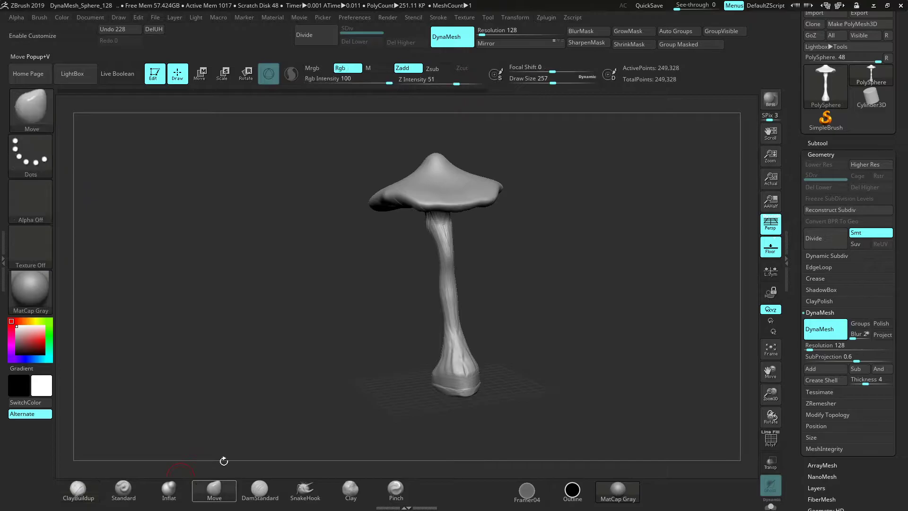
key(space)
drag(500, 304, 405, 347)
key(space)
drag(487, 285, 498, 284)
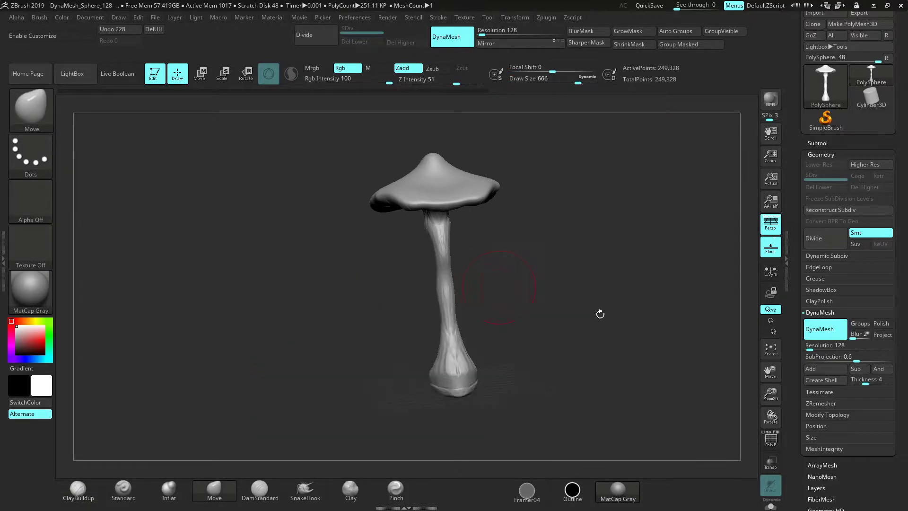
drag(770, 397, 695, 342)
drag(458, 237, 461, 241)
mouse_move(486, 273)
alt+mouse_down()
mouse_move(485, 254)
mouse_move(460, 229)
alt+mouse_up()
drag(449, 263, 456, 261)
drag(451, 209, 460, 206)
Adjust the overall form of the cap and upper stem with broad Move strokes from several angles
alt+drag(516, 233, 513, 287)
drag(513, 203, 511, 212)
right_drag(511, 212, 509, 218)
drag(509, 219, 504, 208)
drag(432, 187, 430, 196)
right_drag(430, 196, 468, 189)
drag(435, 210, 433, 220)
right_drag(432, 220, 532, 205)
Reduce the Move brush's draw size and refine the cap's contour with smaller pushes and pulls
alt+drag(629, 361, 647, 338)
right_drag(647, 338, 623, 286)
key(space)
drag(624, 279, 609, 279)
drag(595, 235, 584, 234)
drag(524, 229, 503, 231)
alt+drag(666, 228, 633, 264)
drag(637, 226, 651, 218)
alt+drag(685, 158, 684, 175)
drag(645, 189, 657, 186)
Switch to ClayBuildup, reduce its draw size to 154, and add clay strokes to the reshaped mushroom
click(78, 490)
mouse_move(302, 327)
right_down()
mouse_move(336, 261)
mouse_move(260, 322)
right_up()
key(space)
drag(344, 261, 330, 261)
drag(331, 302, 368, 261)
drag(543, 282, 400, 326)
key(space)
mouse_move(677, 302)
mouse_down()
mouse_move(670, 301)
mouse_move(679, 283)
mouse_move(553, 227)
mouse_up()
Rebuild the mushroom's DynaMesh and smooth the radial ridges on the cap's underside
key(shift)
shift+drag(519, 142, 512, 134)
ctrl+drag(302, 251, 341, 333)
alt+drag(664, 357, 608, 378)
shift+drag(494, 230, 451, 175)
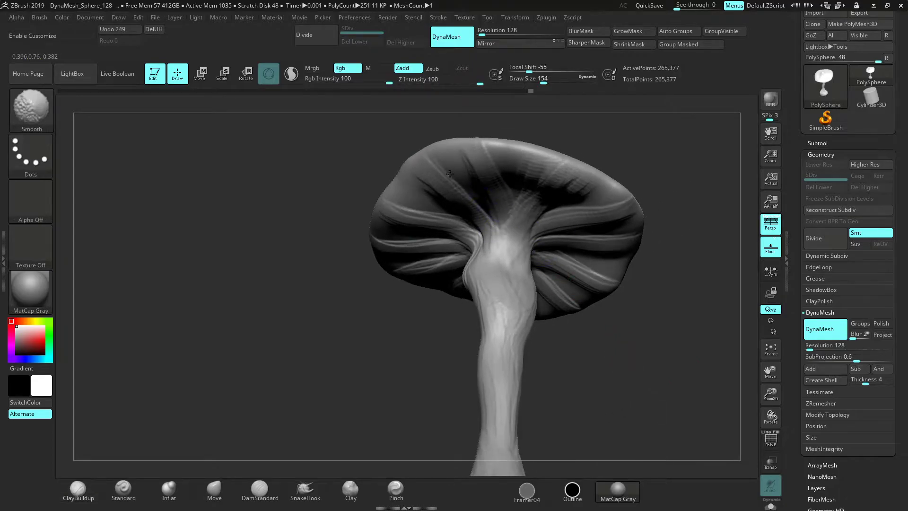
Build up the radial ridges on the cap's underside with long strokes running inward from the rim to the stem
drag(642, 367, 500, 241)
mouse_move(370, 323)
mouse_down()
mouse_move(387, 271)
mouse_move(501, 241)
mouse_move(488, 150)
mouse_move(498, 232)
mouse_up()
drag(579, 213, 506, 239)
drag(555, 172, 491, 247)
drag(482, 170, 484, 193)
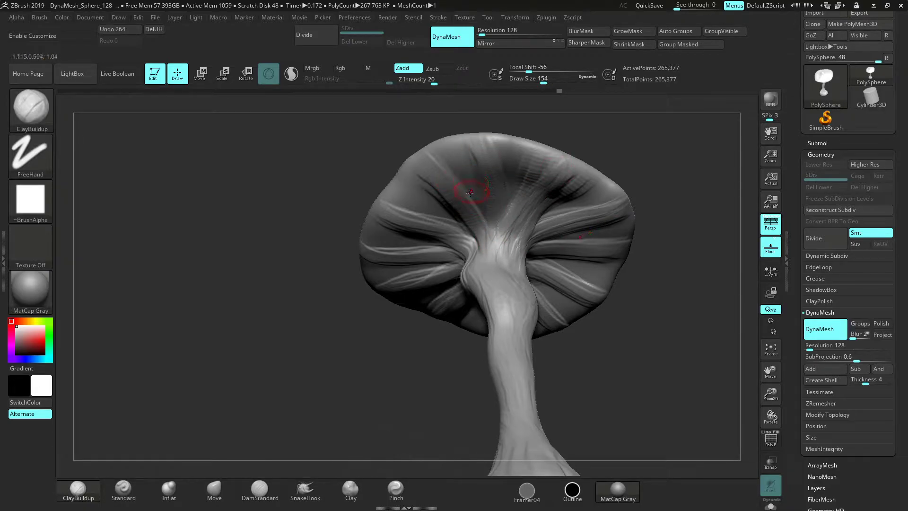
Add radial ClayBuildup strokes to the smooth section of the cap's underside above the stem
mouse_move(458, 146)
mouse_down()
mouse_move(479, 204)
mouse_move(461, 143)
mouse_up()
drag(489, 222, 463, 171)
mouse_move(477, 204)
mouse_down()
mouse_move(461, 168)
mouse_move(482, 213)
mouse_up()
drag(468, 161, 484, 208)
drag(483, 159, 492, 198)
right_drag(524, 186, 504, 176)
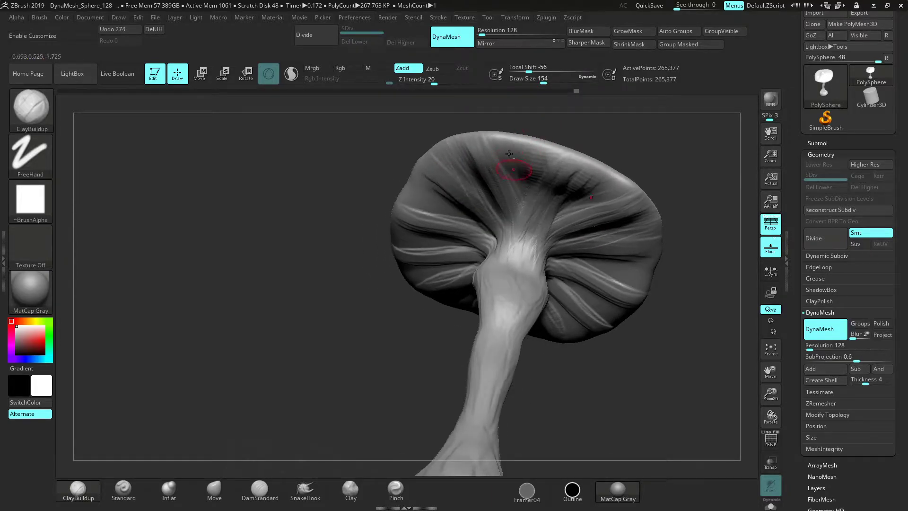
drag(537, 169, 528, 189)
drag(543, 152, 526, 186)
drag(528, 148, 523, 182)
drag(520, 141, 521, 193)
Undo the last change and layer dense radial clay strokes from the stem outward along the side of the cap's underside
drag(704, 283, 696, 294)
alt+drag(752, 312, 716, 310)
drag(771, 388, 773, 401)
alt+drag(744, 358, 678, 346)
key(ctrl+z)
drag(496, 230, 494, 232)
drag(730, 183, 671, 152)
drag(496, 221, 561, 204)
drag(516, 216, 567, 219)
drag(511, 231, 570, 236)
drag(513, 242, 574, 258)
mouse_move(507, 247)
mouse_down()
mouse_move(573, 255)
mouse_move(580, 243)
mouse_up()
drag(502, 229, 572, 234)
mouse_move(498, 230)
mouse_down()
mouse_move(576, 235)
mouse_move(582, 217)
mouse_up()
drag(512, 220, 572, 214)
drag(493, 215, 577, 198)
drag(509, 210, 563, 201)
drag(495, 205, 561, 192)
drag(506, 201, 568, 182)
drag(509, 189, 569, 171)
drag(505, 185, 538, 173)
drag(453, 213, 566, 161)
mouse_move(522, 192)
mouse_down()
mouse_move(576, 163)
mouse_move(562, 183)
mouse_move(542, 186)
mouse_move(574, 178)
mouse_move(569, 167)
mouse_up()
Reduce the ClayBuildup draw size to 108 and add narrower ridges between the large folds beside the stem
key(space)
drag(526, 195, 567, 183)
drag(620, 232, 616, 213)
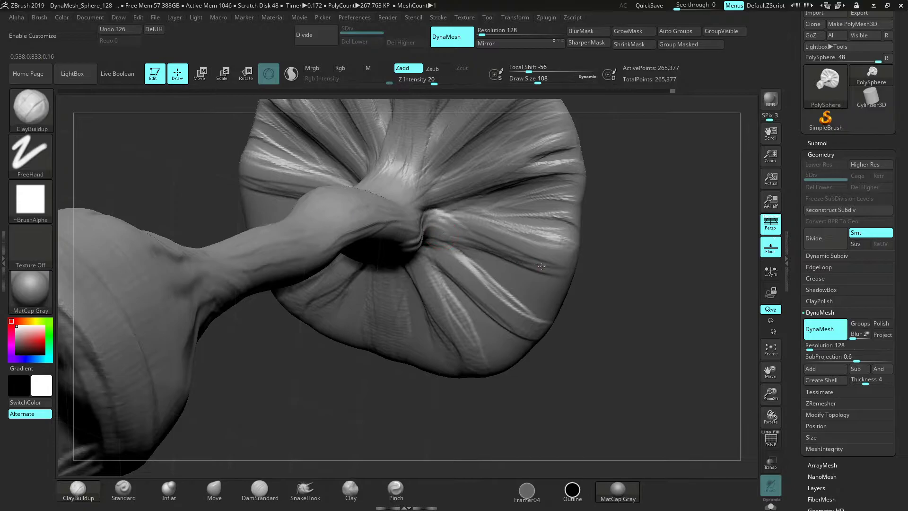
drag(437, 215, 563, 242)
mouse_move(487, 239)
mouse_down()
mouse_move(562, 244)
mouse_move(571, 264)
mouse_up()
drag(515, 243, 567, 250)
mouse_move(499, 253)
mouse_down()
mouse_move(573, 261)
mouse_move(545, 254)
mouse_up()
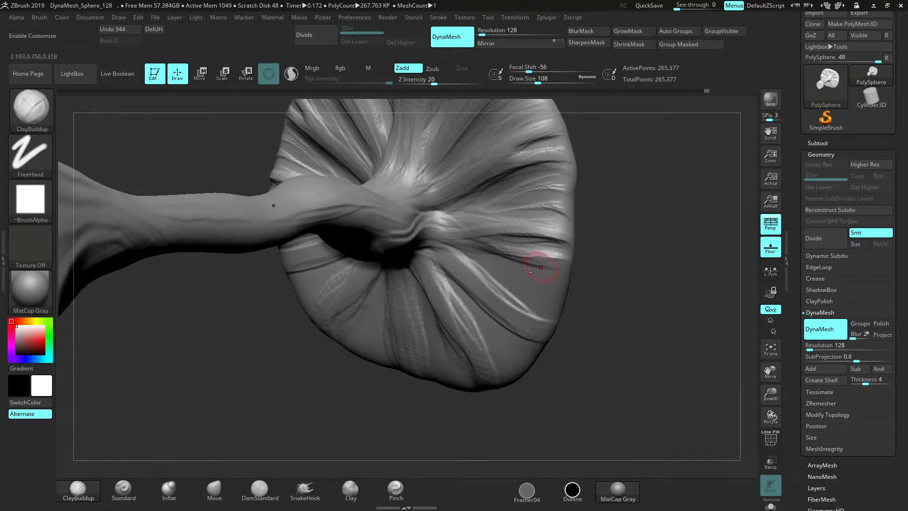
Fill the smooth gap below the finished side folds with fine radial strokes reaching the cap's rim
drag(487, 258, 508, 264)
drag(477, 255, 544, 281)
mouse_move(503, 269)
mouse_down()
mouse_move(558, 286)
mouse_move(539, 298)
mouse_move(553, 308)
mouse_up()
drag(487, 265, 553, 298)
drag(501, 269, 557, 295)
mouse_move(496, 272)
mouse_down()
mouse_move(559, 306)
mouse_move(548, 296)
mouse_up()
drag(501, 284, 556, 300)
drag(470, 263, 506, 274)
mouse_move(480, 264)
mouse_down()
mouse_move(525, 286)
mouse_move(531, 279)
mouse_up()
drag(499, 268, 565, 293)
drag(484, 262, 546, 303)
drag(468, 265, 492, 284)
drag(487, 276, 550, 316)
drag(479, 262, 513, 281)
Extend the fine radial folds diagonally from the stem joint across the next smooth section of the cap's underside
drag(616, 361, 643, 329)
drag(402, 256, 441, 272)
drag(680, 325, 637, 282)
drag(410, 272, 487, 317)
mouse_move(445, 301)
mouse_down()
mouse_move(526, 334)
mouse_move(482, 310)
mouse_up()
mouse_move(430, 274)
mouse_down()
mouse_move(534, 338)
mouse_move(527, 334)
mouse_up()
alt+drag(659, 382, 647, 363)
drag(431, 302, 473, 327)
drag(416, 279, 489, 334)
drag(449, 305, 512, 346)
drag(477, 314, 520, 350)
mouse_move(492, 326)
mouse_down()
mouse_move(523, 345)
mouse_move(501, 352)
mouse_up()
drag(449, 317, 492, 367)
mouse_move(438, 317)
mouse_down()
mouse_move(484, 375)
mouse_move(494, 373)
mouse_up()
mouse_move(459, 329)
mouse_down()
mouse_move(502, 365)
mouse_move(504, 355)
mouse_up()
mouse_move(461, 319)
mouse_down()
mouse_move(506, 352)
mouse_move(490, 345)
mouse_up()
drag(439, 309, 497, 364)
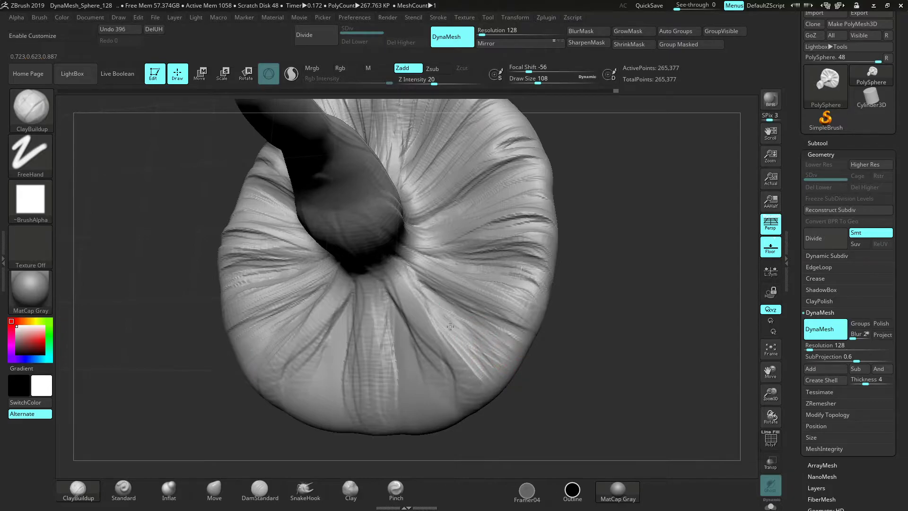
Cover the remaining section of the underside behind the stem with radial strokes around the symmetry line
drag(594, 400, 617, 405)
drag(376, 310, 410, 388)
drag(394, 323, 421, 410)
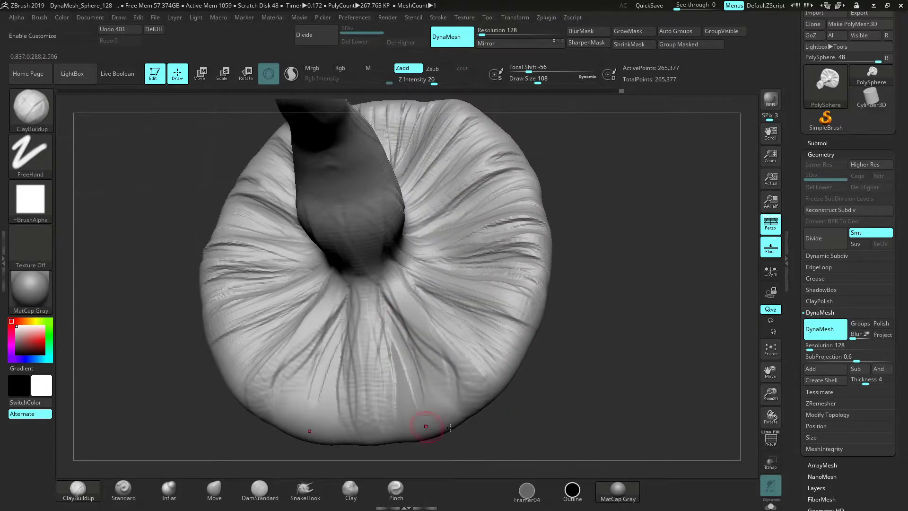
alt+drag(634, 393, 612, 350)
drag(414, 315, 423, 343)
drag(374, 288, 412, 361)
mouse_move(387, 310)
mouse_down()
mouse_move(425, 374)
mouse_move(411, 381)
mouse_up()
drag(378, 293, 402, 347)
drag(291, 352, 297, 380)
drag(369, 305, 385, 381)
drag(316, 331, 324, 379)
drag(361, 290, 393, 383)
drag(361, 290, 396, 367)
drag(378, 324, 416, 379)
drag(397, 331, 419, 373)
drag(388, 309, 409, 364)
mouse_move(378, 289)
mouse_down()
mouse_move(404, 352)
mouse_move(402, 333)
mouse_up()
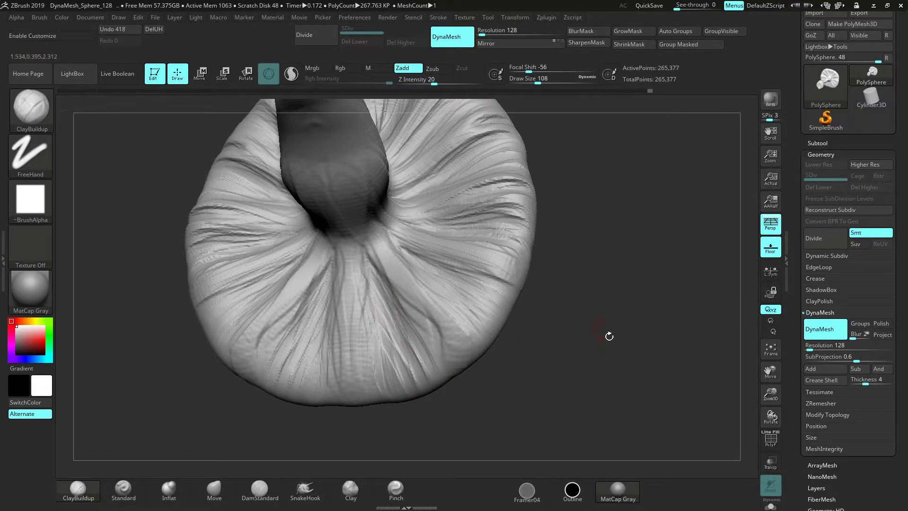
Add two last radial strokes to the underside folds and rebuild the mushroom's DynaMesh
drag(610, 332, 596, 325)
drag(326, 305, 313, 362)
drag(332, 302, 323, 356)
ctrl+drag(617, 273, 624, 319)
alt+drag(595, 240, 597, 290)
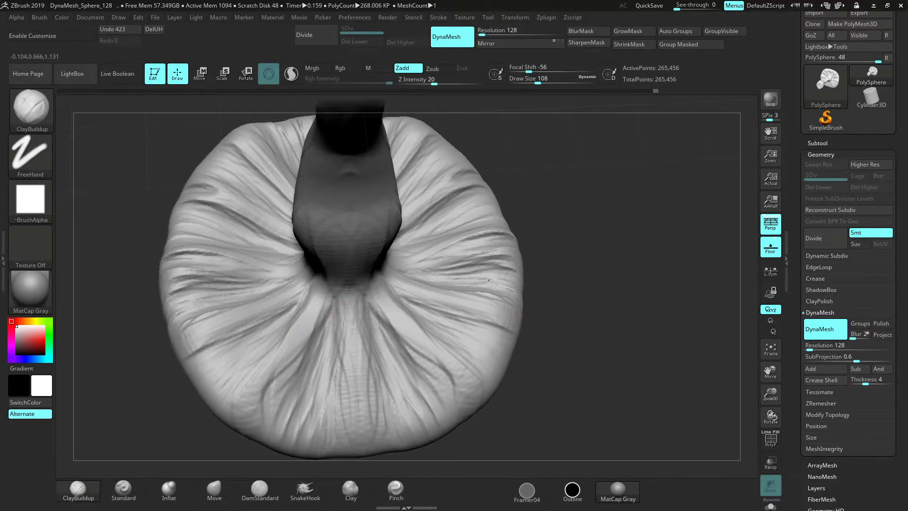
Blend clay strokes around the stem's junction with the cap and sculpt V-shaped brow ridges on the upper stem's bulge
drag(614, 234, 589, 263)
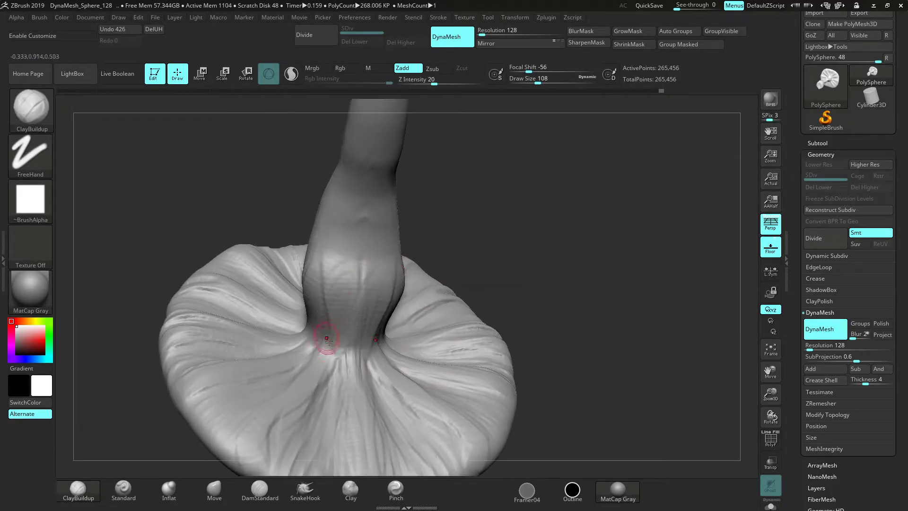
drag(360, 253, 352, 285)
drag(359, 257, 351, 284)
drag(568, 284, 579, 156)
drag(638, 306, 658, 199)
mouse_move(559, 342)
mouse_down()
mouse_move(554, 314)
mouse_move(495, 323)
mouse_up()
drag(320, 328, 329, 352)
drag(349, 327, 334, 355)
drag(534, 357, 532, 327)
mouse_move(363, 295)
mouse_down()
mouse_move(348, 320)
mouse_move(338, 317)
mouse_up()
drag(373, 256, 348, 292)
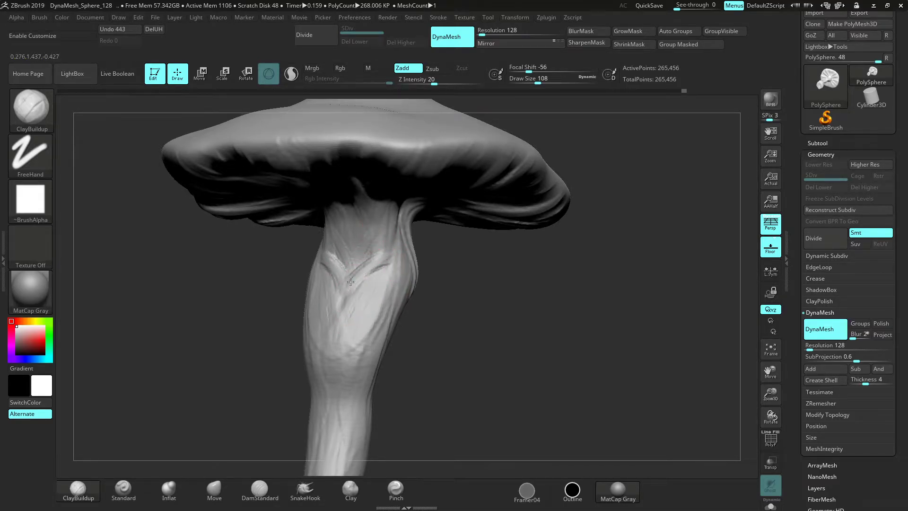
Sculpt pairs of eye-like hollows with brow ridges on different sides of the upper stem's bulge
mouse_move(438, 297)
mouse_down()
mouse_move(393, 279)
mouse_move(378, 255)
mouse_move(366, 259)
mouse_up()
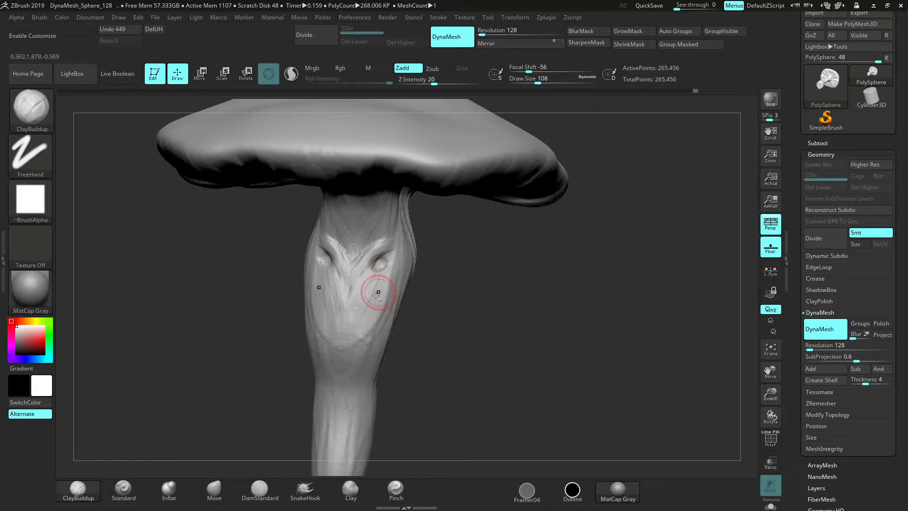
drag(378, 296, 383, 305)
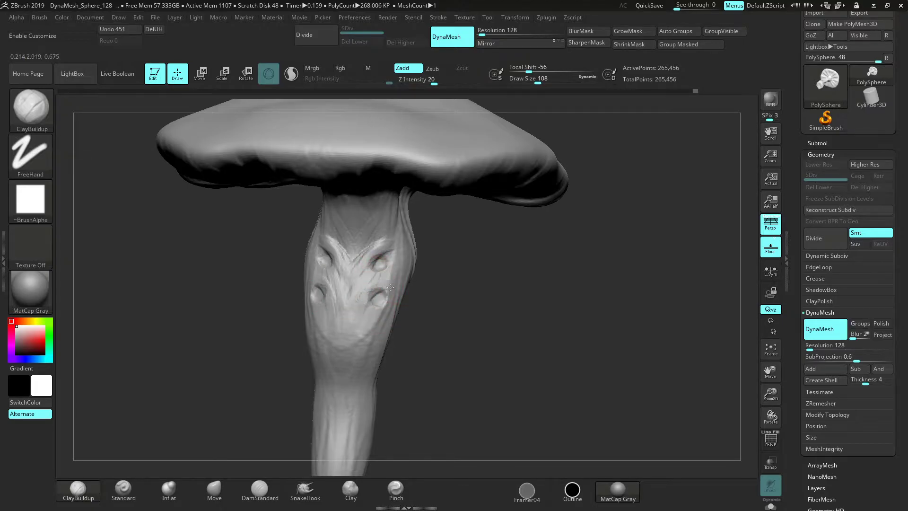
mouse_move(457, 323)
mouse_down()
mouse_move(395, 267)
mouse_move(409, 249)
mouse_up()
mouse_move(404, 254)
mouse_down()
mouse_move(411, 244)
mouse_move(401, 256)
mouse_up()
mouse_move(465, 296)
mouse_down()
mouse_move(525, 295)
mouse_move(426, 228)
mouse_move(425, 208)
mouse_up()
drag(426, 211, 431, 221)
drag(524, 260, 454, 259)
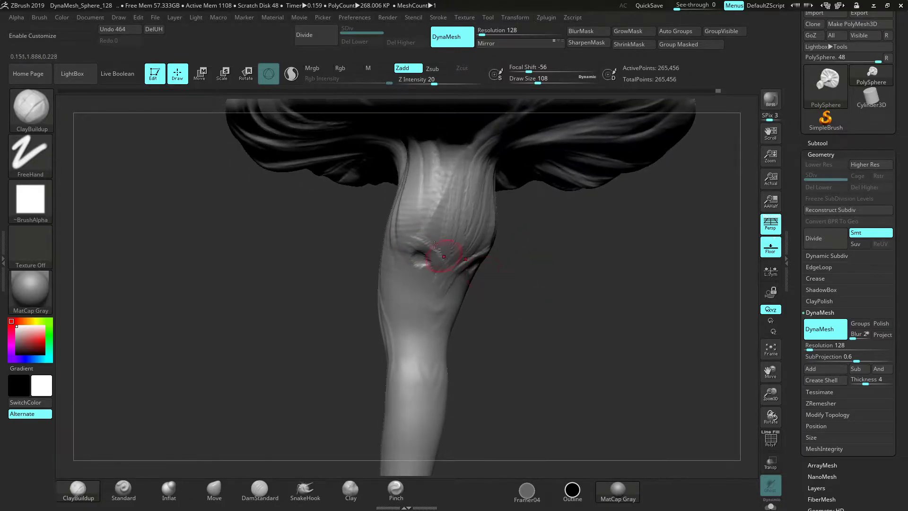
Reduce the draw size to 68 and sculpt a smaller, lidded pair of eyes above the lower pair on the stem
key(space)
mouse_move(442, 209)
mouse_down()
mouse_move(437, 201)
mouse_move(456, 217)
mouse_up()
drag(552, 263, 546, 270)
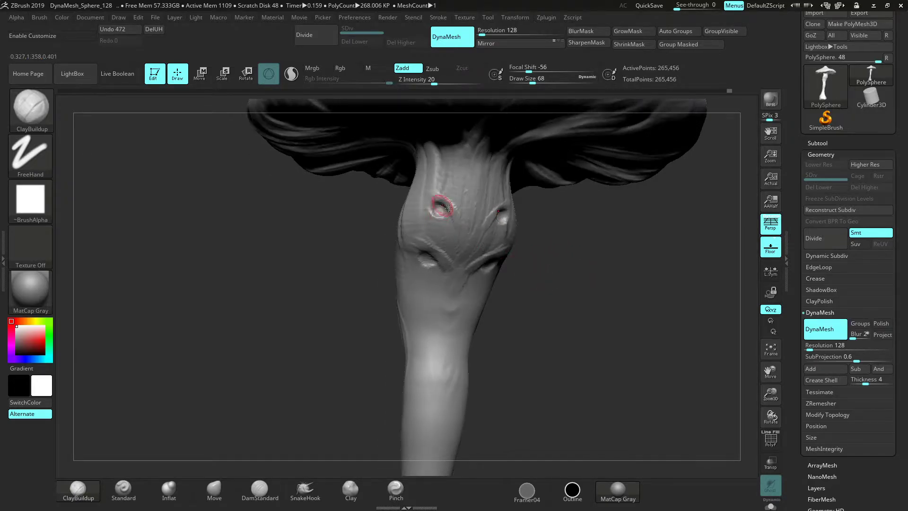
drag(422, 198, 437, 202)
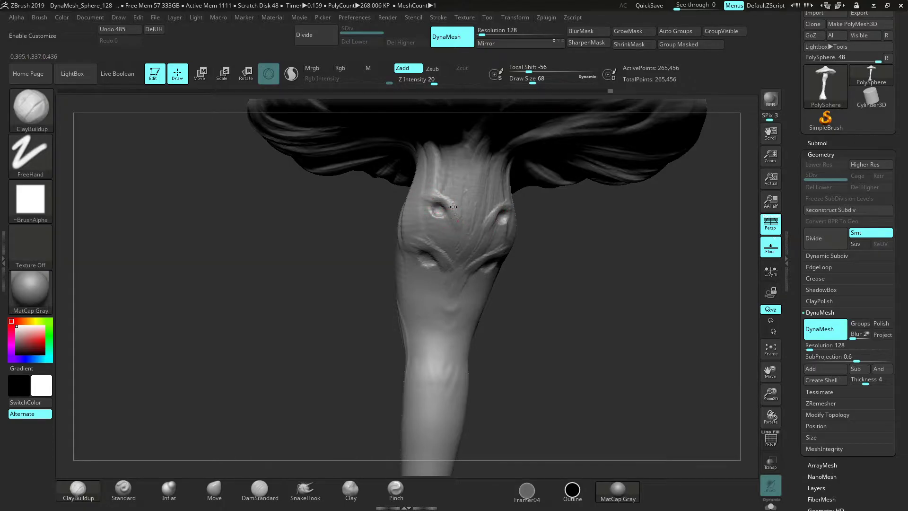
drag(436, 211, 439, 212)
Sculpt a single lidded hollow centred below the two pairs of eyes on the stem
mouse_move(579, 286)
mouse_down()
mouse_move(586, 310)
mouse_move(597, 280)
mouse_up()
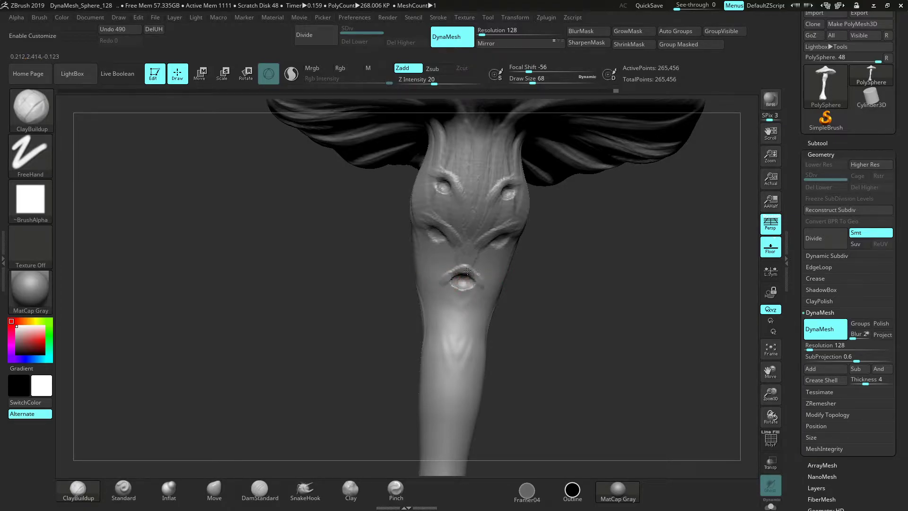
drag(463, 271, 471, 273)
drag(533, 281, 555, 279)
drag(446, 283, 461, 267)
mouse_move(441, 279)
mouse_down()
mouse_move(473, 268)
mouse_move(459, 266)
mouse_up()
mouse_move(525, 271)
mouse_down()
mouse_move(561, 290)
mouse_move(493, 296)
mouse_move(556, 279)
mouse_up()
Reduce the draw size to 51 and refine the stem's other face with a third pair of small eye-like hollows
mouse_move(422, 288)
alt+mouse_down()
mouse_move(426, 276)
mouse_move(418, 294)
alt+mouse_up()
mouse_move(487, 301)
mouse_down()
mouse_move(413, 287)
mouse_move(400, 250)
mouse_up()
drag(400, 250, 398, 248)
drag(440, 226, 430, 221)
mouse_move(435, 218)
mouse_down()
mouse_move(427, 223)
mouse_move(425, 254)
mouse_move(447, 259)
mouse_up()
key(space)
alt+drag(513, 297, 517, 338)
drag(437, 276, 443, 284)
alt+drag(510, 279, 523, 306)
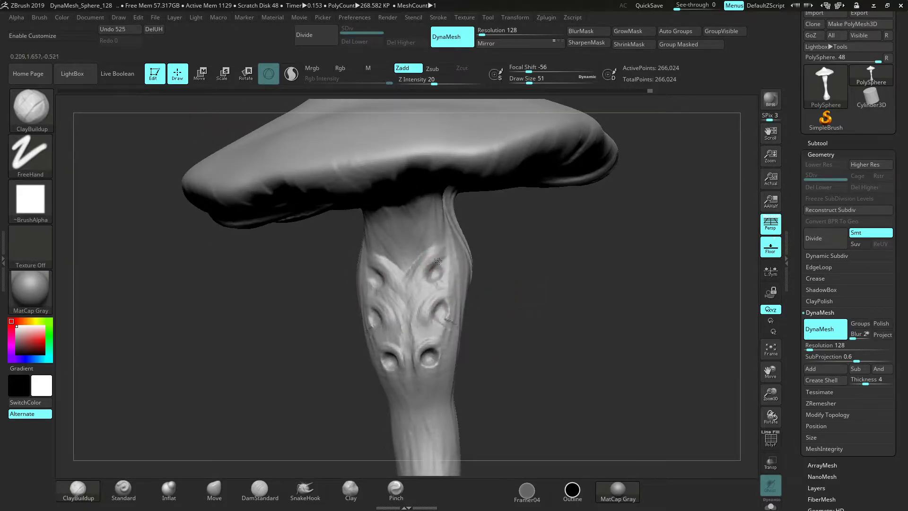
Add a ladder of short crosswise ridges along the first gill valley beside the underside's symmetry line
mouse_move(501, 271)
mouse_down()
mouse_move(515, 253)
mouse_move(490, 336)
mouse_move(539, 324)
mouse_move(391, 243)
mouse_up()
key(space)
drag(577, 354, 601, 303)
key(space)
mouse_move(628, 225)
alt+mouse_down()
mouse_move(588, 276)
mouse_move(603, 258)
mouse_move(539, 267)
alt+mouse_up()
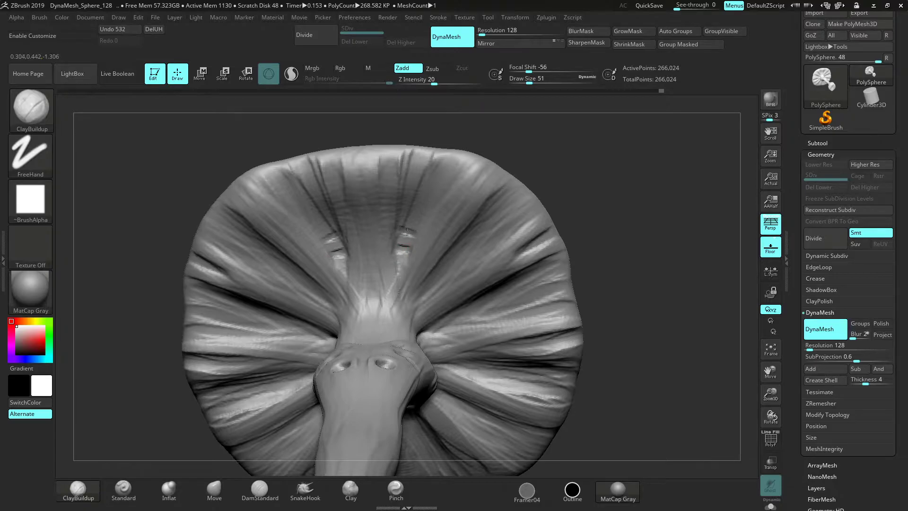
mouse_move(424, 223)
mouse_down()
mouse_move(398, 216)
mouse_move(429, 189)
mouse_move(405, 173)
mouse_move(442, 180)
mouse_up()
Continue the crosswise ridges along the second gill valley, working from the stem out to the cap's rim
mouse_move(640, 198)
mouse_down()
mouse_move(644, 204)
mouse_move(493, 244)
mouse_up()
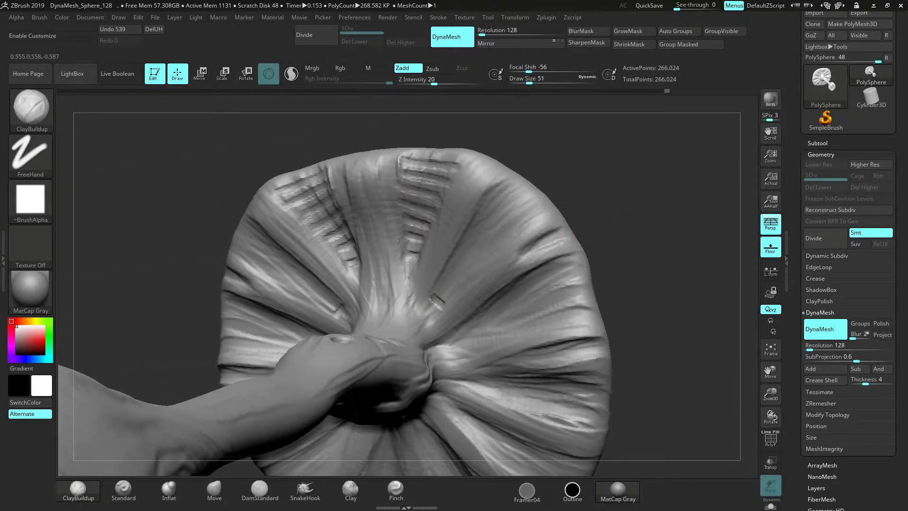
drag(432, 316, 433, 314)
drag(769, 392, 741, 323)
drag(659, 285, 708, 354)
alt+drag(630, 211, 617, 194)
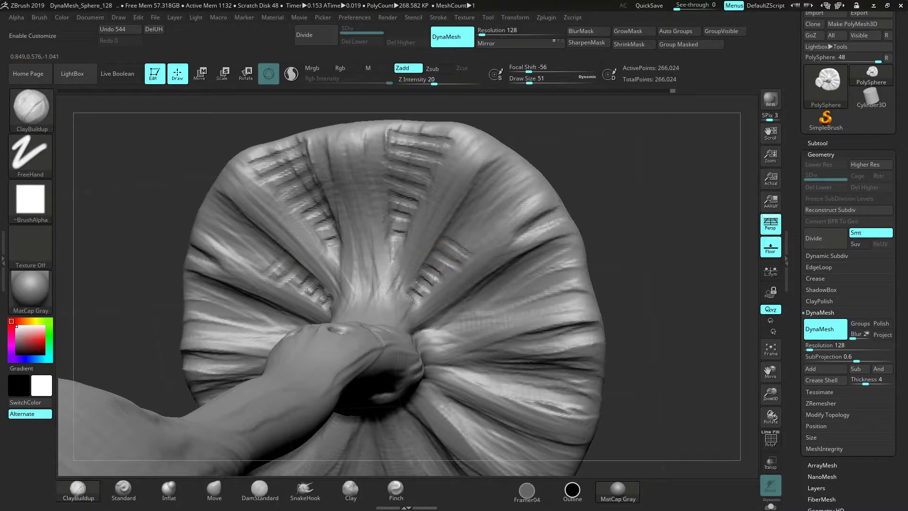
mouse_move(458, 231)
mouse_down()
mouse_move(482, 248)
mouse_move(490, 241)
mouse_move(460, 207)
mouse_move(515, 235)
mouse_move(466, 193)
mouse_up()
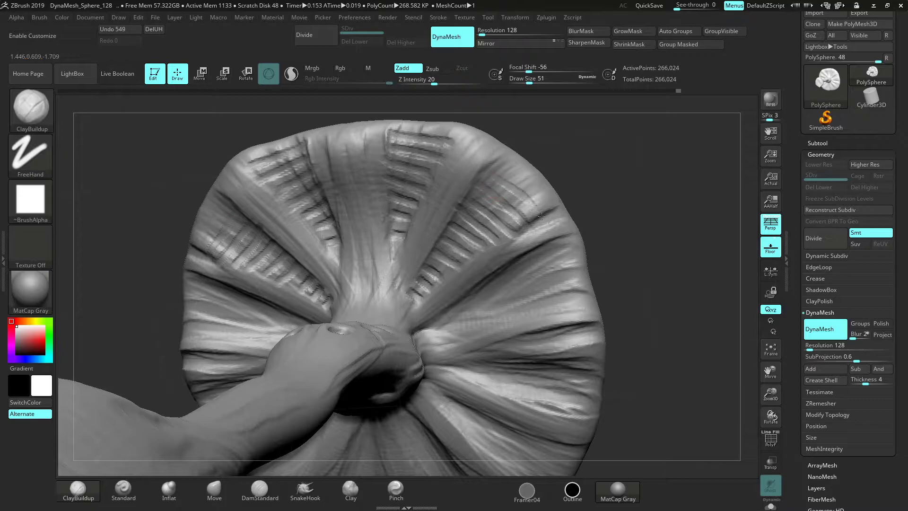
drag(528, 199, 515, 190)
Fill the third gill valley with short crosswise ridges from the stem joint toward the cap's rim
mouse_move(617, 240)
mouse_down()
mouse_move(626, 217)
mouse_move(550, 290)
mouse_up()
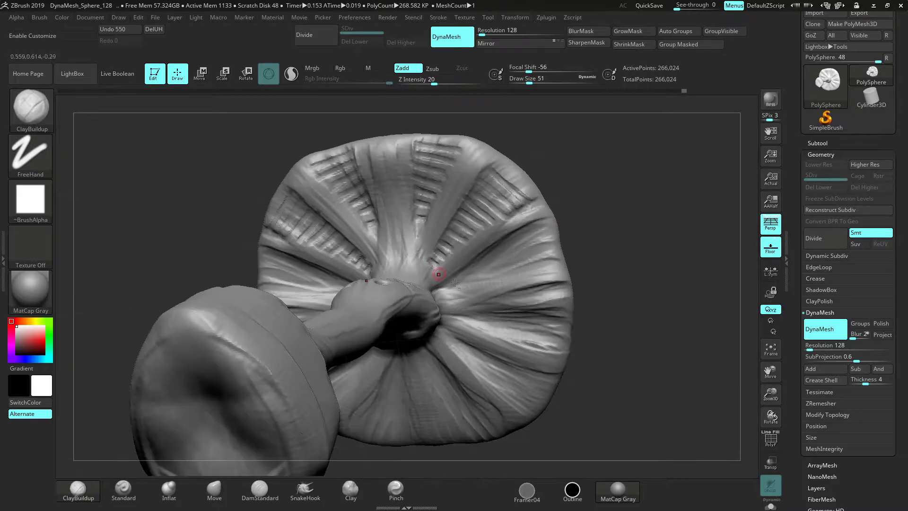
drag(765, 404, 431, 291)
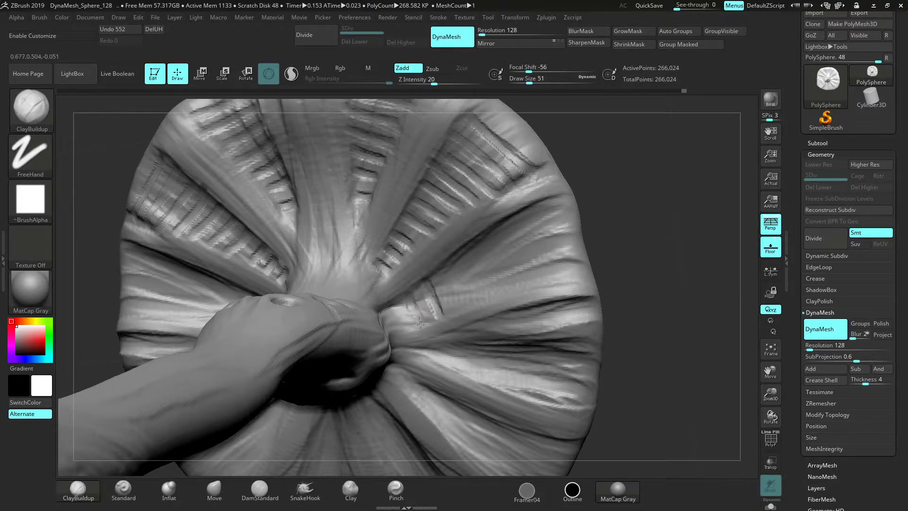
drag(460, 267, 474, 243)
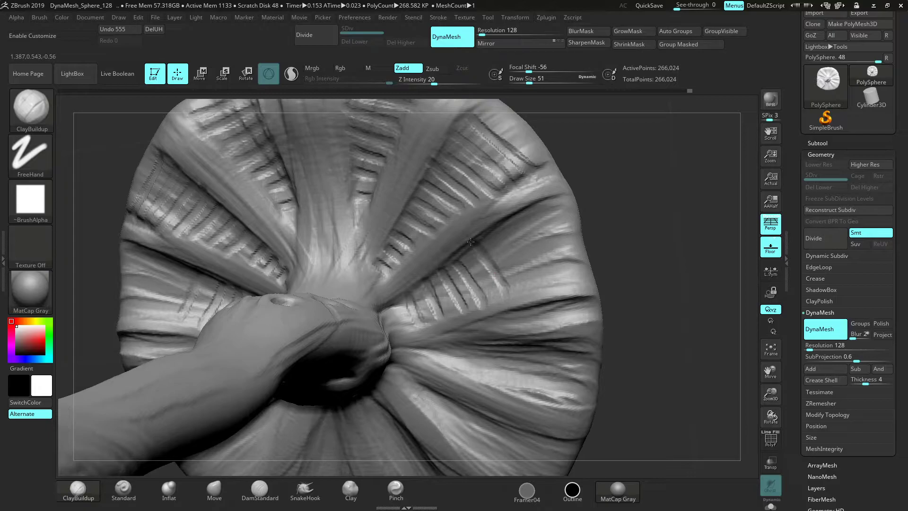
mouse_move(521, 277)
mouse_down()
mouse_move(496, 232)
mouse_move(534, 284)
mouse_up()
mouse_move(523, 219)
mouse_down()
mouse_move(516, 212)
mouse_move(580, 288)
mouse_move(554, 275)
mouse_move(577, 286)
mouse_up()
Raise the draw size to 59, extend the third gill valley's ridges to the rim and start ridges in the fourth valley near the stem
key(space)
mouse_move(747, 387)
mouse_down()
mouse_move(672, 300)
mouse_move(652, 290)
mouse_move(726, 371)
mouse_move(709, 293)
mouse_up()
key(space)
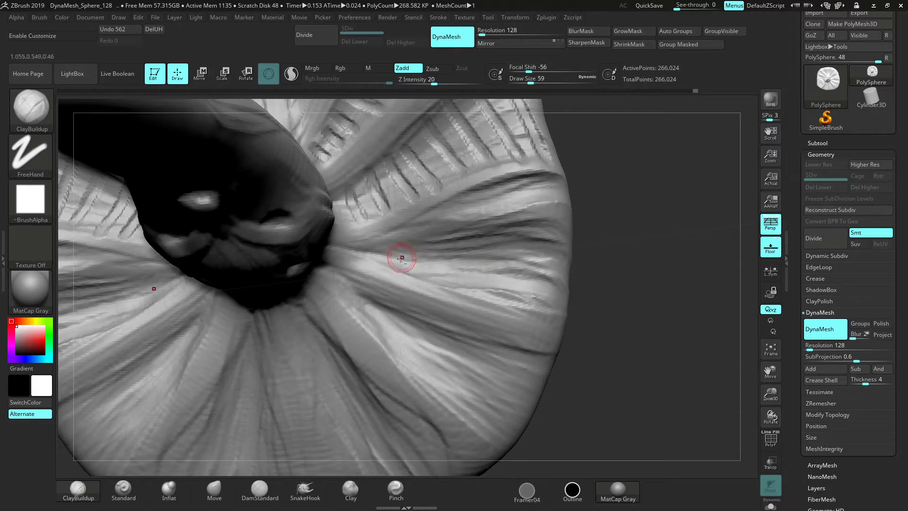
drag(400, 251, 433, 266)
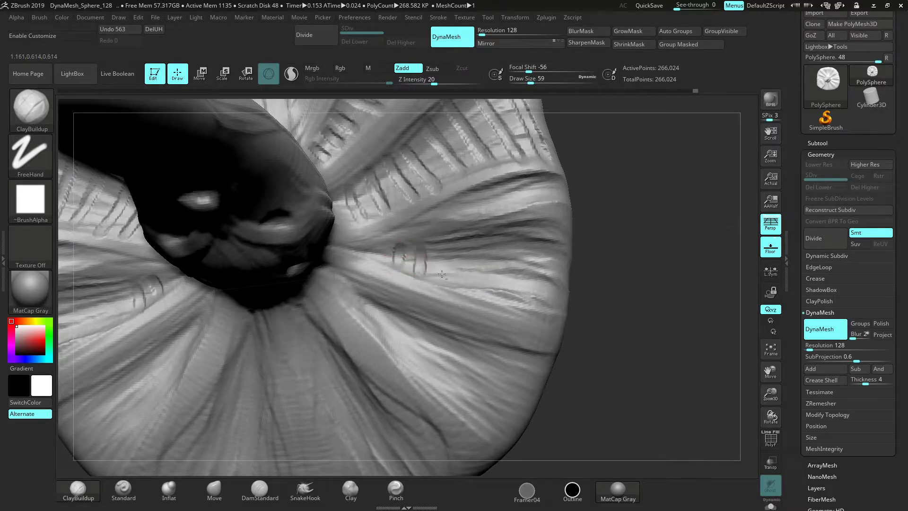
Apply the Outline material and examine the whole mushroom's silhouette from several sides
drag(770, 392, 614, 410)
click(571, 489)
drag(583, 331, 570, 413)
drag(778, 396, 763, 373)
drag(547, 334, 530, 369)
alt+drag(529, 369, 561, 279)
drag(561, 279, 430, 241)
Reshape the stem's silhouette with the Move brush at draw size 620 and restore the MatCap Gray material
click(214, 488)
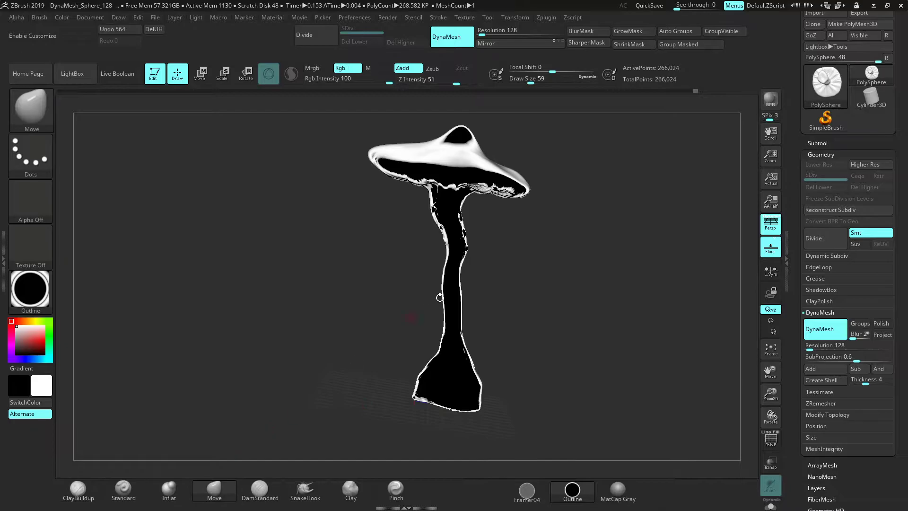
key(space)
drag(482, 308, 485, 308)
drag(448, 260, 457, 270)
mouse_move(456, 302)
mouse_down()
mouse_move(447, 338)
mouse_move(460, 341)
mouse_up()
mouse_move(487, 334)
mouse_down()
mouse_move(465, 325)
mouse_move(463, 282)
mouse_move(483, 291)
mouse_move(459, 284)
mouse_move(458, 261)
mouse_up()
drag(472, 262, 508, 278)
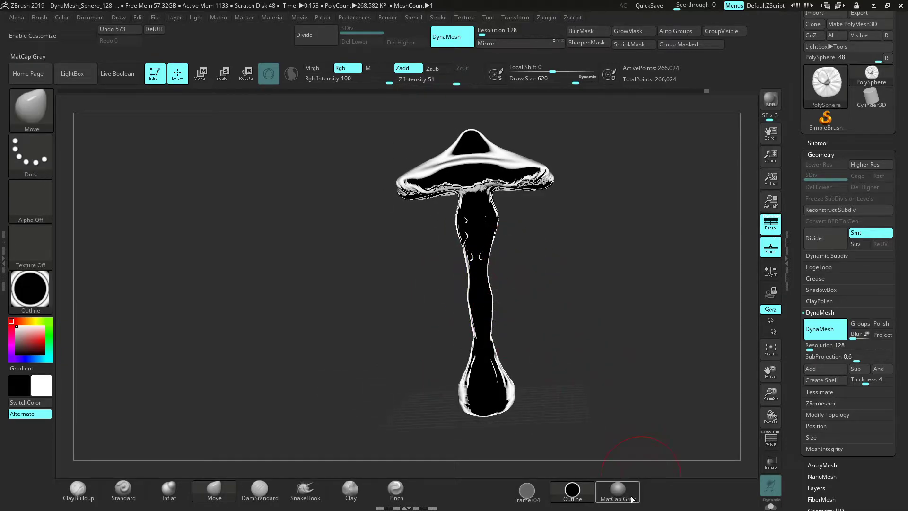
click(629, 494)
drag(586, 326, 556, 314)
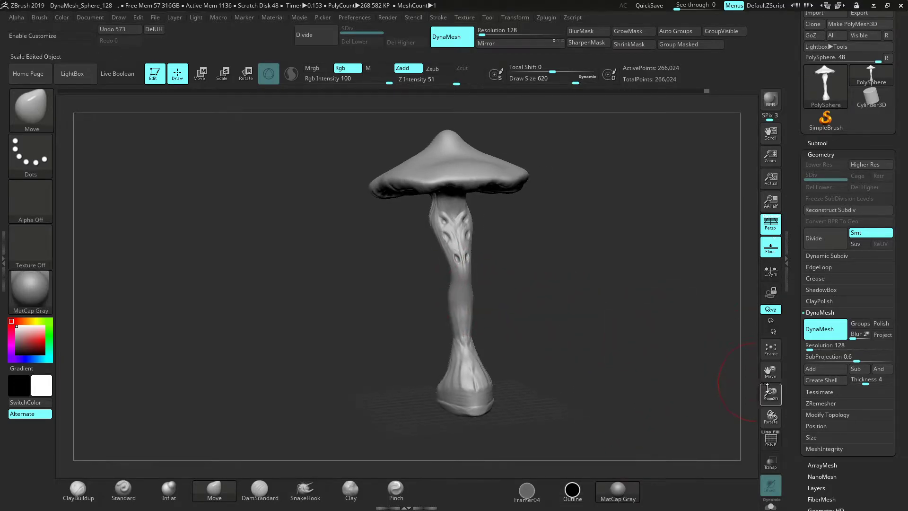
Refine the eye-like hollows on the upper stem using ClayBuildup at draw size 120
drag(770, 392, 673, 349)
click(78, 489)
key(space)
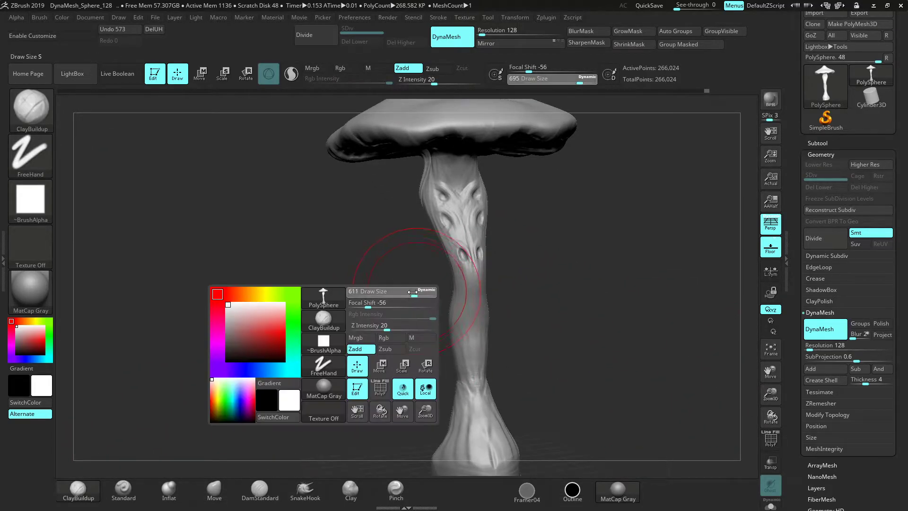
drag(396, 294, 397, 294)
drag(656, 298, 661, 306)
drag(773, 392, 772, 461)
key(space)
mouse_move(640, 282)
mouse_down()
mouse_move(626, 282)
mouse_move(663, 263)
mouse_up()
drag(475, 220, 497, 233)
alt+drag(626, 268, 609, 327)
alt+drag(626, 177, 585, 316)
drag(398, 268, 406, 263)
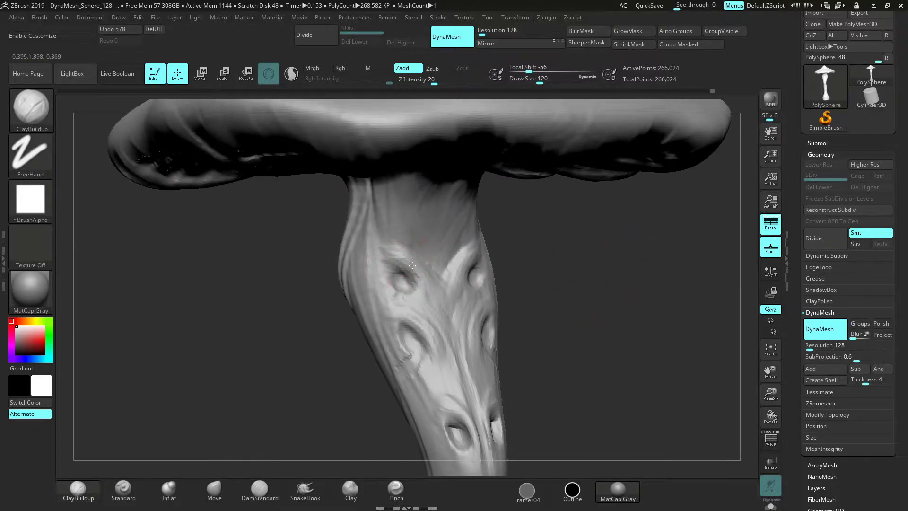
drag(774, 394, 697, 397)
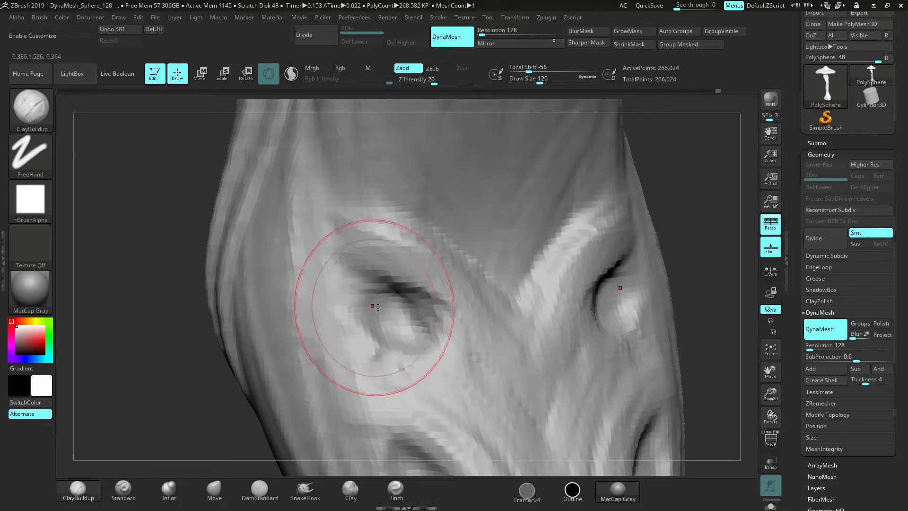
Set the draw size to 140 and sculpt the first radial ridges on the cap's top, from the peak down to the rim
drag(770, 393, 751, 331)
key(space)
drag(645, 319, 637, 320)
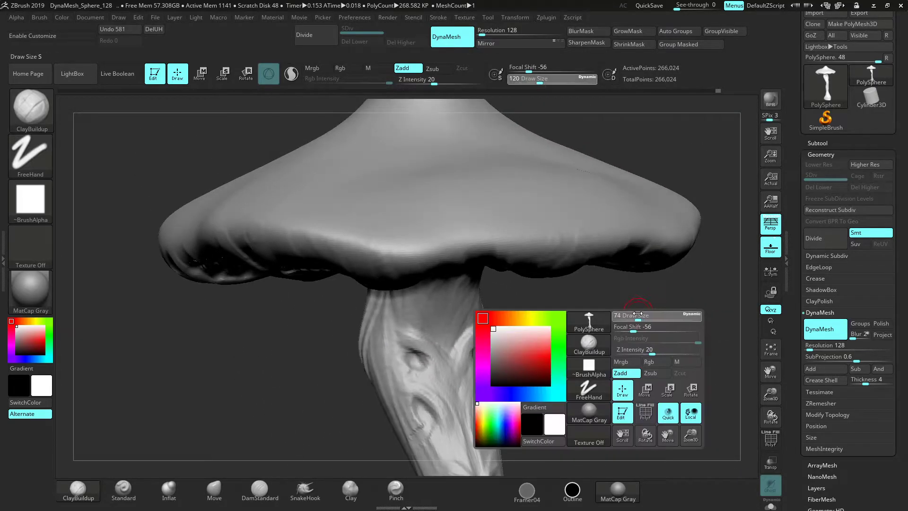
mouse_move(738, 345)
mouse_down()
mouse_move(614, 340)
mouse_move(479, 266)
mouse_up()
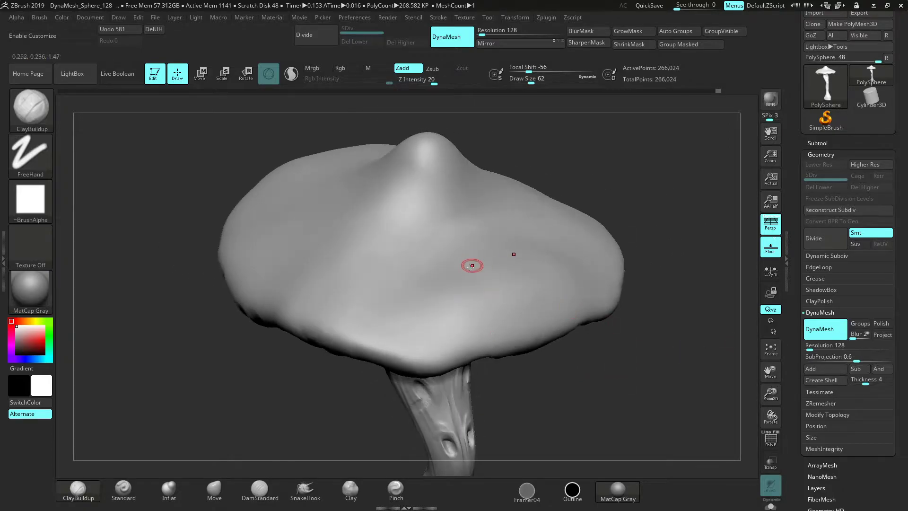
key(space)
drag(456, 235, 466, 235)
mouse_move(432, 207)
mouse_down()
mouse_move(424, 346)
mouse_move(416, 359)
mouse_move(402, 354)
mouse_up()
drag(458, 216, 484, 336)
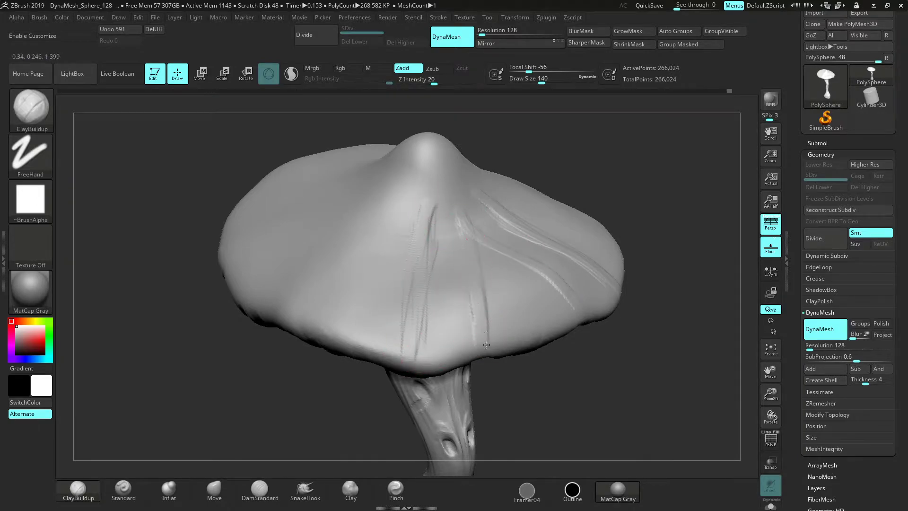
drag(477, 299, 483, 333)
Smooth the first radial ridges on the cap's top so they blend into the surface
shift+drag(470, 245, 483, 327)
mouse_move(489, 265)
shift+mouse_down()
mouse_move(496, 326)
mouse_move(487, 326)
shift+mouse_up()
mouse_move(491, 302)
shift+mouse_down()
mouse_move(479, 315)
mouse_move(475, 284)
shift+mouse_up()
mouse_move(473, 249)
shift+mouse_down()
mouse_move(466, 269)
mouse_move(457, 215)
mouse_move(403, 356)
shift+mouse_up()
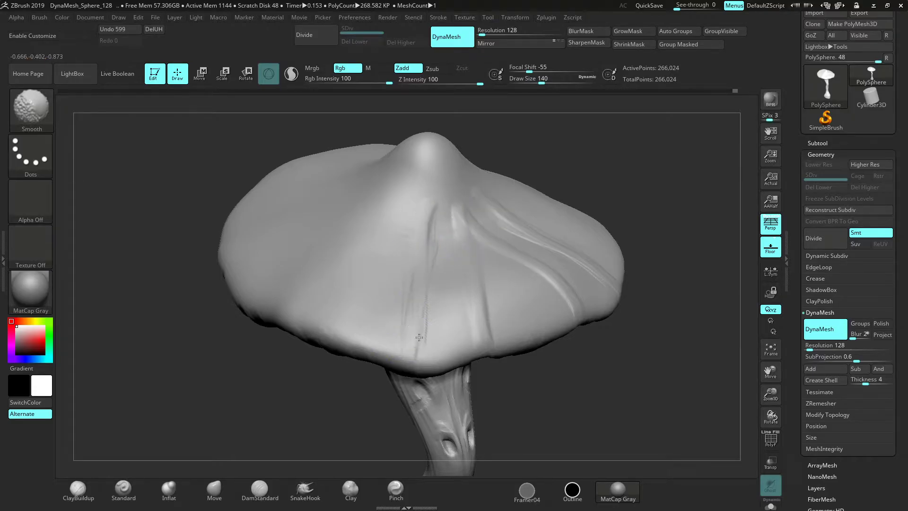
shift+drag(417, 321, 417, 336)
Add more radial ridges along the side of the cap's top, running between the rim and the peak
drag(596, 402, 618, 395)
drag(348, 309, 379, 259)
drag(385, 253, 403, 220)
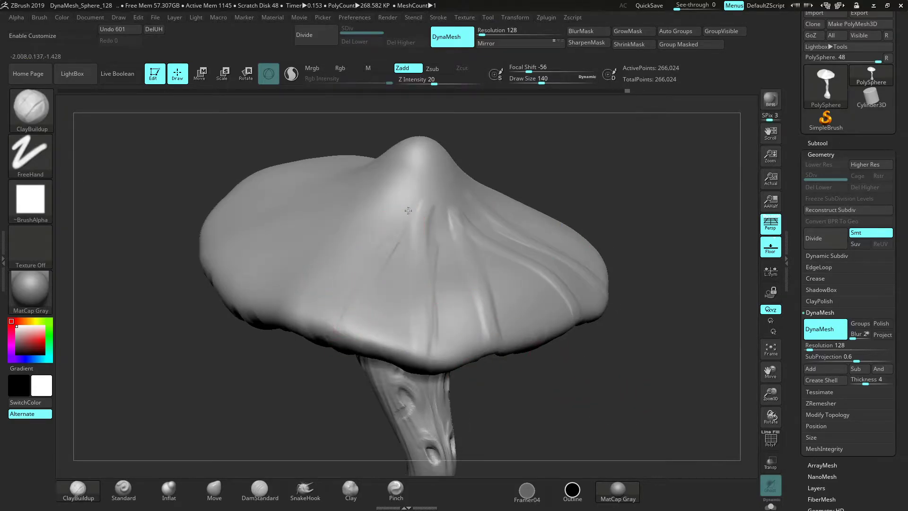
drag(513, 149, 557, 118)
drag(314, 301, 358, 204)
drag(565, 121, 526, 190)
mouse_move(277, 326)
mouse_down()
mouse_move(309, 272)
mouse_move(380, 204)
mouse_move(311, 270)
mouse_move(375, 203)
mouse_up()
alt+drag(625, 180, 676, 212)
drag(279, 312, 384, 247)
drag(259, 305, 427, 223)
drag(304, 287, 359, 265)
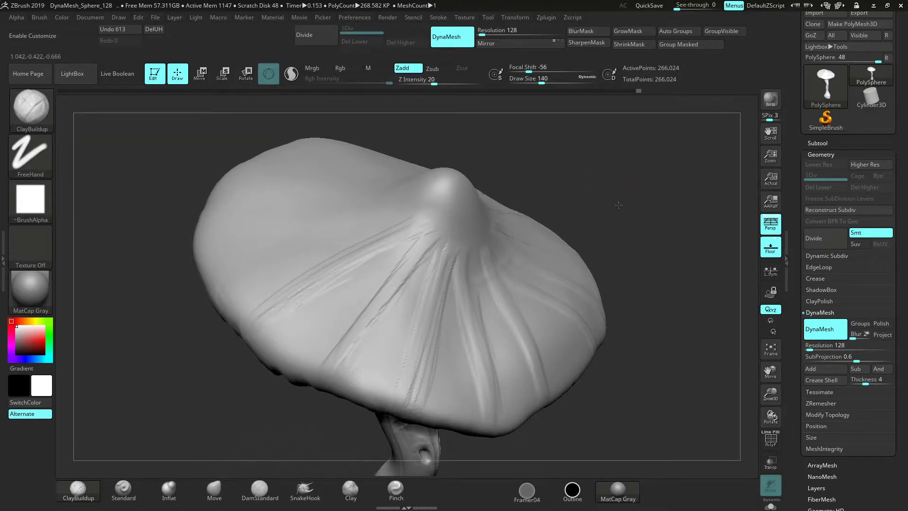
Continue the radial ridges around the remaining bare part of the cap's top toward the symmetry line
drag(604, 198, 557, 223)
mouse_move(223, 292)
mouse_down()
mouse_move(267, 263)
mouse_move(359, 245)
mouse_move(348, 251)
mouse_up()
drag(253, 276, 379, 241)
mouse_move(573, 182)
mouse_down()
mouse_move(560, 211)
mouse_move(563, 271)
mouse_up()
drag(201, 246, 316, 246)
mouse_move(239, 230)
mouse_down()
mouse_move(387, 247)
mouse_move(378, 237)
mouse_up()
mouse_move(222, 176)
mouse_down()
mouse_move(338, 207)
mouse_move(327, 198)
mouse_up()
mouse_move(256, 191)
mouse_down()
mouse_move(383, 218)
mouse_move(348, 199)
mouse_move(354, 207)
mouse_up()
drag(221, 184, 303, 198)
Smooth the newly added radial ridges on the cap's top from the peak out to the rim
mouse_move(586, 208)
mouse_down()
mouse_move(667, 219)
mouse_move(524, 213)
mouse_up()
mouse_move(271, 197)
shift+mouse_down()
mouse_move(227, 193)
mouse_move(274, 211)
shift+mouse_up()
mouse_move(210, 213)
mouse_down()
mouse_move(231, 215)
mouse_move(279, 192)
mouse_move(367, 196)
mouse_up()
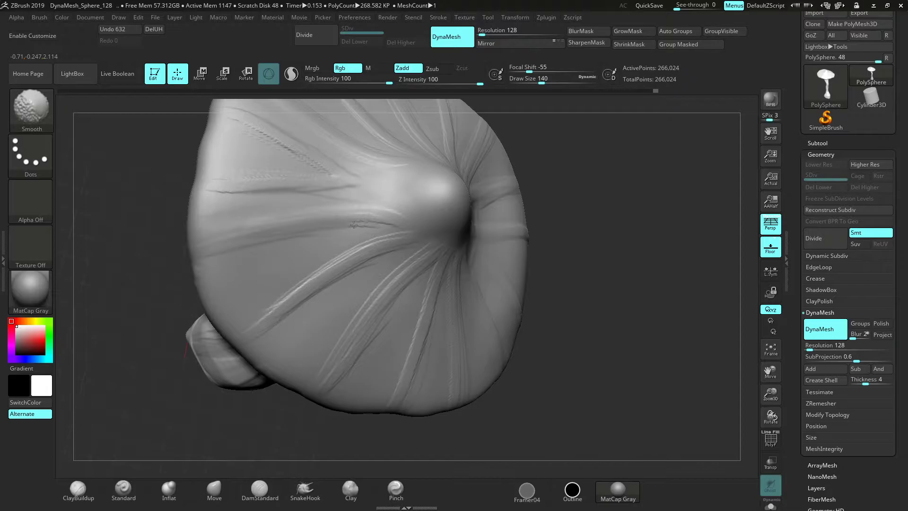
drag(609, 265, 544, 260)
shift+drag(419, 258, 305, 395)
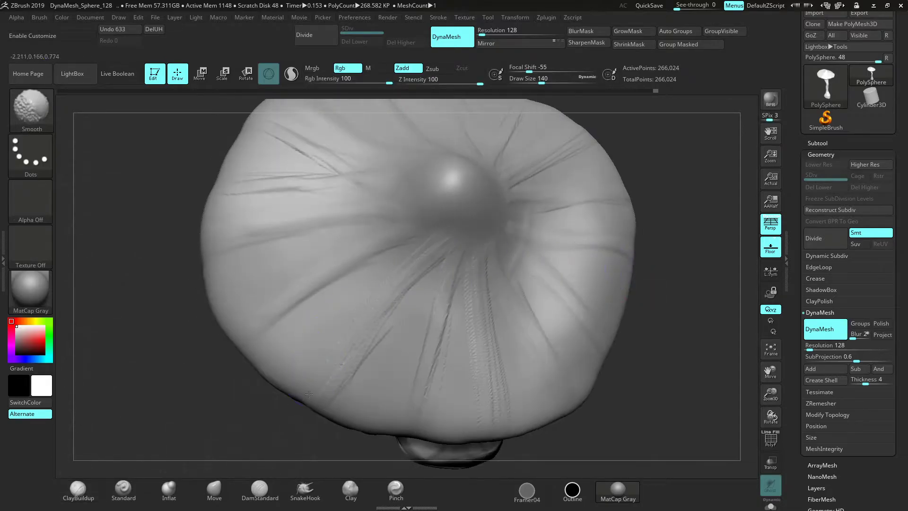
alt+drag(694, 357, 612, 349)
mouse_move(377, 400)
shift+mouse_down()
mouse_move(365, 400)
mouse_move(422, 253)
shift+mouse_up()
shift+drag(446, 397, 452, 331)
mouse_move(472, 338)
shift+mouse_down()
mouse_move(478, 351)
mouse_move(493, 310)
shift+mouse_up()
Soften the inner ends of the radial ridges around the base of the cap's peak
alt+drag(660, 379, 609, 405)
shift+drag(519, 355, 426, 267)
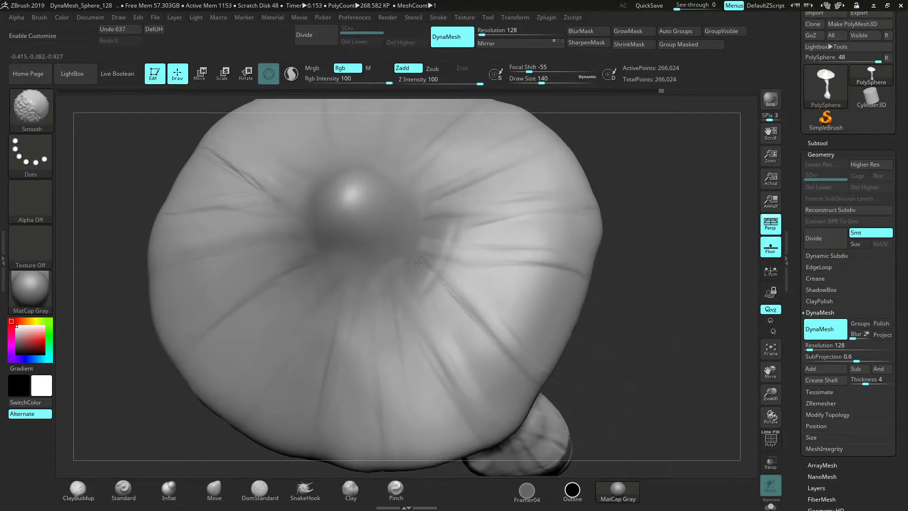
shift+drag(511, 247, 514, 234)
alt+drag(615, 172, 606, 278)
shift+drag(405, 228, 383, 266)
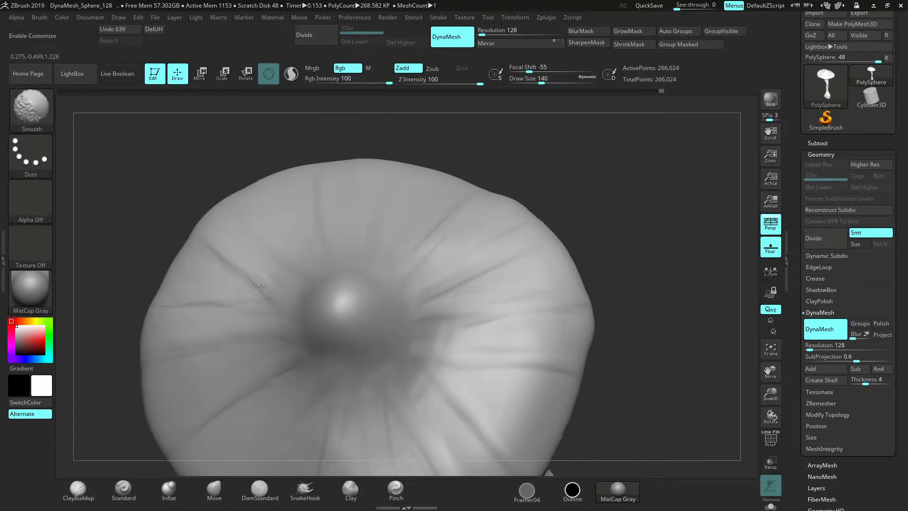
Smooth the outer parts of the radial ridges and the surface along the cap's rim
right_drag(709, 364, 319, 256)
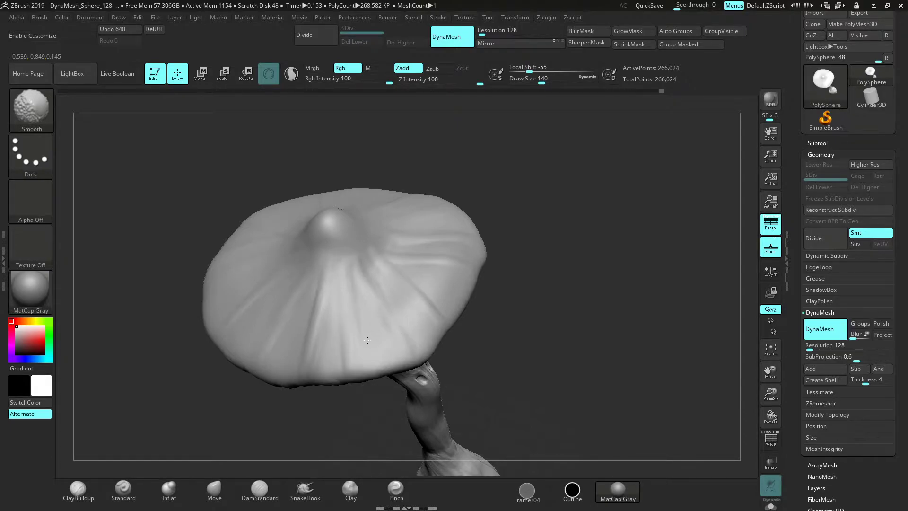
shift+drag(257, 262, 427, 254)
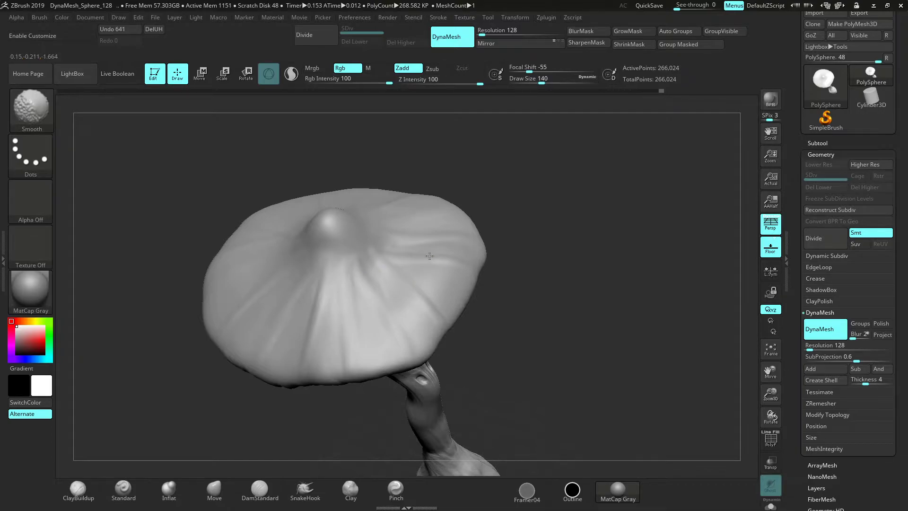
shift+drag(478, 267, 487, 270)
drag(574, 331, 509, 317)
mouse_move(456, 247)
shift+mouse_down()
mouse_move(419, 231)
mouse_move(485, 273)
shift+mouse_up()
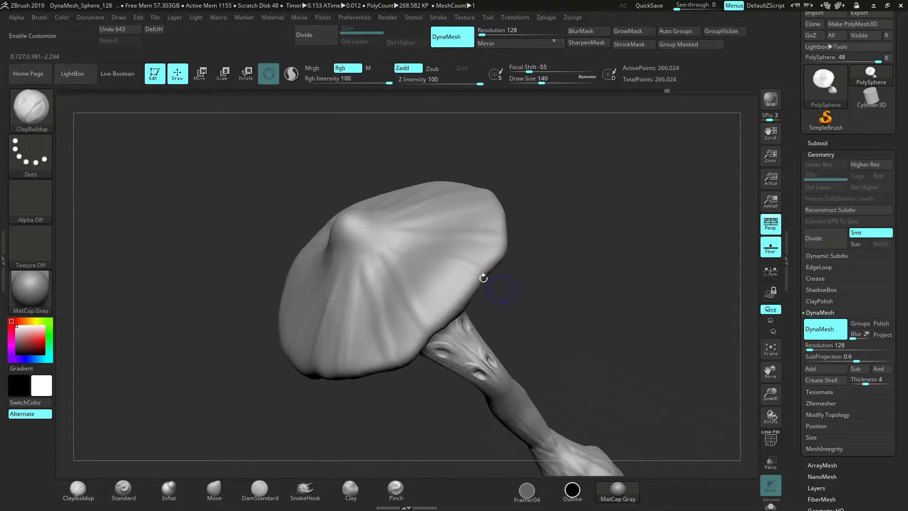
drag(522, 311, 544, 267)
drag(752, 386, 728, 379)
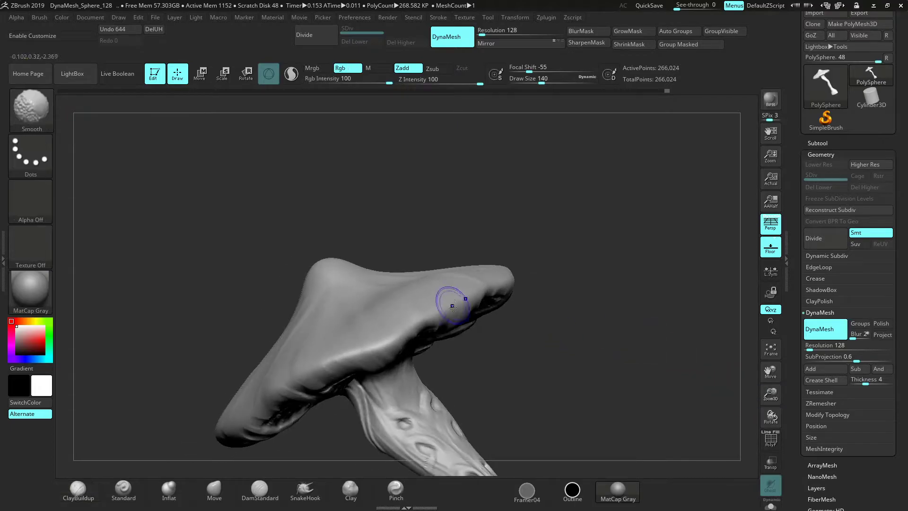
shift+click(452, 302)
Soften the first gill valley's crosswise ridges at draw size 101 and set the Smooth brush's Z Intensity to 21
key(space)
drag(473, 309, 467, 309)
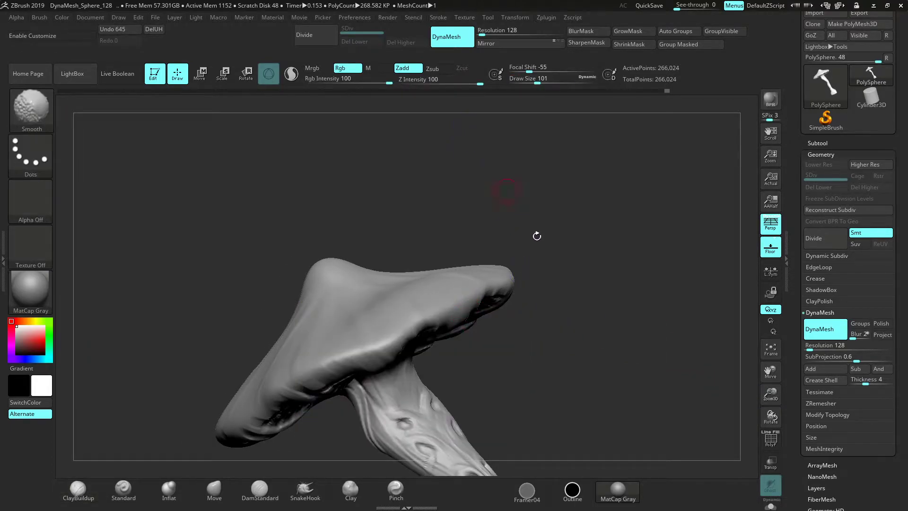
drag(528, 226, 532, 179)
shift+right_drag(532, 179, 405, 308)
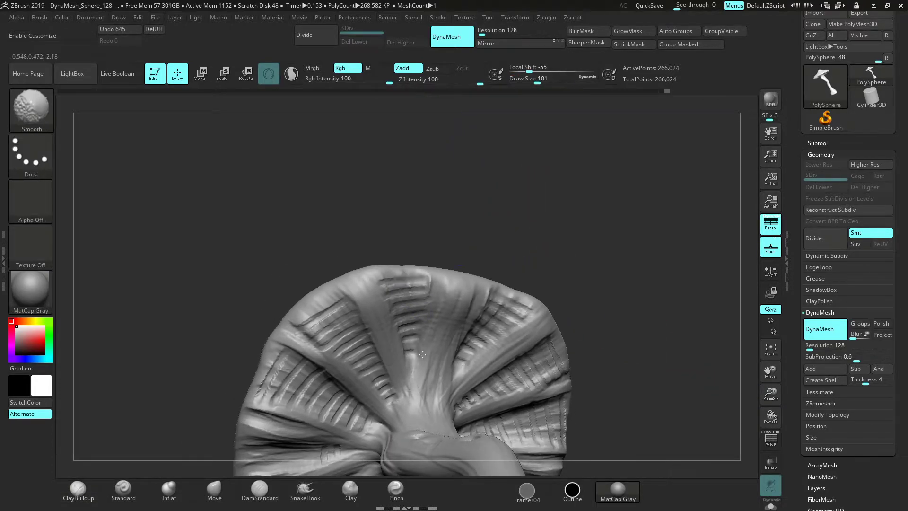
shift+drag(405, 339, 409, 312)
drag(445, 84, 439, 83)
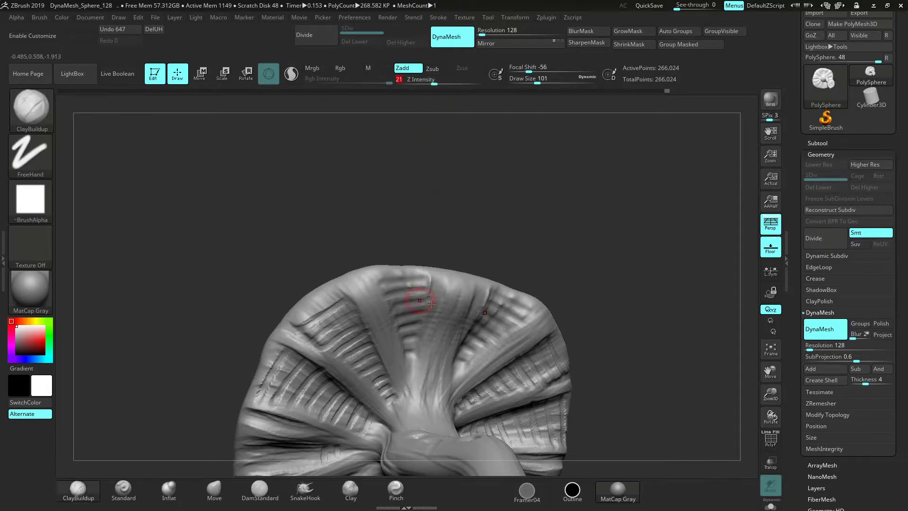
Redraw the crosswise ridges along the first gill valley with ClayBuildup at draw size 68
alt+drag(747, 342, 654, 166)
key(space)
drag(358, 227, 410, 217)
drag(360, 233, 405, 228)
drag(355, 248, 407, 243)
drag(356, 265, 405, 260)
Try lightly smoothing the crosswise ridges in the second and third gill valleys at a Z Intensity of 21
key(shift)
shift+drag(222, 279, 198, 295)
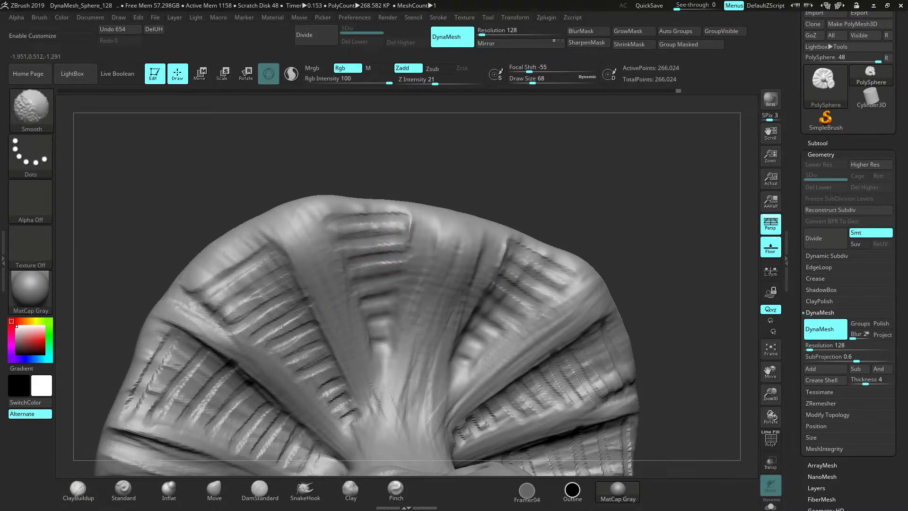
shift+drag(333, 388, 339, 406)
alt+drag(543, 207, 573, 137)
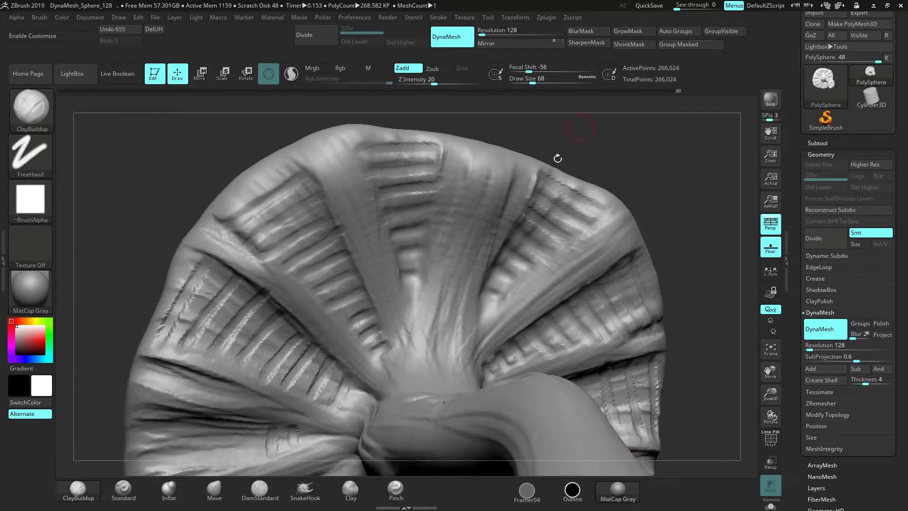
shift+drag(356, 374, 331, 396)
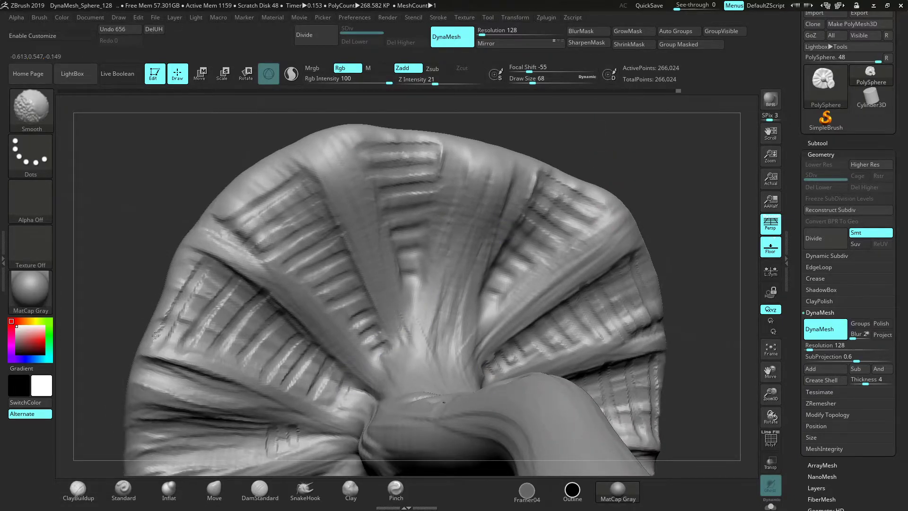
shift+drag(251, 311, 250, 314)
Step back through the undo history past the latest smoothing strokes on the gill ridges
drag(770, 397, 761, 341)
drag(677, 279, 626, 147)
drag(768, 393, 764, 422)
click(672, 91)
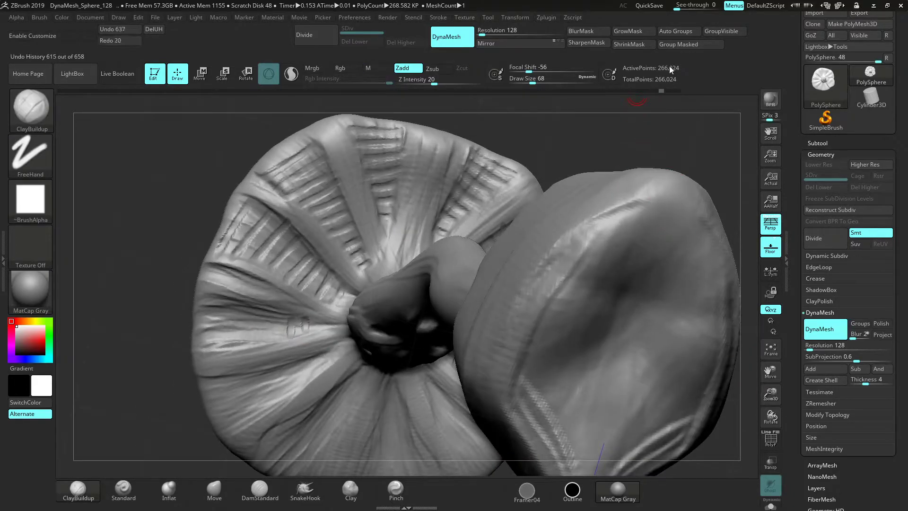
Fill the fourth gill valley with crosswise ridges at draw size 68 and smooth them near the cap's rim
drag(284, 335, 316, 327)
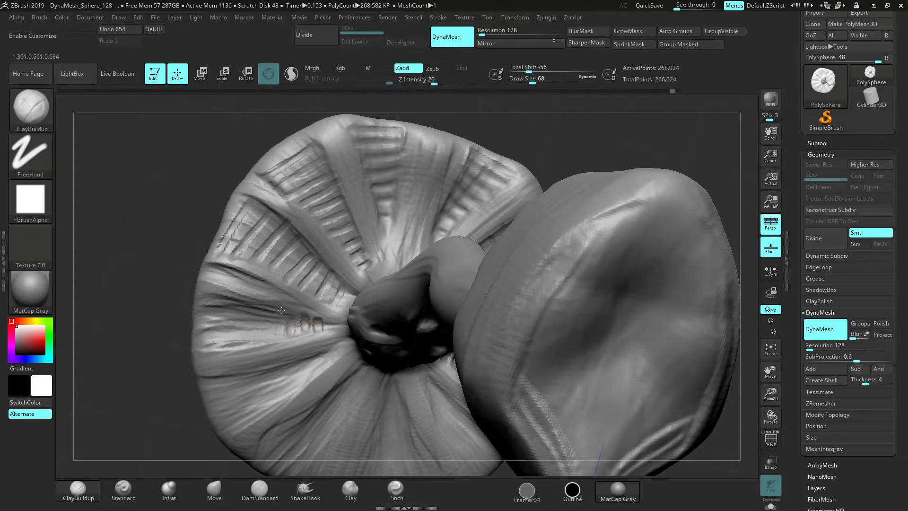
drag(264, 289, 241, 303)
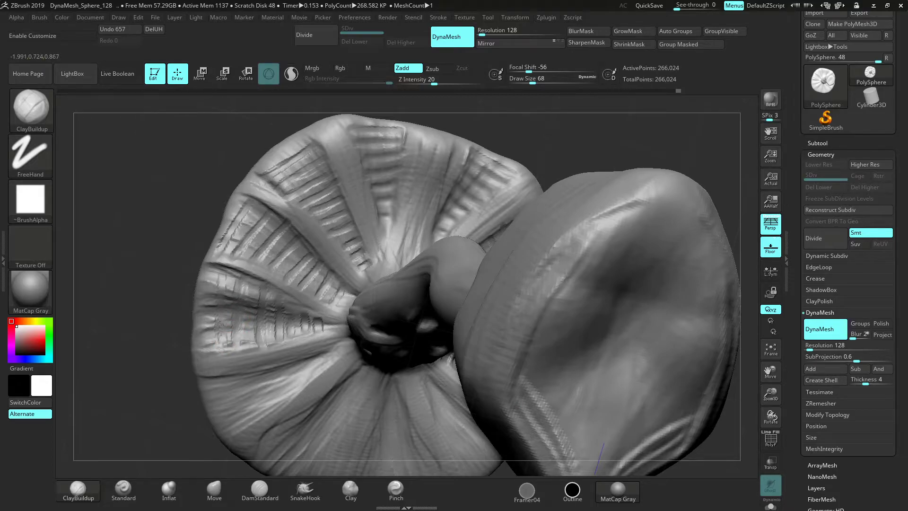
drag(220, 343, 220, 346)
key(shift)
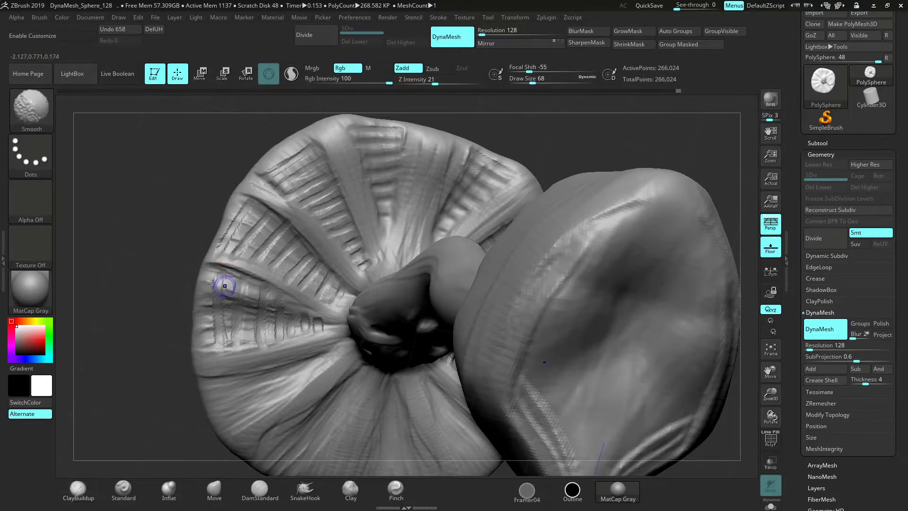
shift+drag(230, 294, 227, 326)
Refine the fourth gill valley's crosswise ridges using draw sizes 41 and 54
key(space)
click(300, 322)
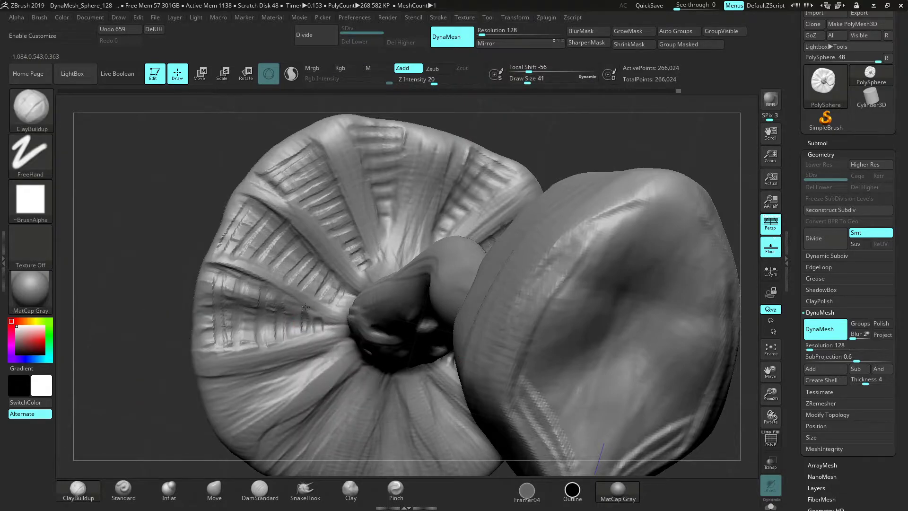
mouse_move(279, 299)
shift+mouse_down()
mouse_move(312, 325)
mouse_move(288, 323)
shift+mouse_up()
key(space)
drag(552, 175, 560, 175)
Build crosswise ridges in the fifth gill valley with ClayBuildup at draw size 54, extending them out to the cap's rim
click(769, 349)
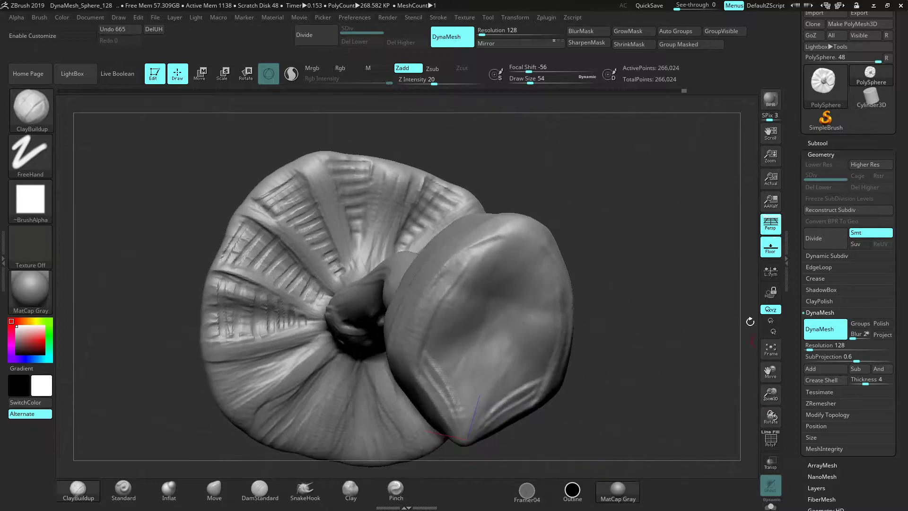
alt+drag(712, 307, 725, 239)
drag(769, 393, 724, 386)
alt+drag(217, 331, 239, 292)
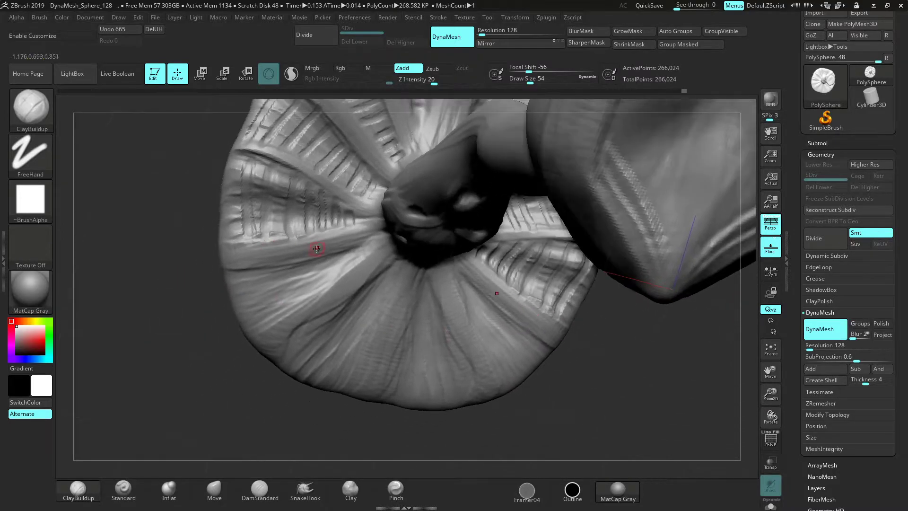
mouse_move(356, 257)
mouse_down()
mouse_move(317, 266)
mouse_move(310, 282)
mouse_move(280, 254)
mouse_move(302, 303)
mouse_move(293, 289)
mouse_move(276, 307)
mouse_move(249, 283)
mouse_up()
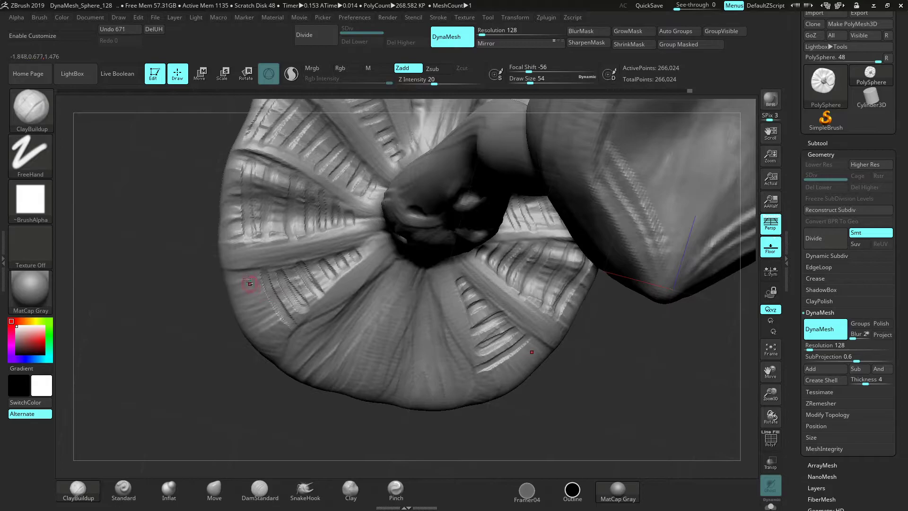
drag(280, 337, 244, 273)
drag(276, 333, 239, 287)
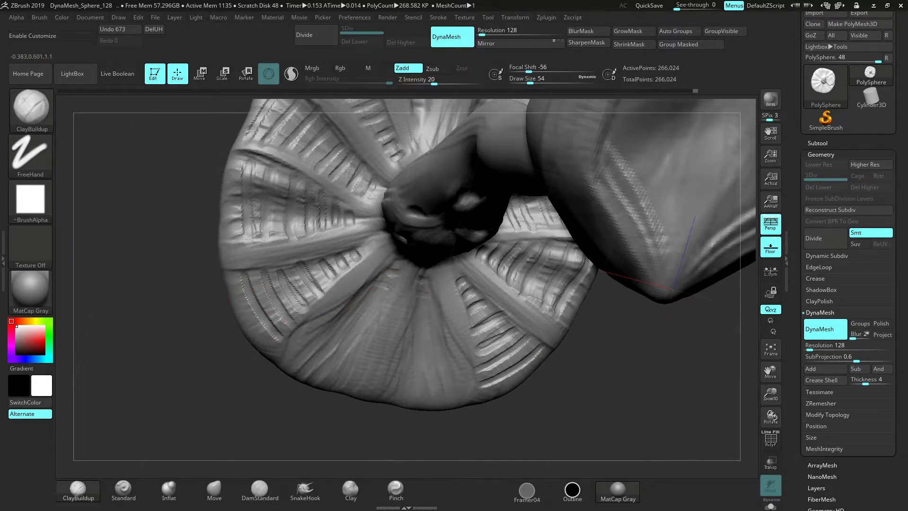
Fill the remaining plain gill valleys on the cap's underside with crosswise ridges from the stem to the rim
mouse_move(382, 286)
mouse_down()
mouse_move(376, 298)
mouse_move(332, 316)
mouse_up()
drag(362, 347, 315, 356)
mouse_move(287, 348)
mouse_down()
mouse_move(326, 363)
mouse_move(349, 389)
mouse_move(356, 350)
mouse_move(368, 344)
mouse_up()
Smooth the newly added crosswise gill ridges at draw size 177 and a Z Intensity of 21
key(space)
key(space)
key(shift)
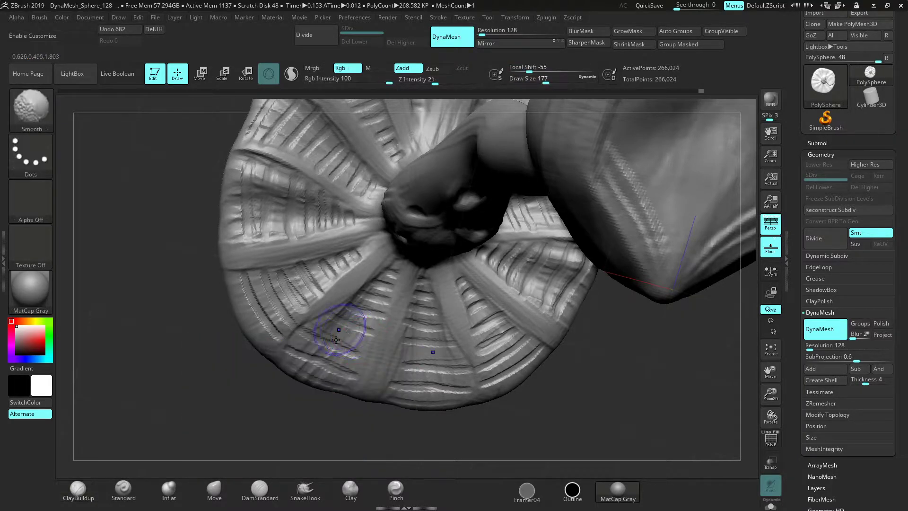
shift+drag(349, 309, 364, 251)
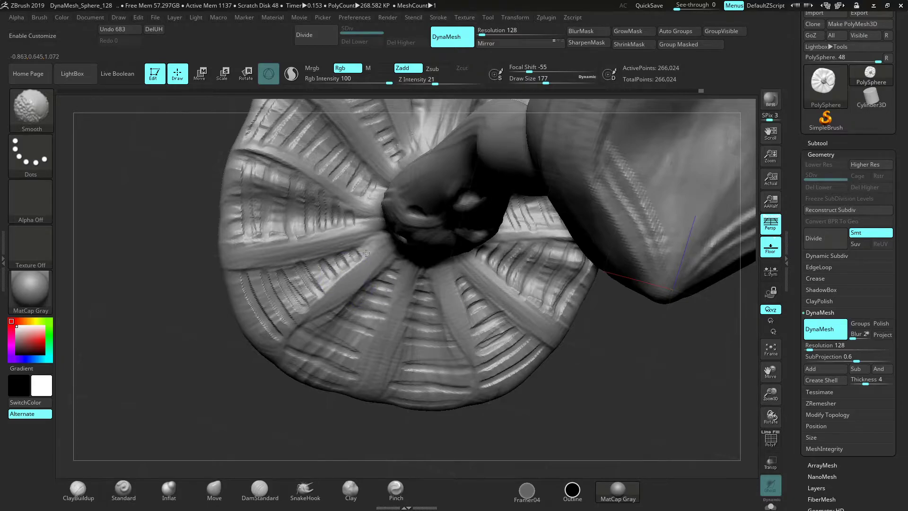
shift+drag(315, 291, 376, 286)
alt+drag(176, 247, 206, 310)
shift+drag(294, 277, 340, 288)
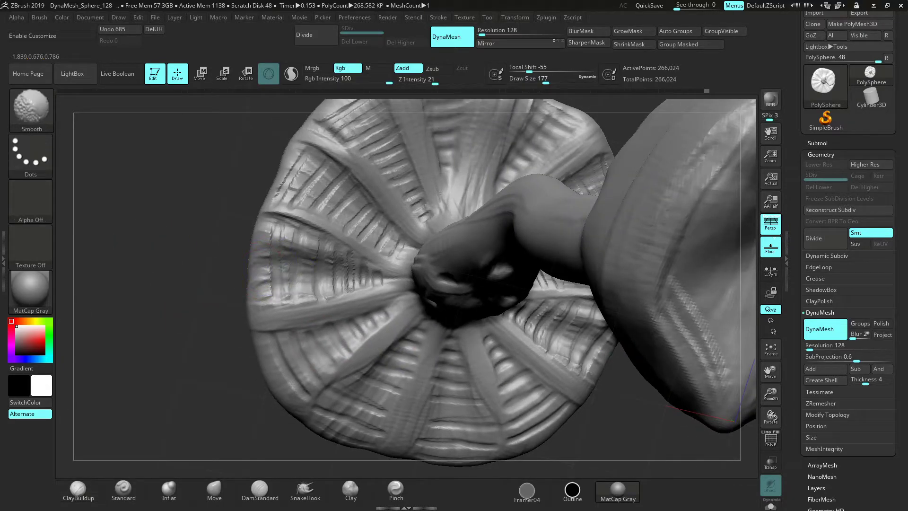
Soften the ridges in the earlier gill valleys to match, working around to the opposite edge of the cap
shift+drag(290, 216, 284, 167)
shift+drag(375, 240, 365, 206)
alt+drag(237, 190, 264, 268)
shift+drag(359, 208, 373, 189)
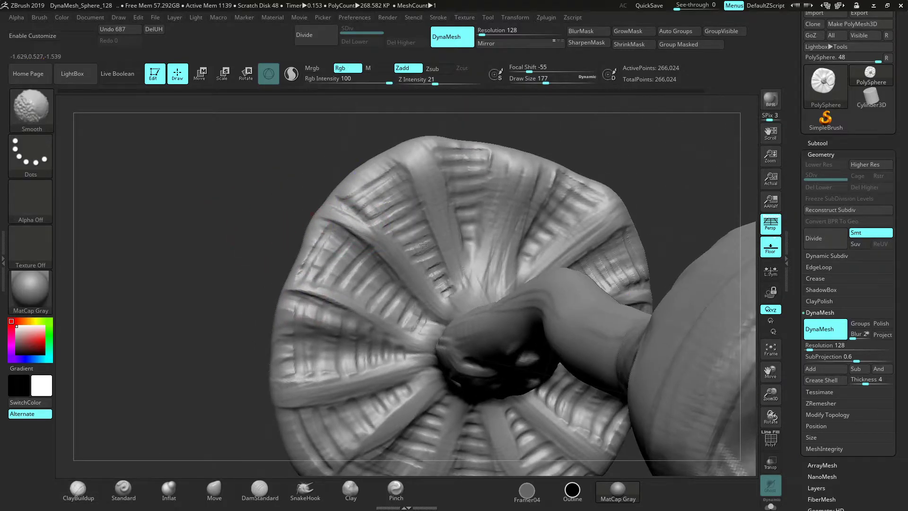
shift+drag(294, 260, 289, 256)
alt+drag(260, 254, 236, 299)
shift+drag(464, 309, 465, 308)
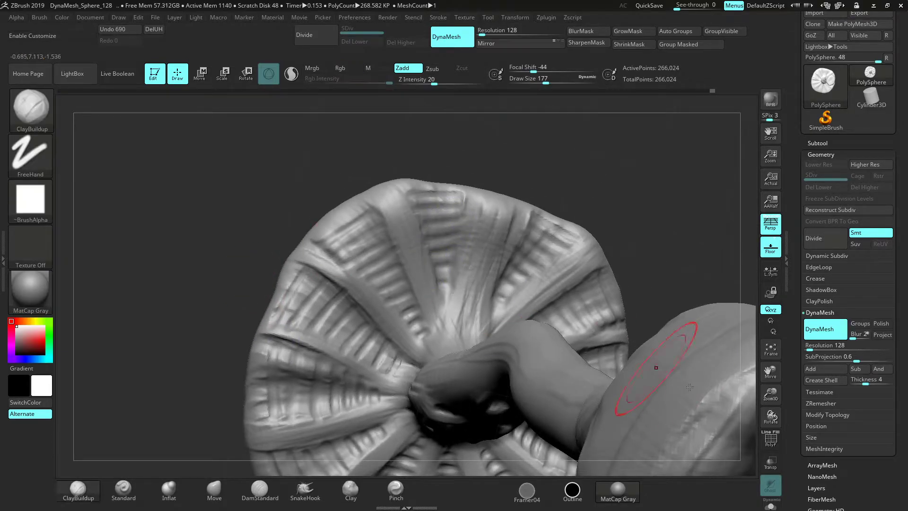
Add further eye-like sockets with raised lids to the upper stem beneath the cap using ClayBuildup at draw size 77
drag(769, 393, 737, 341)
mouse_move(728, 324)
mouse_down()
mouse_move(674, 243)
mouse_move(562, 186)
mouse_move(619, 312)
mouse_move(616, 369)
mouse_move(588, 340)
mouse_up()
mouse_move(777, 402)
mouse_down()
mouse_move(622, 328)
mouse_move(648, 328)
mouse_move(640, 328)
mouse_up()
key(space)
drag(508, 295, 520, 284)
alt+drag(566, 311, 567, 288)
mouse_move(505, 306)
mouse_down()
mouse_move(515, 303)
mouse_move(490, 289)
mouse_move(495, 295)
mouse_up()
key(space)
mouse_move(569, 281)
mouse_down()
mouse_move(600, 303)
mouse_move(566, 303)
mouse_up()
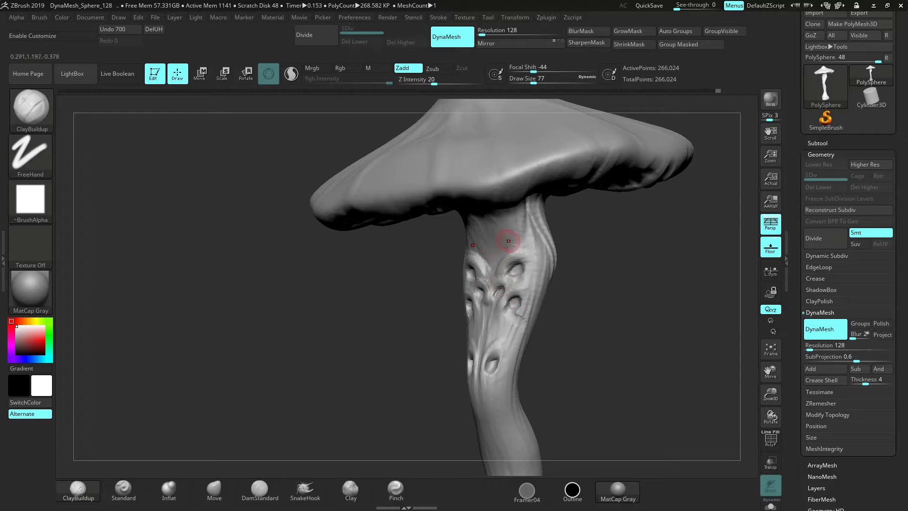
mouse_move(510, 226)
mouse_down()
mouse_move(478, 241)
mouse_move(501, 246)
mouse_up()
drag(627, 297, 558, 249)
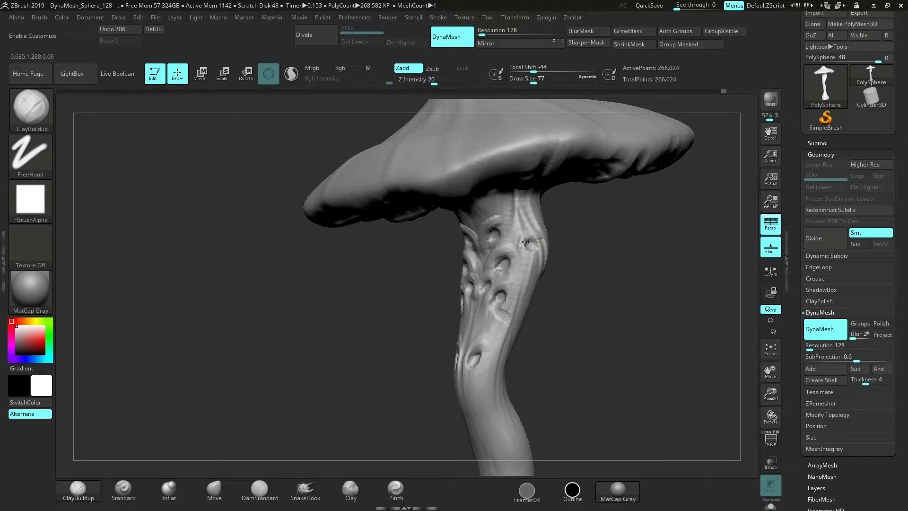
Smooth the surface around the new upper eye sockets and the lowest socket on the stem at draw size 77
mouse_move(588, 253)
mouse_down()
mouse_move(587, 274)
mouse_move(567, 266)
mouse_up()
mouse_move(510, 241)
shift+mouse_down()
mouse_move(481, 245)
mouse_move(494, 224)
shift+mouse_up()
mouse_move(494, 224)
shift+mouse_down()
mouse_move(485, 238)
mouse_move(488, 272)
shift+mouse_up()
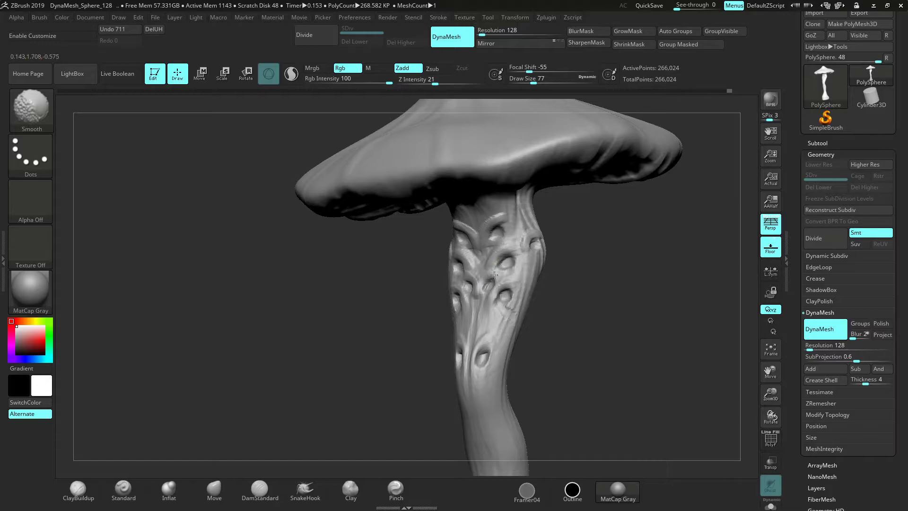
mouse_move(486, 355)
mouse_down()
mouse_move(469, 369)
mouse_move(489, 345)
mouse_up()
mouse_move(611, 355)
mouse_down()
mouse_move(488, 304)
mouse_move(577, 322)
mouse_up()
Refine the lids of the upper stem's eye sockets with ClayBuildup at draw size 65, undoing the strokes that miss
key(space)
drag(479, 286, 481, 288)
mouse_move(533, 314)
mouse_down()
mouse_move(623, 312)
mouse_move(619, 302)
mouse_move(487, 269)
mouse_move(495, 270)
mouse_move(503, 240)
mouse_move(496, 208)
mouse_move(482, 228)
mouse_move(495, 211)
mouse_move(493, 221)
mouse_up()
key(ctrl+z)
key(ctrl+z)
right_drag(492, 227, 500, 240)
drag(491, 218, 509, 245)
Build raised rims around the eye sockets on the opposite side of the stem
mouse_move(756, 394)
alt+mouse_down()
mouse_move(598, 267)
mouse_move(527, 242)
alt+mouse_up()
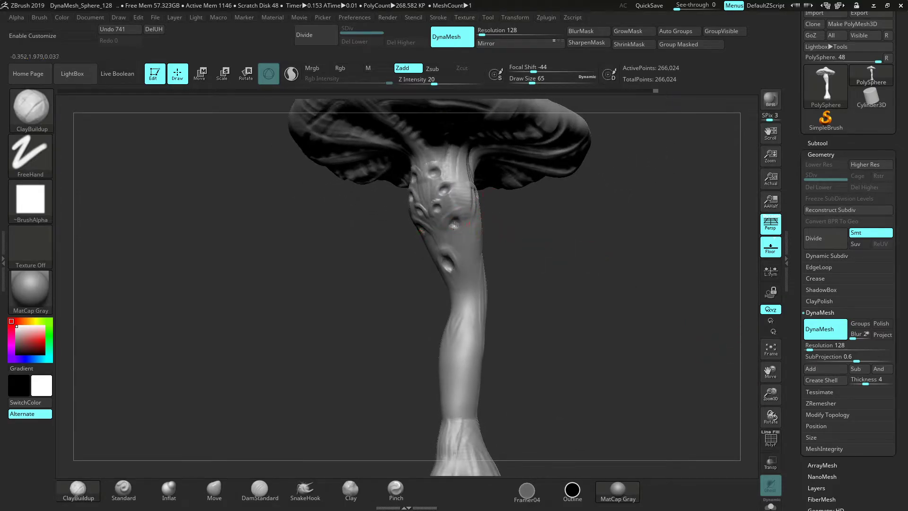
drag(455, 225, 456, 226)
drag(513, 234, 529, 217)
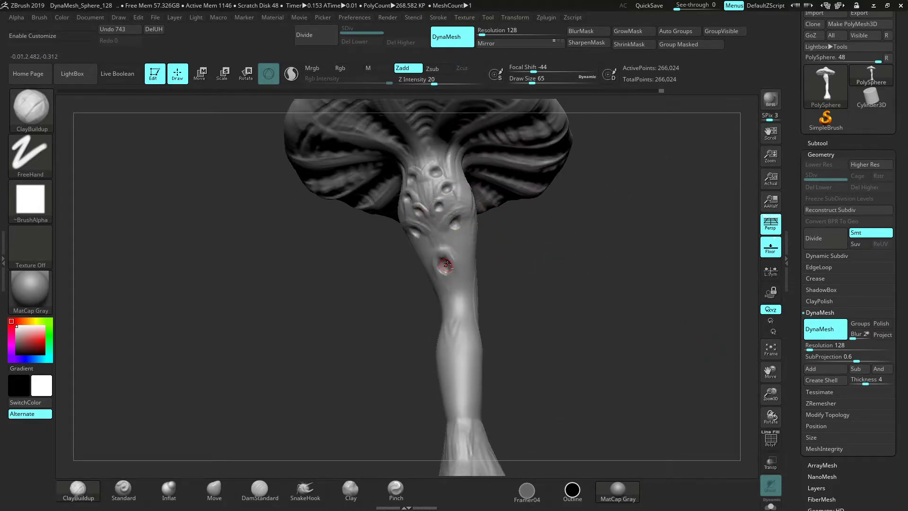
mouse_move(497, 250)
mouse_down()
mouse_move(533, 257)
mouse_move(442, 269)
mouse_move(442, 278)
mouse_up()
Fill in the isolated lowest eye socket in the middle of the stem with ClayBuildup at draw size 97
key(space)
drag(421, 235, 426, 235)
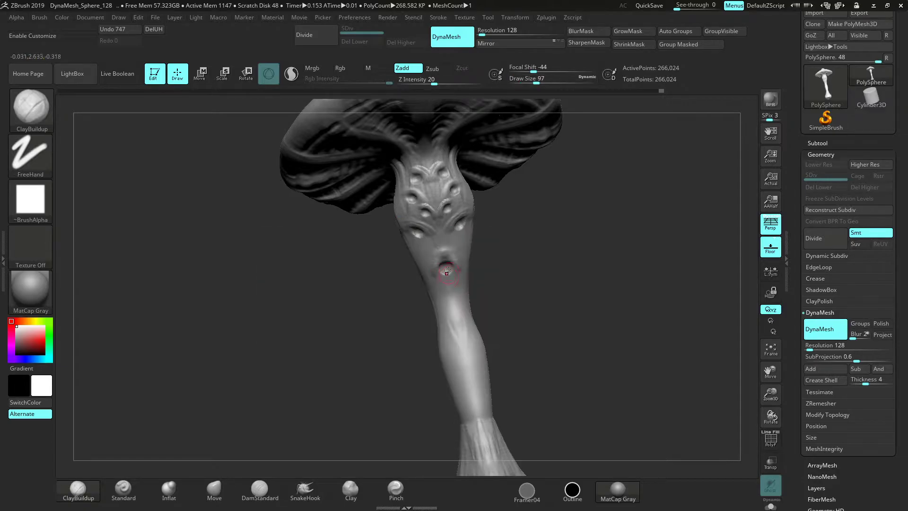
drag(442, 274, 447, 282)
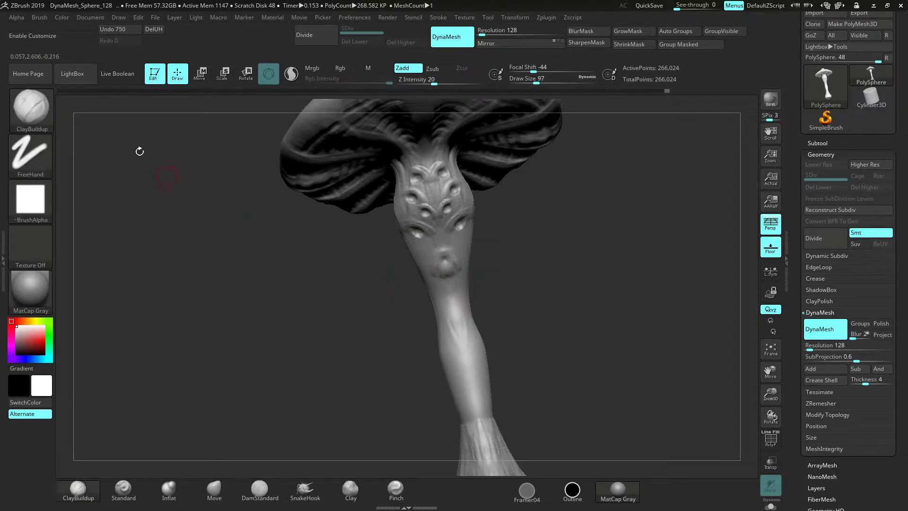
Choose the TrimDynamic brush, set the draw size to 197 and smooth the filled socket flush with the stem
click(37, 124)
click(770, 321)
key(space)
drag(647, 286, 658, 287)
drag(770, 395, 770, 420)
mouse_move(460, 261)
shift+mouse_down()
mouse_move(439, 274)
mouse_move(445, 255)
shift+mouse_up()
mouse_move(523, 257)
mouse_down()
mouse_move(570, 274)
mouse_move(588, 251)
mouse_up()
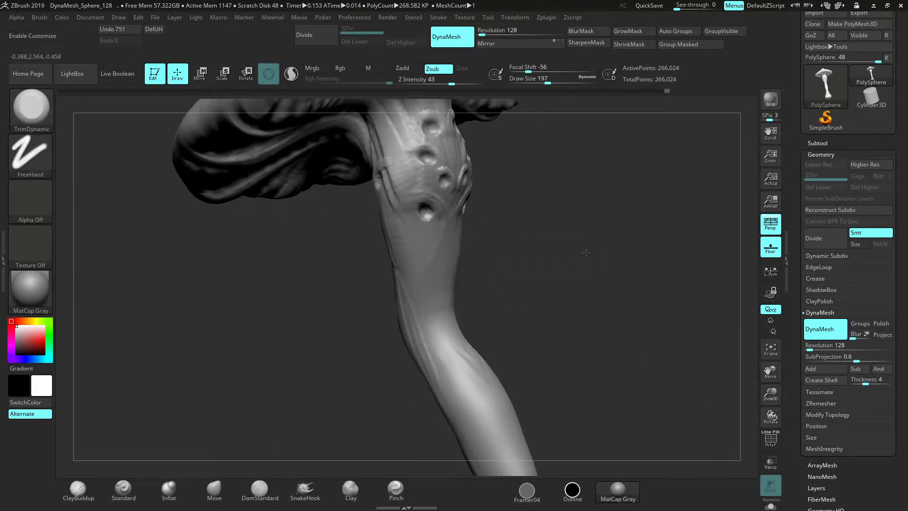
Carve a groove around the stem just below the eye sockets with DamStandard at draw size 83
click(78, 491)
key(space)
drag(532, 243, 480, 260)
click(260, 489)
mouse_move(490, 296)
mouse_down()
mouse_move(423, 310)
mouse_move(569, 292)
mouse_up()
mouse_move(478, 318)
mouse_down()
mouse_move(446, 315)
mouse_move(398, 339)
mouse_up()
drag(454, 311, 490, 300)
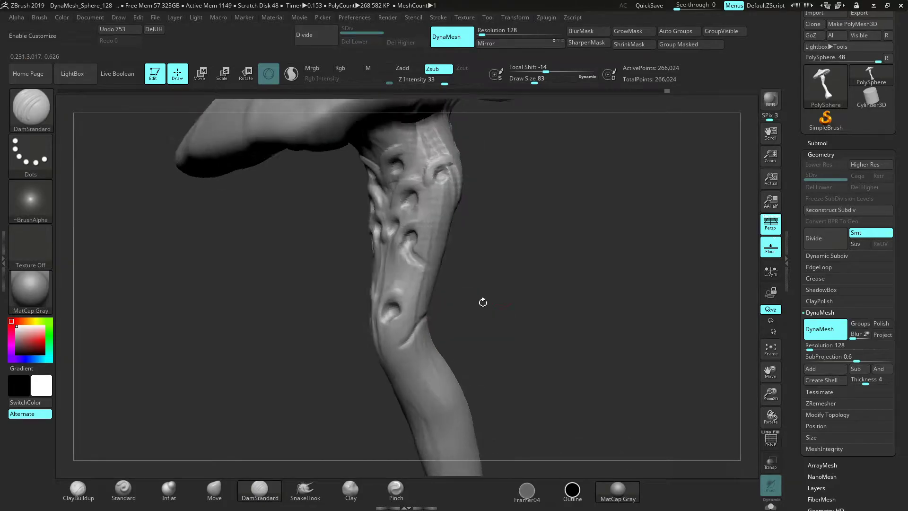
drag(403, 342, 396, 351)
drag(465, 317, 503, 307)
right_drag(503, 307, 411, 299)
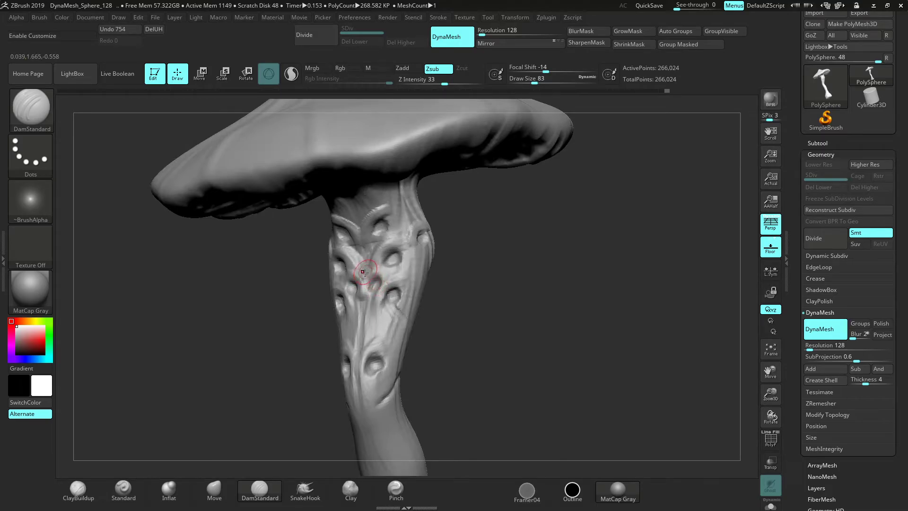
Cut fine creases into the upper stem between the eye sockets and the cap with DamStandard
mouse_move(415, 236)
right_down()
mouse_move(535, 251)
mouse_move(354, 236)
mouse_move(419, 233)
right_up()
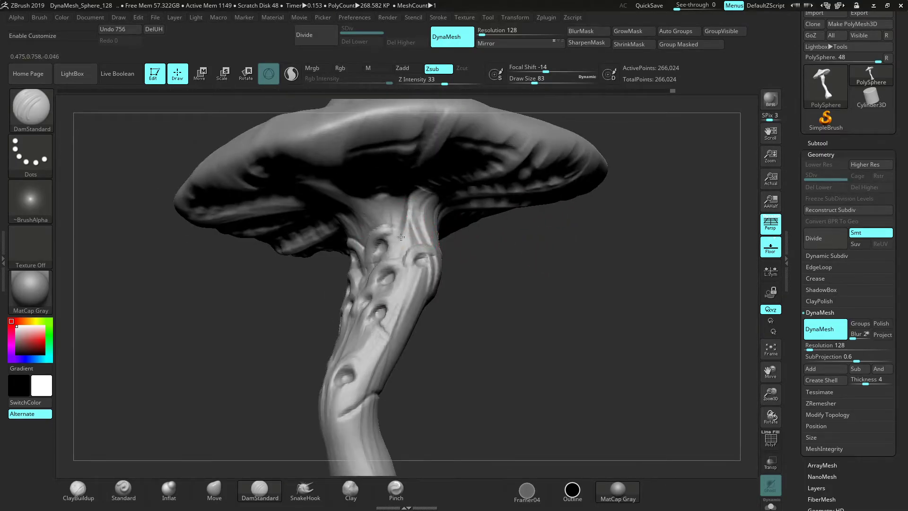
right_drag(544, 275, 522, 251)
drag(404, 217, 402, 208)
mouse_move(553, 374)
right_down()
mouse_move(569, 391)
mouse_move(598, 305)
mouse_move(618, 101)
mouse_move(393, 293)
right_up()
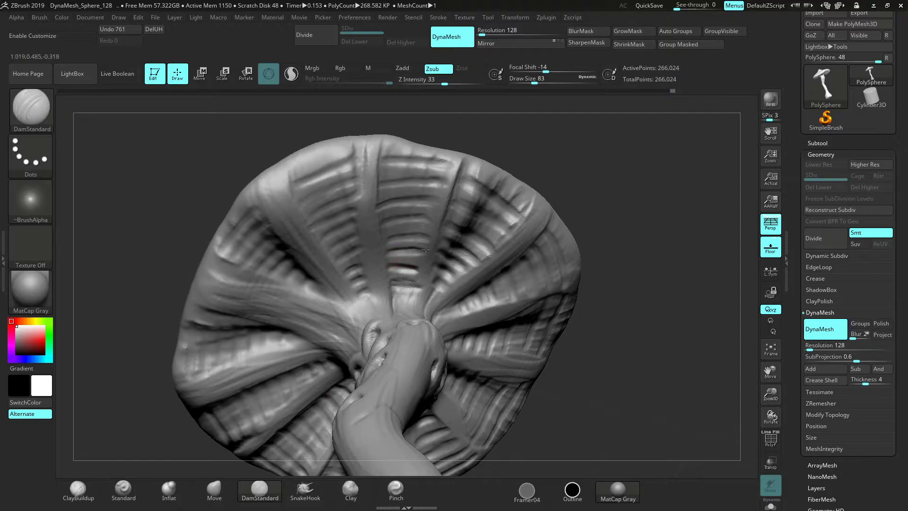
Sharpen the crosswise ridges in two neighbouring gill valleys with DamStandard cuts at draw size 83
mouse_move(391, 239)
mouse_down()
mouse_move(426, 237)
mouse_move(421, 218)
mouse_up()
mouse_move(419, 219)
right_down()
mouse_move(398, 171)
mouse_move(437, 179)
right_up()
mouse_move(383, 177)
mouse_down()
mouse_move(431, 179)
mouse_move(443, 164)
mouse_up()
key(ctrl+z)
drag(297, 172, 362, 154)
mouse_move(301, 192)
mouse_down()
mouse_move(364, 172)
mouse_move(340, 193)
mouse_move(366, 183)
mouse_up()
mouse_move(313, 225)
mouse_down()
mouse_move(367, 196)
mouse_move(349, 222)
mouse_move(368, 209)
mouse_up()
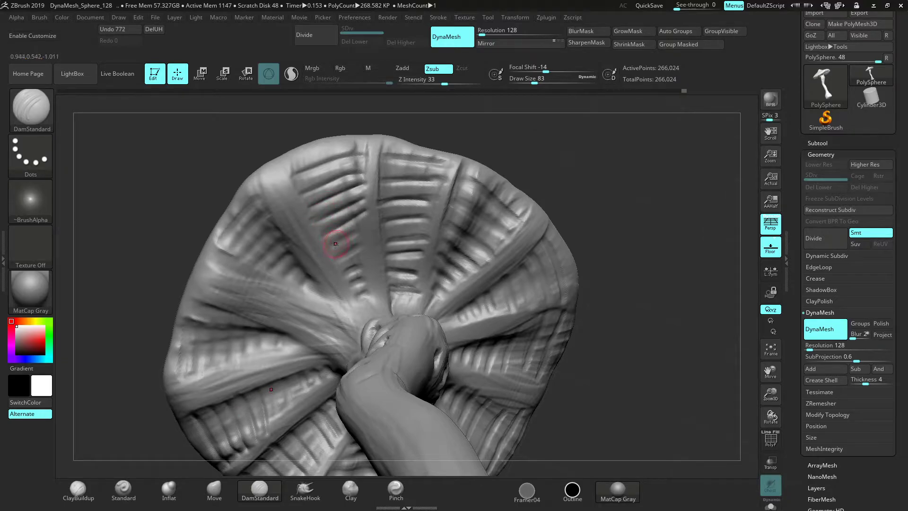
Lightly smooth the recut gill ridges at draw size 83
drag(629, 167, 366, 222)
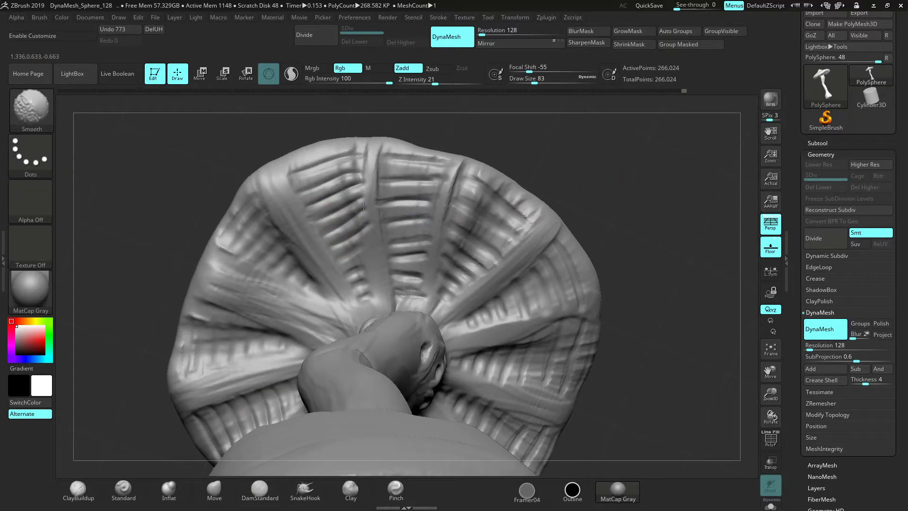
drag(346, 255, 354, 282)
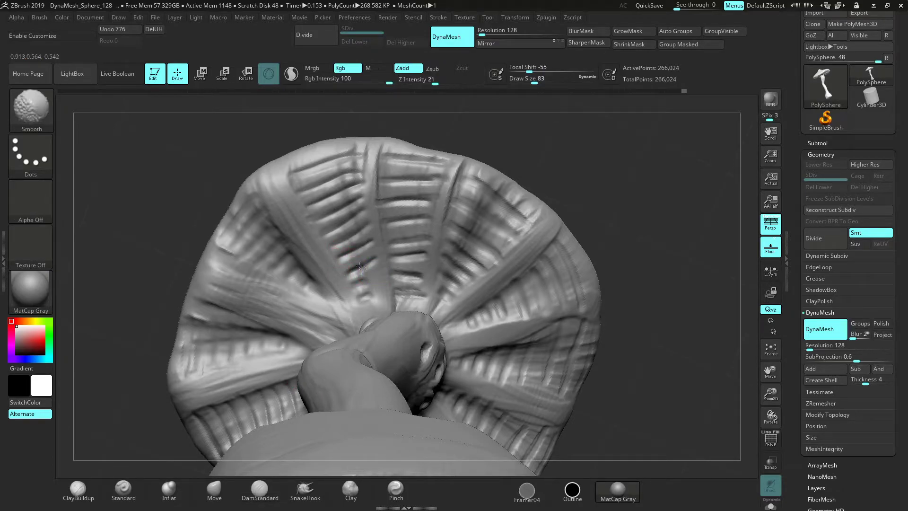
mouse_move(661, 168)
mouse_down()
mouse_move(640, 182)
mouse_move(660, 179)
mouse_up()
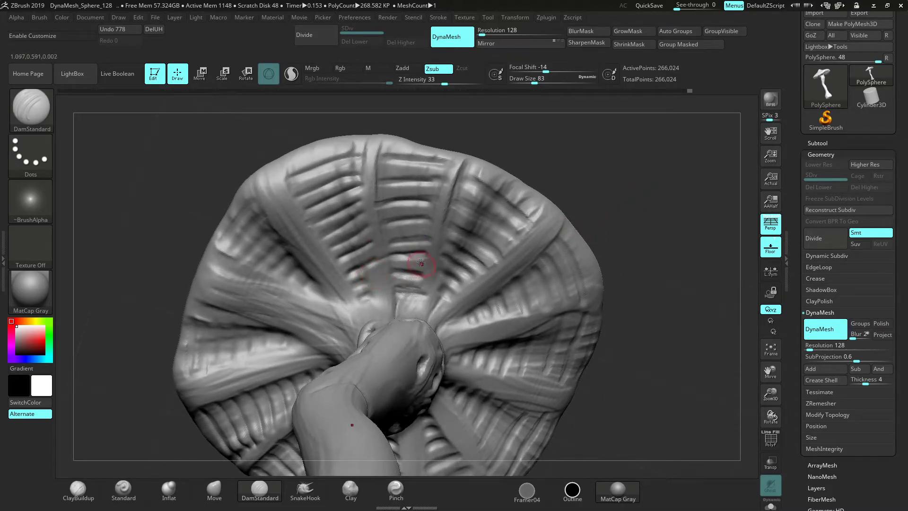
Carve a circular crease around the stem across the inner ends of the gills with DamStandard
drag(448, 264, 488, 310)
mouse_move(675, 318)
mouse_down()
mouse_move(658, 288)
mouse_move(522, 263)
mouse_move(476, 271)
mouse_move(494, 334)
mouse_up()
mouse_move(657, 359)
mouse_down()
mouse_move(675, 326)
mouse_move(671, 298)
mouse_up()
mouse_move(474, 306)
mouse_down()
mouse_move(479, 291)
mouse_move(467, 316)
mouse_move(434, 307)
mouse_up()
mouse_move(412, 346)
mouse_down()
mouse_move(447, 327)
mouse_move(462, 295)
mouse_up()
drag(617, 181, 586, 222)
mouse_move(461, 260)
mouse_down()
mouse_move(464, 278)
mouse_move(413, 242)
mouse_up()
drag(576, 147, 403, 243)
drag(401, 242, 367, 245)
mouse_move(610, 159)
mouse_down()
mouse_move(640, 170)
mouse_move(631, 178)
mouse_up()
mouse_move(353, 260)
mouse_down()
mouse_move(329, 273)
mouse_move(356, 256)
mouse_up()
drag(591, 198, 560, 192)
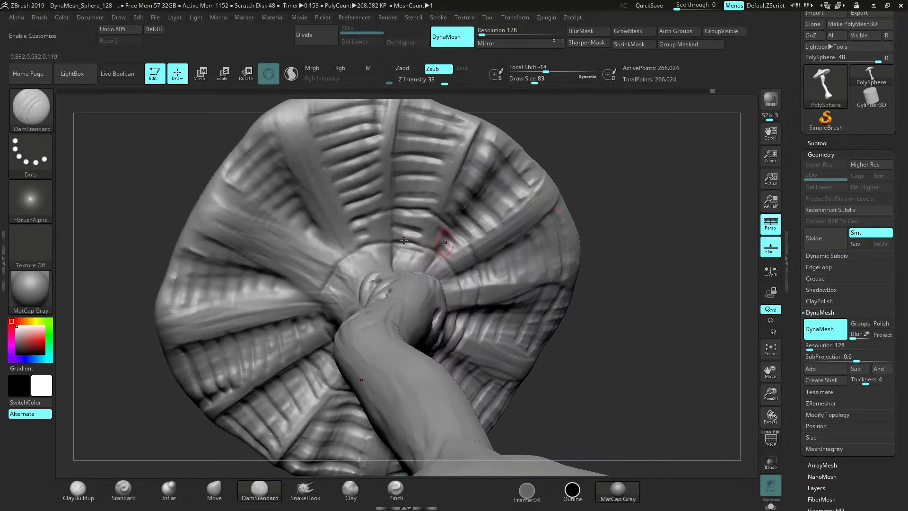
Carve a larger ring across the gills about midway between the stem and the cap's rim
mouse_move(637, 194)
mouse_down()
mouse_move(642, 183)
mouse_move(595, 179)
mouse_up()
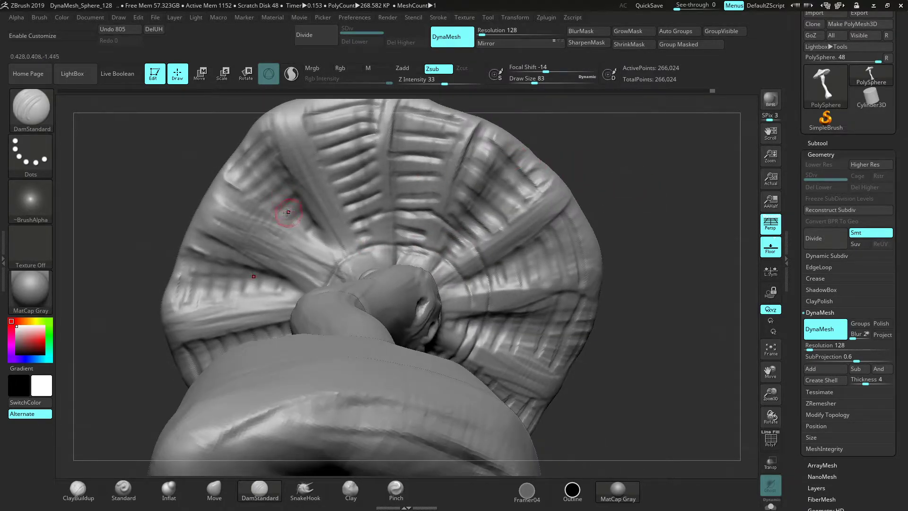
drag(305, 193, 325, 182)
drag(245, 310, 283, 202)
drag(244, 261, 274, 216)
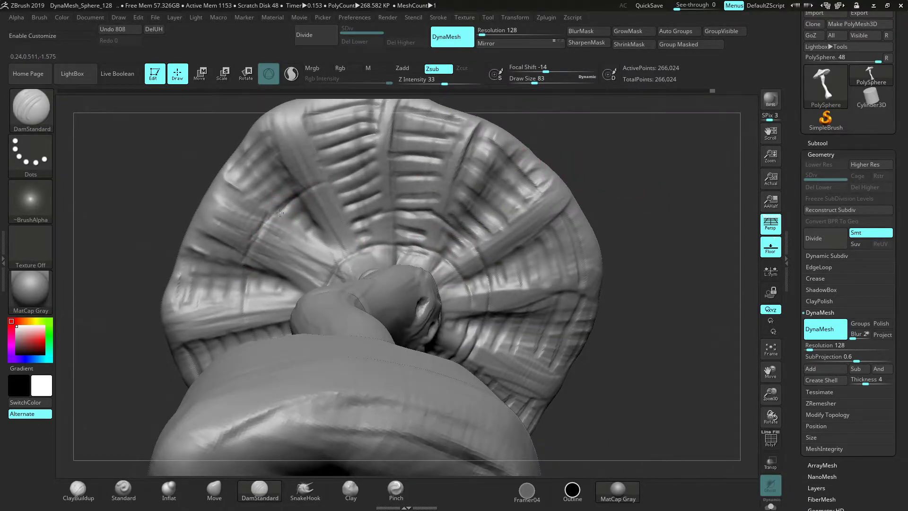
shift+drag(331, 180, 402, 157)
drag(396, 158, 448, 158)
drag(447, 157, 475, 167)
drag(572, 153, 542, 142)
mouse_move(465, 166)
mouse_down()
mouse_move(518, 196)
mouse_move(548, 240)
mouse_move(572, 320)
mouse_move(541, 392)
mouse_move(520, 417)
mouse_up()
Continue the midway ring groove across the gills on the other half of the cap's underside
key(f)
drag(705, 318, 672, 236)
mouse_move(671, 268)
mouse_down()
mouse_move(666, 278)
mouse_move(728, 340)
mouse_up()
drag(774, 396, 744, 386)
mouse_move(295, 239)
mouse_down()
mouse_move(310, 211)
mouse_move(297, 239)
mouse_move(304, 263)
mouse_up()
drag(298, 247, 317, 306)
drag(648, 342, 600, 351)
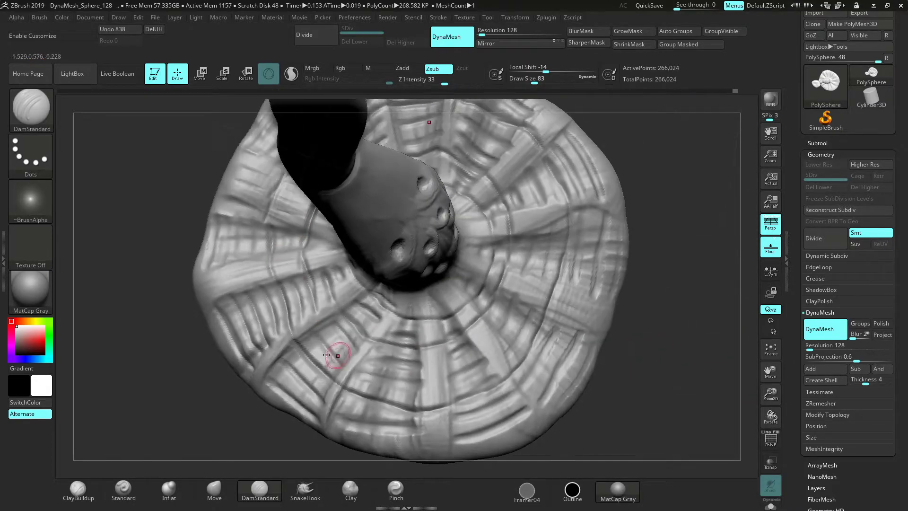
mouse_move(315, 294)
mouse_down()
mouse_move(319, 324)
mouse_move(335, 340)
mouse_up()
drag(330, 331, 356, 358)
drag(345, 350, 418, 396)
mouse_move(392, 365)
mouse_down()
mouse_move(462, 352)
mouse_move(539, 268)
mouse_up()
drag(537, 270, 545, 263)
Reshape the crown of the cap with the Move brush at draw size 639
mouse_move(693, 283)
mouse_down()
mouse_move(750, 361)
mouse_move(755, 322)
mouse_up()
mouse_move(680, 288)
mouse_down()
mouse_move(666, 323)
mouse_move(640, 318)
mouse_move(622, 354)
mouse_move(629, 360)
mouse_up()
drag(769, 393, 756, 417)
alt+drag(622, 349, 626, 364)
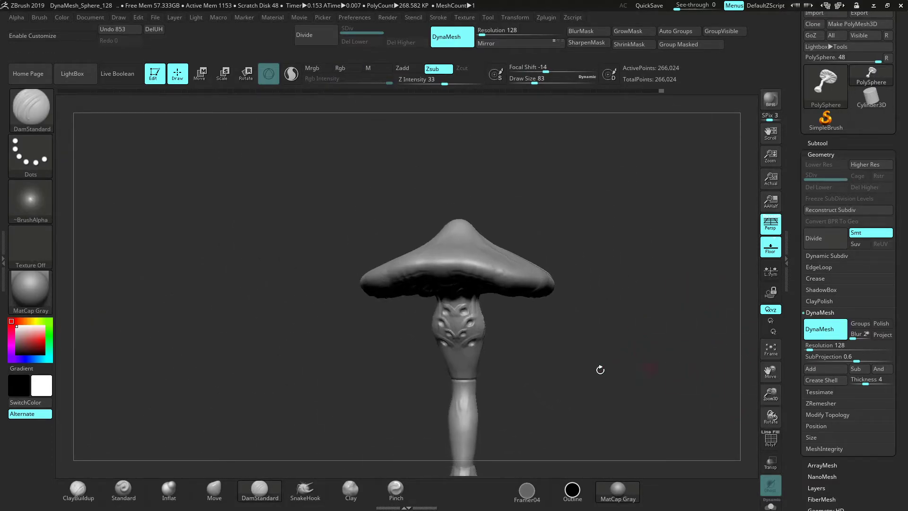
click(212, 488)
key(space)
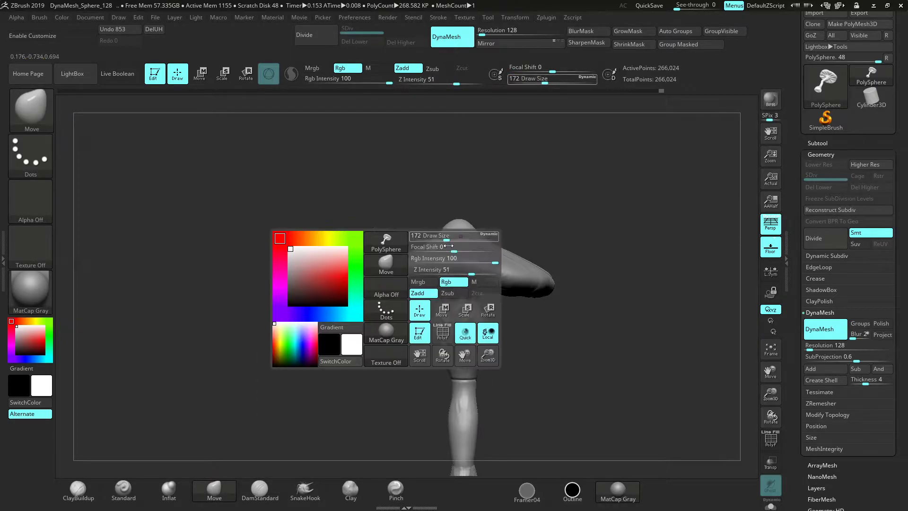
mouse_move(449, 237)
mouse_down()
mouse_move(476, 233)
mouse_move(474, 210)
mouse_move(462, 204)
mouse_up()
mouse_move(485, 207)
mouse_down()
mouse_move(449, 239)
mouse_move(475, 218)
mouse_move(496, 235)
mouse_up()
key(ctrl+z)
key(space)
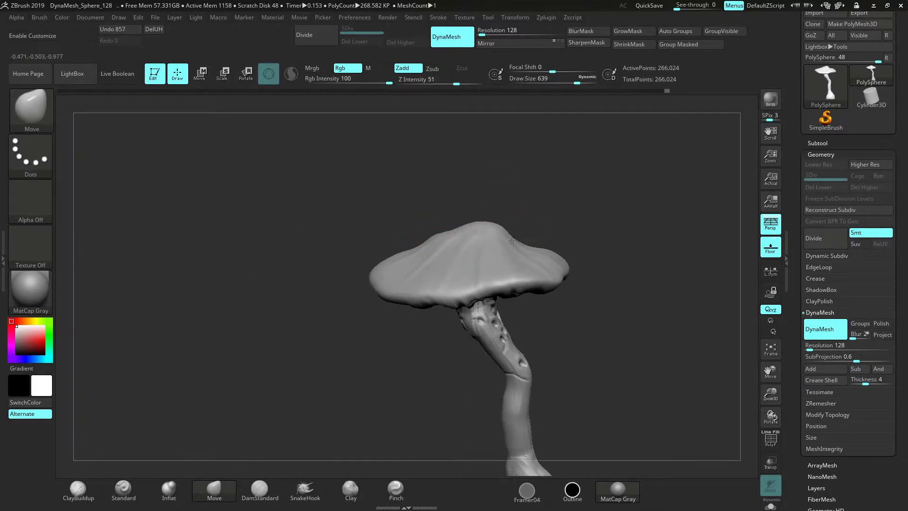
drag(418, 239, 422, 242)
drag(507, 208, 444, 211)
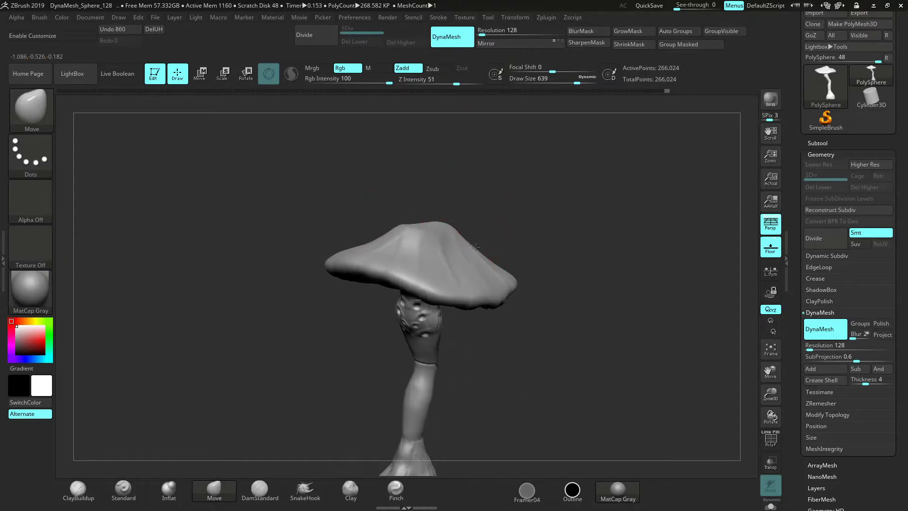
Adjust the cap's sloping side and overall silhouette with the large Move brush
drag(457, 259, 462, 253)
mouse_move(508, 226)
mouse_down()
mouse_move(479, 240)
mouse_move(515, 189)
mouse_move(487, 213)
mouse_move(499, 206)
mouse_move(444, 229)
mouse_move(443, 218)
mouse_up()
drag(570, 235, 562, 231)
alt+drag(619, 217, 589, 198)
drag(369, 307, 403, 310)
Carve lengthwise creases down the flared base of the stem with DamStandard at draw size 207
mouse_move(609, 321)
alt+mouse_down()
mouse_move(590, 261)
mouse_move(698, 279)
mouse_move(711, 294)
alt+mouse_up()
click(259, 489)
drag(771, 387, 770, 395)
mouse_move(605, 298)
alt+mouse_down()
mouse_move(620, 251)
mouse_move(603, 260)
mouse_move(595, 239)
mouse_move(610, 240)
mouse_move(598, 312)
mouse_move(583, 278)
mouse_move(562, 284)
alt+mouse_up()
key(space)
key(space)
mouse_move(426, 307)
mouse_down()
mouse_move(404, 313)
mouse_move(492, 307)
mouse_move(418, 323)
mouse_up()
mouse_move(429, 307)
mouse_down()
mouse_move(439, 318)
mouse_move(515, 288)
mouse_up()
mouse_move(434, 312)
mouse_down()
mouse_move(436, 337)
mouse_move(466, 359)
mouse_up()
drag(437, 330, 447, 364)
Cut more lengthwise grooves around the other sides of the flared base
alt+drag(550, 320, 547, 307)
drag(453, 346, 468, 379)
drag(541, 333, 567, 298)
mouse_move(429, 337)
mouse_down()
mouse_move(443, 371)
mouse_move(407, 288)
mouse_up()
drag(408, 289, 450, 390)
Smooth the grooves around the flared base at draw size 207 and a Z Intensity of 21
mouse_move(582, 357)
alt+mouse_down()
mouse_move(587, 339)
mouse_move(626, 338)
alt+mouse_up()
shift+drag(405, 371, 403, 352)
drag(574, 343, 531, 343)
mouse_move(475, 373)
shift+mouse_down()
mouse_move(492, 348)
mouse_move(496, 359)
shift+mouse_up()
drag(544, 357, 584, 348)
shift+drag(377, 337, 378, 321)
drag(307, 333, 375, 328)
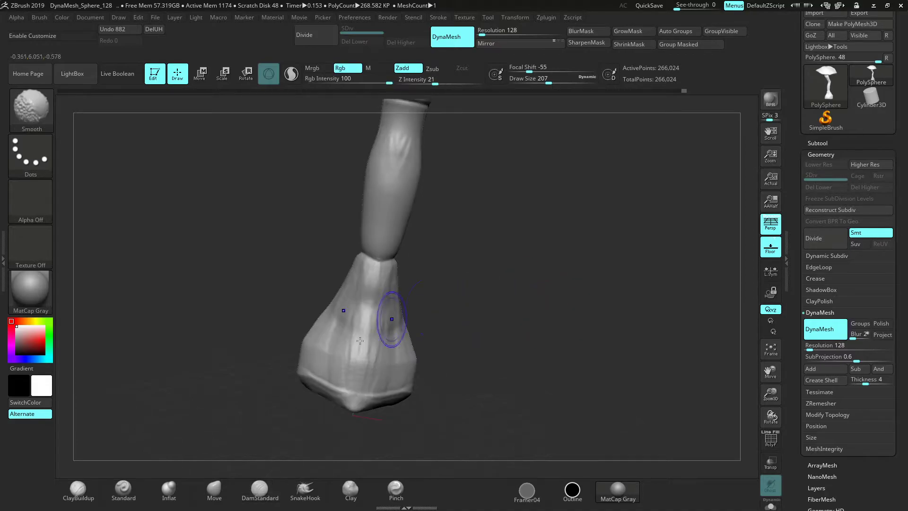
Smooth the top of the flared base and carve further lengthwise grooves down its front with DamStandard
shift+drag(370, 259, 373, 271)
drag(478, 286, 437, 282)
mouse_move(423, 316)
mouse_down()
mouse_move(428, 354)
mouse_move(416, 401)
mouse_up()
drag(466, 334, 438, 329)
mouse_move(389, 275)
mouse_down()
mouse_move(360, 408)
mouse_move(373, 307)
mouse_up()
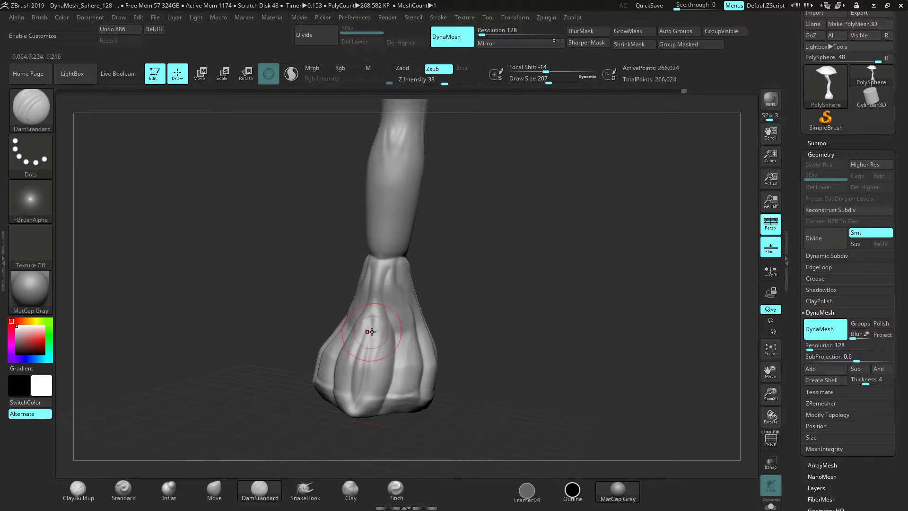
Carve short cross creases between the lengthwise grooves on one side of the flared base with DamStandard at draw size 207
mouse_move(526, 333)
mouse_down()
mouse_move(440, 352)
mouse_move(435, 414)
mouse_up()
mouse_move(604, 381)
mouse_down()
mouse_move(476, 375)
mouse_move(440, 355)
mouse_move(447, 379)
mouse_up()
mouse_move(534, 346)
mouse_down()
mouse_move(454, 348)
mouse_move(469, 350)
mouse_move(455, 334)
mouse_move(470, 334)
mouse_up()
drag(443, 316, 470, 317)
drag(447, 302, 470, 304)
drag(448, 289, 467, 289)
drag(560, 205, 560, 230)
mouse_move(436, 261)
mouse_down()
mouse_move(452, 259)
mouse_move(460, 240)
mouse_up()
drag(553, 231, 508, 234)
mouse_move(452, 281)
mouse_down()
mouse_move(468, 278)
mouse_move(468, 252)
mouse_up()
mouse_move(439, 309)
mouse_down()
mouse_move(468, 308)
mouse_move(478, 354)
mouse_up()
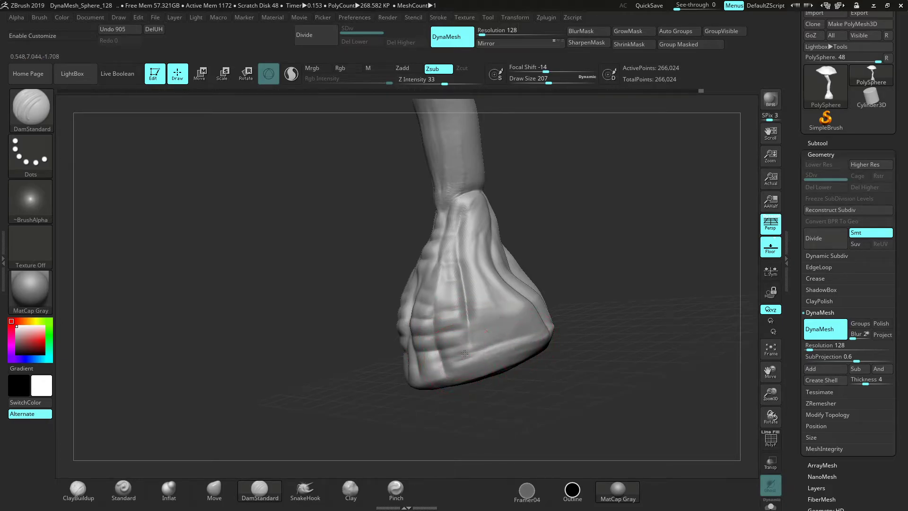
Extend the creases around the adjoining side of the flared base and up toward its neck
drag(593, 308, 558, 312)
mouse_move(473, 327)
mouse_down()
mouse_move(498, 325)
mouse_move(481, 259)
mouse_up()
mouse_move(458, 247)
mouse_down()
mouse_move(478, 244)
mouse_move(480, 229)
mouse_up()
drag(579, 232, 529, 238)
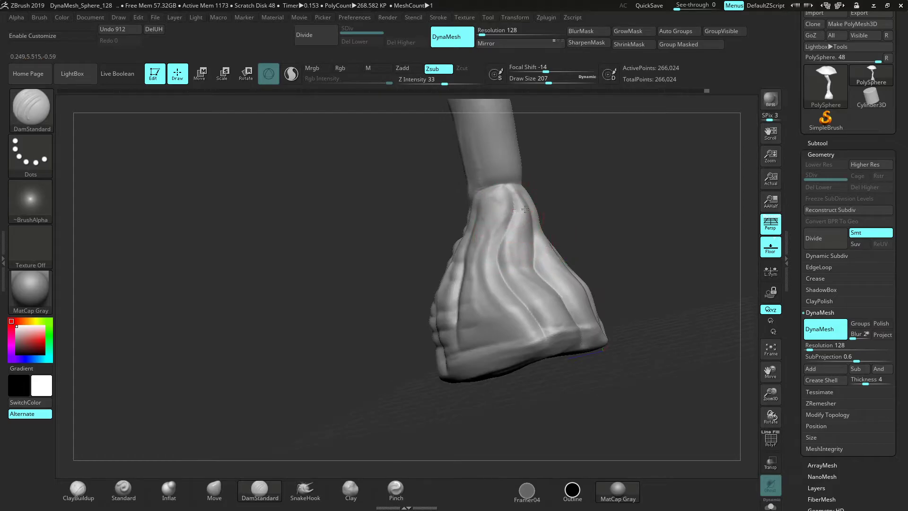
drag(631, 252, 597, 255)
drag(773, 382, 768, 308)
drag(669, 290, 610, 285)
Cut cross creases into the smooth lobes on the next side of the flared base, from bottom edge to neck
alt+drag(590, 269, 562, 378)
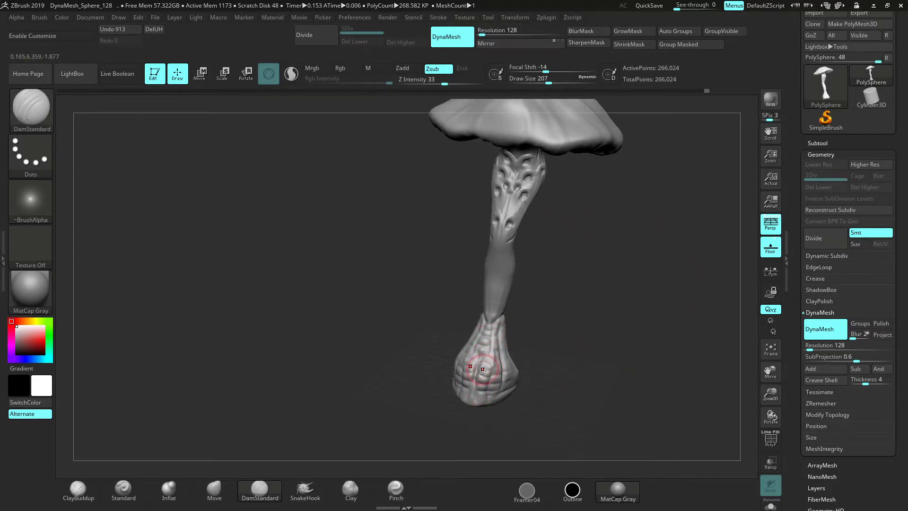
alt+drag(576, 331, 564, 316)
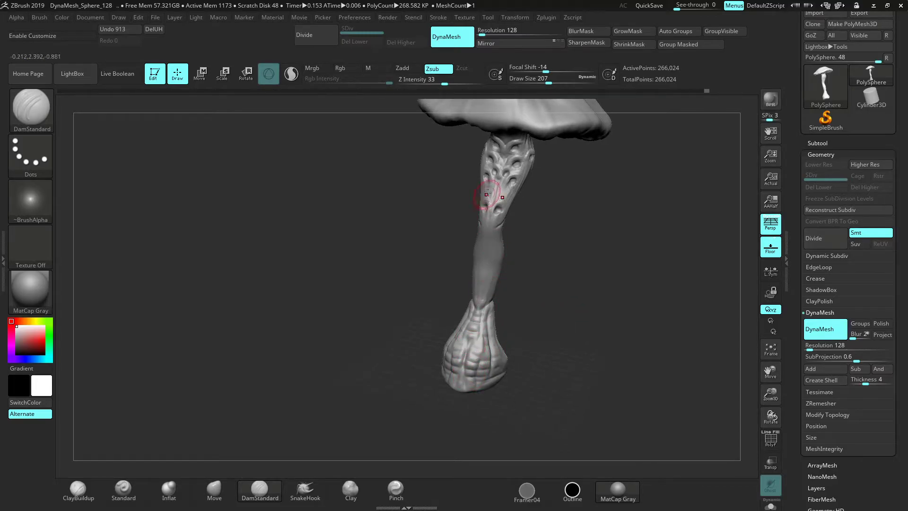
alt+drag(577, 357, 513, 308)
drag(770, 400, 771, 464)
alt+drag(656, 310, 591, 281)
drag(409, 296, 414, 297)
drag(363, 320, 431, 316)
drag(359, 340, 416, 345)
drag(375, 242, 407, 249)
mouse_move(380, 220)
mouse_down()
mouse_move(414, 232)
mouse_move(409, 204)
mouse_move(400, 215)
mouse_up()
mouse_move(492, 198)
mouse_down()
mouse_move(480, 207)
mouse_move(490, 213)
mouse_up()
drag(419, 222, 422, 214)
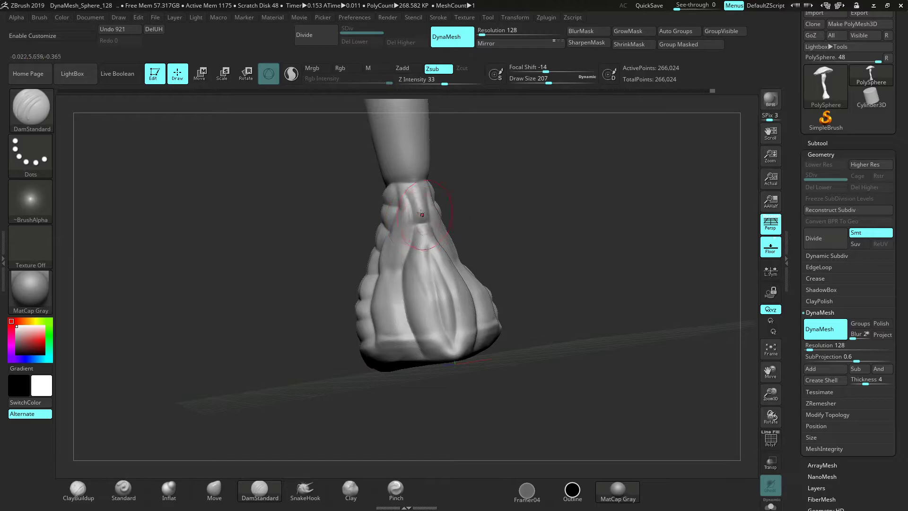
Carve cross creases through the center lobe at the corner of the flared base
drag(416, 247, 438, 248)
drag(410, 275, 444, 269)
drag(416, 298, 461, 293)
alt+drag(555, 298, 553, 279)
mouse_move(409, 305)
mouse_down()
mouse_move(444, 300)
mouse_move(449, 266)
mouse_up()
drag(548, 267, 595, 328)
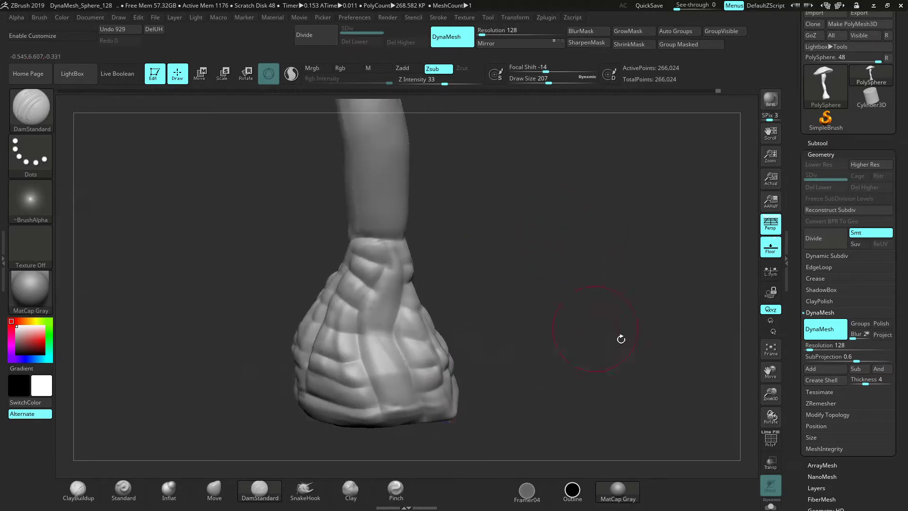
Undo the last DamStandard strokes made on the stem
drag(771, 394, 498, 271)
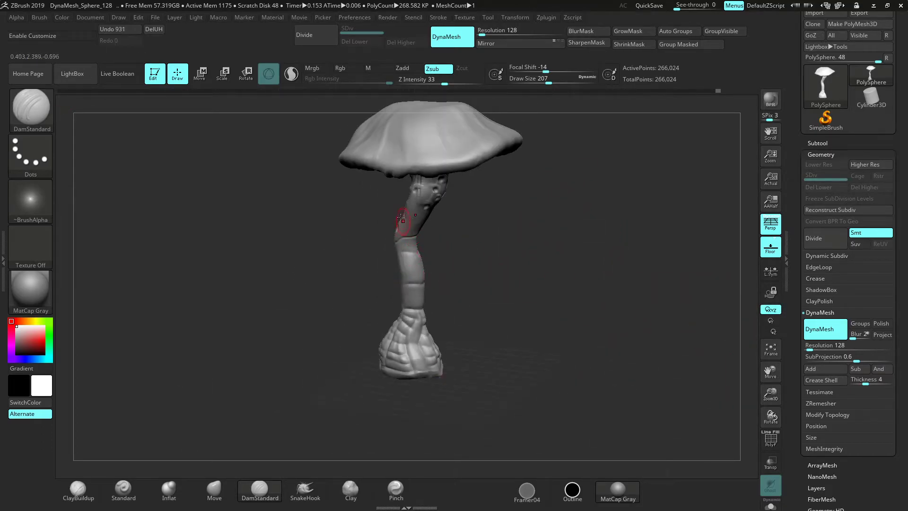
key(ctrl+z)
key(ctrl+z)
key(ctrl+z)
key(ctrl+z)
key(ctrl+z)
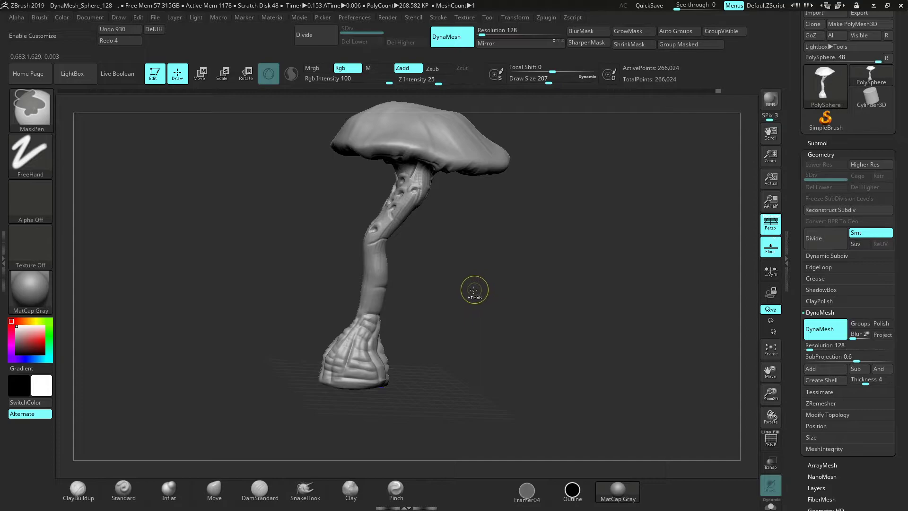
Carve cross creases on the remaining lobes and around the neck of the flared base
drag(550, 340, 549, 294)
drag(767, 396, 638, 185)
drag(469, 314, 439, 276)
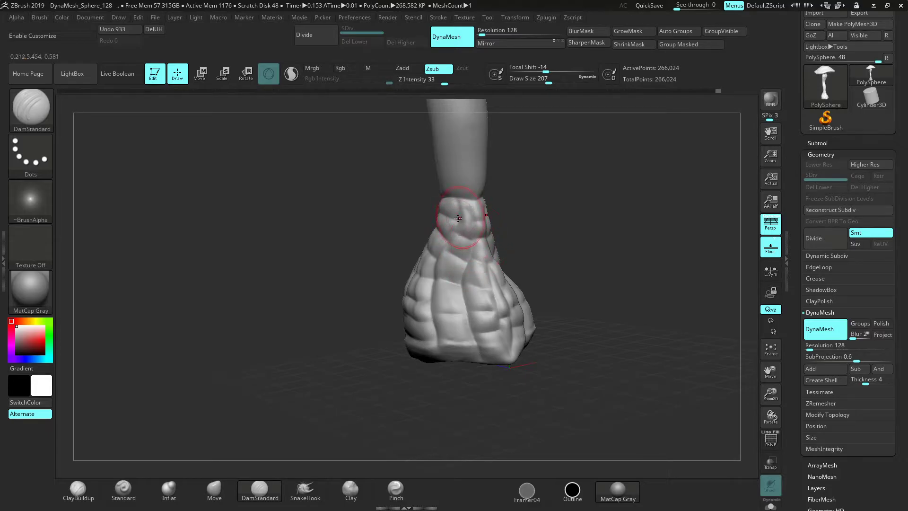
alt+drag(538, 233, 533, 207)
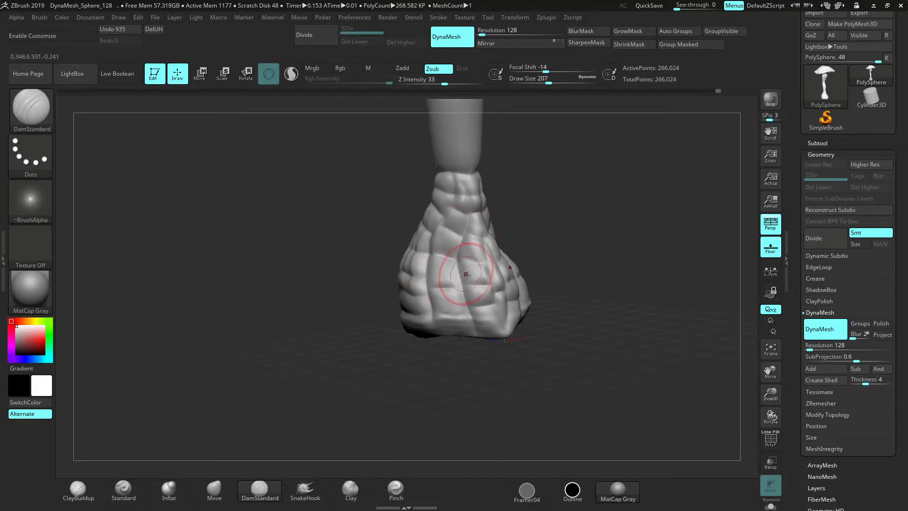
drag(432, 312, 468, 316)
drag(593, 302, 498, 322)
Switch to the ClayBuildup brush, set the draw size to 112 and remesh the mushroom with DynaMesh at resolution 128
mouse_move(677, 233)
alt+mouse_down()
mouse_move(646, 282)
mouse_move(567, 287)
mouse_move(676, 349)
alt+mouse_up()
alt+drag(755, 407, 580, 338)
key(1)
alt+drag(599, 247, 577, 284)
key(space)
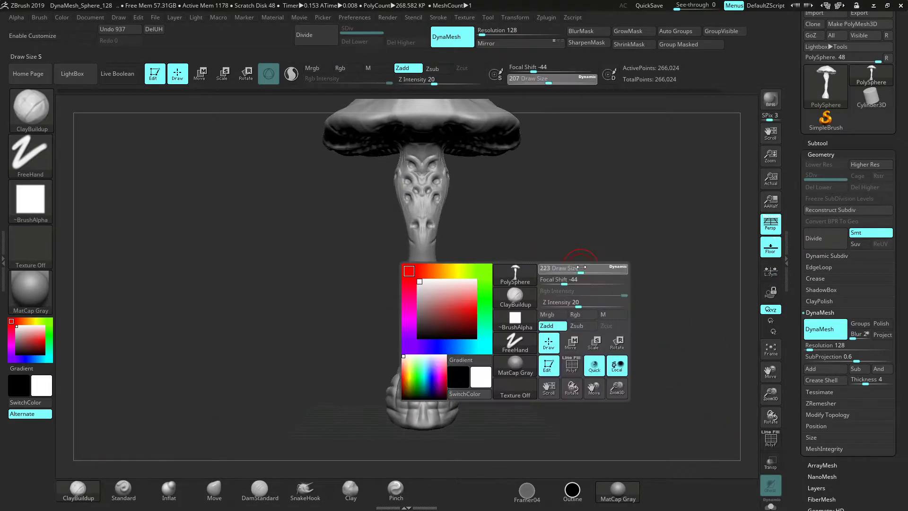
alt+drag(758, 384, 756, 423)
key(space)
mouse_move(619, 251)
mouse_down()
mouse_move(610, 242)
mouse_move(596, 304)
mouse_up()
drag(522, 208, 502, 216)
key(space)
ctrl+drag(443, 230, 453, 247)
Build up lengthwise strands along the middle of the stem with ClayBuildup and smooth them
shift+drag(368, 237, 372, 303)
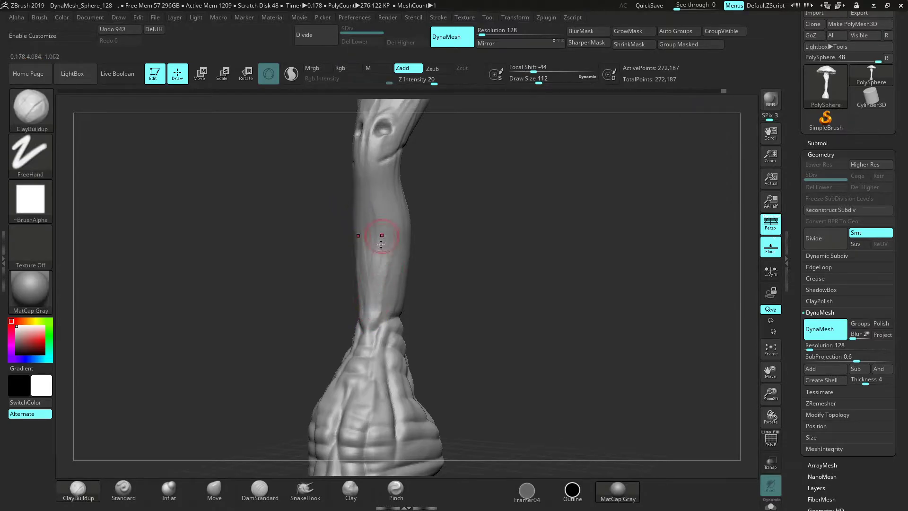
shift+drag(379, 299, 382, 272)
mouse_move(383, 274)
shift+mouse_down()
mouse_move(386, 243)
mouse_move(373, 304)
shift+mouse_up()
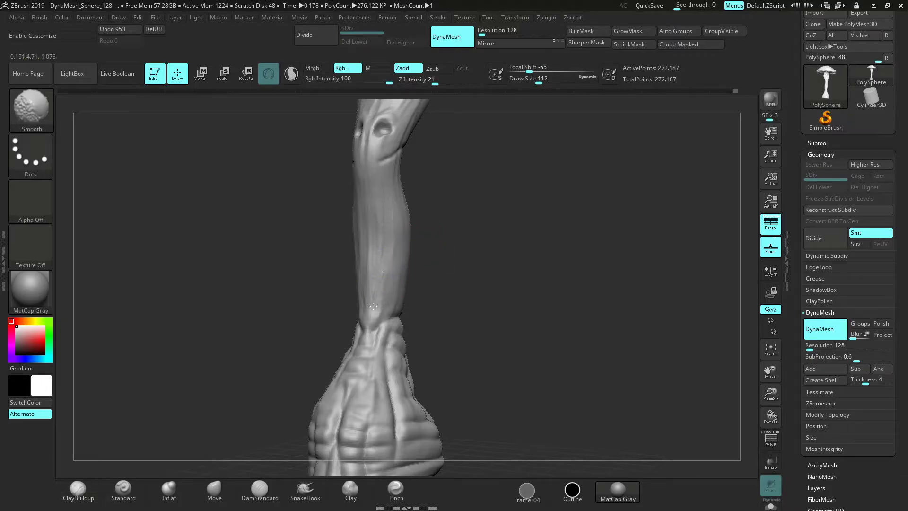
alt+drag(442, 225, 436, 354)
shift+drag(357, 251, 358, 270)
mouse_move(495, 237)
mouse_down()
mouse_move(511, 306)
mouse_move(524, 317)
mouse_move(344, 304)
mouse_up()
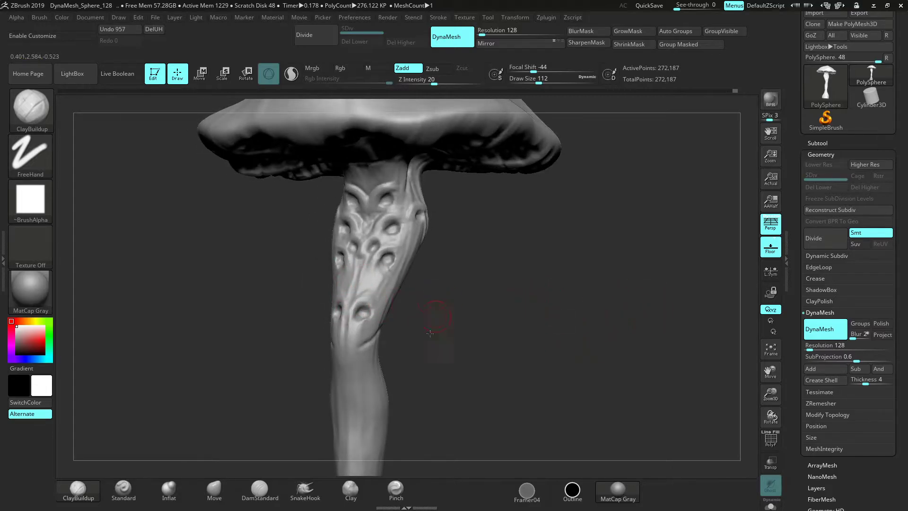
Build up and smooth the stem surface around the side sockets below the cap
alt+drag(432, 324, 434, 368)
drag(434, 368, 435, 306)
mouse_move(376, 294)
mouse_down()
mouse_move(369, 288)
mouse_move(381, 287)
mouse_up()
click(385, 273)
mouse_move(474, 283)
mouse_down()
mouse_move(556, 329)
mouse_move(354, 263)
mouse_up()
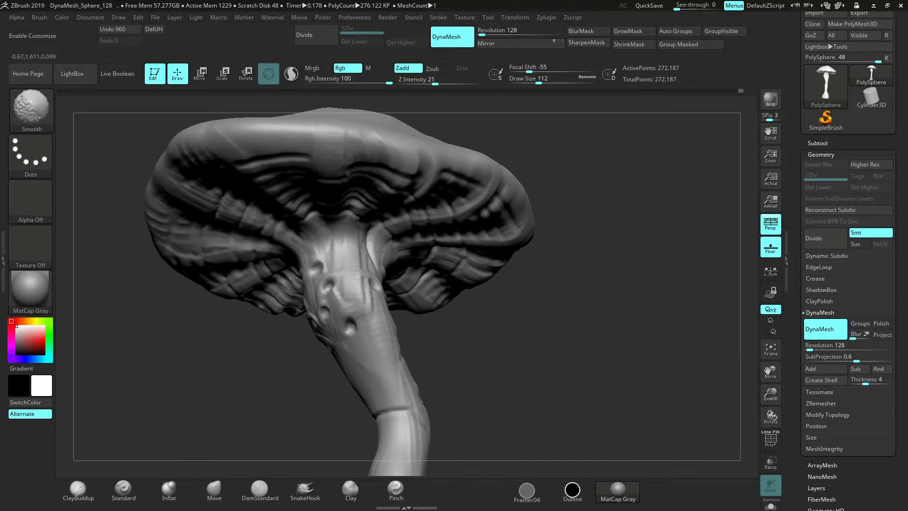
drag(491, 293, 578, 324)
mouse_move(331, 298)
shift+mouse_down()
mouse_move(349, 313)
mouse_move(312, 321)
mouse_move(326, 310)
shift+mouse_up()
drag(326, 303, 341, 293)
Raise the DynaMesh resolution to 568 and remesh the mushroom
mouse_move(770, 396)
mouse_down()
mouse_move(618, 303)
mouse_move(743, 285)
mouse_up()
drag(809, 349, 820, 349)
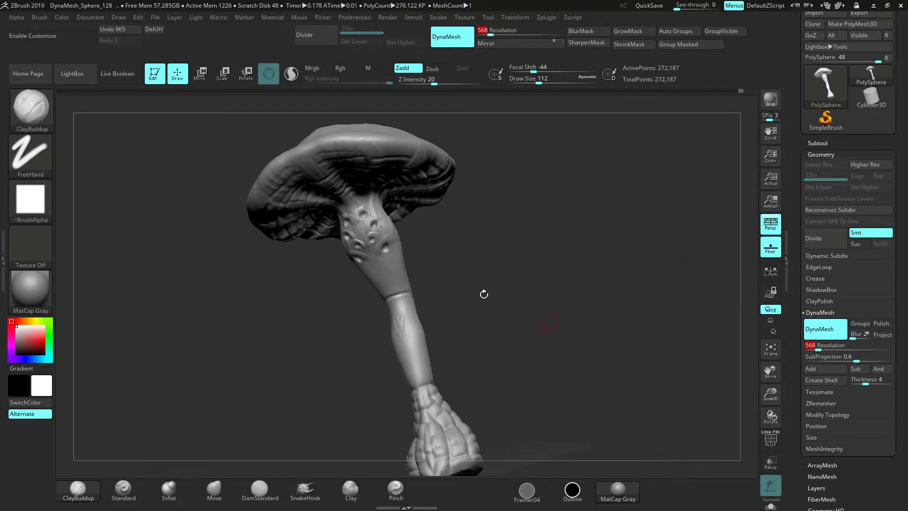
drag(393, 247, 386, 242)
ctrl+drag(475, 233, 554, 298)
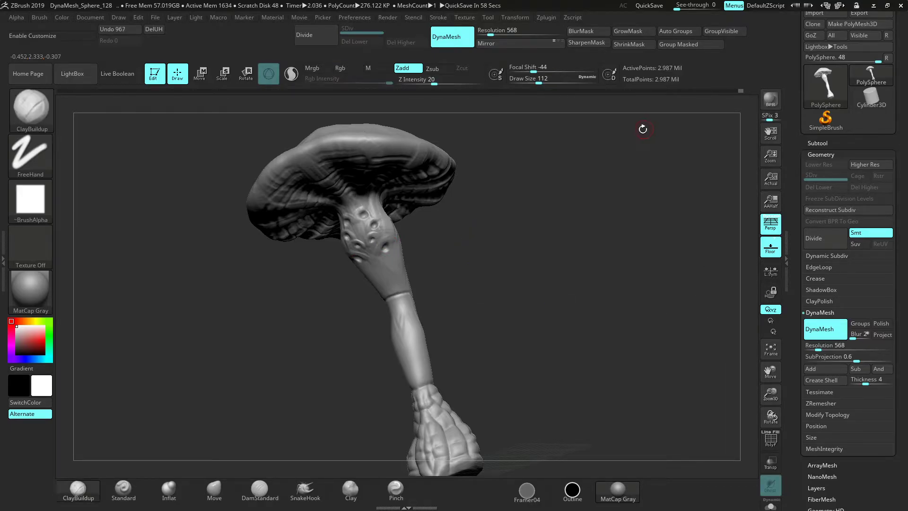
Reduce the draw size to 56 and smooth the forms around the stem's front eye sockets
drag(497, 312, 619, 339)
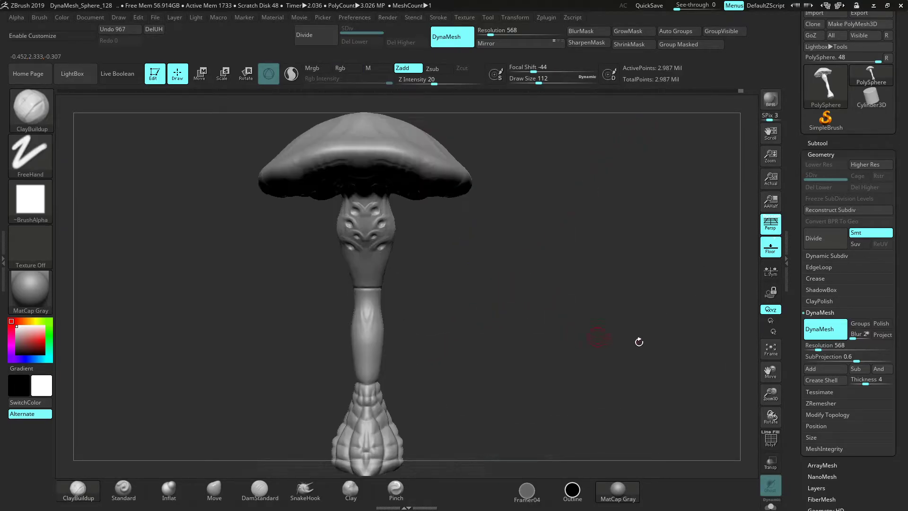
drag(762, 399, 741, 465)
key(space)
mouse_move(488, 264)
alt+mouse_down()
mouse_move(498, 260)
mouse_move(476, 252)
alt+mouse_up()
mouse_move(527, 289)
mouse_down()
mouse_move(531, 256)
mouse_move(517, 298)
mouse_up()
shift+drag(363, 291, 354, 283)
drag(442, 291, 439, 331)
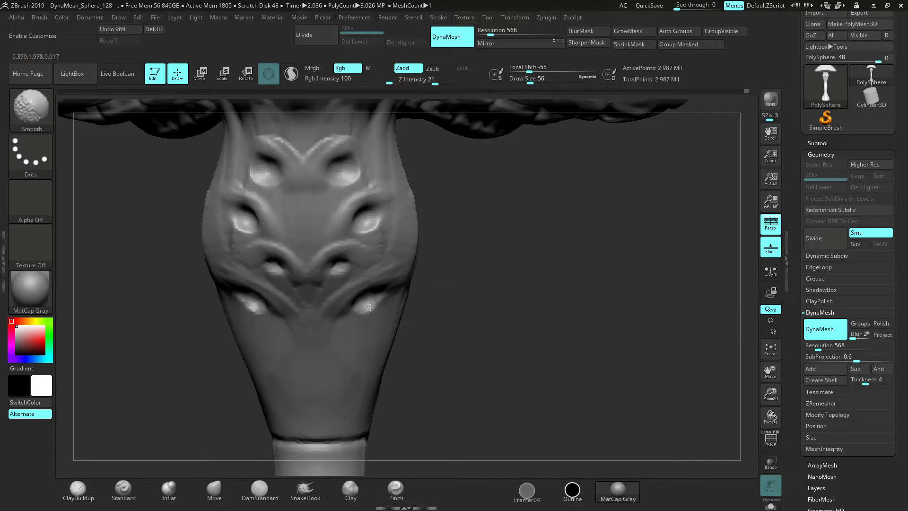
Sculpt fibrous strands around the lower eye sockets and down the stem with ClayBuildup at draw size 56
mouse_move(448, 276)
mouse_down()
mouse_move(476, 293)
mouse_move(468, 296)
mouse_up()
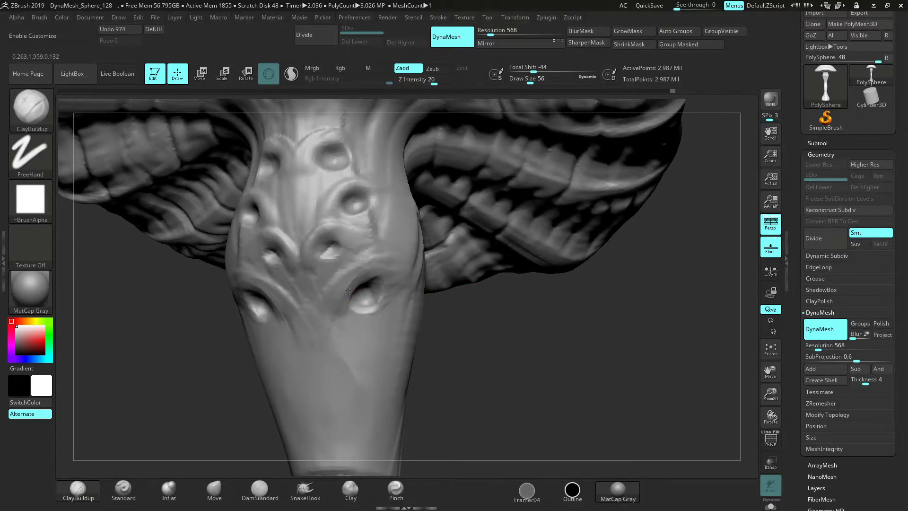
drag(341, 310, 340, 368)
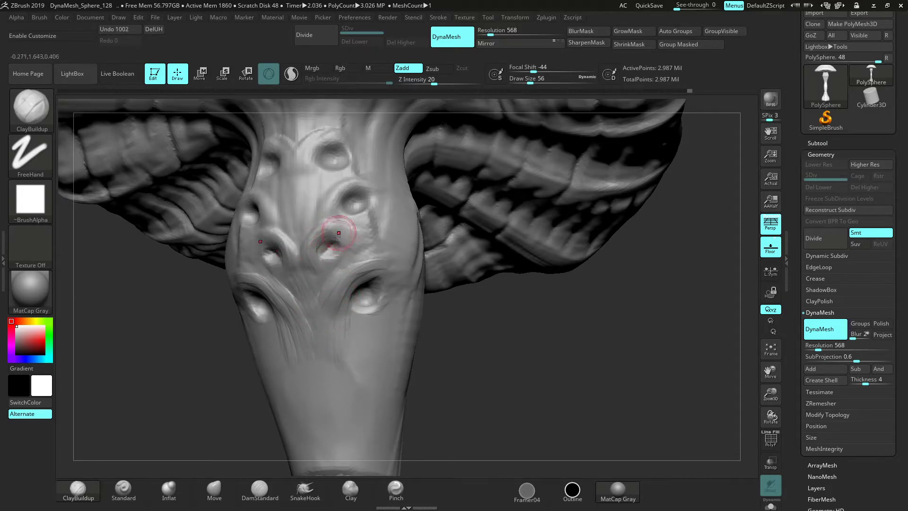
drag(339, 237, 366, 241)
mouse_move(508, 316)
mouse_down()
mouse_move(569, 417)
mouse_move(569, 392)
mouse_up()
click(817, 143)
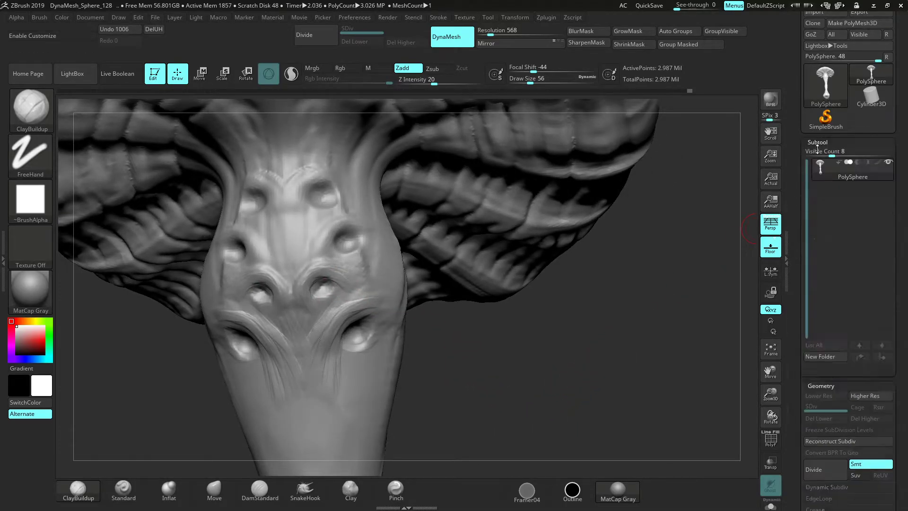
click(817, 142)
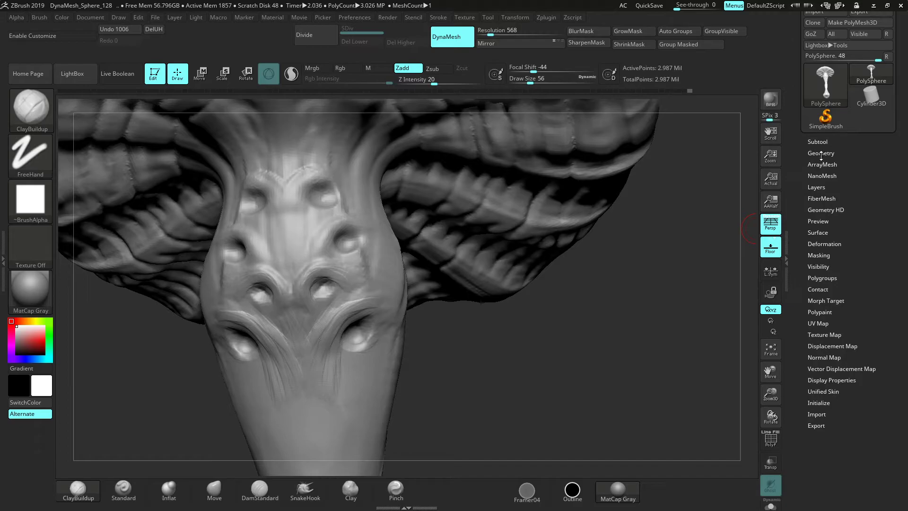
click(820, 153)
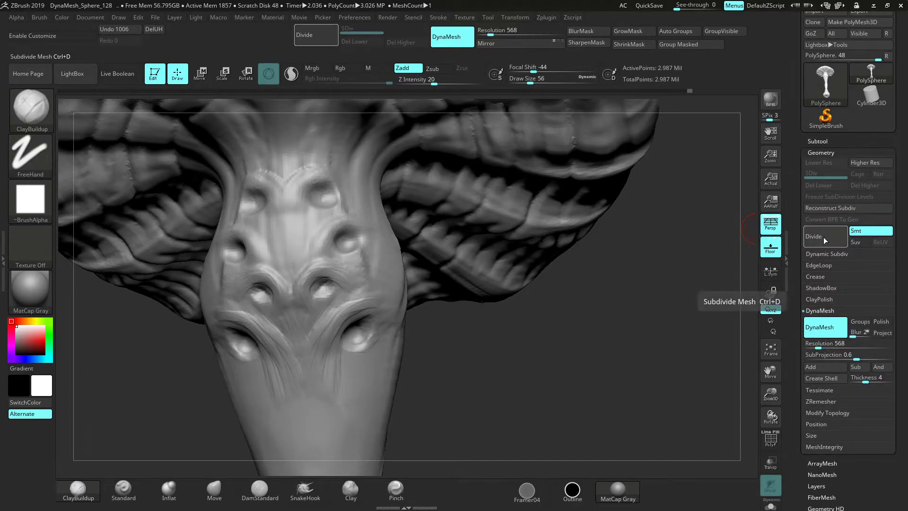
Build up curved brow strands and rims around the middle pairs of eye sockets
mouse_move(441, 314)
mouse_down()
mouse_move(498, 358)
mouse_move(425, 315)
mouse_up()
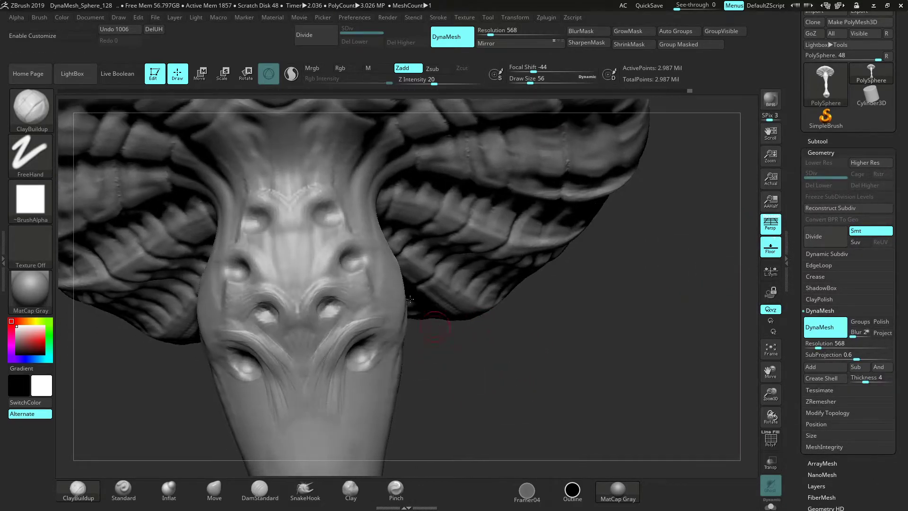
drag(332, 260, 338, 255)
drag(334, 267, 340, 260)
right_drag(370, 290, 396, 325)
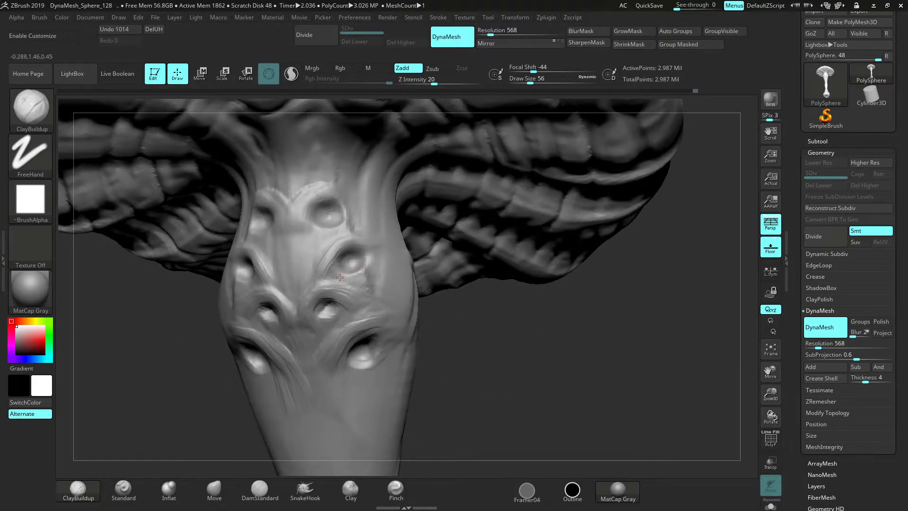
mouse_move(354, 280)
mouse_down()
mouse_move(356, 248)
mouse_move(369, 245)
mouse_up()
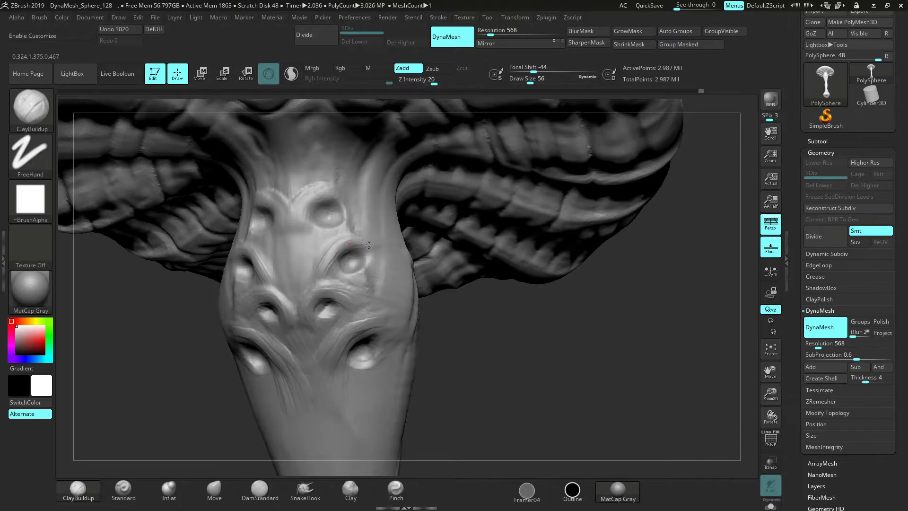
drag(547, 391, 553, 418)
Sculpt strands and lower rims around the uppermost pair of eye sockets with ClayBuildup
drag(298, 240, 304, 261)
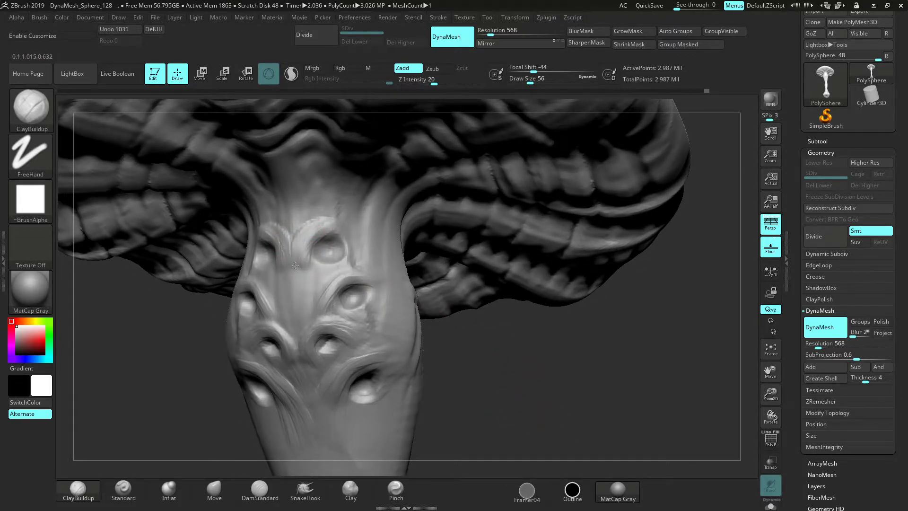
drag(319, 265, 341, 263)
drag(333, 267, 340, 264)
alt+drag(506, 339, 502, 365)
drag(318, 238, 312, 256)
drag(313, 257, 349, 261)
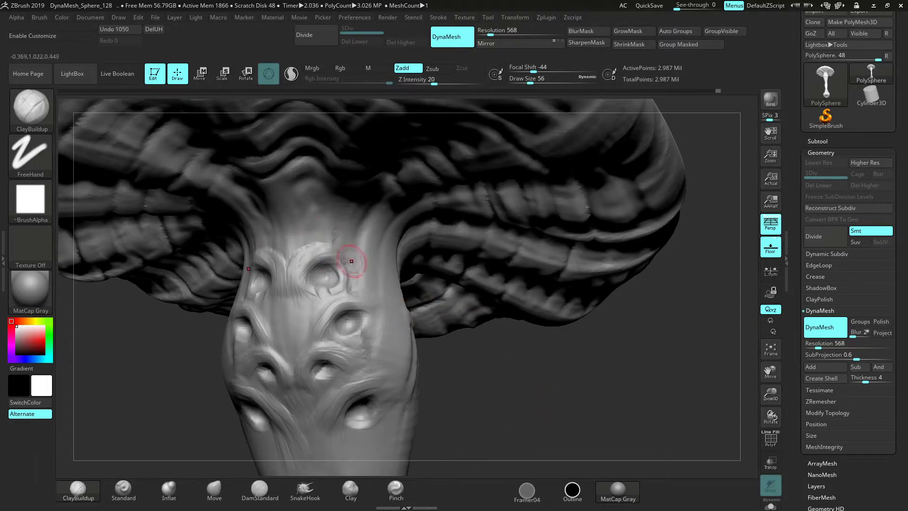
Add flowing strands down the center of the stem between the upper and middle eye sockets
drag(477, 357, 492, 371)
drag(297, 265, 286, 311)
drag(508, 392, 472, 342)
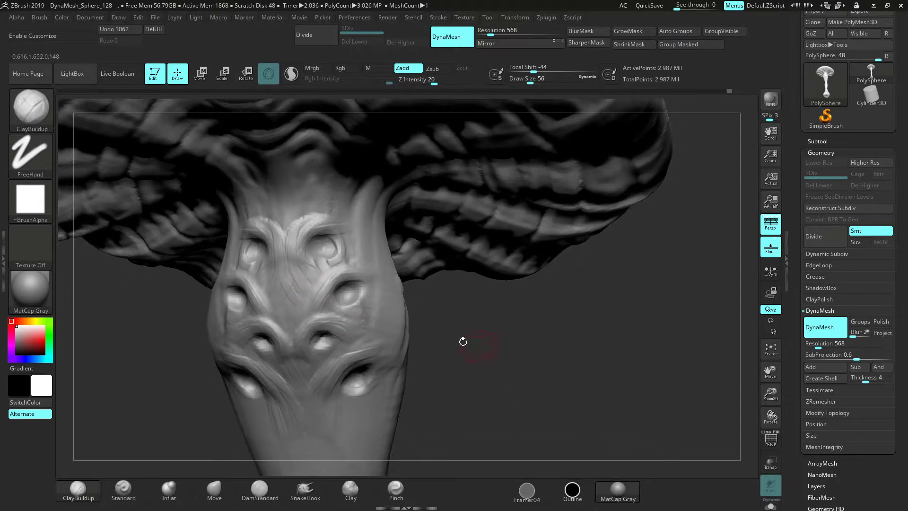
drag(317, 302, 303, 354)
drag(437, 309, 347, 305)
Refine the strands and rims around the middle eye sockets with ClayBuildup at draw sizes 25 and 37
key(space)
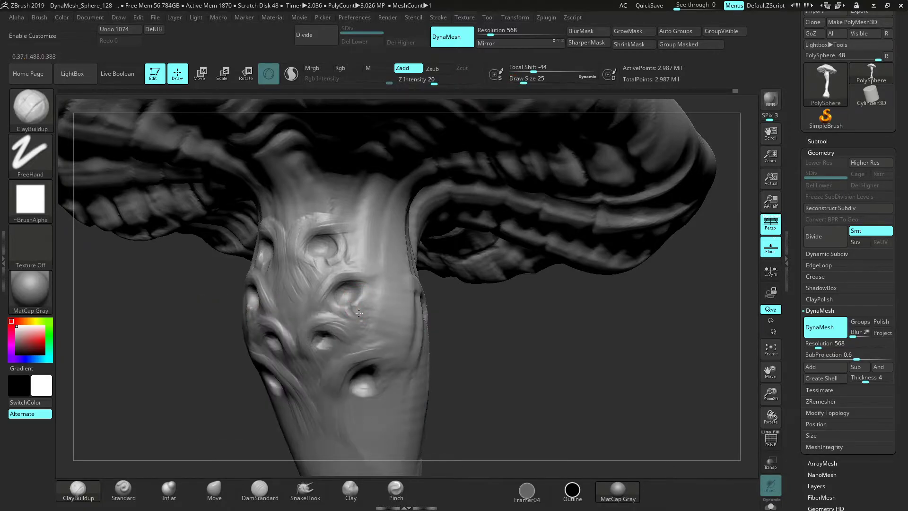
drag(527, 346, 526, 311)
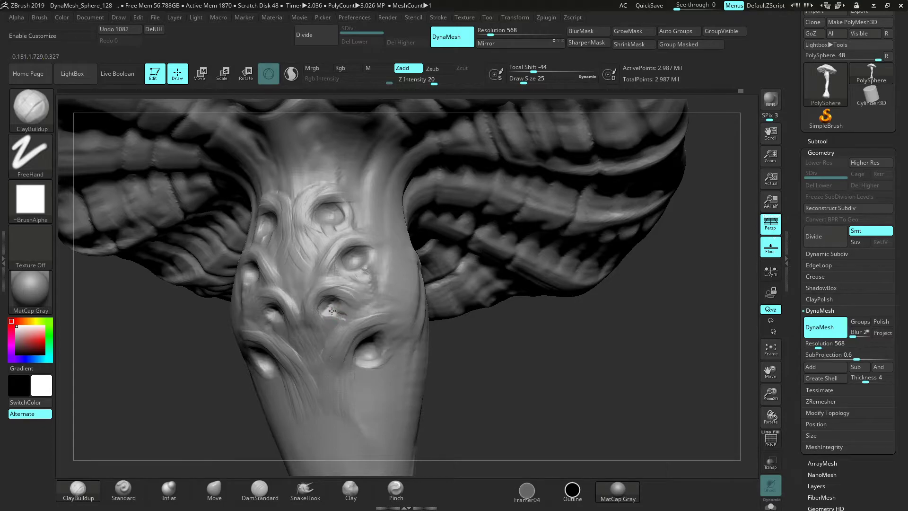
key(space)
drag(349, 305, 355, 305)
drag(436, 314, 377, 304)
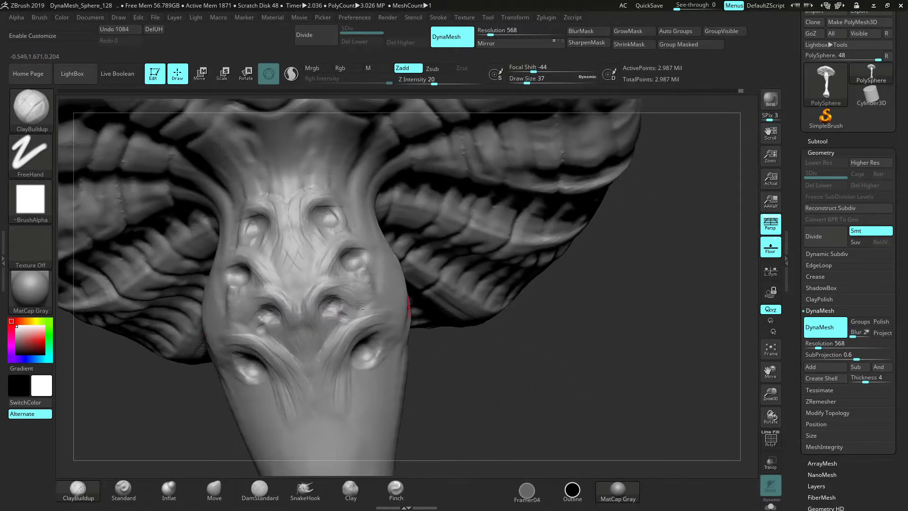
drag(327, 308, 331, 306)
Sculpt fine strands between the upper eye sockets and up the stem toward the gills at draw size 37
mouse_move(318, 251)
mouse_down()
mouse_move(302, 285)
mouse_move(307, 258)
mouse_up()
drag(310, 221, 310, 242)
alt+drag(506, 406, 516, 457)
drag(305, 206, 305, 232)
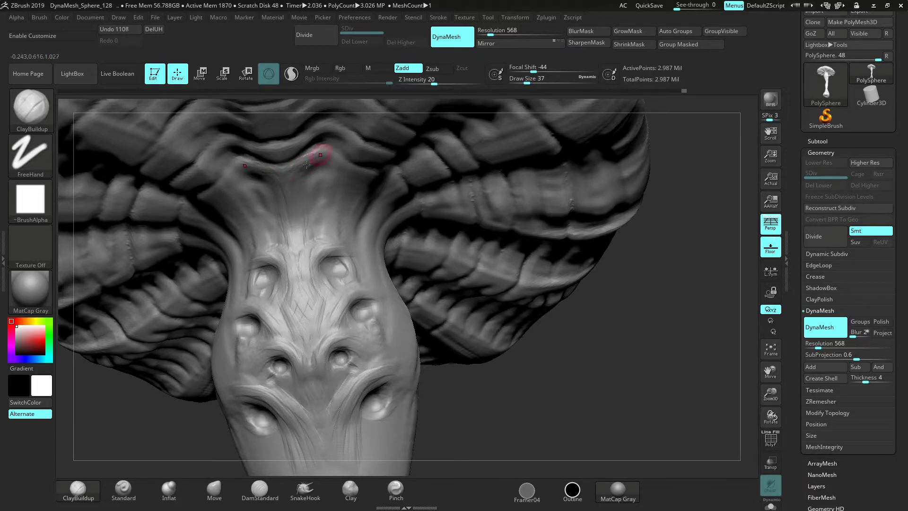
Sculpt the carved ring ridge where the inner gills meet the top of the stem with ClayBuildup at draw size 37
right_drag(377, 185, 347, 165)
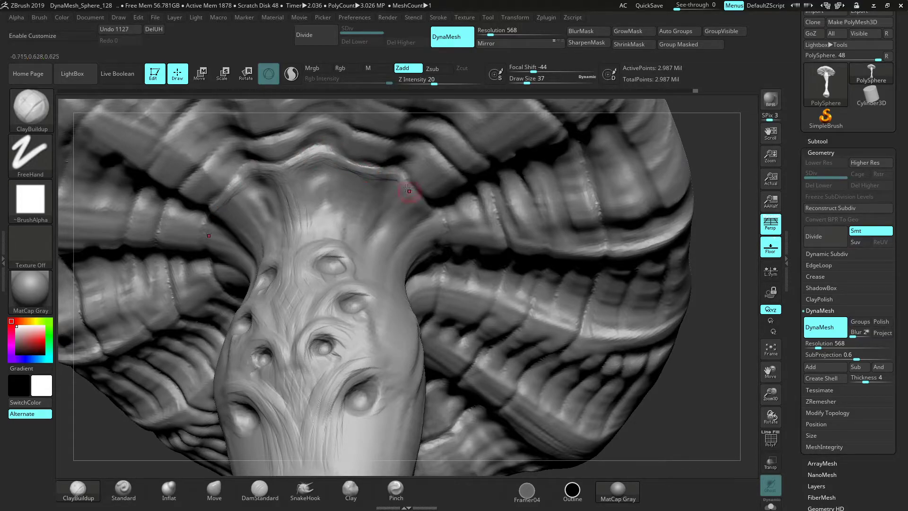
right_drag(719, 376, 601, 286)
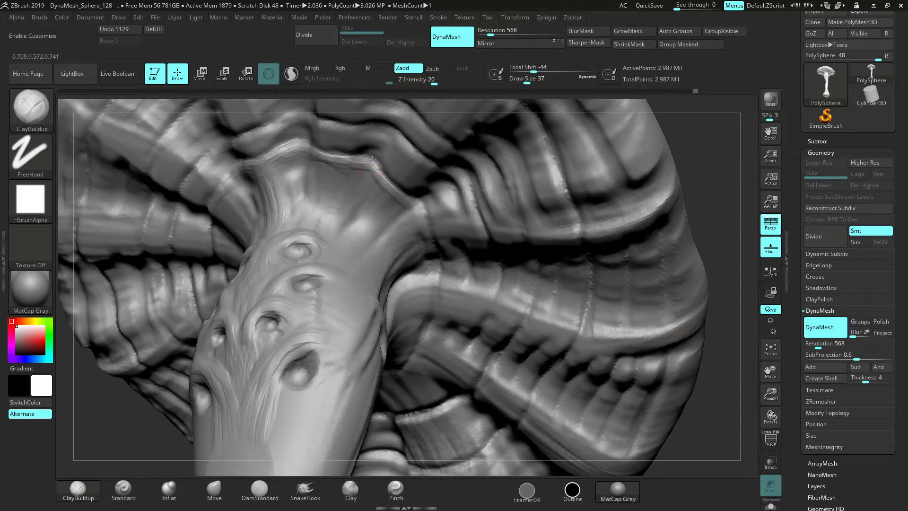
right_drag(719, 224, 665, 184)
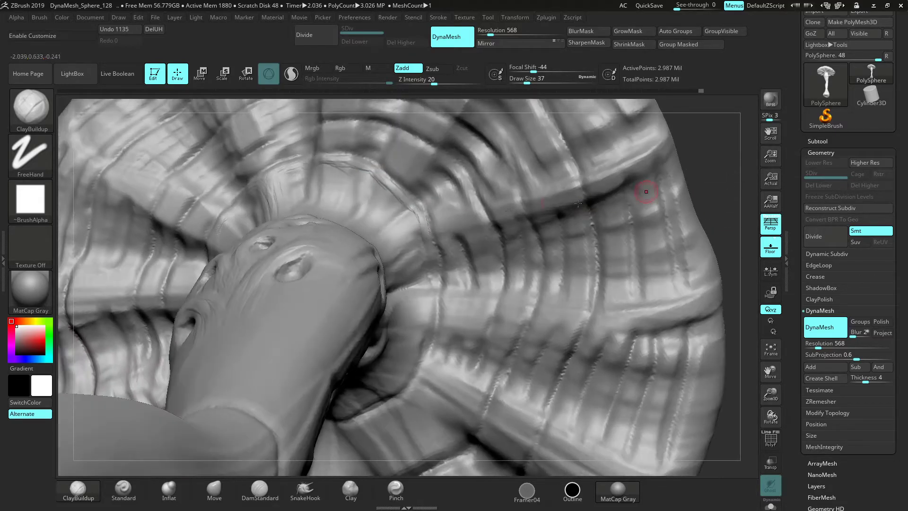
drag(435, 292, 423, 360)
drag(436, 303, 428, 342)
Add fine radial strands on the smooth collar between the stem and the inner gill ring
right_drag(700, 189, 381, 278)
mouse_move(380, 250)
mouse_down()
mouse_move(371, 282)
mouse_move(351, 302)
mouse_up()
mouse_move(345, 312)
mouse_down()
mouse_move(310, 335)
mouse_move(354, 288)
mouse_up()
mouse_move(286, 323)
mouse_down()
mouse_move(362, 277)
mouse_move(349, 288)
mouse_up()
mouse_move(292, 323)
mouse_down()
mouse_move(362, 263)
mouse_move(349, 266)
mouse_up()
Extend the fibrous strands around the stem collar beside the outer eye sockets toward the gill ring
mouse_move(722, 196)
mouse_down()
mouse_move(291, 280)
mouse_move(287, 309)
mouse_up()
drag(338, 263, 279, 300)
mouse_move(316, 260)
mouse_down()
mouse_move(284, 296)
mouse_move(273, 285)
mouse_move(370, 255)
mouse_up()
mouse_move(740, 304)
mouse_down()
mouse_move(711, 342)
mouse_move(695, 348)
mouse_up()
drag(289, 342, 344, 311)
drag(293, 335, 349, 308)
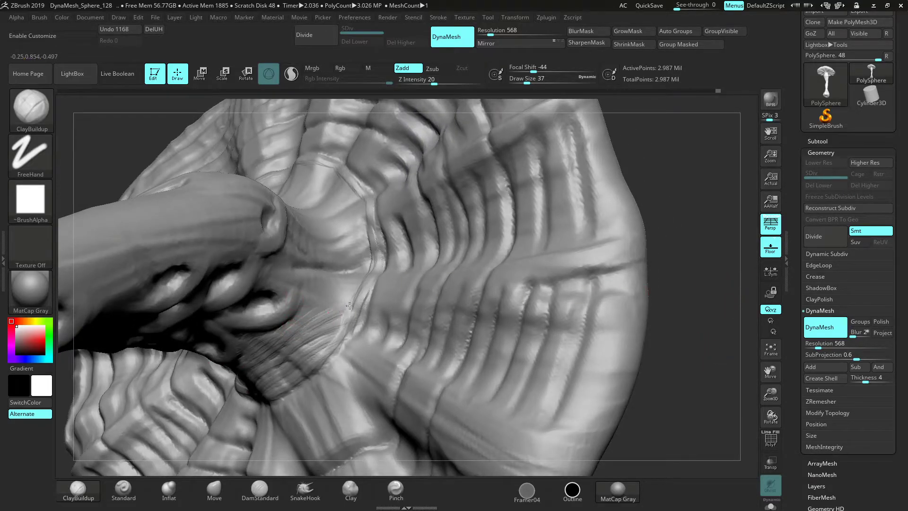
Layer more fine strands over the collar below the gill ring, fanning out from the stem
drag(685, 206, 646, 220)
drag(286, 325, 346, 293)
drag(295, 321, 346, 293)
drag(295, 314, 336, 286)
mouse_move(292, 308)
mouse_down()
mouse_move(329, 280)
mouse_move(320, 261)
mouse_up()
Smooth the outer edge of the collar strands where they meet the gills and touch up the blend
mouse_move(702, 227)
mouse_down()
mouse_move(710, 208)
mouse_move(695, 187)
mouse_up()
mouse_move(310, 367)
shift+mouse_down()
mouse_move(296, 360)
mouse_move(344, 371)
shift+mouse_up()
alt+drag(671, 382, 702, 364)
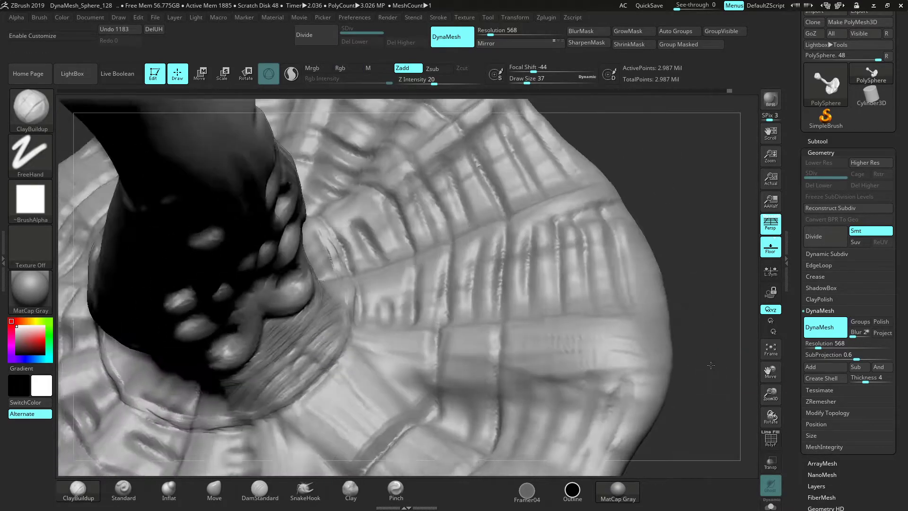
shift+drag(309, 335, 355, 304)
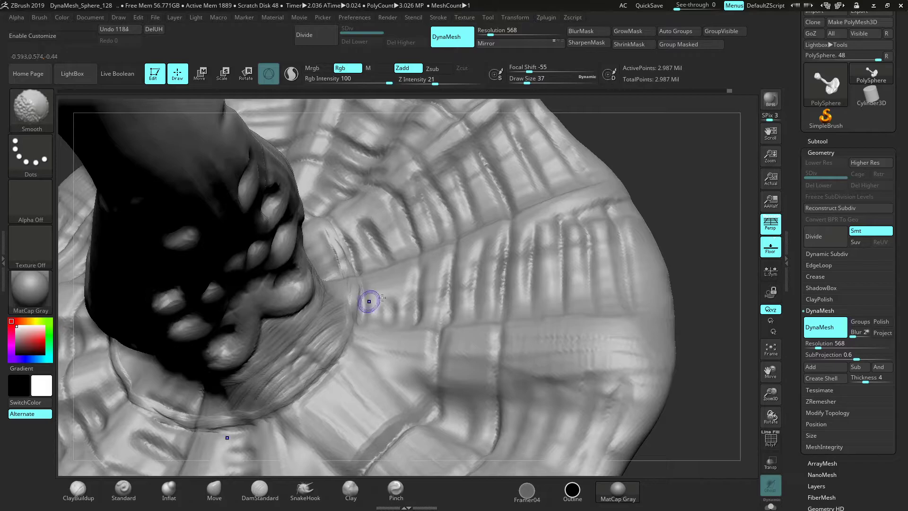
mouse_move(640, 186)
mouse_down()
mouse_move(620, 194)
mouse_move(608, 186)
mouse_up()
drag(353, 291, 327, 313)
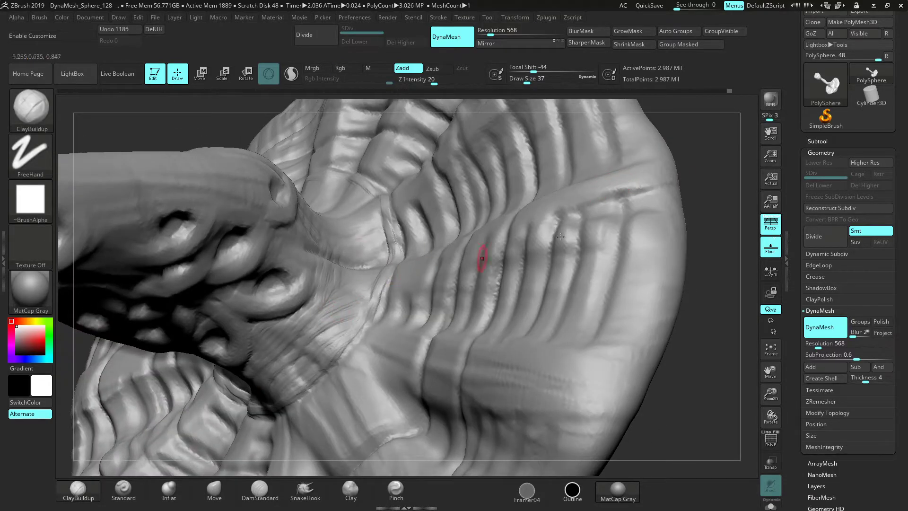
Sculpt fine strands across the unfinished side of the collar between the gill ring and the stem
drag(703, 209, 700, 260)
drag(372, 323, 351, 338)
mouse_move(372, 318)
mouse_down()
mouse_move(359, 325)
mouse_move(358, 304)
mouse_up()
drag(702, 154, 700, 201)
drag(384, 309, 352, 333)
drag(377, 307, 352, 322)
mouse_move(380, 301)
mouse_down()
mouse_move(354, 315)
mouse_move(339, 301)
mouse_up()
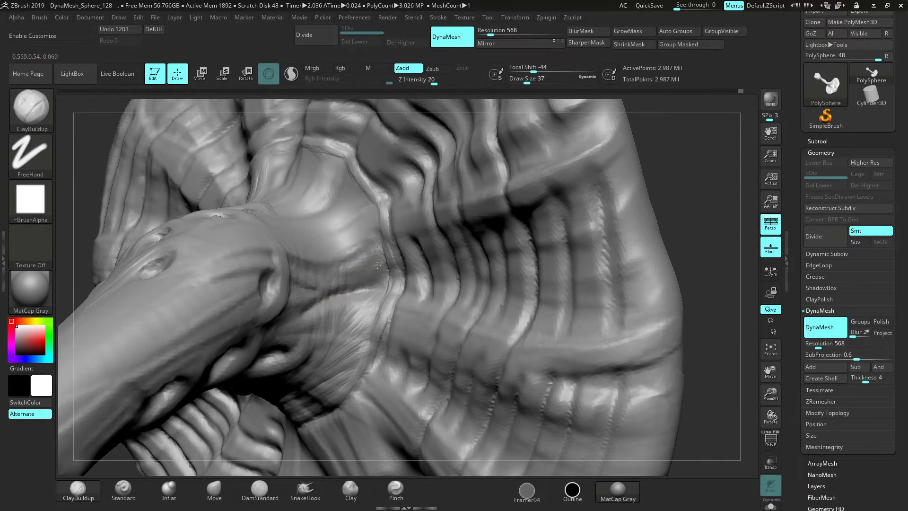
Smooth part of the inner gill ring and continue the fibrous strands around the adjoining collar
drag(700, 186, 697, 205)
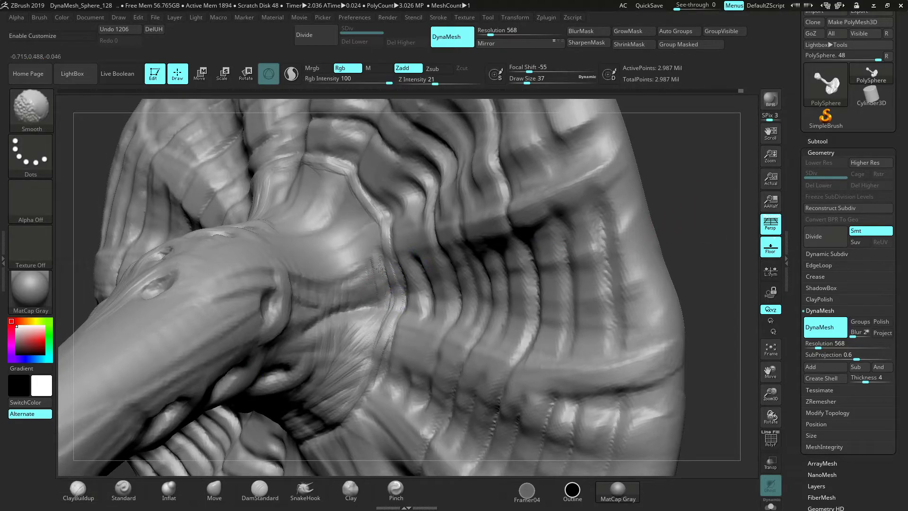
shift+drag(380, 275, 410, 294)
drag(698, 157, 696, 206)
drag(318, 297, 324, 287)
drag(314, 332, 318, 289)
drag(289, 250, 316, 284)
mouse_move(293, 258)
mouse_down()
mouse_move(317, 286)
mouse_move(359, 250)
mouse_move(354, 227)
mouse_up()
mouse_move(376, 265)
mouse_down()
mouse_move(364, 232)
mouse_move(378, 239)
mouse_up()
Sculpt strands on the collar fold just under the wavy gill ring
drag(641, 205, 660, 215)
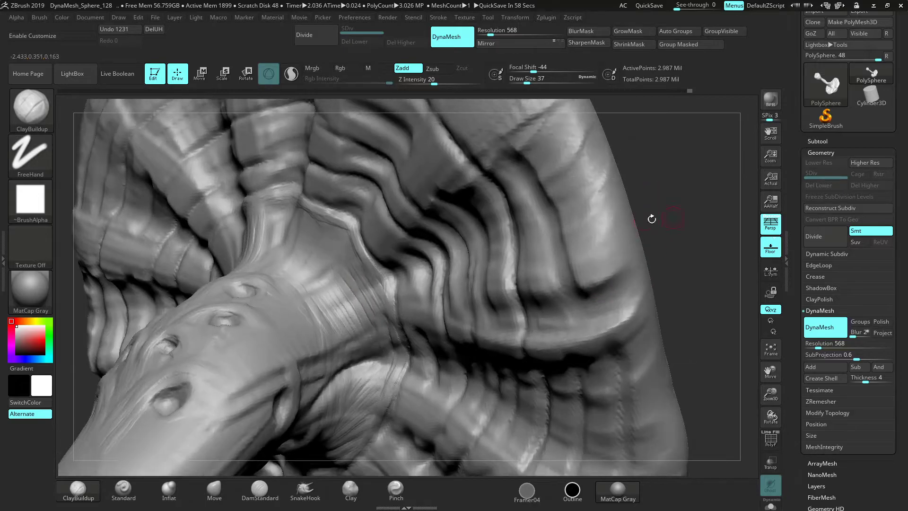
drag(327, 249, 358, 288)
drag(338, 258, 371, 290)
drag(336, 229, 359, 259)
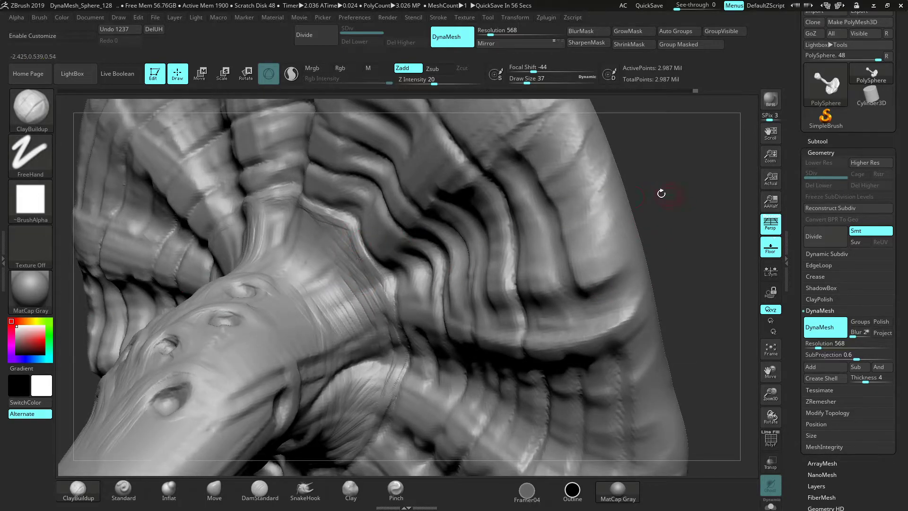
Fill the collar above the uppermost eye sockets with additional diagonal strands
drag(665, 194, 718, 249)
drag(334, 248, 354, 274)
drag(300, 241, 340, 275)
mouse_move(306, 254)
mouse_down()
mouse_move(331, 269)
mouse_move(345, 298)
mouse_up()
drag(345, 274, 371, 293)
drag(683, 177, 665, 208)
mouse_move(304, 279)
mouse_down()
mouse_move(340, 300)
mouse_move(283, 277)
mouse_up()
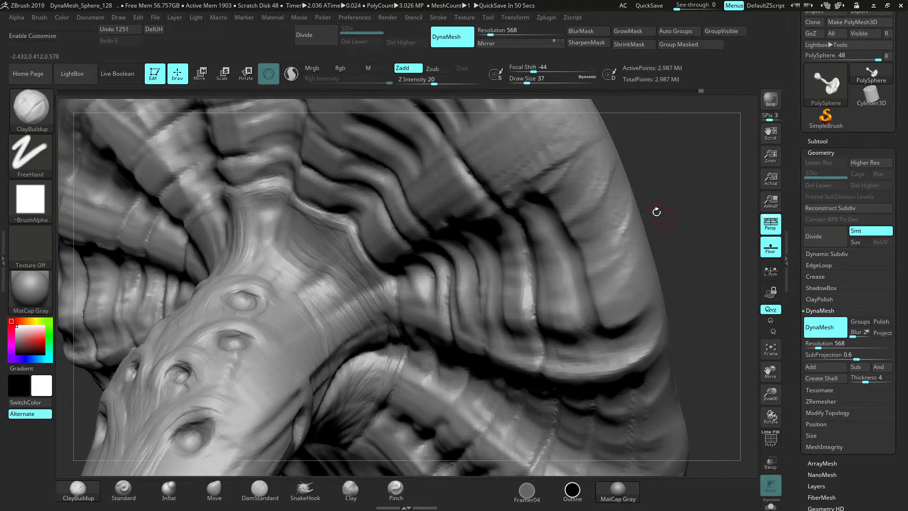
Soften the collar's front fold and start crosswise strands beneath the front gill ring
drag(659, 213, 674, 221)
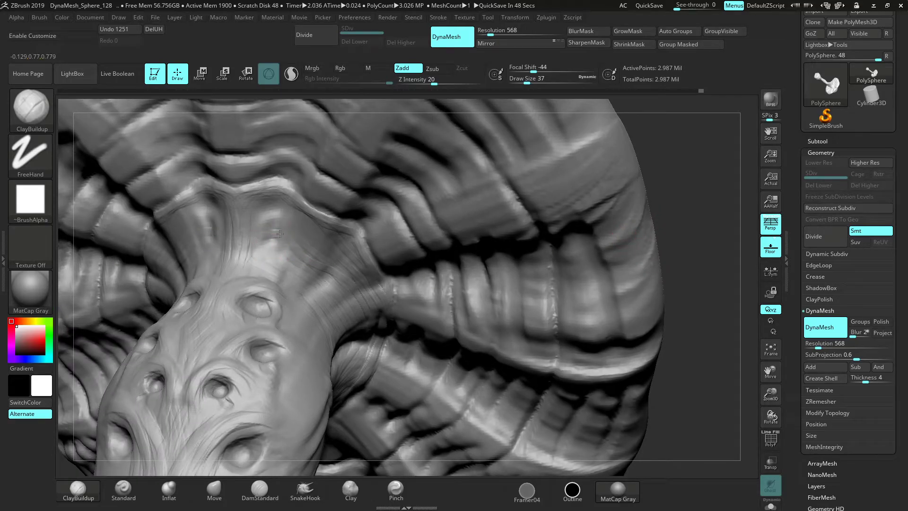
mouse_move(326, 251)
shift+mouse_down()
mouse_move(264, 233)
mouse_move(310, 270)
shift+mouse_up()
mouse_move(256, 239)
mouse_down()
mouse_move(304, 237)
mouse_move(267, 217)
mouse_up()
drag(298, 219, 274, 209)
drag(325, 238, 302, 228)
mouse_move(322, 232)
mouse_down()
mouse_move(277, 205)
mouse_move(305, 234)
mouse_up()
mouse_move(274, 201)
mouse_down()
mouse_move(296, 213)
mouse_move(276, 209)
mouse_up()
Layer dense crosswise strands over the front collar and down to the uppermost eye sockets
drag(307, 217, 250, 199)
drag(311, 233, 283, 224)
drag(317, 240, 291, 229)
drag(317, 244, 297, 232)
drag(322, 241, 289, 230)
mouse_move(298, 256)
mouse_down()
mouse_move(279, 250)
mouse_move(277, 262)
mouse_up()
drag(269, 262, 253, 260)
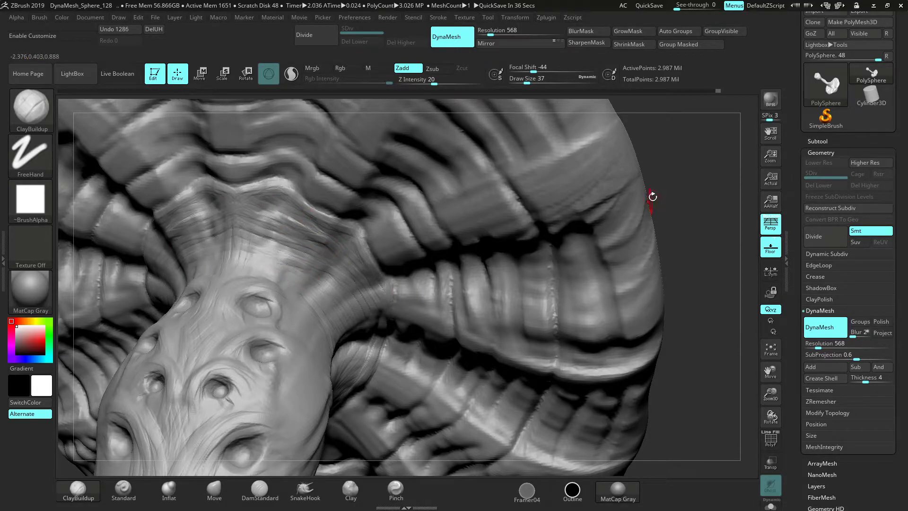
drag(696, 178, 646, 212)
drag(276, 277, 236, 269)
drag(330, 309, 306, 295)
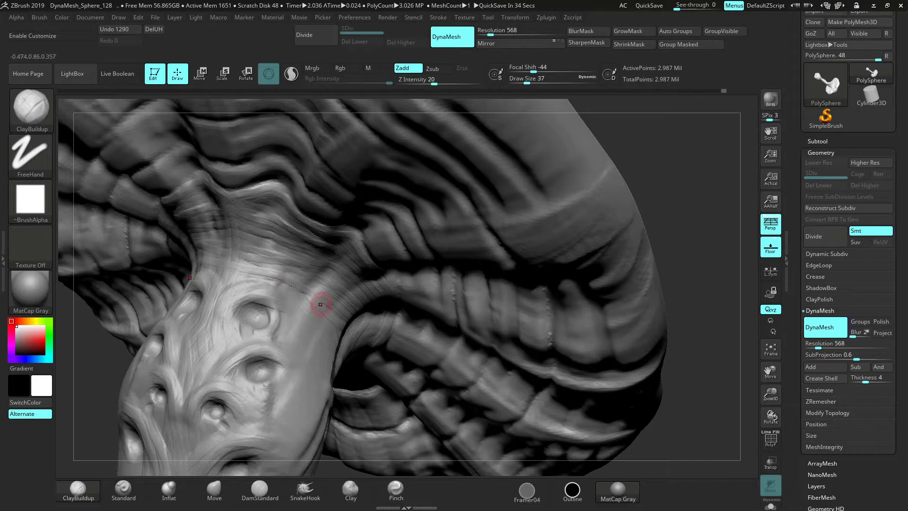
Sculpt V-shaped strands between the lowest pair of eye sockets on the opposite face of the stem
drag(768, 378, 740, 307)
drag(671, 299, 540, 279)
alt+drag(396, 257, 569, 289)
drag(492, 339, 558, 289)
drag(771, 392, 771, 421)
alt+drag(563, 371, 654, 278)
alt+drag(734, 316, 707, 324)
drag(771, 390, 770, 412)
alt+drag(682, 326, 655, 244)
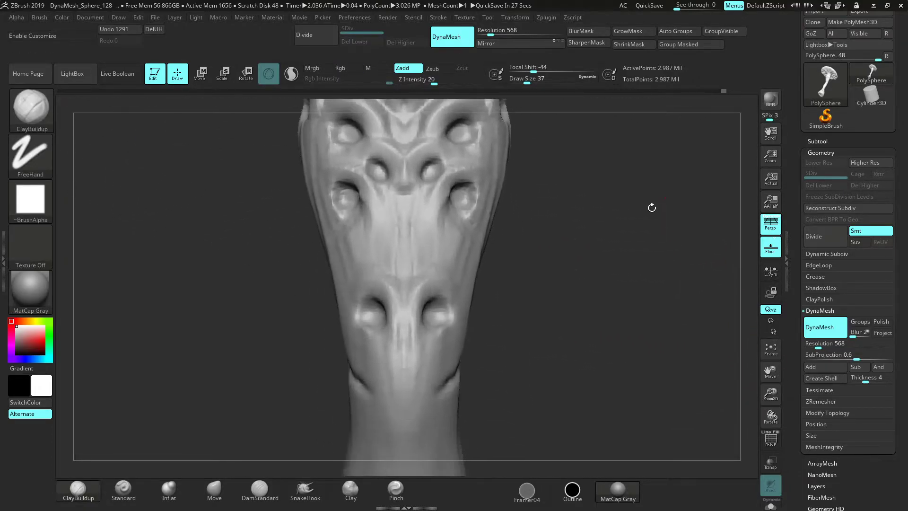
mouse_move(420, 279)
mouse_down()
mouse_move(403, 328)
mouse_move(400, 310)
mouse_up()
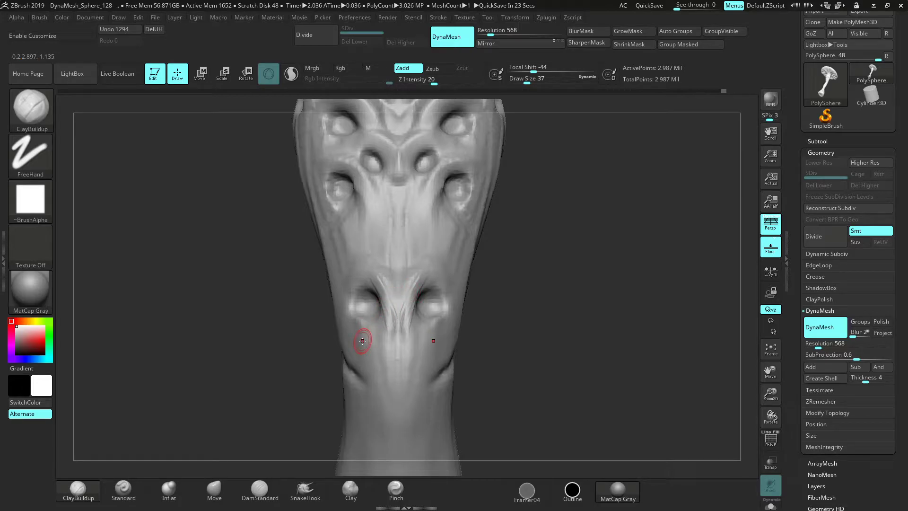
drag(409, 272, 400, 313)
drag(416, 282, 410, 305)
Add brow strands over the lowest eye sockets and build up the V-shaped fibers joining them
mouse_move(548, 282)
mouse_down()
mouse_move(524, 271)
mouse_move(505, 276)
mouse_up()
drag(434, 264, 445, 269)
drag(409, 272, 444, 266)
mouse_move(417, 270)
mouse_down()
mouse_move(458, 272)
mouse_move(404, 288)
mouse_up()
drag(418, 275, 402, 296)
drag(409, 279, 399, 304)
Sculpt vertical strands running down beneath the lowest eye sockets and around their lower outer rims
mouse_move(610, 345)
mouse_down()
mouse_move(759, 401)
mouse_move(770, 394)
mouse_up()
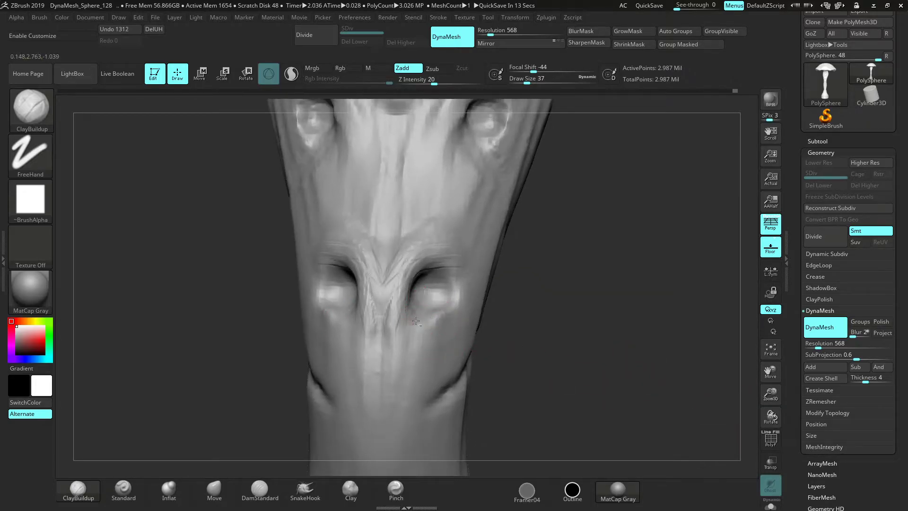
drag(406, 358, 403, 378)
mouse_move(420, 327)
mouse_down()
mouse_move(413, 387)
mouse_move(421, 355)
mouse_up()
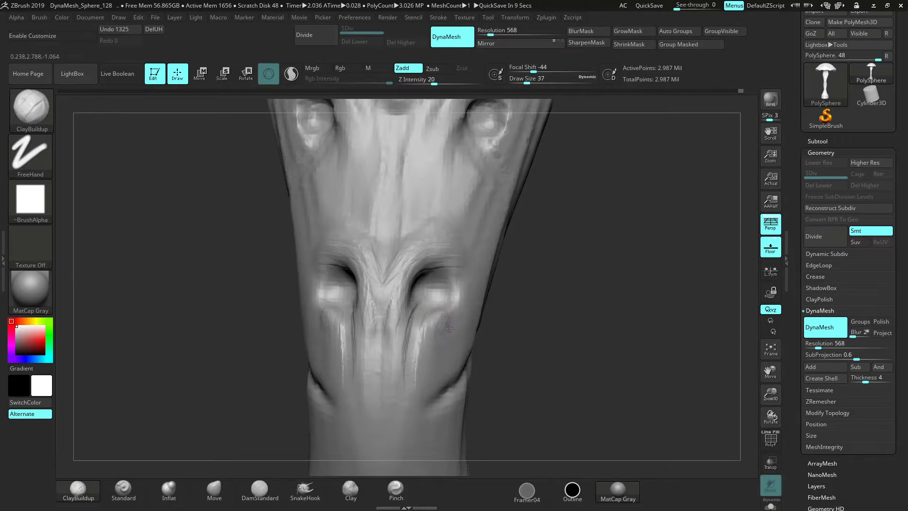
drag(454, 314, 437, 291)
drag(463, 297, 455, 279)
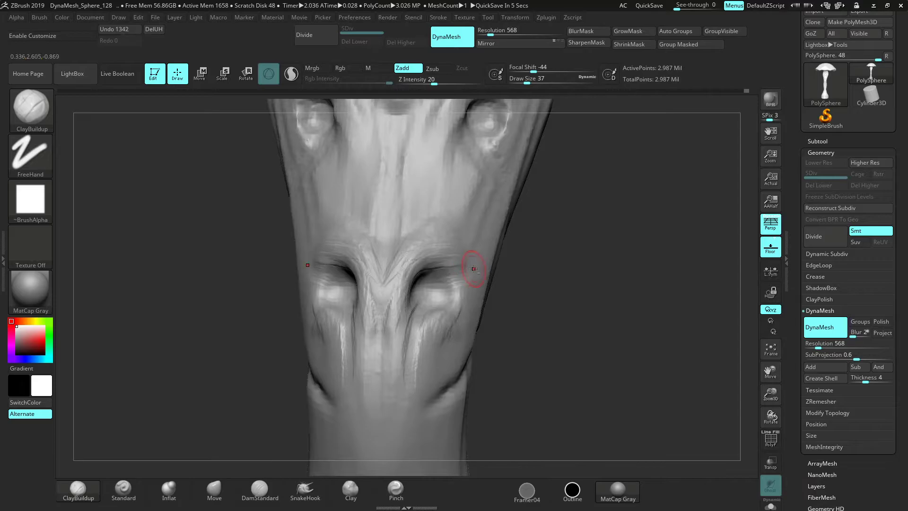
Shape the upper and outer rims of the lowest eye sockets with curved strands
drag(586, 279, 526, 298)
mouse_move(425, 258)
mouse_down()
mouse_move(473, 271)
mouse_move(459, 257)
mouse_up()
drag(427, 260, 478, 272)
drag(456, 269, 480, 275)
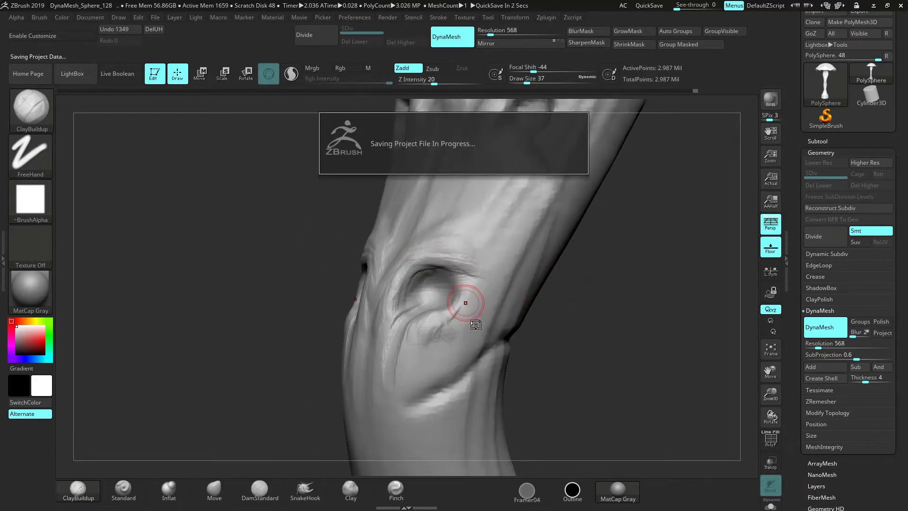
key(ctrl+z)
key(ctrl+z)
key(ctrl+shift+z)
key(ctrl+shift+z)
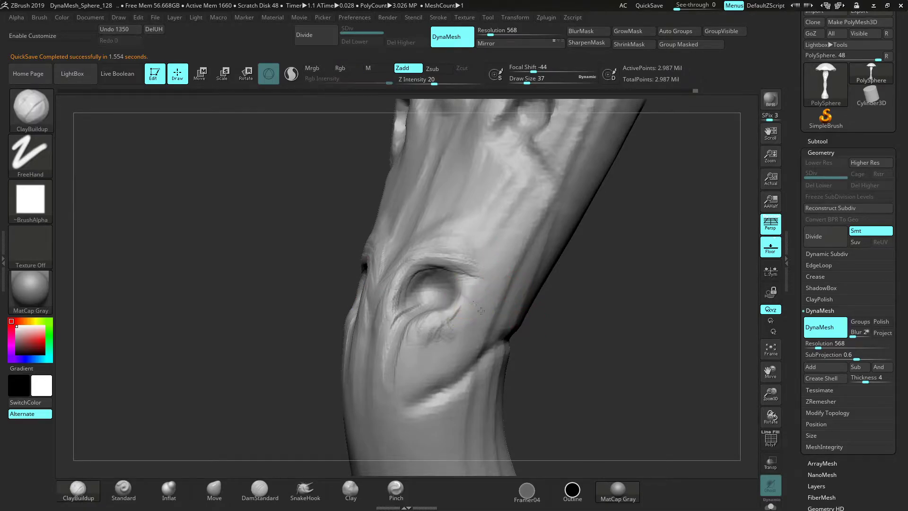
Save the sculpt as a ZTool named a_mushroom in the fruits folder
scroll(793, 52, up, 2)
click(858, 32)
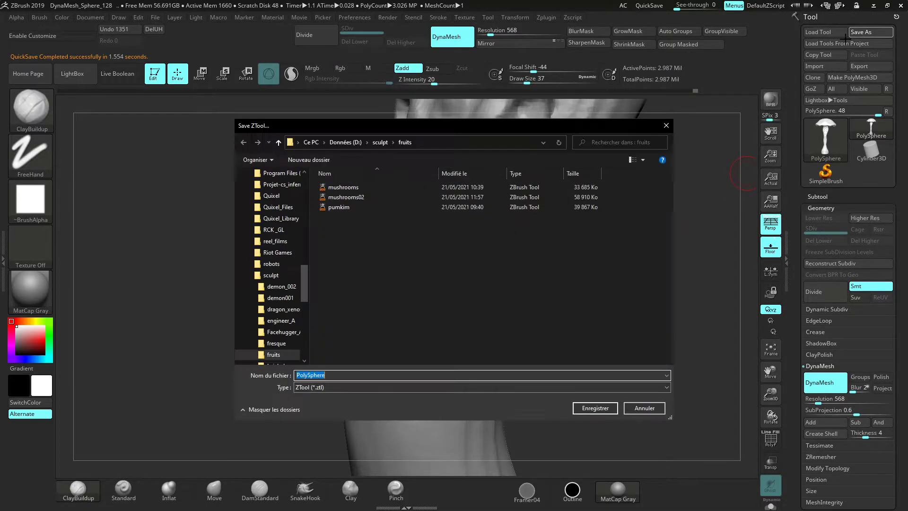
text(mu)
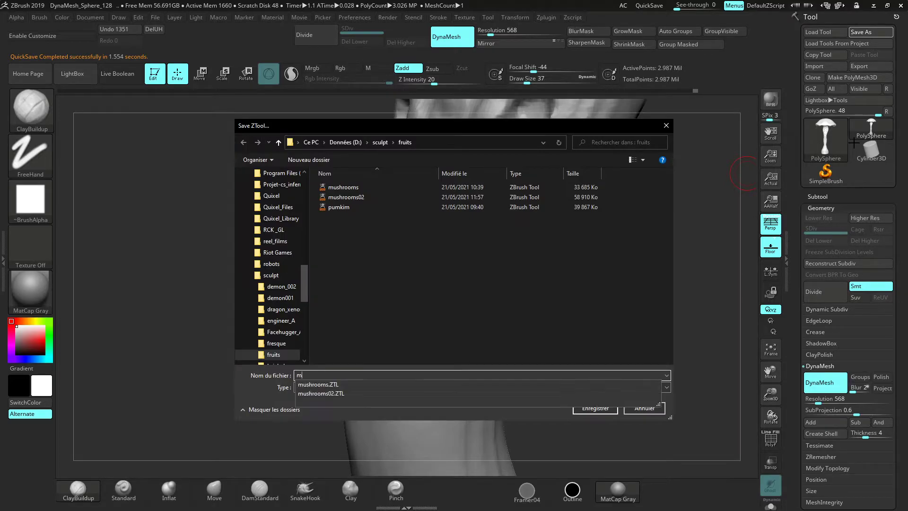
key(BackSpace)
key(BackSpace)
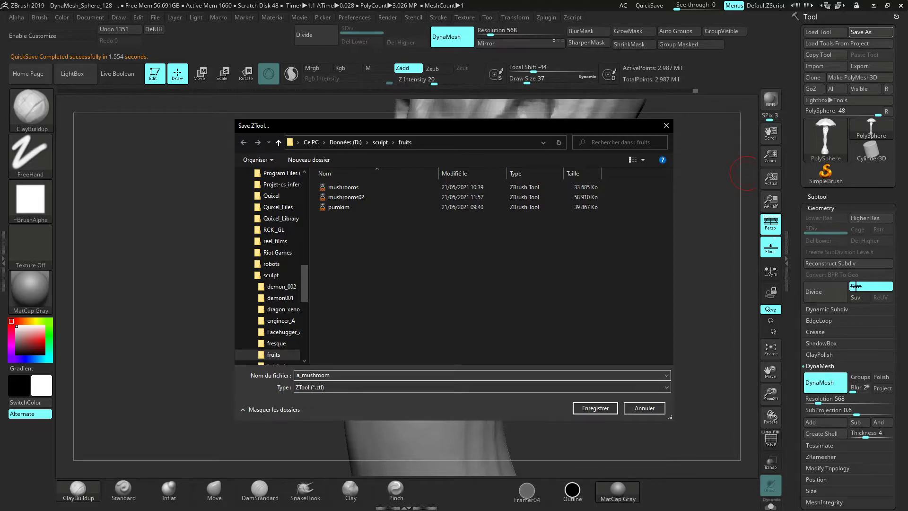
click(595, 407)
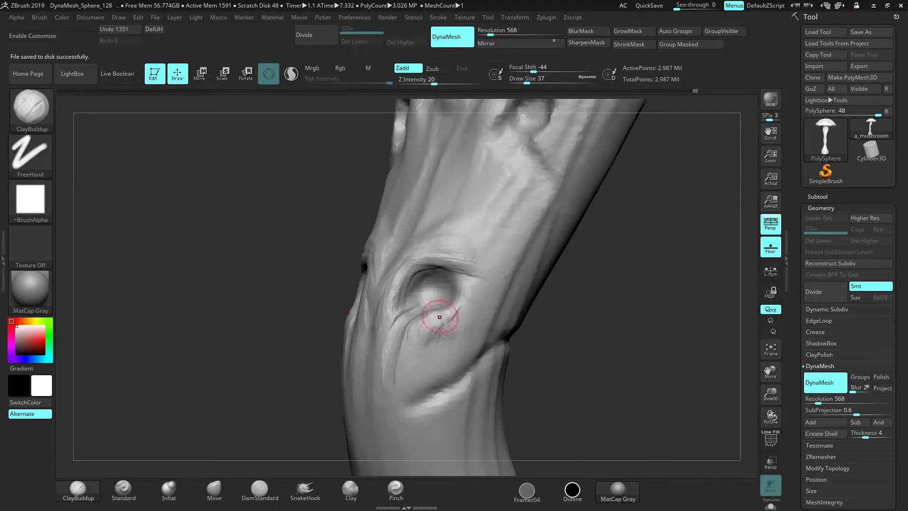
Refine the inner rims of the lowest eye sockets and extend their strands down the stem
mouse_move(624, 371)
mouse_down()
mouse_move(638, 349)
mouse_move(572, 331)
mouse_up()
drag(406, 306, 415, 280)
drag(397, 279, 402, 320)
drag(389, 369, 392, 381)
drag(537, 380, 607, 375)
drag(380, 308, 384, 368)
drag(386, 331, 378, 392)
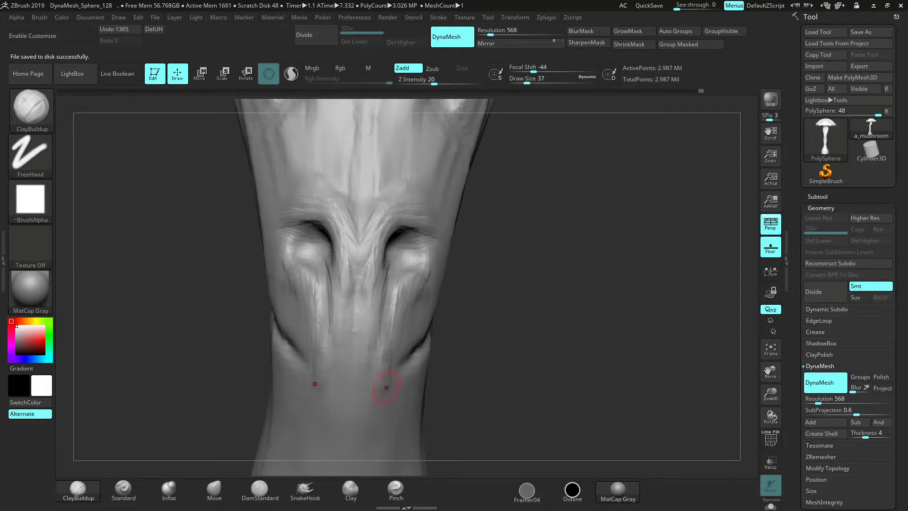
Sculpt long vertical strands down the center of the stem below the lowest eye sockets
drag(529, 381, 494, 373)
drag(378, 302, 374, 337)
drag(367, 289, 354, 359)
drag(357, 321, 352, 373)
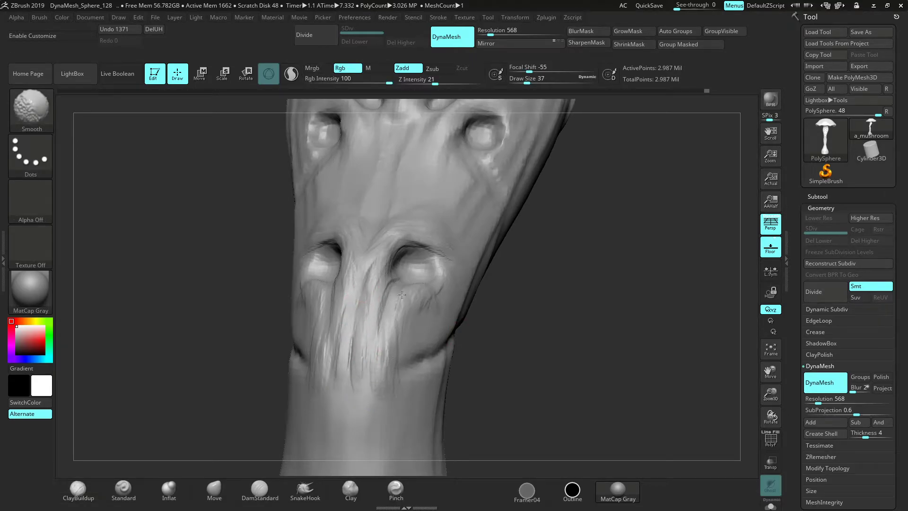
Smooth the lower rims of the lowest eye sockets and resculpt short strands beneath them
shift+drag(430, 313, 431, 302)
drag(565, 328, 586, 343)
mouse_move(478, 265)
shift+mouse_down()
mouse_move(475, 293)
mouse_move(408, 307)
shift+mouse_up()
drag(771, 394, 751, 415)
drag(449, 282, 432, 305)
drag(423, 288, 412, 307)
drag(434, 285, 424, 313)
drag(440, 293, 432, 312)
Add fine strands on the central ridge between the lowest eye sockets
drag(388, 272, 376, 298)
drag(360, 255, 358, 281)
mouse_move(702, 365)
alt+mouse_down()
mouse_move(711, 413)
mouse_move(697, 407)
alt+mouse_up()
drag(340, 260, 340, 282)
drag(347, 264, 340, 286)
drag(370, 253, 355, 270)
Sculpt vertical strands up the center of the stem toward the small middle eye sockets
drag(579, 297, 699, 347)
drag(775, 378, 742, 342)
drag(770, 393, 757, 334)
mouse_move(624, 194)
alt+mouse_down()
mouse_move(589, 409)
mouse_move(585, 331)
mouse_move(582, 424)
alt+mouse_up()
drag(352, 319, 349, 264)
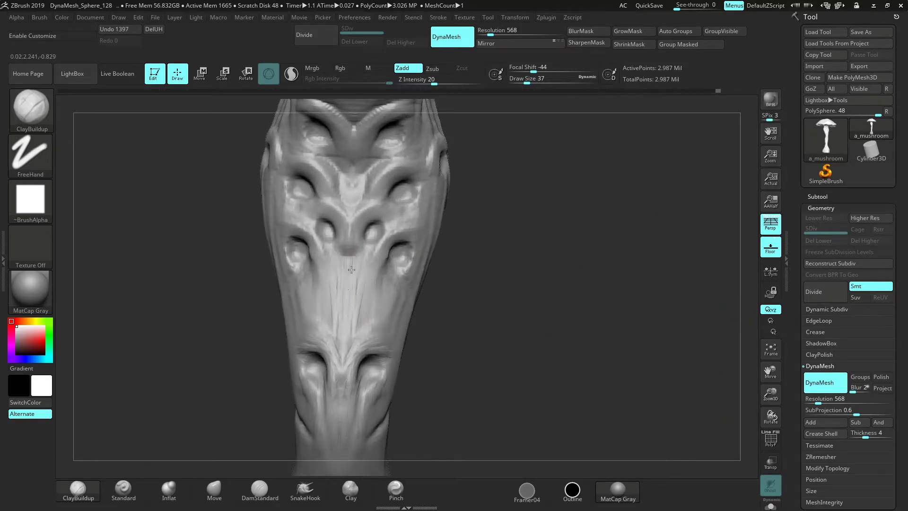
Sculpt strands above and below the small middle eye sockets, setting the draw size to 35
drag(787, 409, 787, 388)
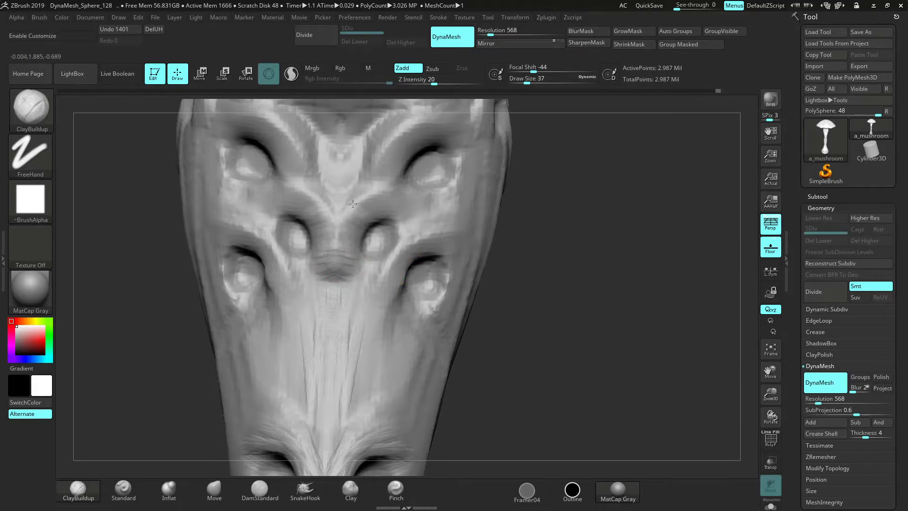
drag(384, 213, 377, 192)
drag(569, 251, 576, 283)
key(space)
drag(361, 272, 356, 286)
drag(364, 281, 353, 297)
Sculpt fibrous strands running down between the small middle eye sockets and the larger sockets beside them
alt+drag(560, 347, 579, 217)
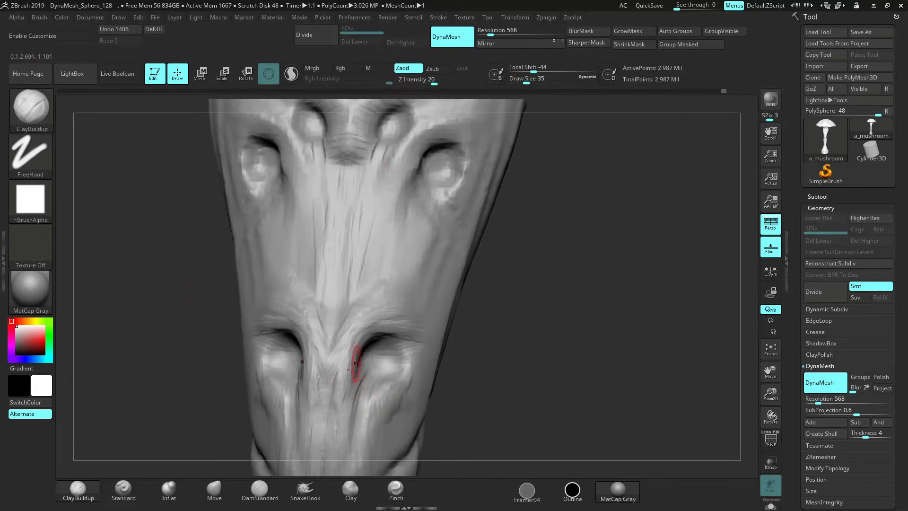
alt+drag(539, 268, 531, 399)
drag(389, 286, 416, 250)
drag(558, 303, 551, 279)
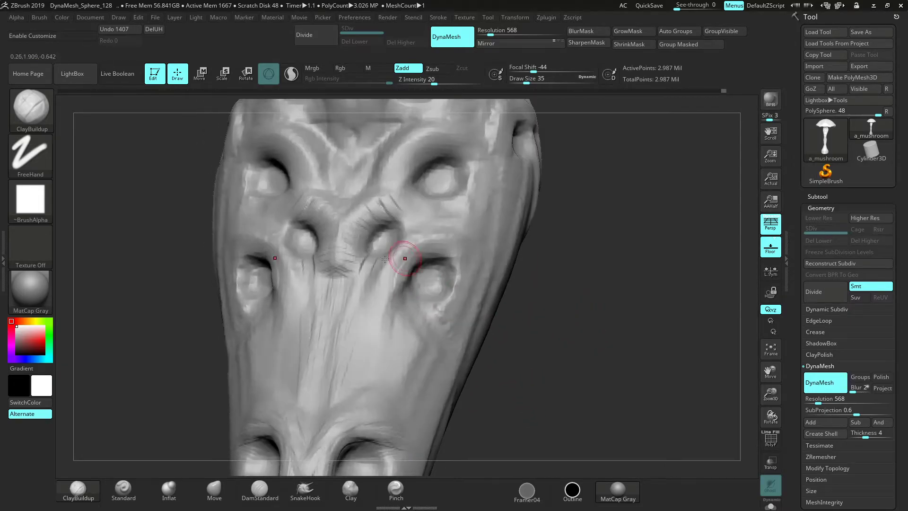
drag(407, 275, 393, 298)
drag(406, 277, 380, 321)
drag(383, 312, 411, 265)
mouse_move(406, 271)
mouse_down()
mouse_move(454, 251)
mouse_move(384, 281)
mouse_up()
drag(412, 252, 382, 288)
drag(402, 265, 371, 306)
mouse_move(388, 286)
mouse_down()
mouse_move(367, 320)
mouse_move(373, 343)
mouse_up()
drag(381, 302, 366, 347)
mouse_move(372, 282)
mouse_down()
mouse_move(356, 345)
mouse_move(366, 303)
mouse_up()
drag(397, 282, 376, 313)
Sculpt short radial strands around the outer rims of the larger sockets and angular strands beneath them, using draw size 29
drag(513, 352, 479, 345)
drag(435, 306, 451, 328)
mouse_move(458, 301)
mouse_down()
mouse_move(439, 316)
mouse_move(465, 339)
mouse_up()
mouse_move(459, 302)
mouse_down()
mouse_move(446, 312)
mouse_move(457, 326)
mouse_move(465, 280)
mouse_move(479, 268)
mouse_move(472, 259)
mouse_move(486, 268)
mouse_up()
key(space)
key(space)
mouse_move(462, 246)
mouse_down()
mouse_move(442, 240)
mouse_move(463, 243)
mouse_move(454, 257)
mouse_move(478, 253)
mouse_move(462, 278)
mouse_move(463, 308)
mouse_move(444, 317)
mouse_move(429, 309)
mouse_move(398, 398)
mouse_up()
drag(429, 363, 420, 313)
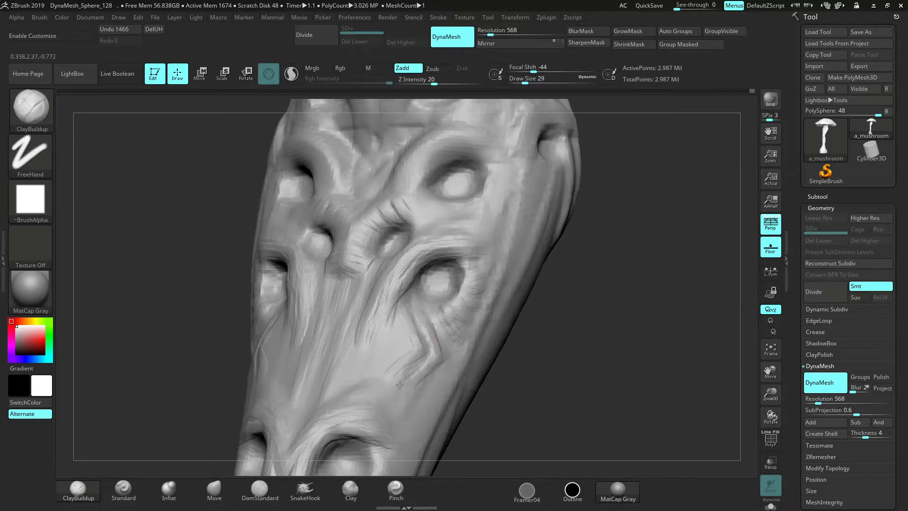
mouse_move(557, 355)
shift+mouse_down()
mouse_move(396, 361)
mouse_move(401, 339)
mouse_move(388, 308)
shift+mouse_up()
mouse_move(660, 302)
alt+mouse_down()
mouse_move(668, 350)
mouse_move(681, 352)
alt+mouse_up()
drag(342, 319, 348, 314)
Build short drooping strands beneath the eyes of the second-row sockets
drag(619, 272, 553, 316)
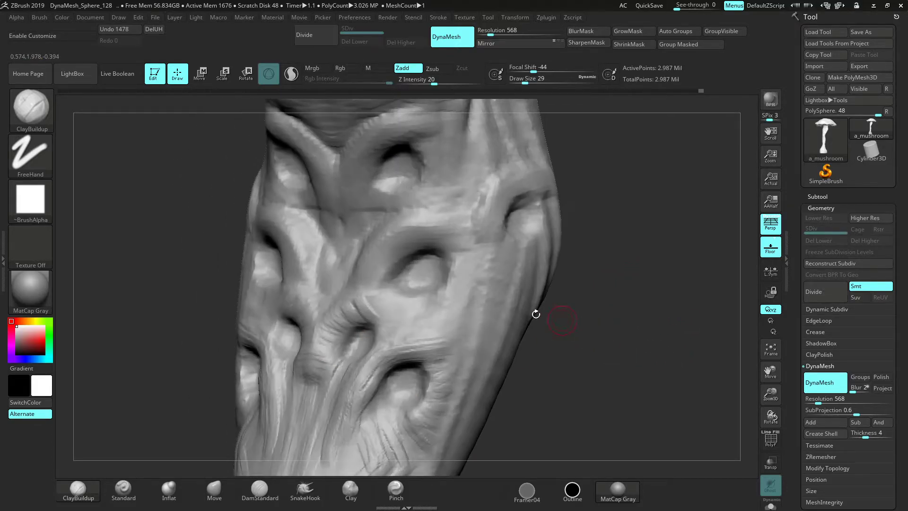
drag(405, 305, 406, 293)
drag(551, 326, 608, 348)
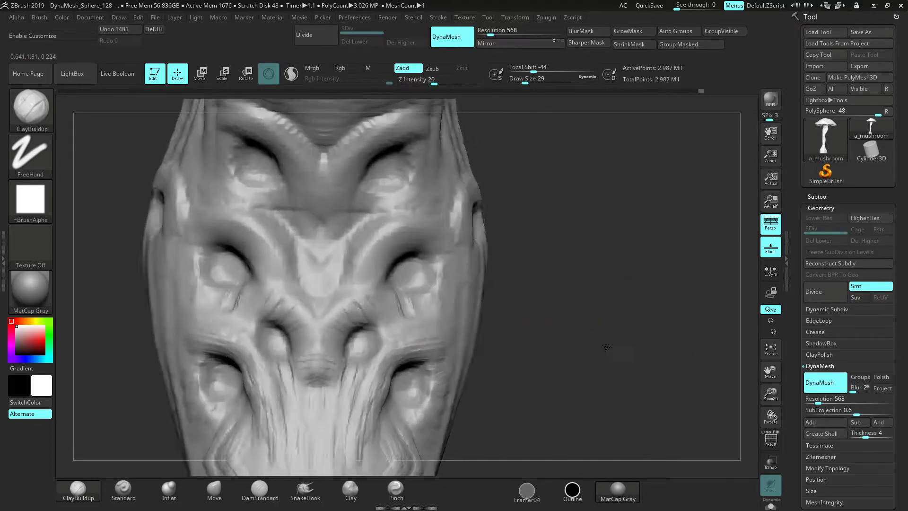
drag(414, 299, 405, 284)
drag(400, 303, 404, 292)
drag(407, 312, 401, 298)
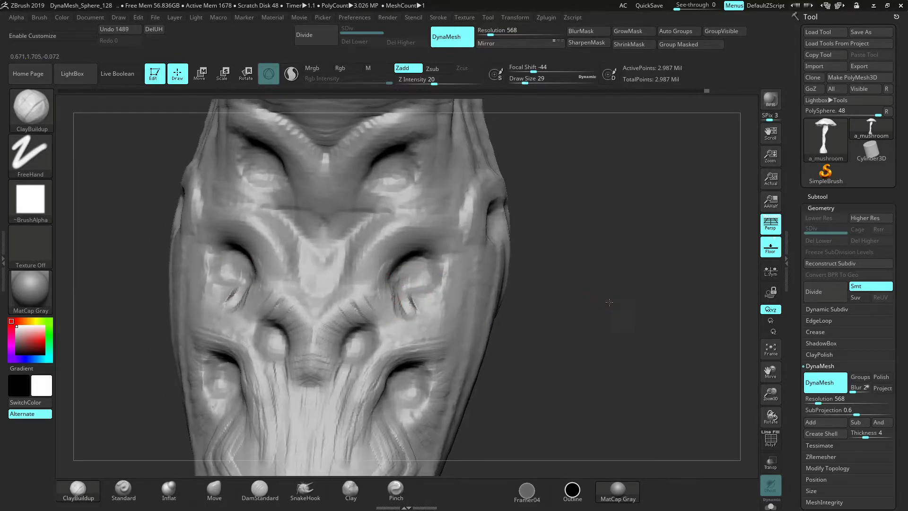
drag(611, 305, 370, 278)
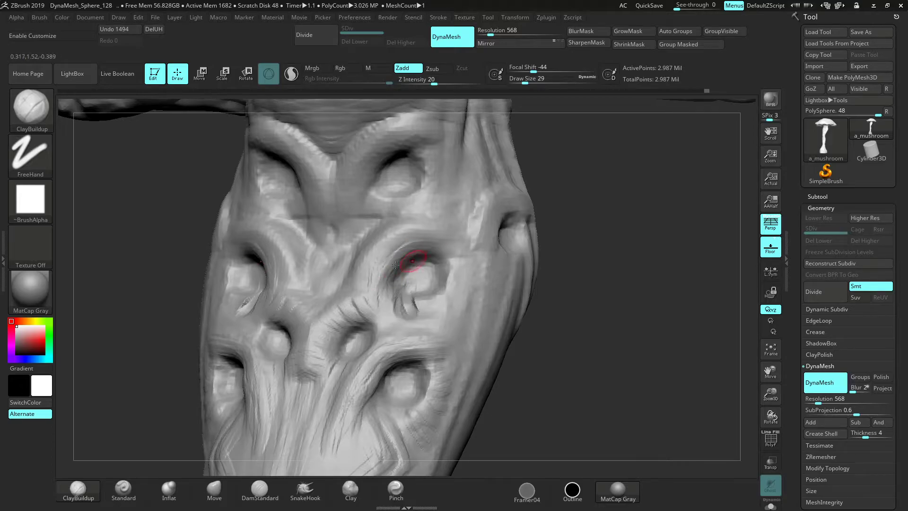
drag(371, 294, 378, 303)
Sculpt strands along the arched brows over the second-row eye sockets, reducing the draw size to 27
drag(671, 331, 598, 306)
mouse_move(391, 270)
mouse_down()
mouse_move(373, 285)
mouse_move(377, 253)
mouse_move(370, 293)
mouse_move(388, 249)
mouse_move(376, 246)
mouse_up()
mouse_move(375, 245)
mouse_down()
mouse_move(371, 254)
mouse_move(395, 239)
mouse_move(434, 239)
mouse_move(461, 263)
mouse_up()
key(space)
key(space)
alt+drag(637, 306, 630, 340)
drag(364, 305, 362, 326)
drag(360, 308, 358, 319)
drag(584, 347, 556, 342)
Add fine strands on the inner slopes of the second-row brows, sweeping up and outward over the sockets
right_drag(437, 326, 343, 280)
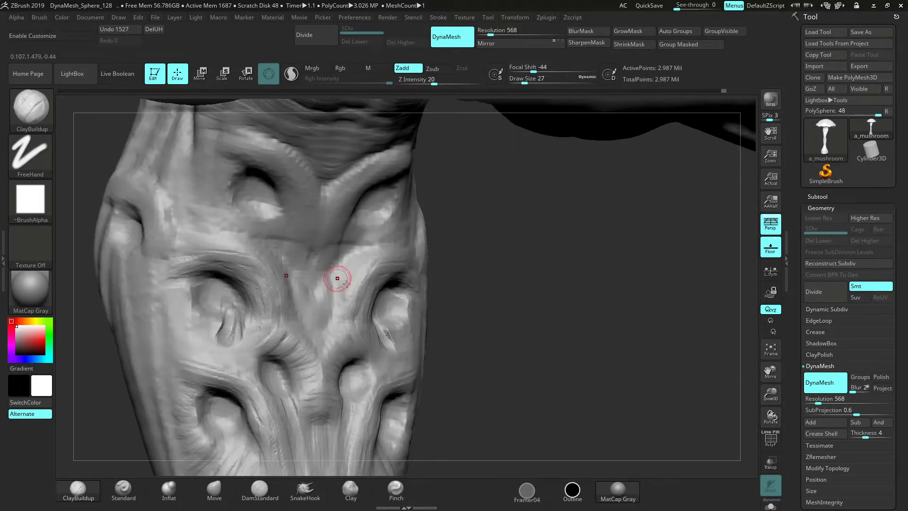
drag(344, 313, 356, 278)
mouse_move(342, 310)
mouse_down()
mouse_move(367, 270)
mouse_move(347, 263)
mouse_up()
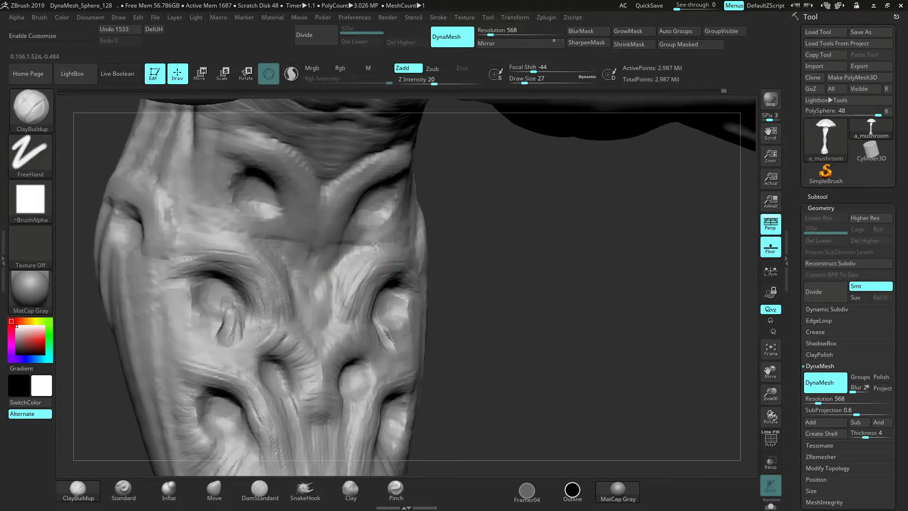
drag(460, 262, 369, 250)
drag(368, 250, 422, 266)
drag(395, 255, 419, 267)
Sculpt short downward strands below and along the outer edges of the second-row eye sockets
alt+drag(585, 321, 576, 303)
mouse_move(399, 290)
mouse_down()
mouse_move(409, 287)
mouse_move(427, 304)
mouse_up()
right_drag(427, 304, 409, 305)
drag(552, 343, 572, 322)
drag(410, 304, 414, 326)
drag(406, 306, 408, 326)
mouse_move(398, 307)
mouse_down()
mouse_move(402, 327)
mouse_move(395, 331)
mouse_up()
drag(389, 314, 399, 346)
drag(402, 323, 406, 344)
drag(556, 322, 562, 352)
drag(402, 319, 412, 348)
drag(405, 318, 411, 346)
Sculpt central strands and horizontal cross ridges between the uppermost eye sockets, using draw size 39
key(space)
mouse_move(418, 308)
mouse_down()
mouse_move(426, 332)
mouse_move(448, 309)
mouse_up()
drag(622, 276, 600, 335)
drag(305, 251, 289, 321)
drag(292, 294, 276, 355)
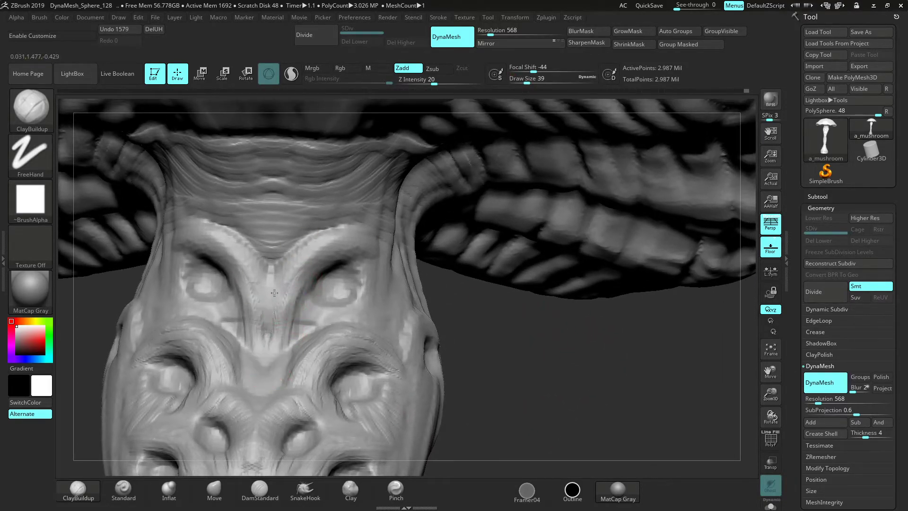
mouse_move(261, 314)
mouse_down()
mouse_move(257, 238)
mouse_move(287, 237)
mouse_move(295, 280)
mouse_up()
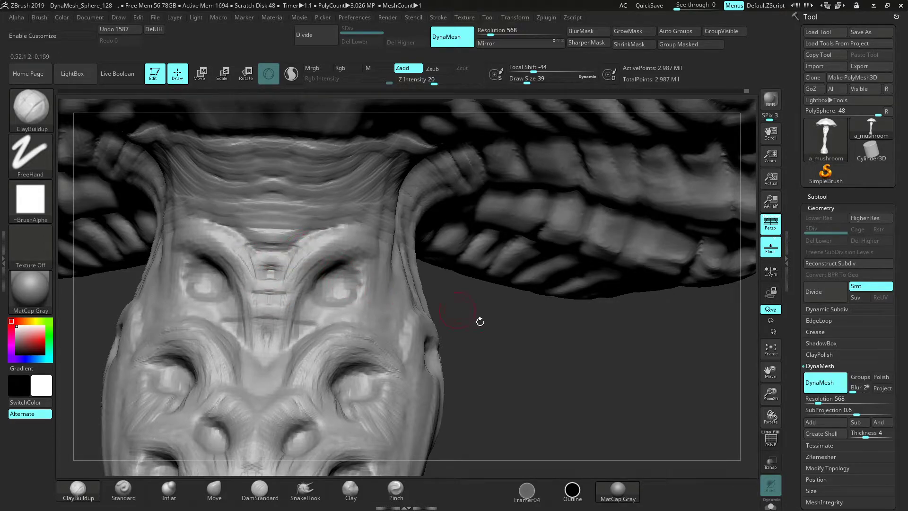
Sculpt strands along the uppermost brows and at the outer corners of their sockets, reducing the draw size to 20
drag(476, 314, 470, 294)
mouse_move(298, 283)
mouse_down()
mouse_move(343, 249)
mouse_move(320, 258)
mouse_up()
mouse_move(302, 271)
mouse_down()
mouse_move(350, 236)
mouse_move(341, 237)
mouse_up()
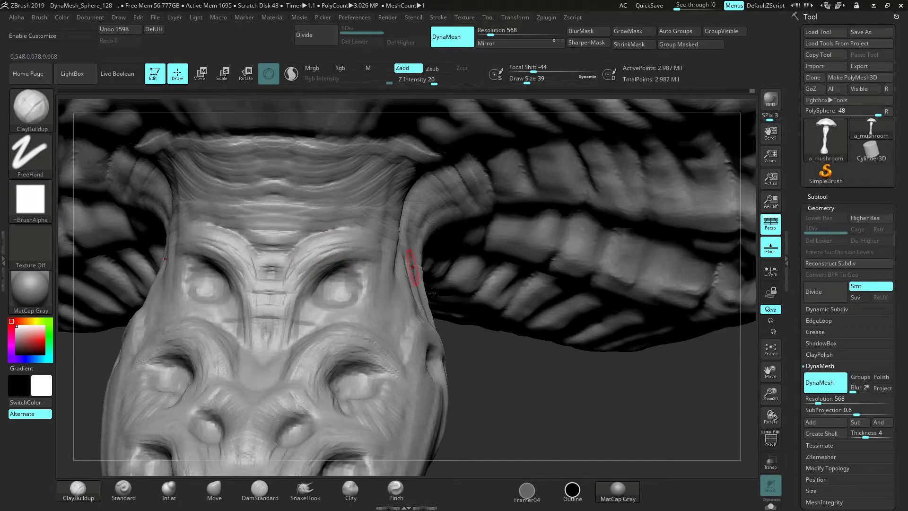
drag(574, 395, 486, 356)
key(space)
click(374, 274)
drag(364, 276, 392, 269)
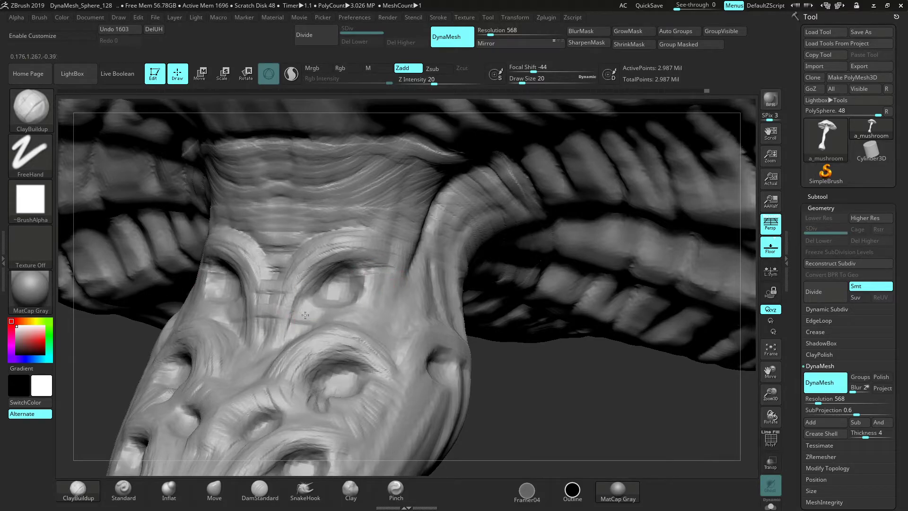
Sculpt fine strands from the lower inner rims of the uppermost eye sockets down toward the stem's center
drag(296, 326, 312, 298)
mouse_move(294, 331)
mouse_down()
mouse_move(314, 297)
mouse_move(311, 319)
mouse_up()
drag(487, 392, 520, 399)
drag(303, 323, 317, 292)
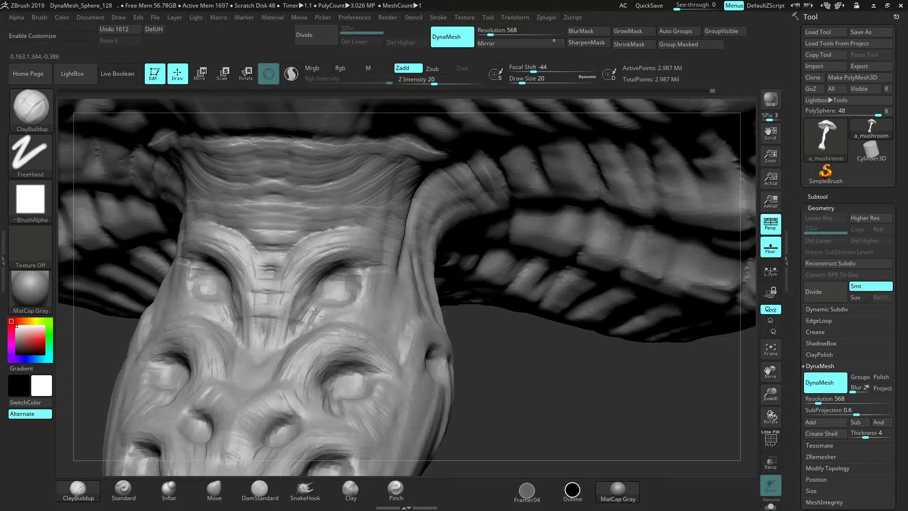
drag(301, 326, 284, 342)
drag(289, 333, 265, 371)
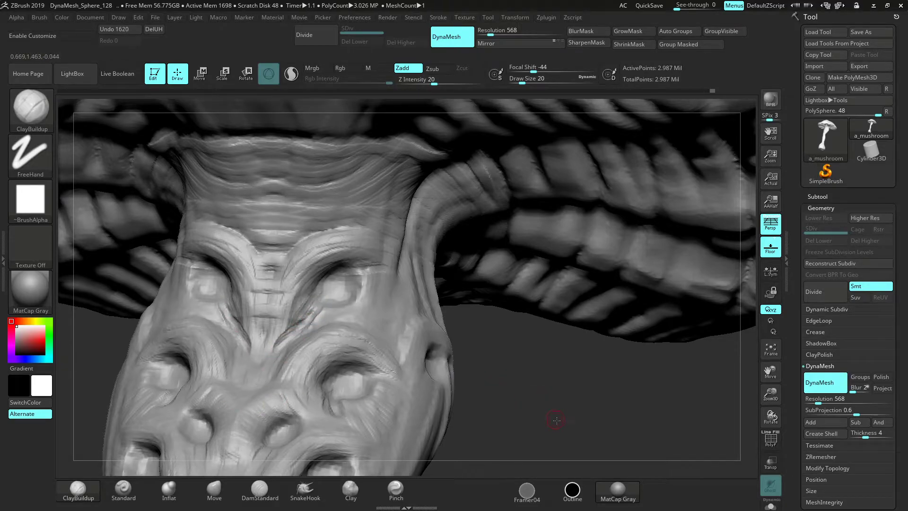
drag(558, 424, 562, 401)
drag(281, 332, 265, 347)
drag(558, 365, 519, 374)
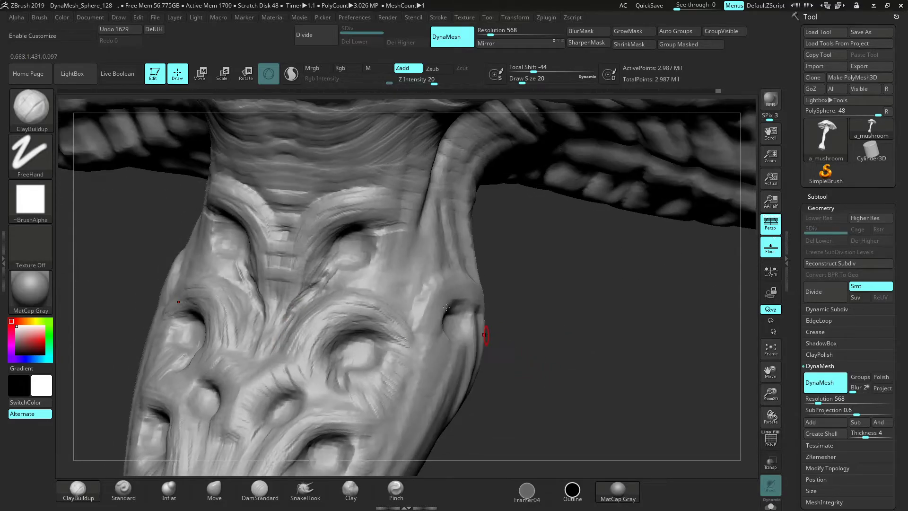
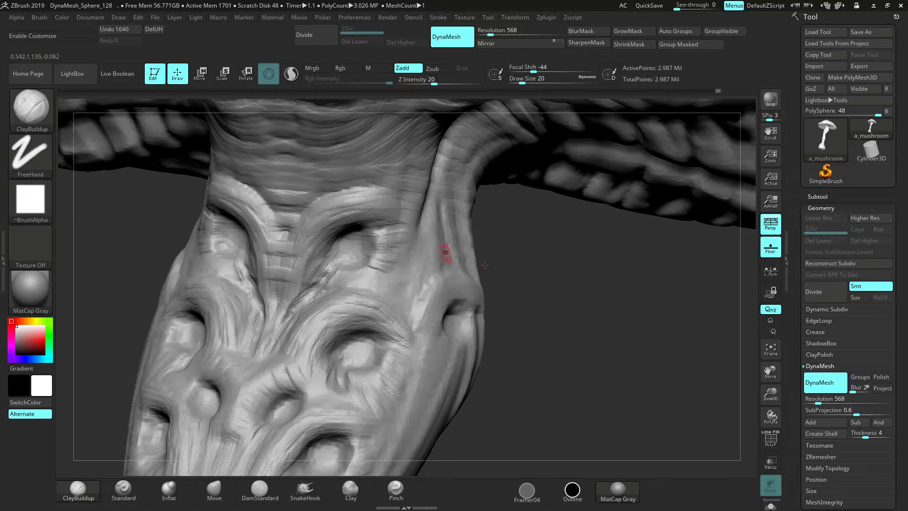
Add short strands around the lower rims of the uppermost sockets and rework their eyes with draw size 44
drag(469, 259, 327, 240)
drag(375, 284, 352, 267)
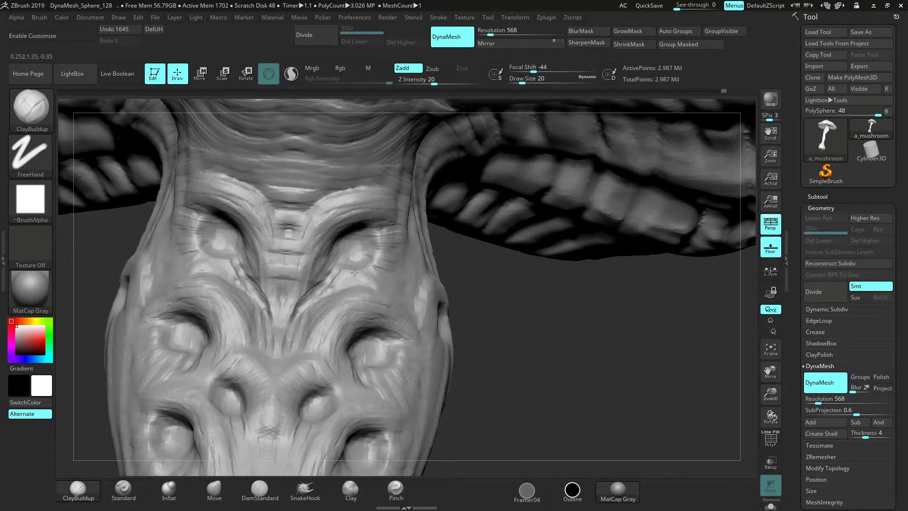
key(space)
drag(455, 308, 416, 229)
drag(364, 248, 345, 244)
mouse_move(359, 237)
mouse_down()
mouse_move(335, 259)
mouse_move(338, 250)
mouse_up()
Smooth the harsh strands around the uppermost and second-row eye sockets
drag(770, 395, 749, 331)
mouse_move(671, 341)
mouse_down()
mouse_move(548, 341)
mouse_move(458, 309)
mouse_move(581, 326)
mouse_up()
drag(770, 393, 770, 430)
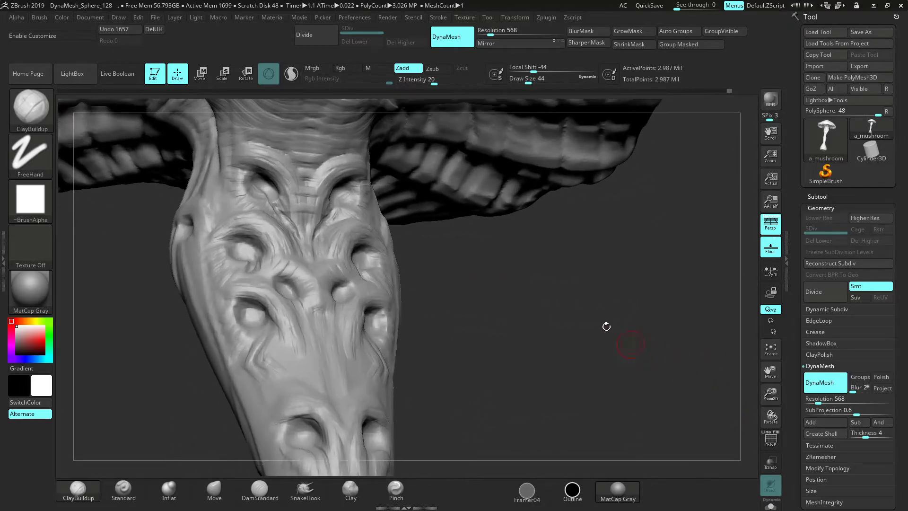
drag(616, 333, 452, 229)
key(shift)
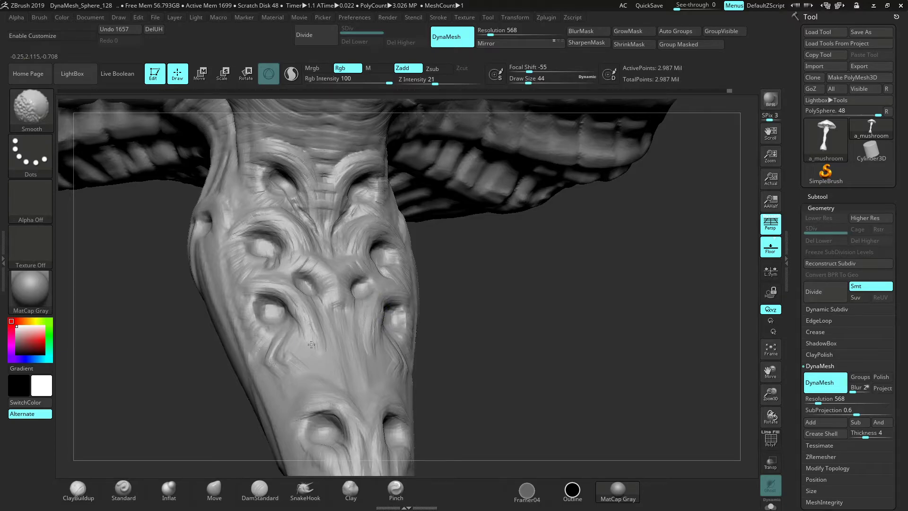
drag(502, 326, 535, 355)
shift+drag(265, 258, 241, 234)
shift+drag(293, 256, 262, 183)
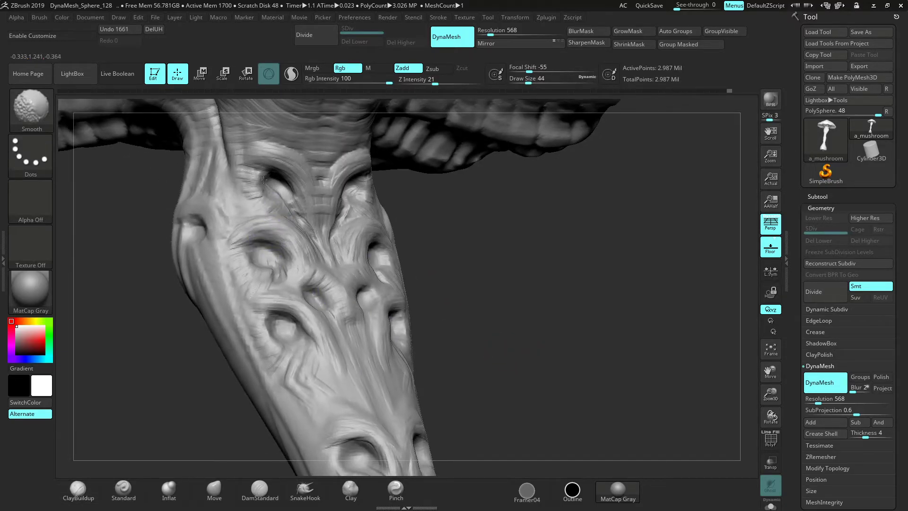
shift+drag(319, 226, 332, 267)
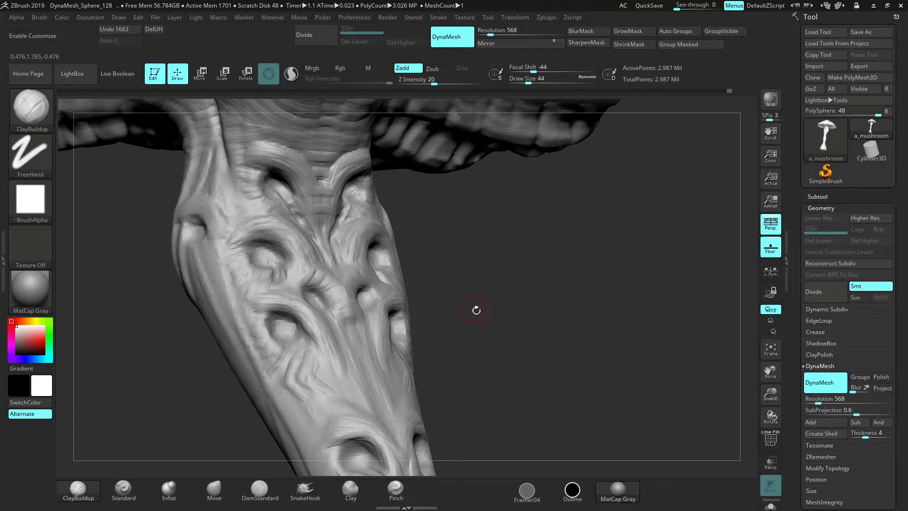
Smooth the strands along the outer edges of the second-row eye sockets
drag(476, 310, 516, 322)
drag(771, 395, 723, 387)
key(shift)
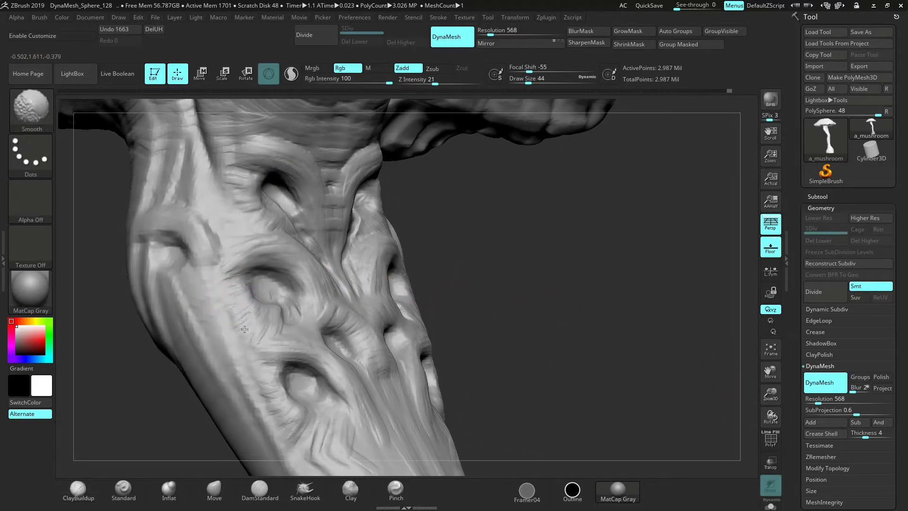
drag(430, 297, 520, 321)
drag(770, 394, 787, 397)
drag(564, 290, 477, 281)
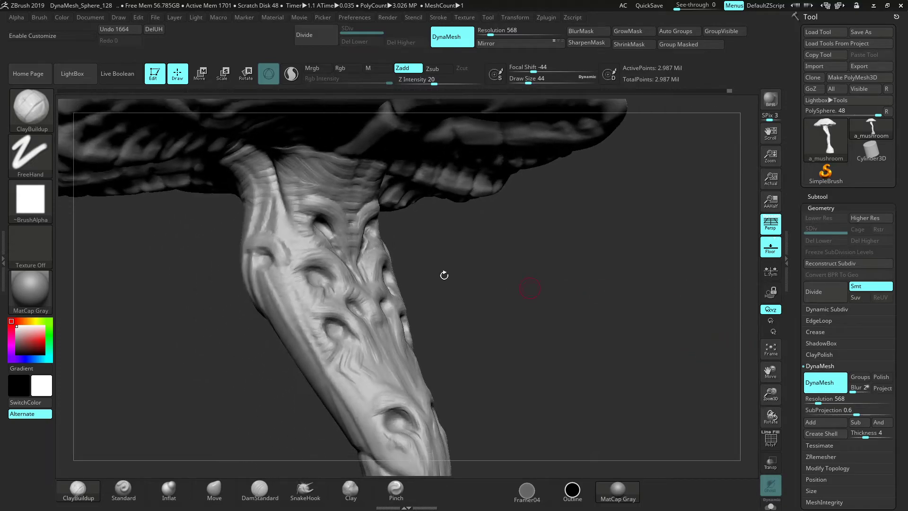
Build up arched brow strands over the stem's side eye sockets and extend them down along the rims
right_drag(292, 273, 351, 271)
drag(277, 259, 278, 284)
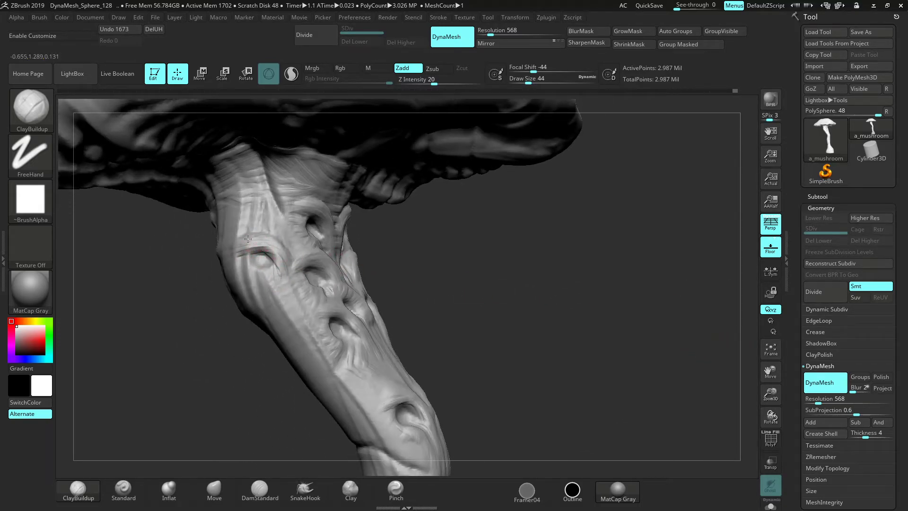
drag(288, 276, 294, 296)
drag(764, 396, 727, 401)
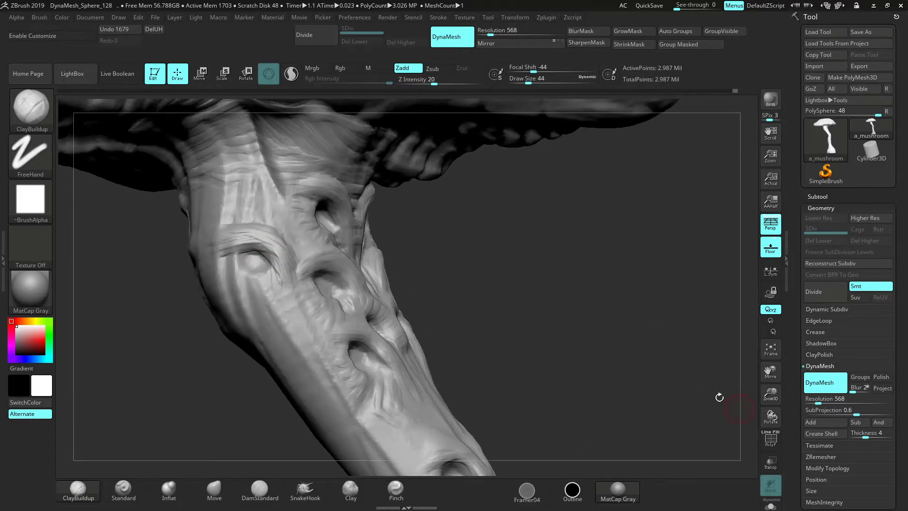
alt+drag(581, 273, 600, 255)
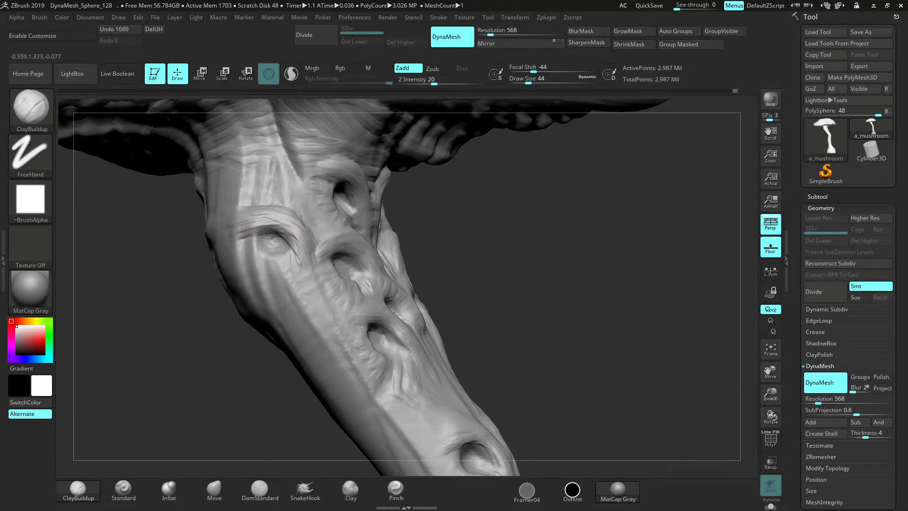
right_drag(274, 247, 513, 258)
drag(291, 241, 311, 287)
Smooth the brow ridges of the side eye sockets into the surrounding stem
shift+drag(520, 312, 401, 251)
drag(255, 267, 314, 267)
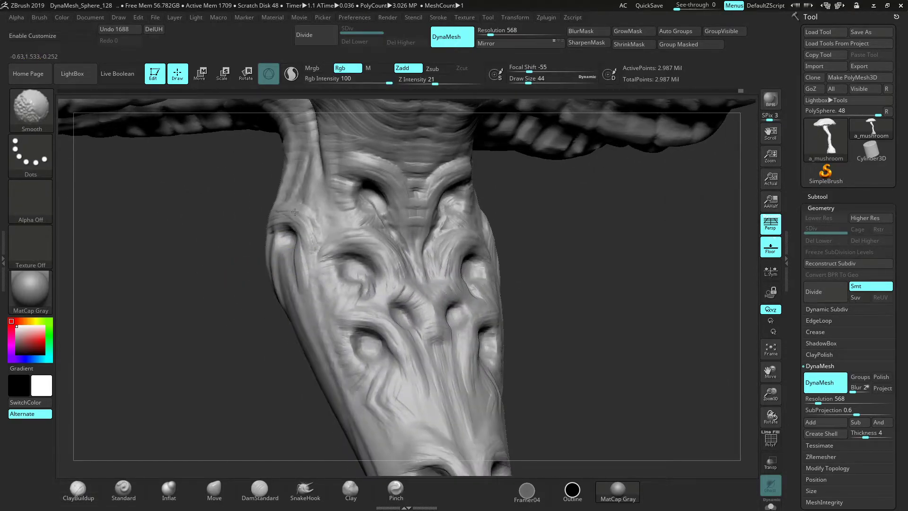
shift+drag(296, 214, 303, 224)
right_drag(265, 227, 296, 232)
shift+drag(297, 222, 305, 234)
drag(236, 277, 189, 284)
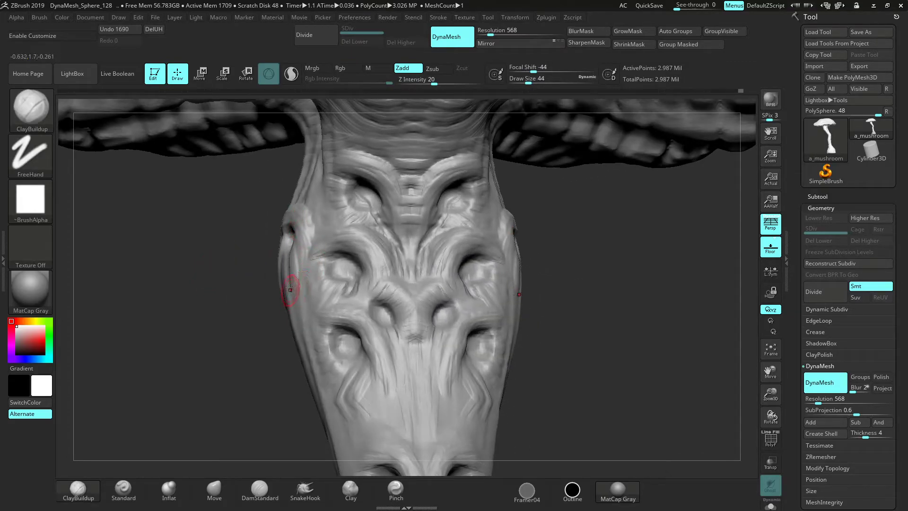
drag(235, 315, 298, 223)
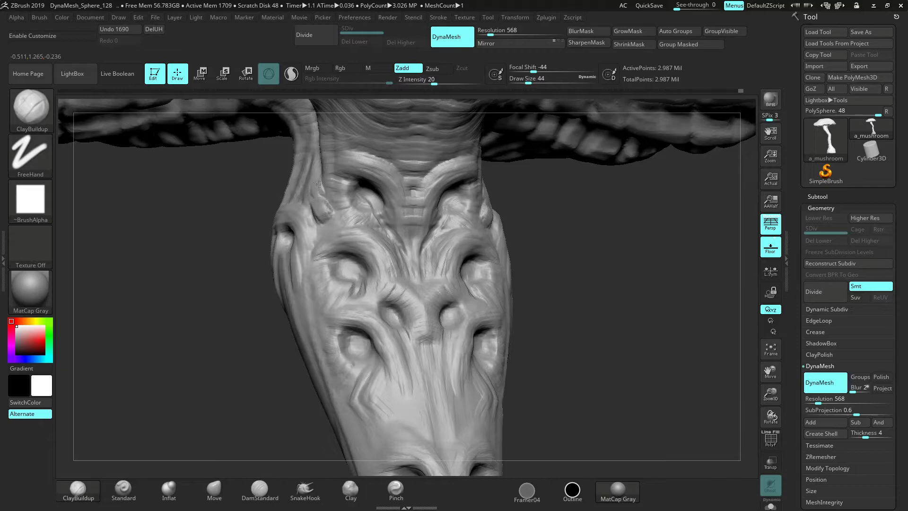
drag(330, 168, 337, 166)
key(ctrl+z)
Sculpt long downward strands beneath the eyes of the side sockets
mouse_move(194, 293)
mouse_down()
mouse_move(229, 304)
mouse_move(237, 291)
mouse_up()
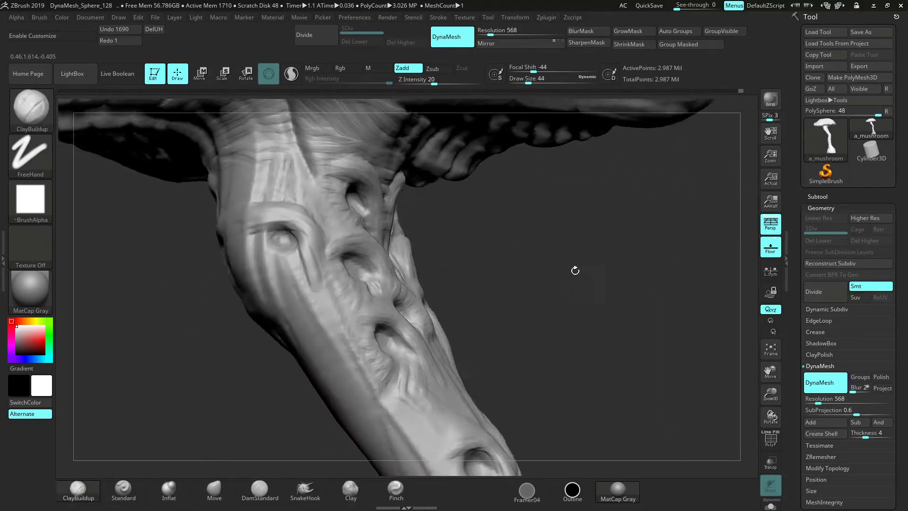
drag(279, 242, 290, 240)
mouse_move(280, 237)
mouse_down()
mouse_move(289, 243)
mouse_move(294, 297)
mouse_up()
mouse_move(275, 259)
mouse_down()
mouse_move(293, 302)
mouse_move(307, 301)
mouse_up()
drag(288, 263, 306, 305)
mouse_move(277, 261)
mouse_down()
mouse_move(294, 310)
mouse_move(276, 265)
mouse_move(277, 295)
mouse_up()
mouse_move(266, 257)
mouse_down()
mouse_move(276, 292)
mouse_move(285, 276)
mouse_move(274, 279)
mouse_up()
mouse_move(265, 265)
mouse_down()
mouse_move(273, 250)
mouse_move(260, 251)
mouse_move(271, 260)
mouse_up()
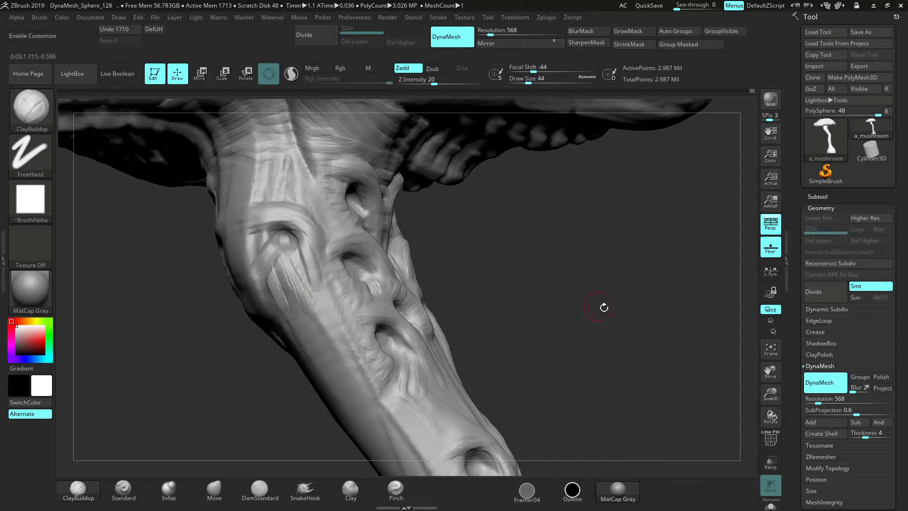
Carve grooves with DamStandard into the V-shaped strands between the second-row eye sockets, smoothing the area beneath the top sockets
drag(604, 306, 574, 299)
click(259, 488)
mouse_move(610, 364)
mouse_down()
mouse_move(567, 350)
mouse_move(594, 328)
mouse_up()
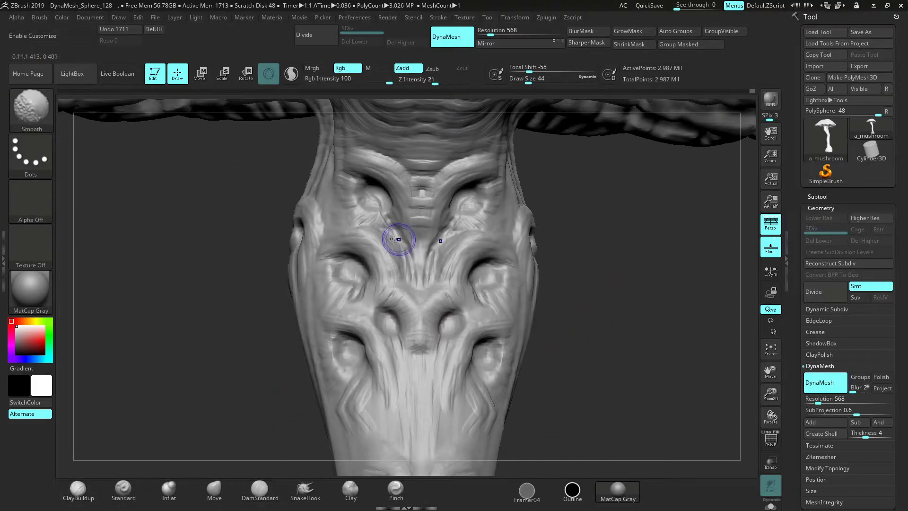
mouse_move(371, 227)
mouse_down()
mouse_move(354, 226)
mouse_move(387, 235)
mouse_move(401, 254)
mouse_up()
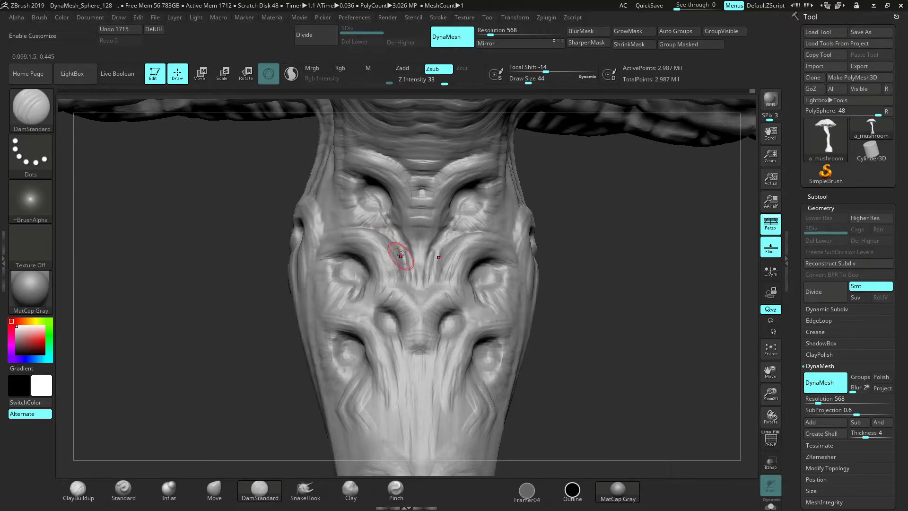
drag(421, 289, 405, 237)
drag(406, 281, 409, 275)
drag(409, 276, 421, 252)
drag(640, 320, 614, 311)
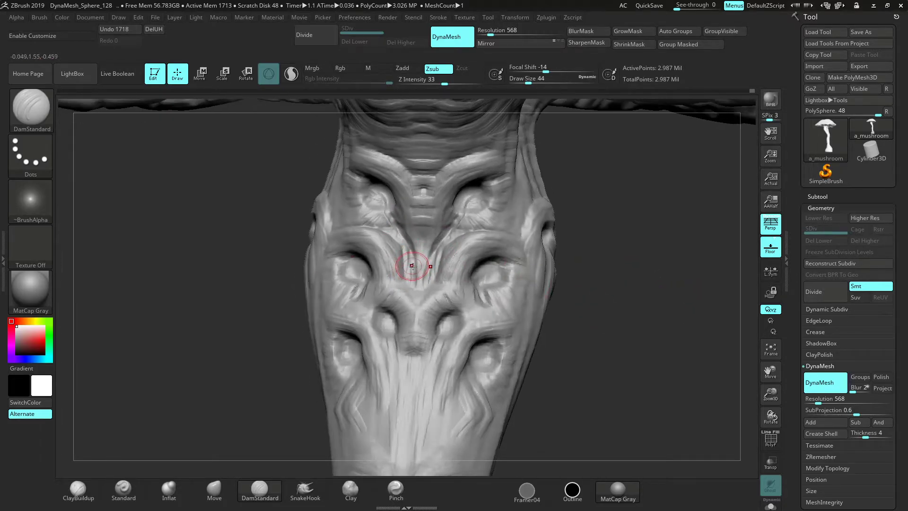
mouse_move(409, 272)
mouse_down()
mouse_move(403, 243)
mouse_move(410, 260)
mouse_up()
Carve finer creases around the upper stem's brows and eye sockets with DamStandard at draw size 27
drag(579, 294, 610, 350)
mouse_move(364, 183)
mouse_down()
mouse_move(399, 210)
mouse_move(405, 230)
mouse_up()
key(space)
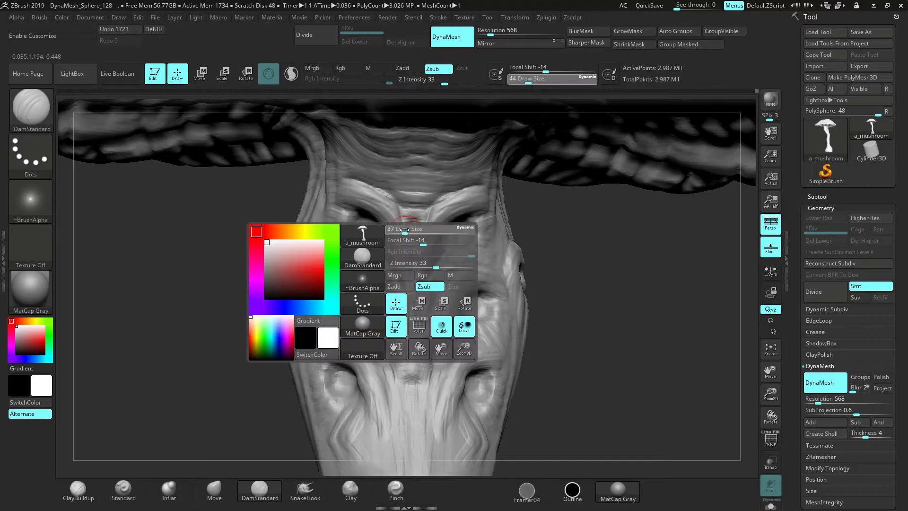
mouse_move(342, 186)
ctrl+mouse_down()
mouse_move(389, 219)
mouse_move(400, 264)
mouse_move(408, 264)
mouse_move(412, 210)
mouse_move(346, 179)
mouse_move(356, 191)
ctrl+mouse_up()
drag(571, 291, 580, 278)
mouse_move(591, 286)
ctrl+mouse_down()
mouse_move(615, 304)
mouse_move(617, 244)
ctrl+mouse_up()
mouse_move(451, 316)
ctrl+mouse_down()
mouse_move(427, 364)
mouse_move(460, 296)
mouse_move(502, 294)
ctrl+mouse_up()
drag(588, 307, 535, 313)
mouse_move(433, 343)
ctrl+mouse_down()
mouse_move(440, 300)
mouse_move(429, 365)
ctrl+mouse_up()
key(ctrl+h)
Build up downward strands on the stem's centre above the lowest eye sockets with ClayBuildup at draw size 49
click(78, 490)
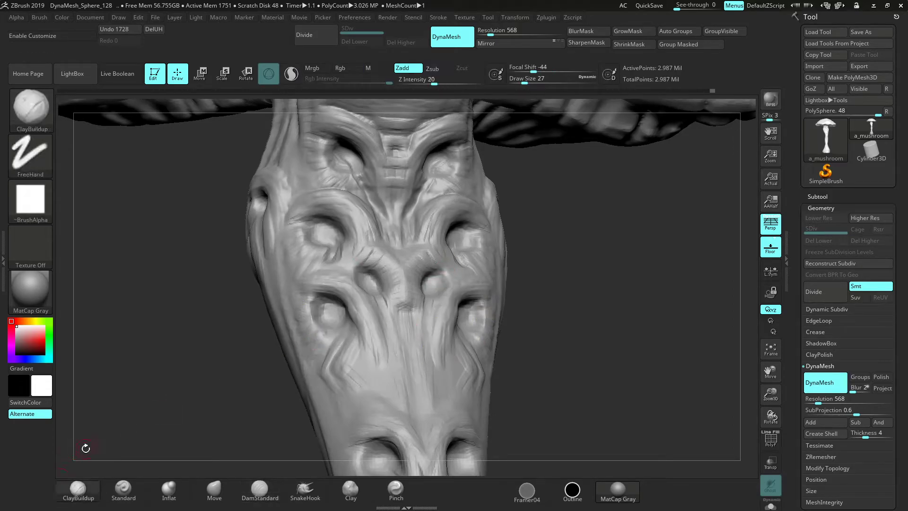
mouse_move(582, 303)
mouse_down()
mouse_move(550, 308)
mouse_move(586, 313)
mouse_up()
key(space)
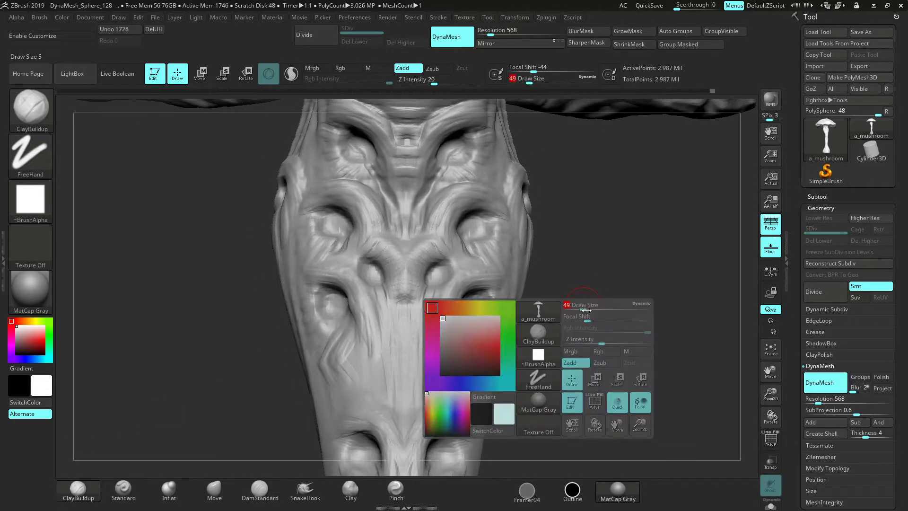
alt+drag(607, 358, 586, 292)
drag(402, 221, 389, 253)
drag(397, 236, 381, 269)
mouse_move(401, 222)
mouse_down()
mouse_move(389, 258)
mouse_move(397, 245)
mouse_up()
drag(413, 209, 400, 238)
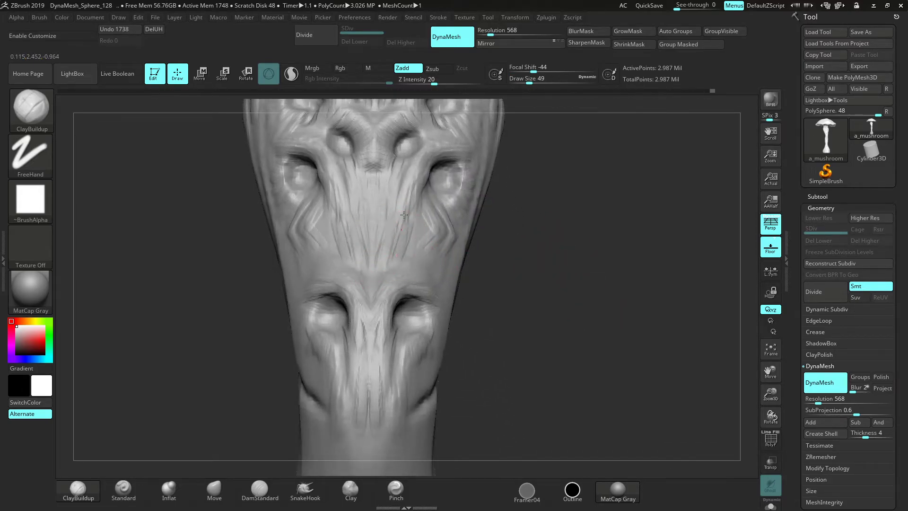
Smooth the central stem strands and the bridge between the small central eye sockets
mouse_move(513, 250)
mouse_down()
mouse_move(426, 268)
mouse_move(393, 255)
mouse_up()
key(shift)
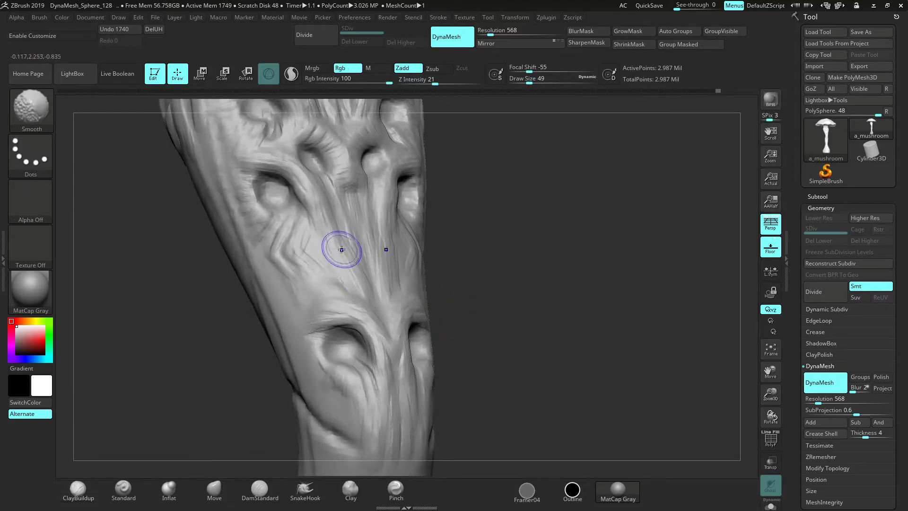
drag(547, 253, 334, 326)
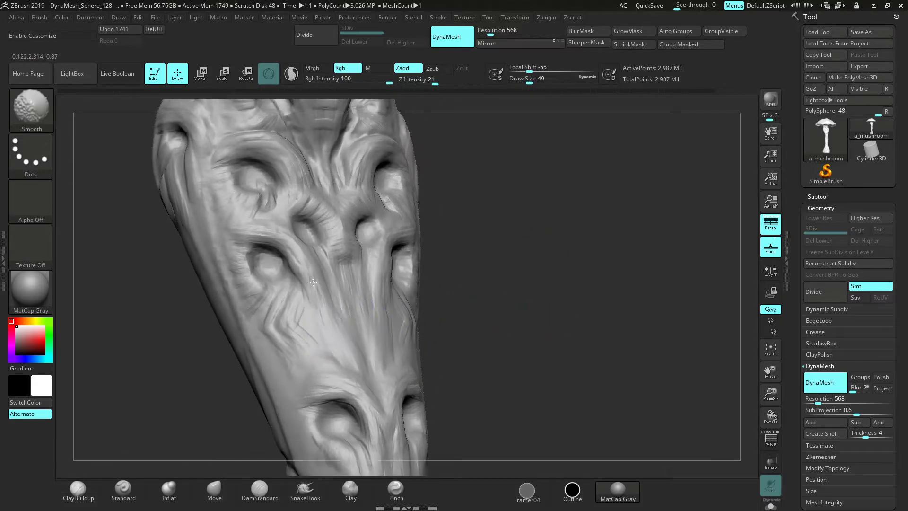
shift+drag(326, 236, 357, 217)
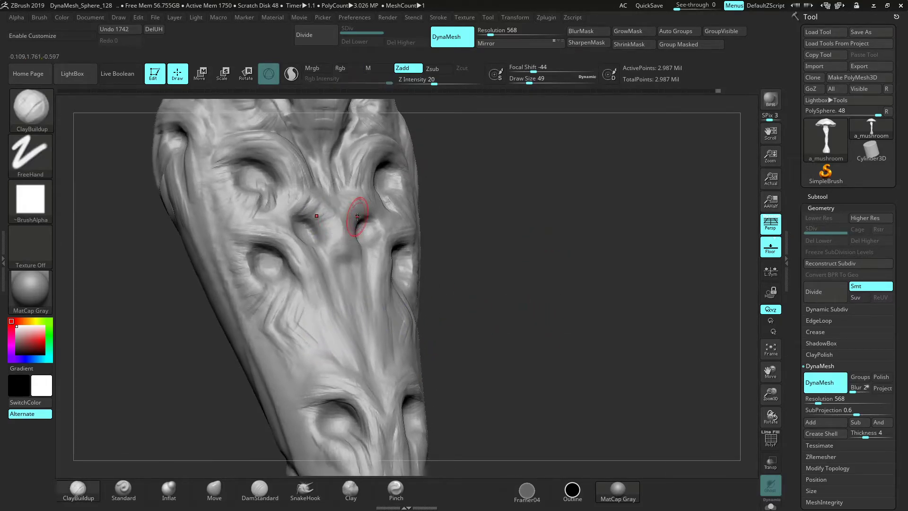
Build up strands around the small central eye sockets and blend them into the neighbouring ridges
drag(496, 264, 336, 244)
mouse_move(495, 283)
mouse_down()
mouse_move(307, 283)
mouse_move(291, 258)
mouse_move(277, 261)
mouse_move(313, 267)
mouse_up()
key(shift)
mouse_move(614, 326)
mouse_down()
mouse_move(590, 345)
mouse_move(598, 346)
mouse_up()
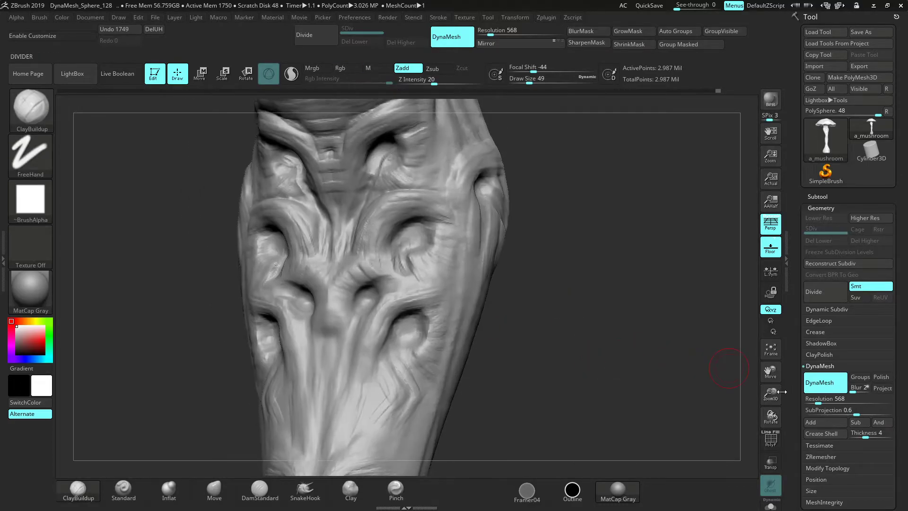
Smooth the brow ridge above the top eye sockets
drag(774, 393, 742, 364)
drag(509, 284, 503, 255)
key(shift)
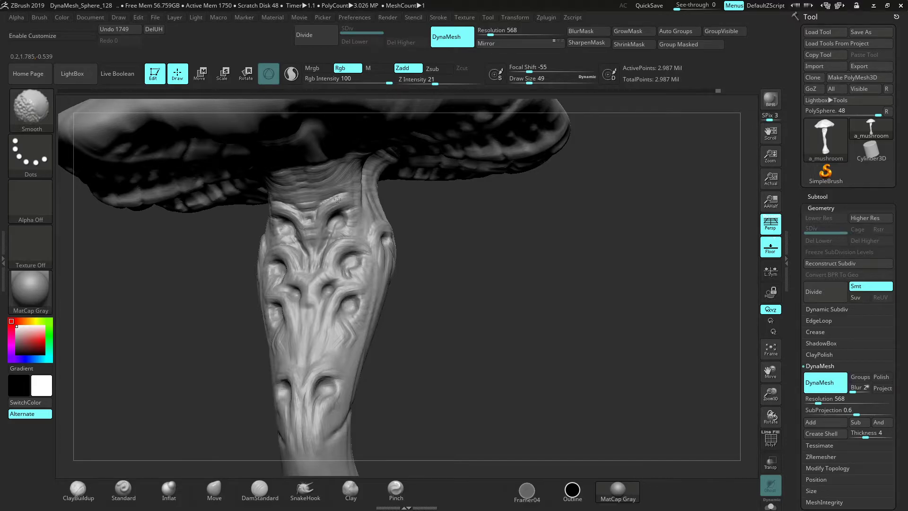
shift+drag(335, 200, 331, 208)
Carve a row of short cross ridges along the V-shaped strands between the upper eye sockets with DamStandard at draw size 14
click(259, 489)
drag(771, 394, 782, 487)
key(space)
mouse_move(557, 270)
mouse_down()
mouse_move(549, 269)
mouse_move(648, 320)
mouse_move(636, 323)
mouse_up()
key(shift)
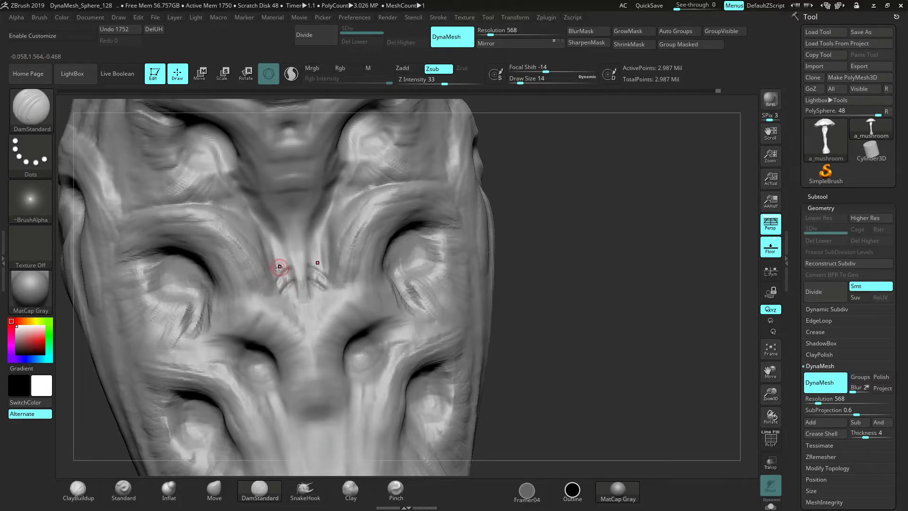
drag(283, 256, 273, 275)
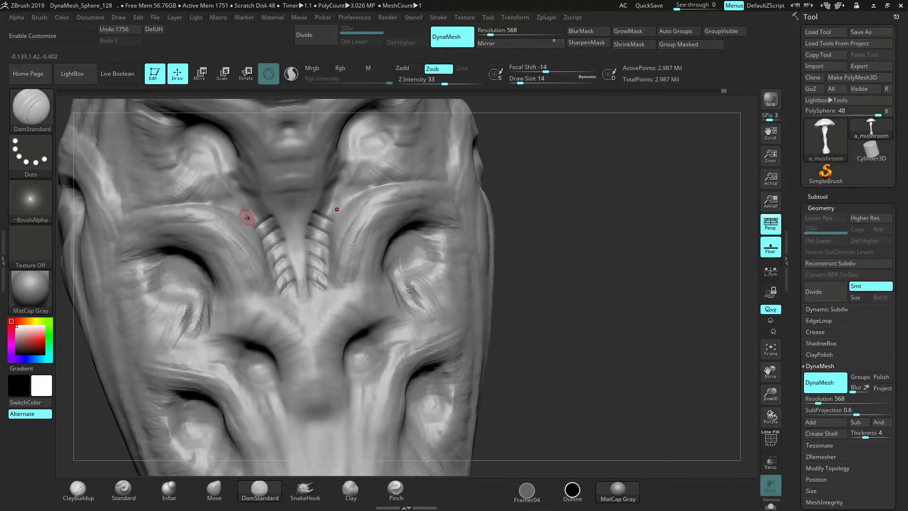
drag(251, 201, 242, 217)
alt+drag(599, 222, 602, 264)
mouse_move(241, 229)
mouse_down()
mouse_move(225, 253)
mouse_move(236, 219)
mouse_move(218, 239)
mouse_move(229, 213)
mouse_move(213, 235)
mouse_up()
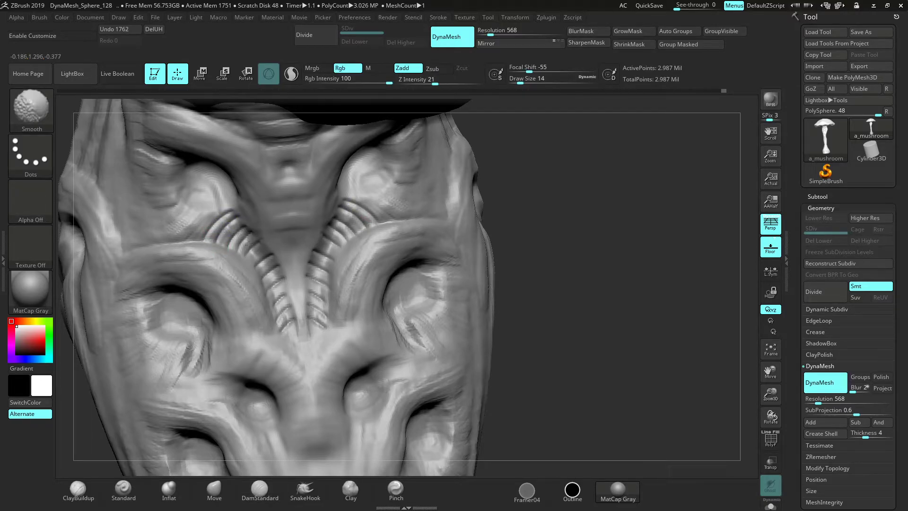
Soften the cross-ridged V-shaped strands where they meet at the stem's centre
alt+drag(629, 347, 511, 259)
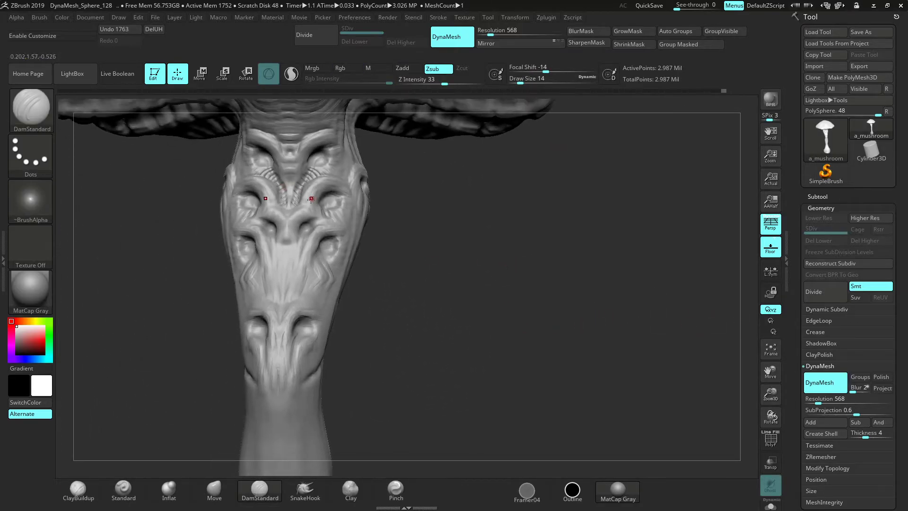
drag(361, 204, 433, 260)
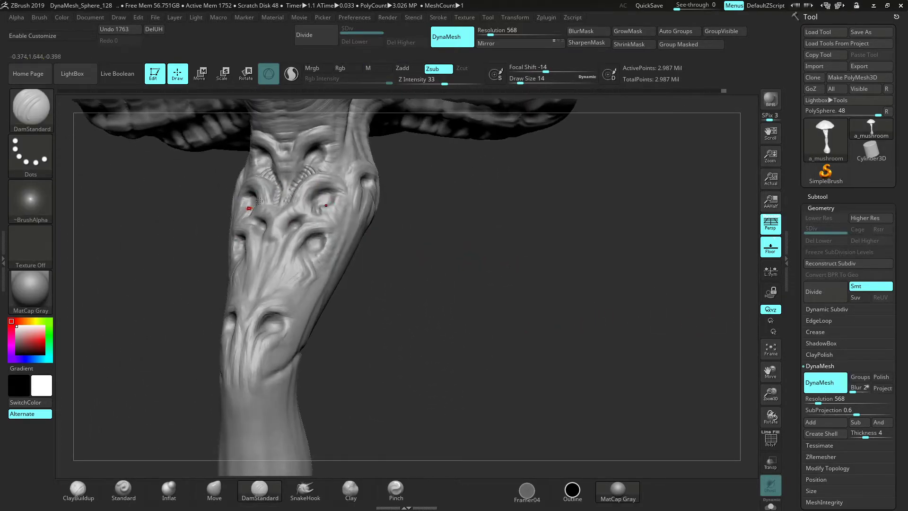
mouse_move(303, 179)
shift+mouse_down()
mouse_move(308, 169)
mouse_move(287, 195)
shift+mouse_up()
Carve arched creases into the centre between the top brows with DamStandard at draw size 27
alt+drag(393, 228, 395, 264)
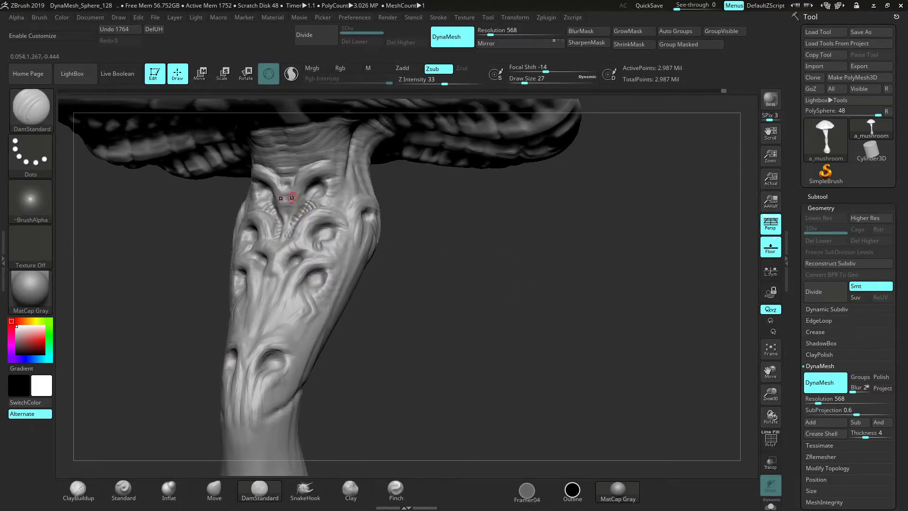
drag(505, 249, 595, 352)
drag(741, 369, 510, 312)
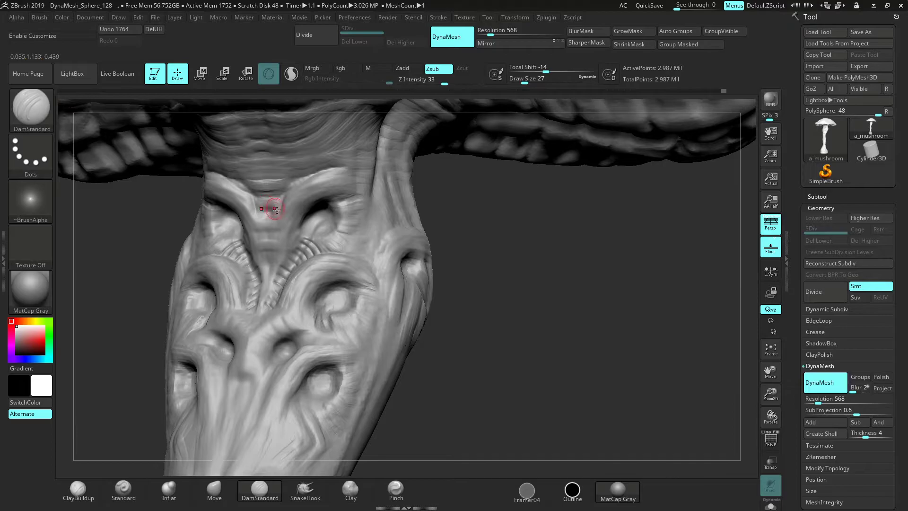
drag(508, 258, 526, 250)
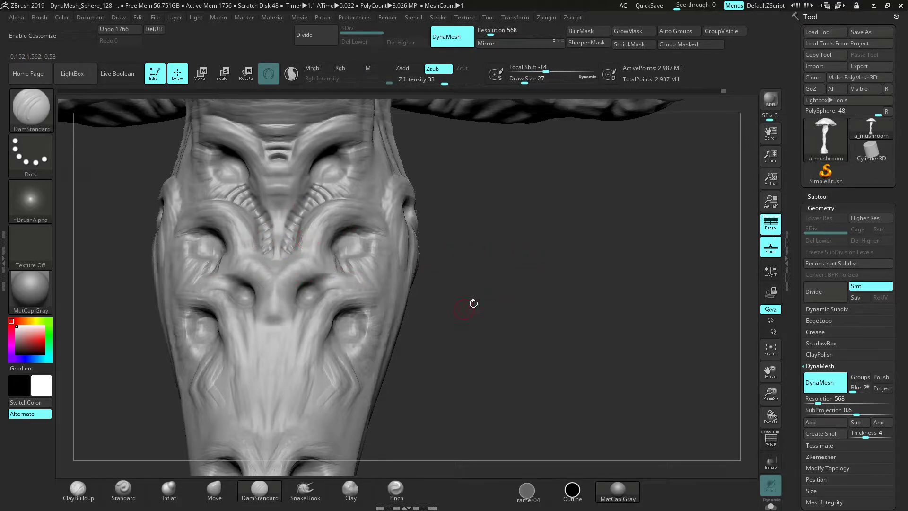
drag(471, 303, 468, 283)
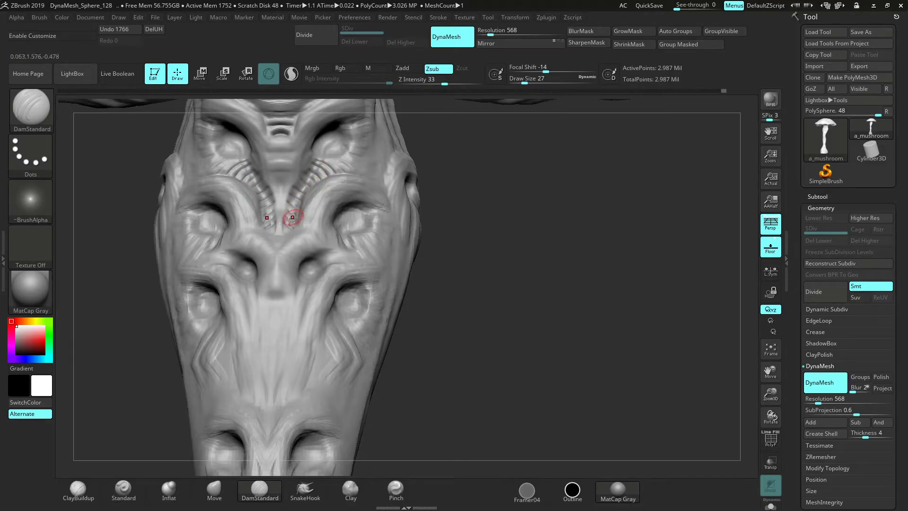
mouse_move(287, 252)
shift+mouse_down()
mouse_move(308, 261)
mouse_move(279, 343)
mouse_move(325, 380)
shift+mouse_up()
drag(766, 394, 729, 328)
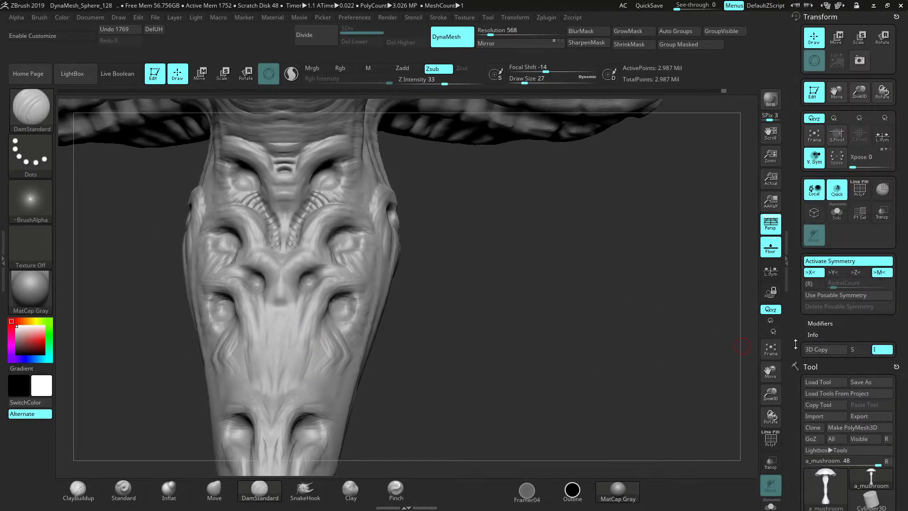
drag(793, 340, 797, 192)
drag(799, 149, 789, 244)
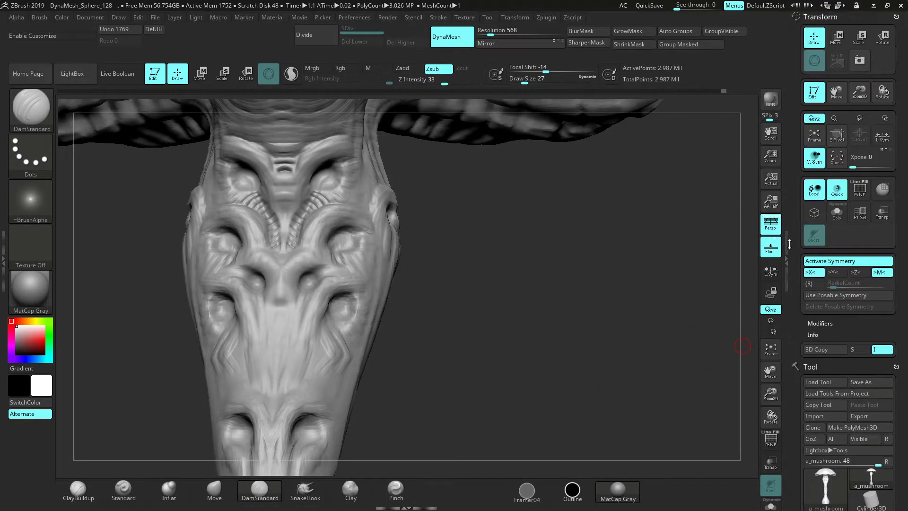
click(896, 17)
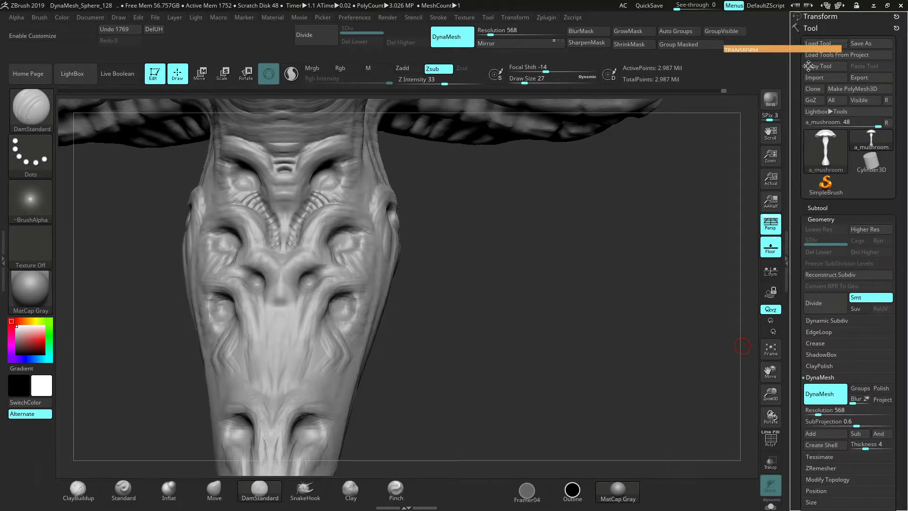
Smooth the central strands between and below the lowest eye sockets at draw size 49
alt+drag(549, 322, 594, 229)
key(space)
mouse_move(521, 263)
mouse_down()
mouse_move(526, 273)
mouse_move(553, 250)
mouse_up()
shift+drag(328, 323, 320, 310)
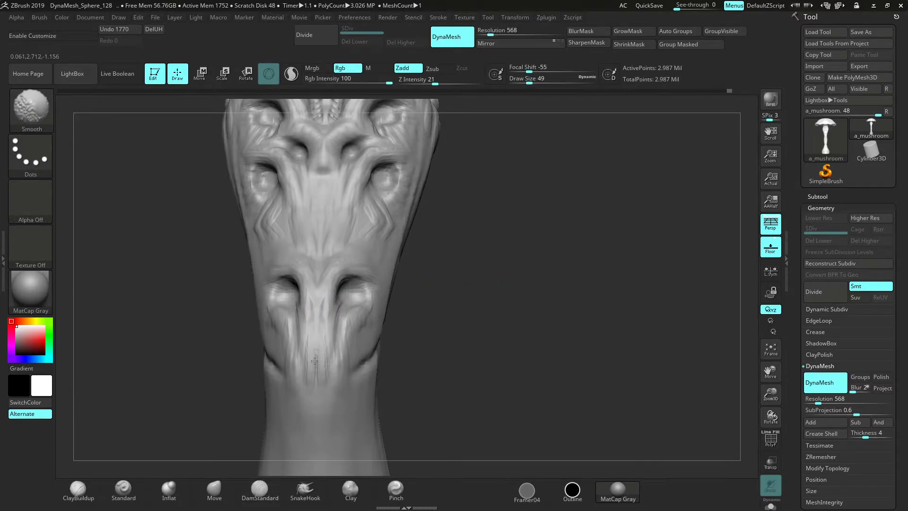
shift+drag(315, 354, 315, 366)
Carve short cross ridges down the inner strands below the lowest eye sockets with DamStandard at draw size 29
drag(770, 394, 709, 426)
alt+drag(582, 339, 579, 311)
key(space)
mouse_move(358, 340)
mouse_down()
mouse_move(345, 337)
mouse_move(359, 276)
mouse_up()
key(shift)
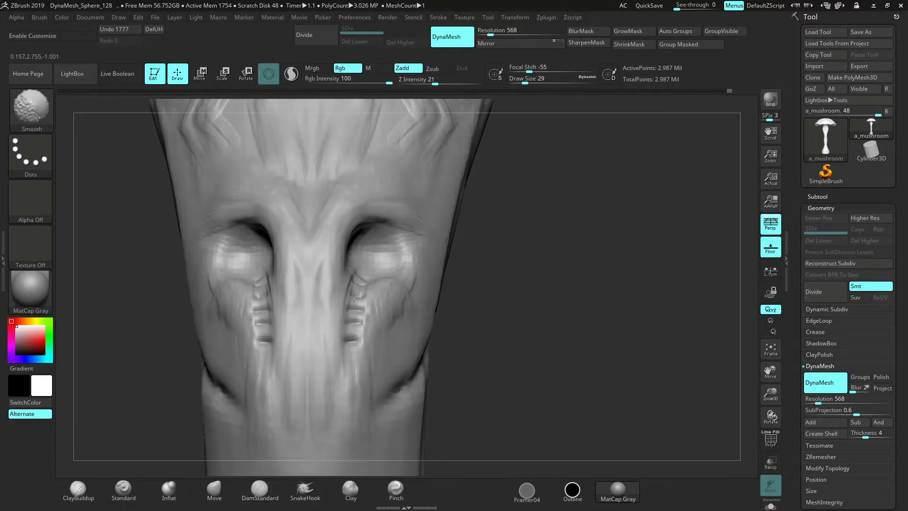
Extend the cross ridges into curved creases beneath the lowest eye sockets, deepening them at draw size 74
mouse_move(743, 364)
mouse_down()
mouse_move(717, 318)
mouse_move(610, 292)
mouse_move(602, 308)
mouse_up()
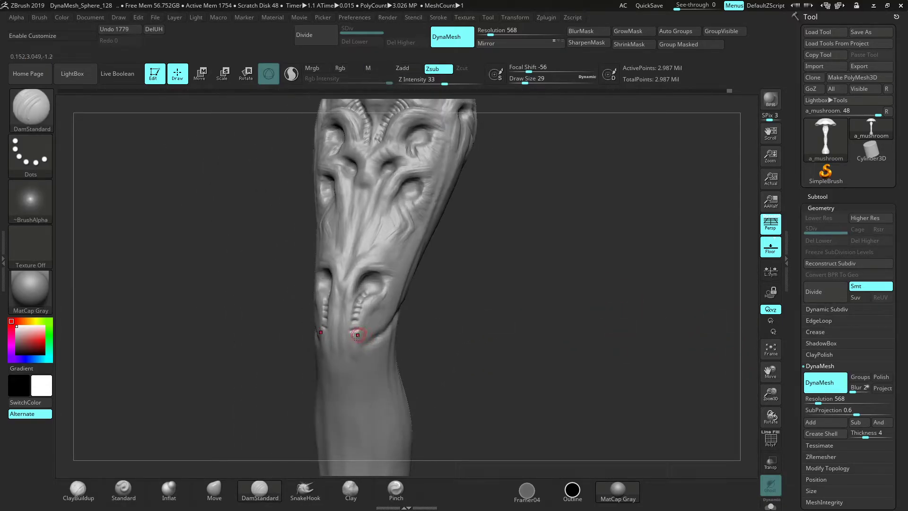
shift+drag(350, 337, 356, 336)
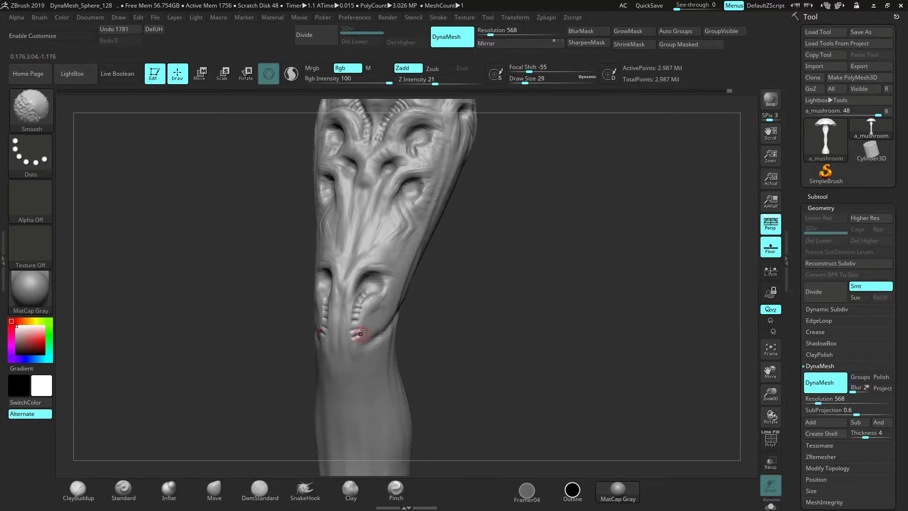
key(space)
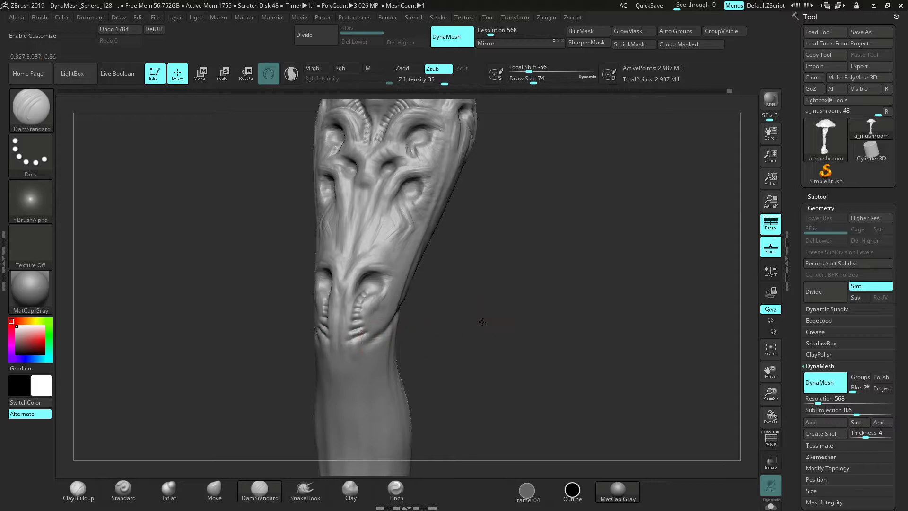
drag(478, 321, 352, 341)
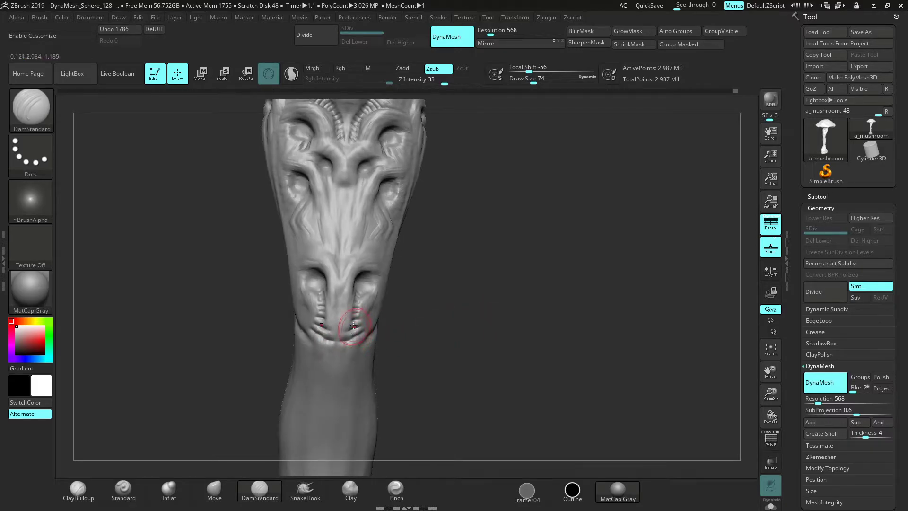
drag(633, 303, 575, 338)
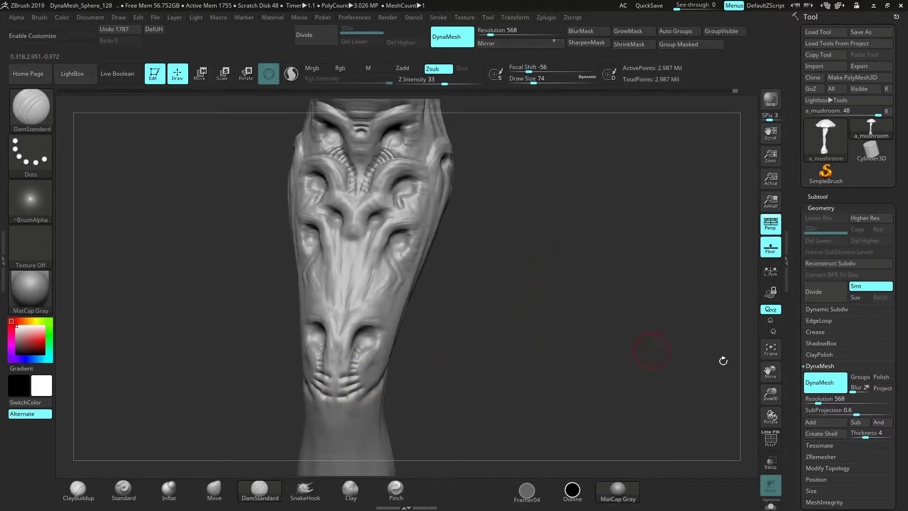
Deepen the grooves in the wavy strands around the third-row eye sockets and smooth their edges
drag(770, 394, 752, 405)
drag(685, 349, 636, 347)
mouse_move(399, 224)
mouse_down()
mouse_move(400, 251)
mouse_move(383, 263)
mouse_up()
mouse_move(410, 219)
mouse_down()
mouse_move(423, 242)
mouse_move(372, 277)
mouse_up()
shift+drag(546, 295, 509, 290)
mouse_move(396, 269)
shift+mouse_down()
mouse_move(415, 247)
mouse_move(407, 213)
shift+mouse_up()
Smooth the long strands and the rim beside the stem's side eye sockets
mouse_move(680, 303)
mouse_down()
mouse_move(665, 361)
mouse_move(644, 291)
mouse_move(634, 290)
mouse_move(630, 334)
mouse_move(600, 337)
mouse_move(595, 368)
mouse_move(558, 342)
mouse_up()
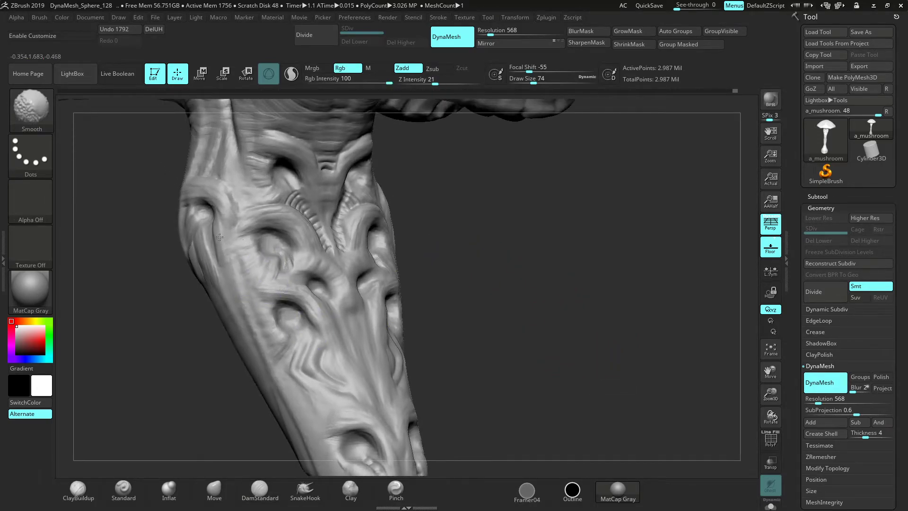
shift+drag(220, 236, 222, 251)
drag(559, 294, 416, 263)
alt+drag(416, 262, 438, 292)
shift+drag(226, 258, 226, 284)
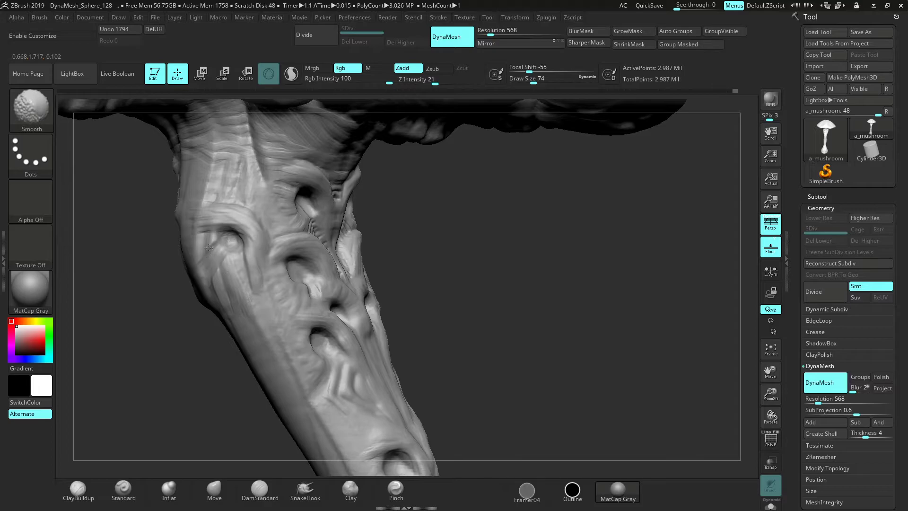
Carve a deep crease under the brow of the side eye sockets with DamStandard
drag(410, 280, 462, 247)
mouse_move(224, 241)
mouse_down()
mouse_move(188, 274)
mouse_move(199, 233)
mouse_up()
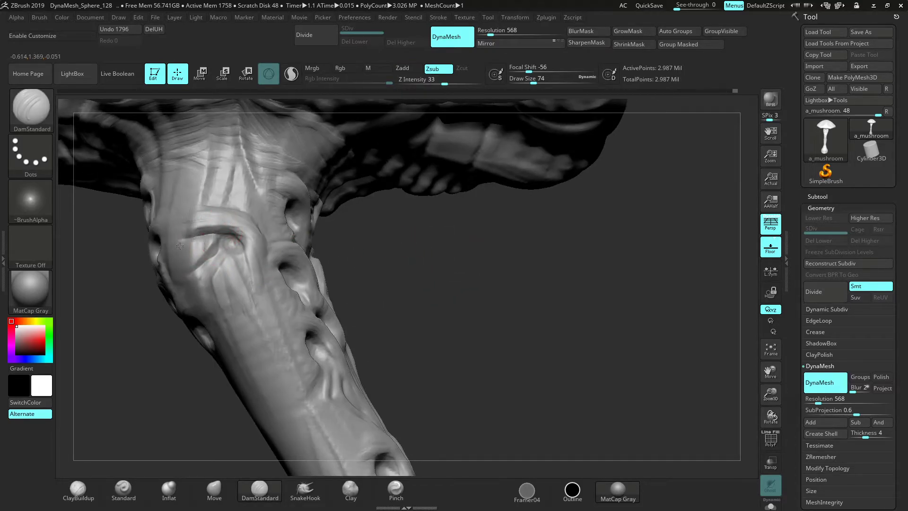
drag(418, 261, 312, 272)
Deepen the creases under the brows of the upper front eye sockets and the small central sockets
drag(537, 256, 514, 248)
drag(290, 229, 244, 232)
drag(489, 283, 500, 256)
drag(273, 281, 245, 296)
drag(520, 300, 473, 295)
drag(518, 282, 482, 289)
mouse_move(313, 303)
mouse_down()
mouse_move(263, 300)
mouse_move(311, 301)
mouse_move(324, 307)
mouse_move(318, 315)
mouse_up()
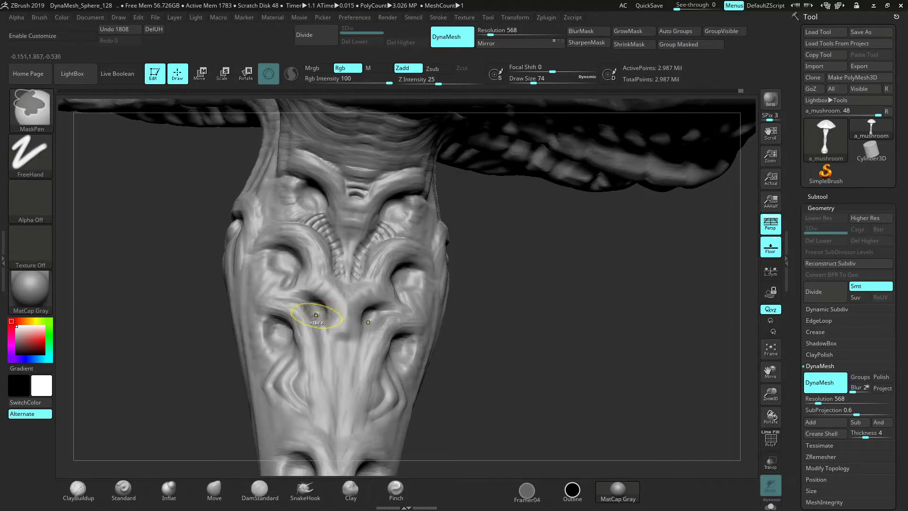
Switch the Windows keyboard input language and undo the last strokes on the small central eye sockets
click(873, 5)
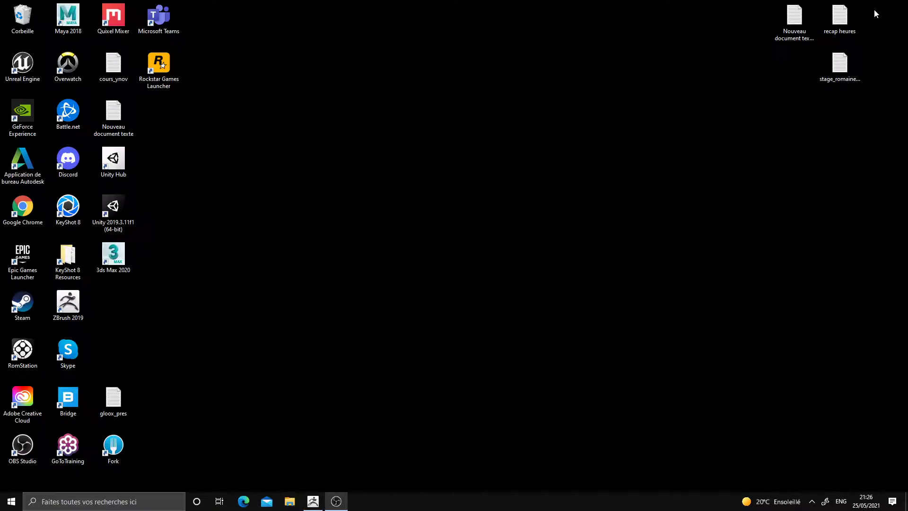
click(837, 499)
click(823, 418)
click(320, 500)
key(ctrl)
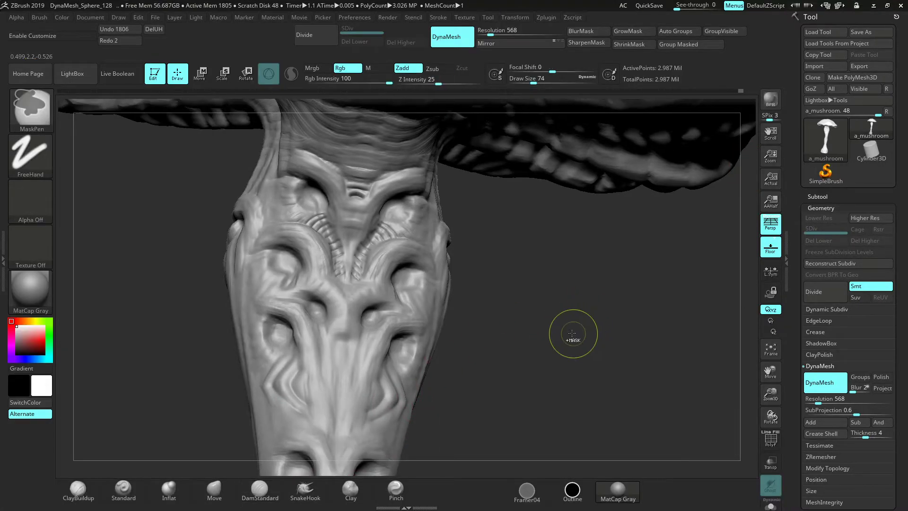
Carve radiating grooves around the outer edge of the stem's third-row eye sockets using DamStandard at draw size 37
key(ctrl+z)
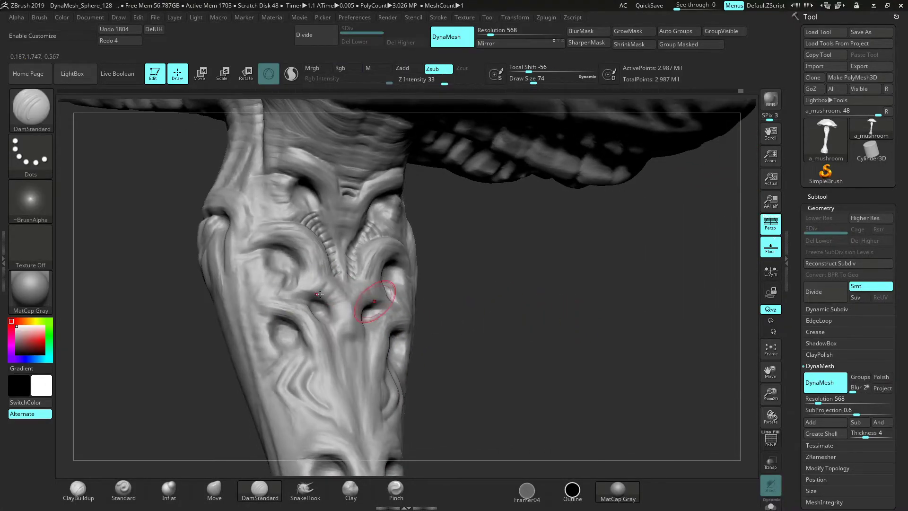
mouse_move(315, 303)
mouse_down()
mouse_move(286, 291)
mouse_move(305, 297)
mouse_move(285, 294)
mouse_move(293, 302)
mouse_up()
key(space)
alt+drag(474, 317, 474, 224)
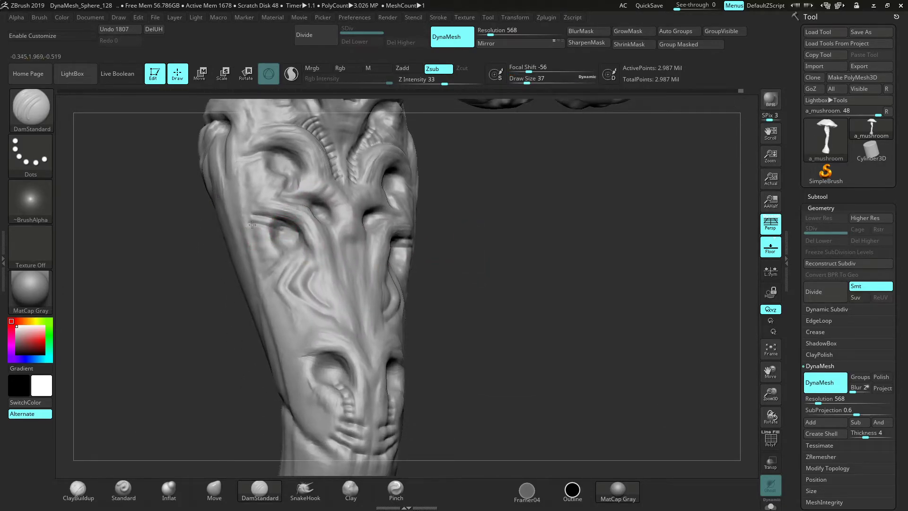
mouse_move(273, 235)
mouse_down()
mouse_move(279, 256)
mouse_move(270, 263)
mouse_up()
mouse_move(552, 257)
shift+mouse_down()
mouse_move(543, 304)
mouse_move(420, 294)
mouse_move(374, 314)
shift+mouse_up()
mouse_move(729, 370)
mouse_down()
mouse_move(733, 381)
mouse_move(617, 357)
mouse_move(612, 343)
mouse_up()
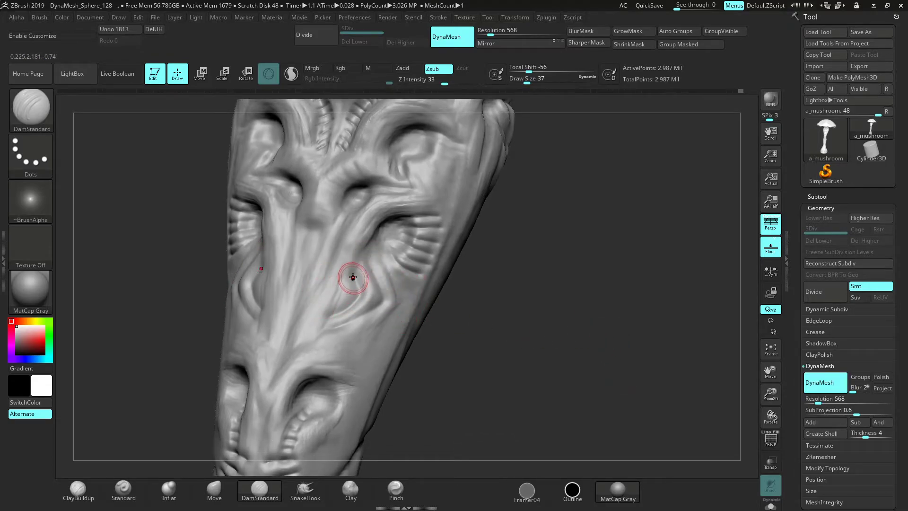
Carve a row of small notches along the inner curved fold below the grooved sockets and soften them
mouse_move(265, 221)
mouse_down()
mouse_move(364, 287)
mouse_move(354, 279)
mouse_move(357, 305)
mouse_move(334, 314)
mouse_up()
key(ctrl+z)
drag(333, 315, 330, 318)
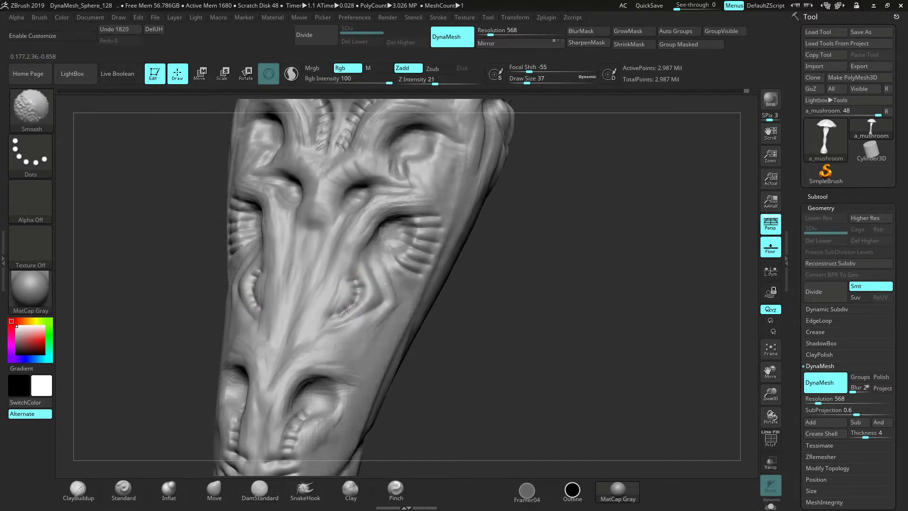
mouse_move(553, 336)
mouse_down()
mouse_move(569, 342)
mouse_move(509, 338)
mouse_up()
shift+drag(372, 277, 371, 282)
Cut fine grooves with DamStandard into the outer curved fold beside the row of notches
drag(467, 313, 437, 307)
drag(378, 268, 369, 269)
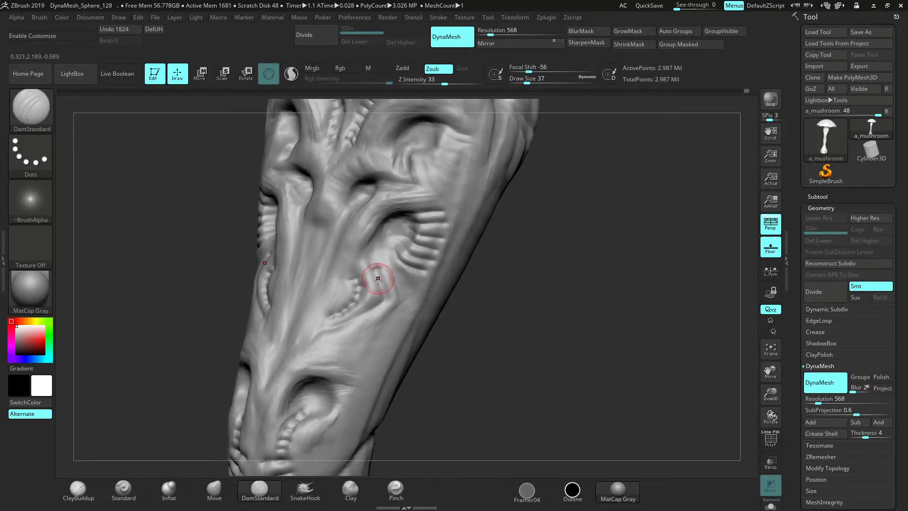
mouse_move(380, 300)
mouse_down()
mouse_move(337, 325)
mouse_move(353, 317)
mouse_up()
drag(774, 397, 773, 338)
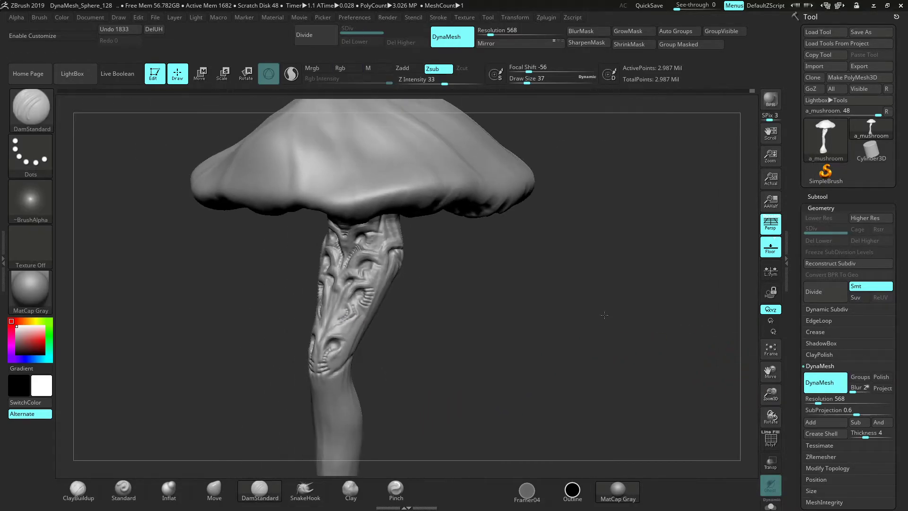
Switch to the ClayBuildup brush at draw size 39 for the undetailed opposite face of the stem
drag(606, 316, 574, 329)
click(79, 488)
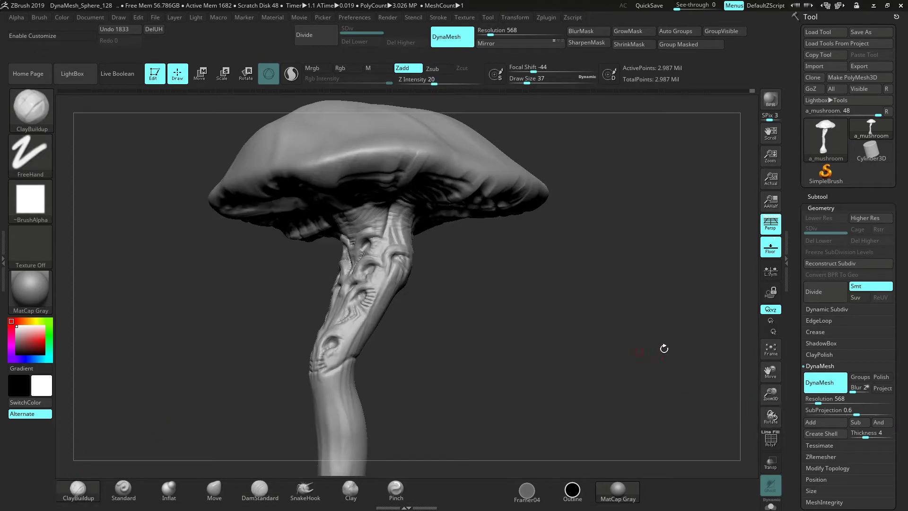
drag(779, 401, 776, 438)
drag(628, 328, 460, 254)
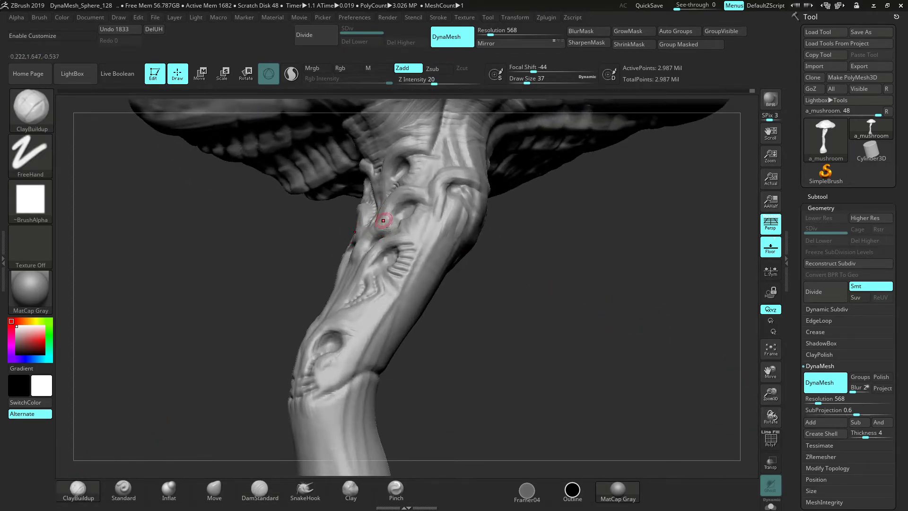
drag(526, 289, 603, 305)
key(space)
drag(501, 306, 514, 306)
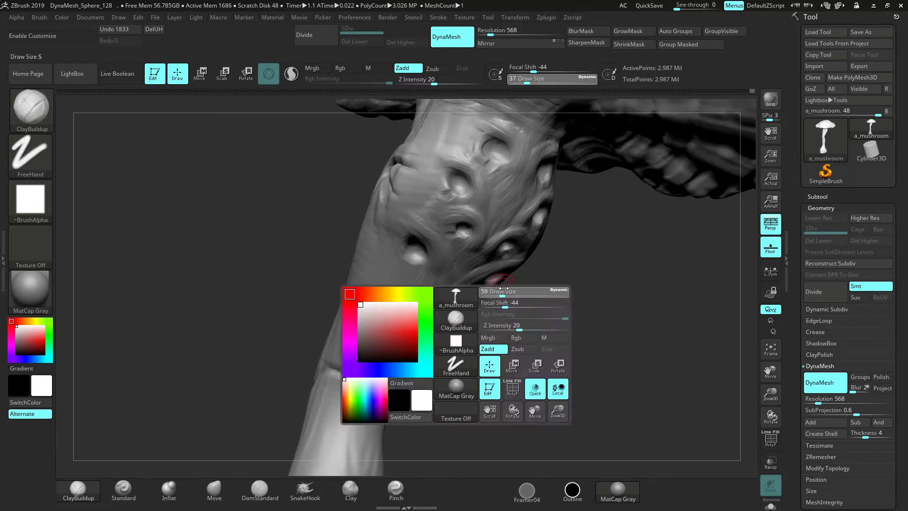
mouse_move(602, 319)
shift+mouse_down()
mouse_move(577, 312)
mouse_move(584, 365)
shift+mouse_up()
drag(769, 394, 758, 410)
mouse_move(640, 325)
mouse_down()
mouse_move(636, 316)
mouse_move(678, 287)
mouse_move(637, 350)
mouse_move(591, 338)
mouse_move(308, 169)
mouse_move(353, 190)
mouse_move(370, 217)
mouse_up()
key(space)
Sculpt clay ridges around and between the upper eye sockets on the stem's opposite face
drag(364, 215, 372, 244)
drag(361, 197, 376, 226)
mouse_move(363, 198)
mouse_down()
mouse_move(371, 237)
mouse_move(366, 189)
mouse_up()
drag(403, 229, 389, 204)
mouse_move(383, 196)
mouse_down()
mouse_move(403, 251)
mouse_move(407, 244)
mouse_up()
mouse_move(395, 194)
mouse_down()
mouse_move(410, 236)
mouse_move(434, 214)
mouse_up()
right_drag(454, 233, 462, 200)
drag(404, 191, 428, 204)
drag(407, 195, 437, 217)
drag(603, 352, 586, 382)
drag(413, 168, 432, 185)
mouse_move(389, 161)
mouse_down()
mouse_move(423, 176)
mouse_move(399, 163)
mouse_up()
drag(137, 340, 191, 338)
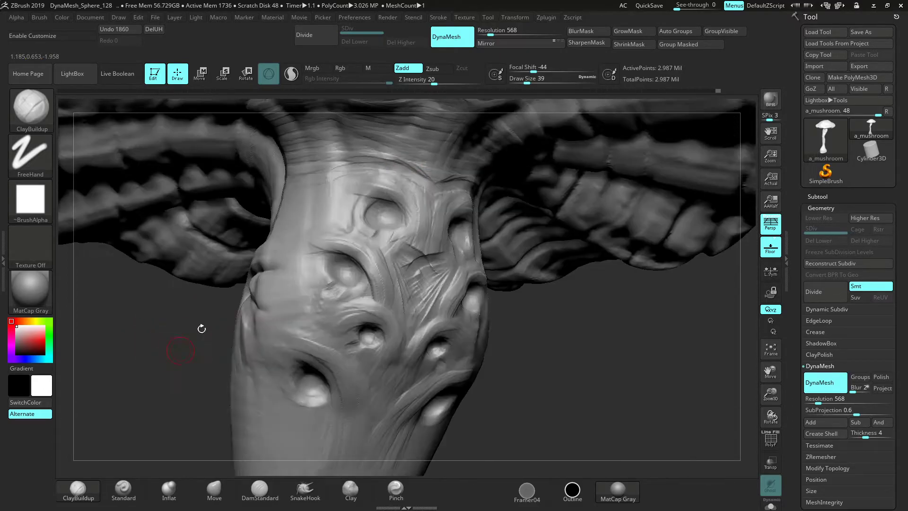
Build a brow ridge above the topmost sockets and smooth the folds around the upper two rows
mouse_move(361, 175)
alt+mouse_down()
mouse_move(334, 180)
mouse_move(342, 175)
mouse_move(328, 196)
alt+mouse_up()
mouse_move(356, 171)
mouse_down()
mouse_move(331, 191)
mouse_move(339, 178)
mouse_move(433, 180)
mouse_up()
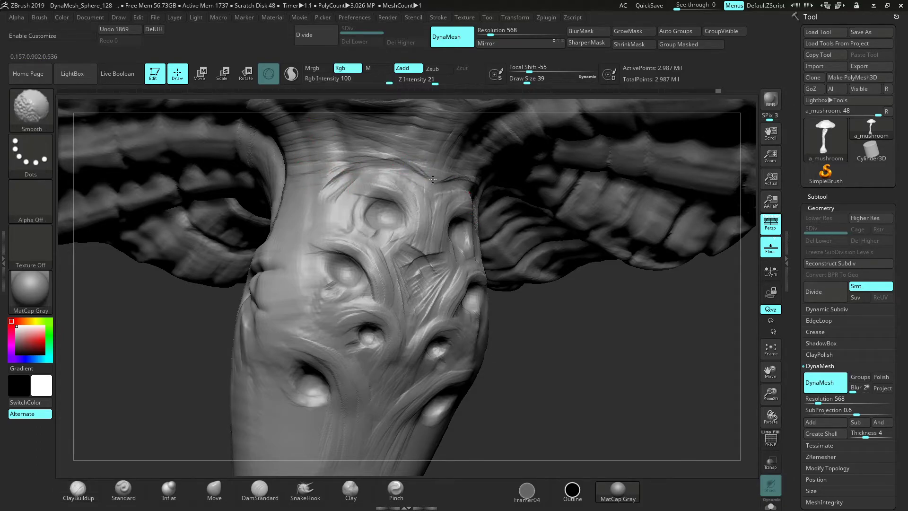
shift+drag(354, 182, 372, 184)
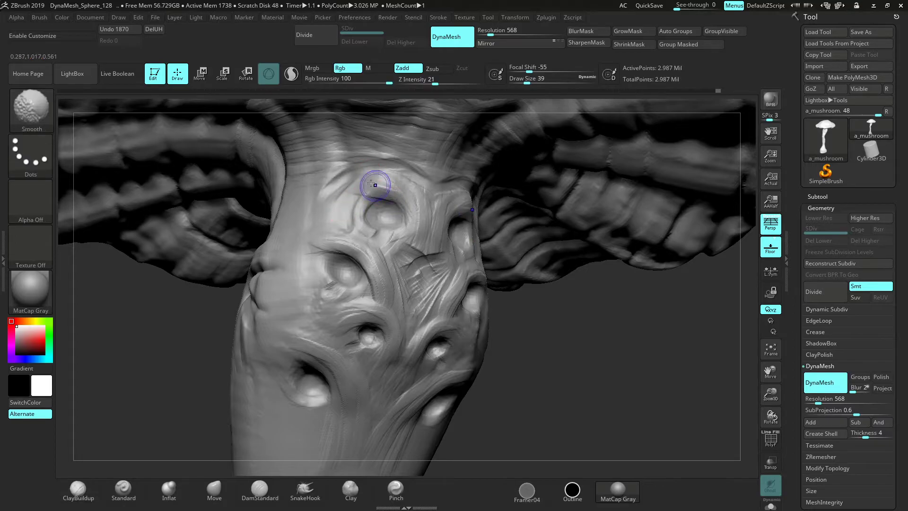
shift+drag(350, 243, 331, 247)
shift+drag(353, 249, 334, 243)
shift+drag(381, 291, 400, 253)
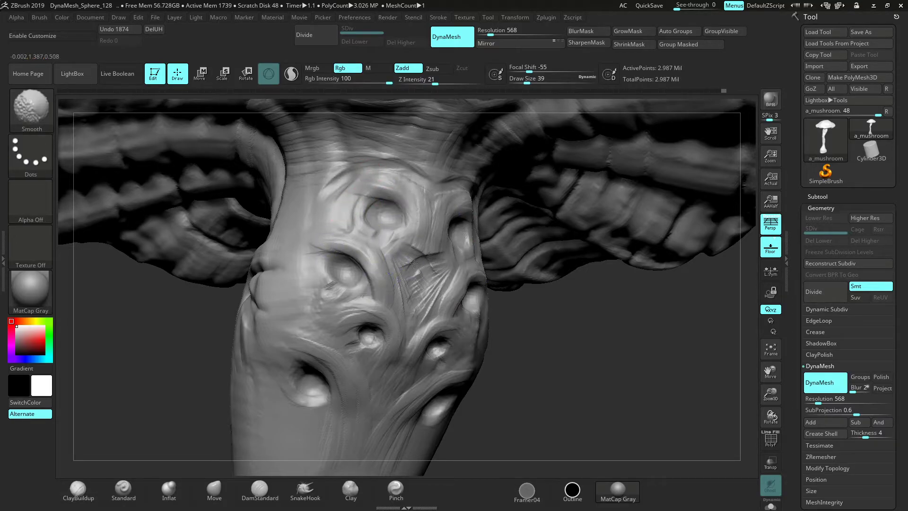
Layer V-shaped clay folds down the centre between the upper eye sockets and smooth their edges
drag(524, 352, 472, 317)
alt+drag(384, 255, 420, 264)
mouse_move(389, 237)
alt+mouse_down()
mouse_move(420, 257)
mouse_move(416, 275)
alt+mouse_up()
drag(390, 244, 416, 278)
drag(382, 240, 410, 278)
drag(378, 248, 409, 284)
mouse_move(386, 260)
mouse_down()
mouse_move(417, 325)
mouse_move(428, 287)
mouse_up()
shift+drag(441, 254, 450, 263)
Shape the inside of the topmost and second-row eye sockets with short ClayBuildup strokes
drag(638, 420, 624, 371)
drag(588, 398, 594, 422)
mouse_move(463, 203)
mouse_down()
mouse_move(465, 213)
mouse_move(446, 209)
mouse_up()
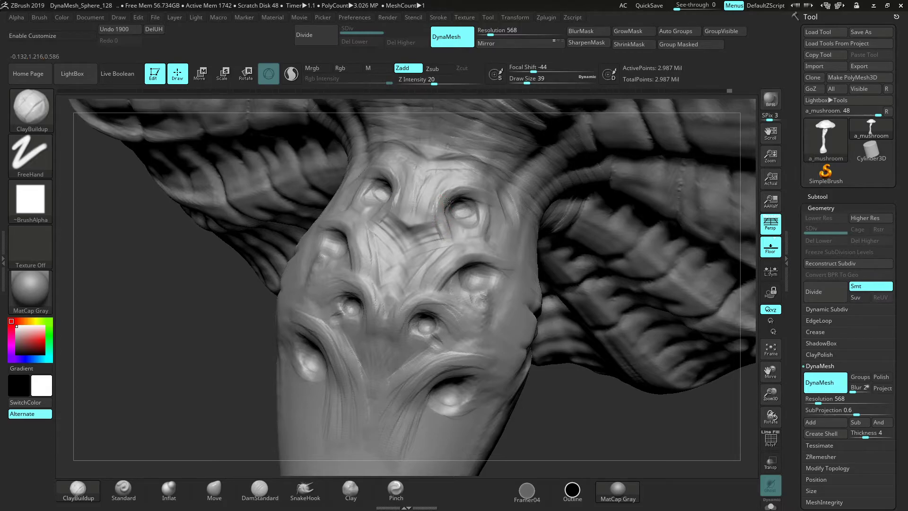
drag(568, 431, 523, 361)
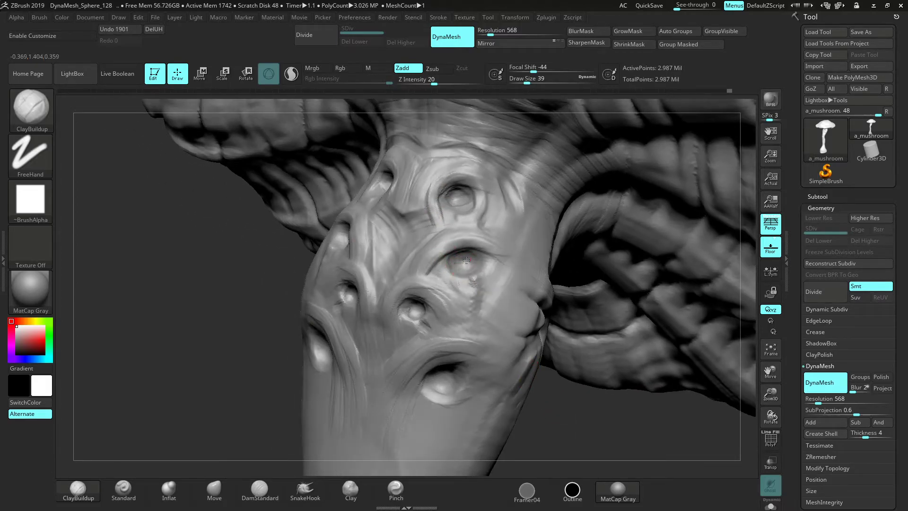
drag(478, 258, 496, 255)
drag(434, 258, 428, 273)
key(space)
mouse_move(480, 297)
mouse_down()
mouse_move(479, 275)
mouse_move(466, 268)
mouse_up()
Sculpt a small fold inside the third-row sockets at draw size 46 and smooth the ridges beside them
alt+drag(561, 430, 569, 367)
mouse_move(587, 399)
mouse_down()
mouse_move(569, 392)
mouse_move(633, 411)
mouse_up()
mouse_move(403, 260)
mouse_down()
mouse_move(428, 270)
mouse_move(415, 264)
mouse_move(408, 276)
mouse_up()
key(space)
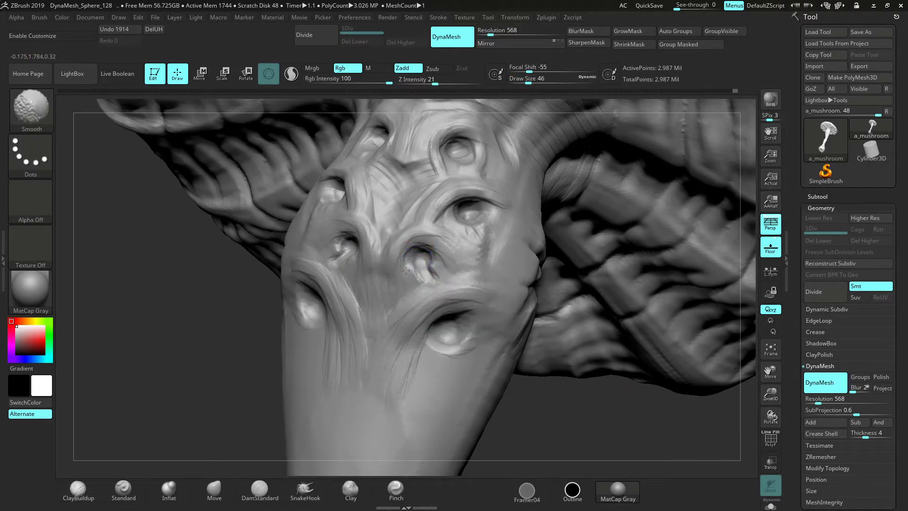
mouse_move(403, 228)
shift+mouse_down()
mouse_move(380, 224)
mouse_move(391, 275)
shift+mouse_up()
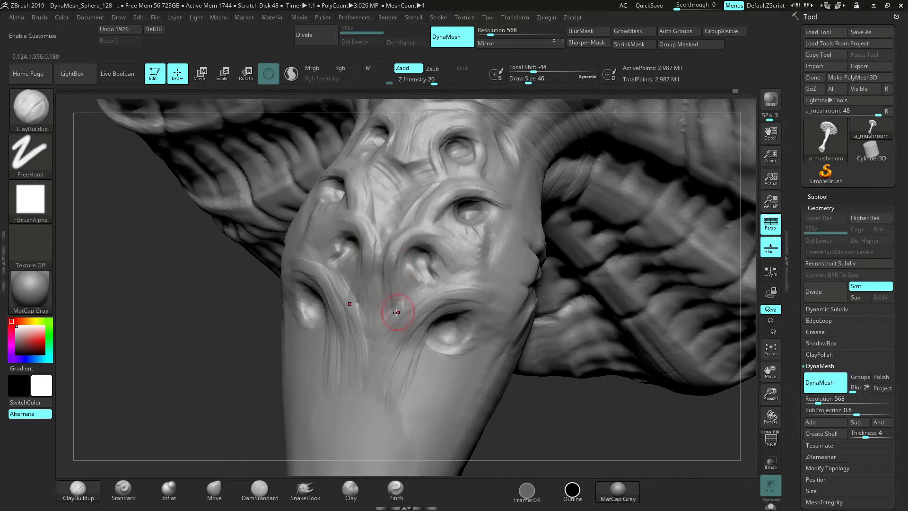
Build strands down the centre between the bottom sockets and add a drip below each bottom socket at draw size 35
right_drag(421, 365, 507, 361)
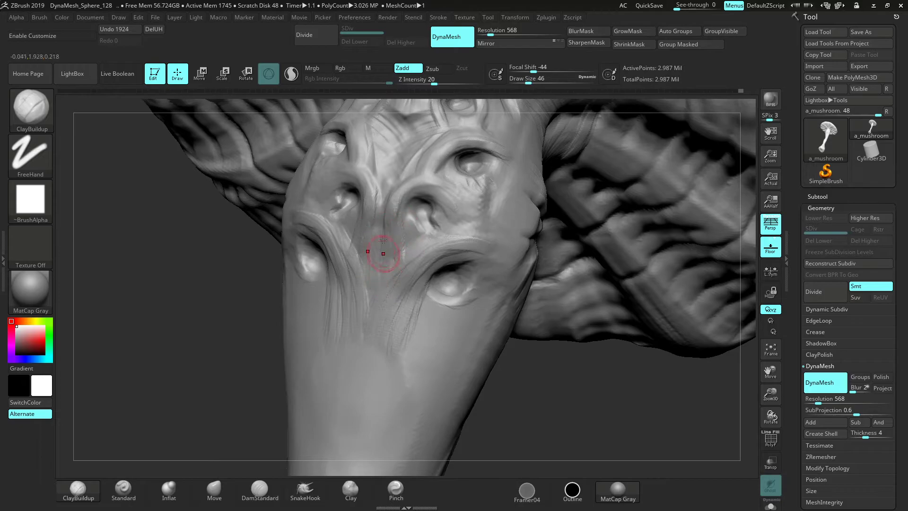
drag(433, 271, 401, 333)
key(space)
drag(463, 316, 466, 314)
key(space)
mouse_move(463, 320)
mouse_down()
mouse_move(460, 291)
mouse_move(462, 326)
mouse_up()
drag(533, 387, 532, 363)
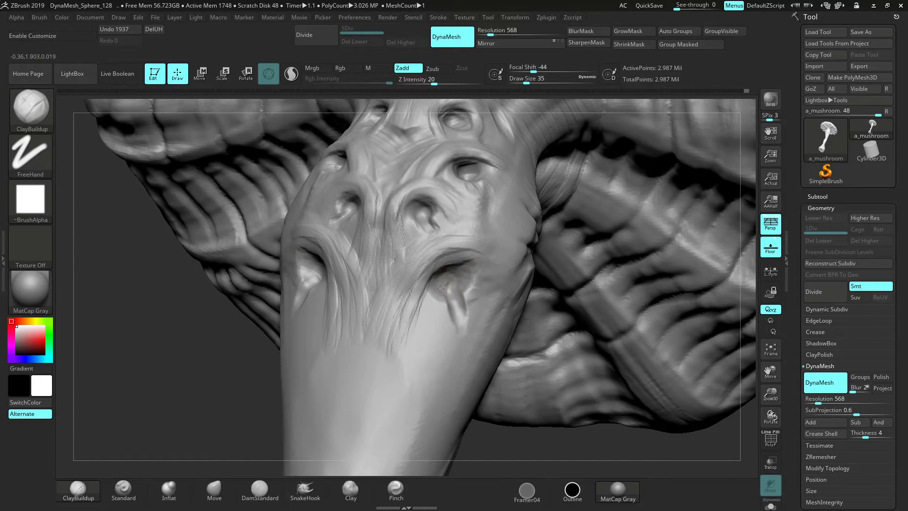
Shape the inner side of the bottom sockets into a second prong running down the stem
alt+drag(439, 284, 419, 313)
alt+drag(441, 289, 421, 331)
mouse_move(430, 287)
alt+mouse_down()
mouse_move(413, 320)
mouse_move(402, 211)
alt+mouse_up()
mouse_move(246, 354)
mouse_down()
mouse_move(223, 359)
mouse_move(231, 425)
mouse_up()
Smooth the central strands and the clay inside the third-row and bottom sockets
shift+drag(396, 217, 405, 275)
mouse_move(609, 339)
mouse_down()
mouse_move(628, 298)
mouse_move(614, 283)
mouse_up()
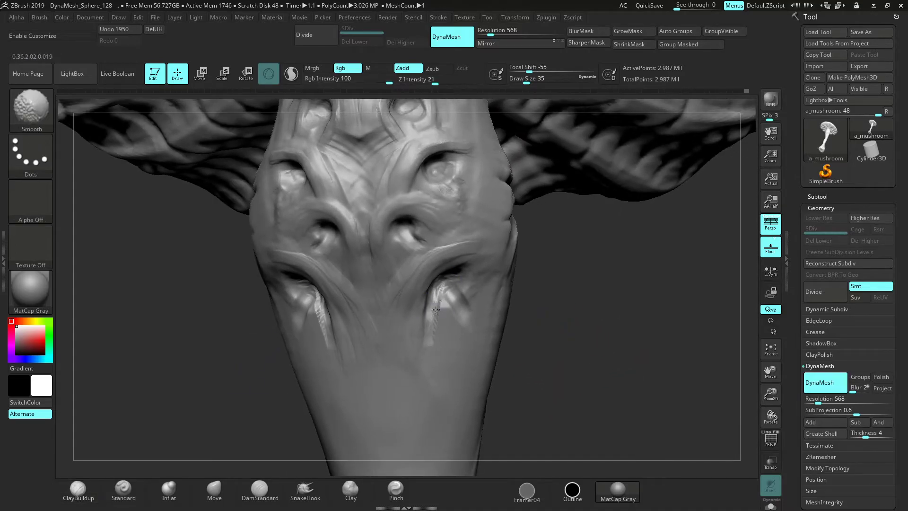
shift+drag(459, 276, 463, 279)
drag(551, 339, 544, 364)
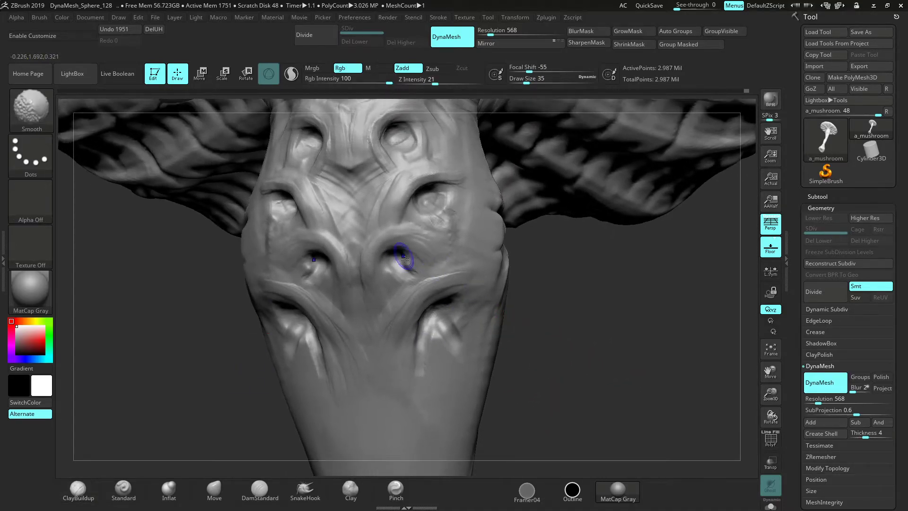
shift+drag(439, 276, 441, 278)
Build up the folds beside and between the third-row sockets and smooth the second-row sockets
drag(747, 400, 724, 391)
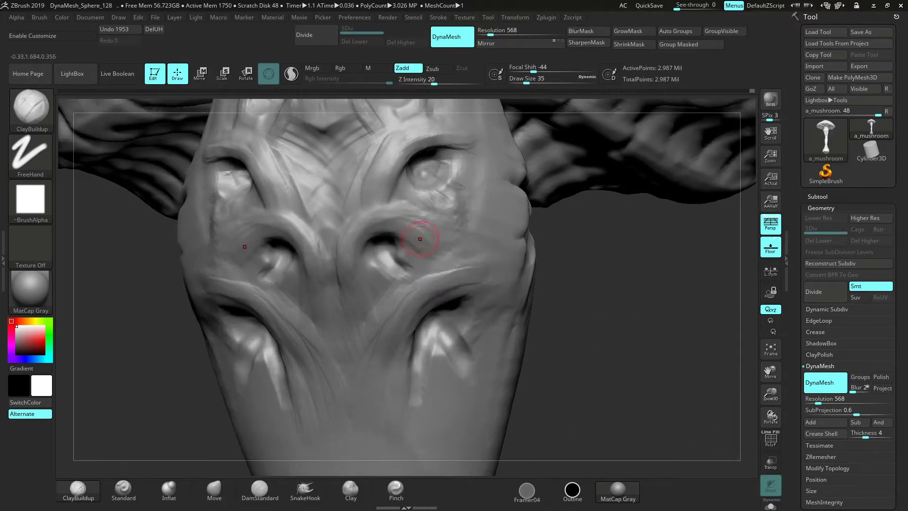
mouse_move(404, 243)
mouse_down()
mouse_move(407, 261)
mouse_move(418, 265)
mouse_up()
drag(646, 322, 629, 283)
mouse_move(358, 247)
mouse_down()
mouse_move(351, 240)
mouse_move(356, 253)
mouse_up()
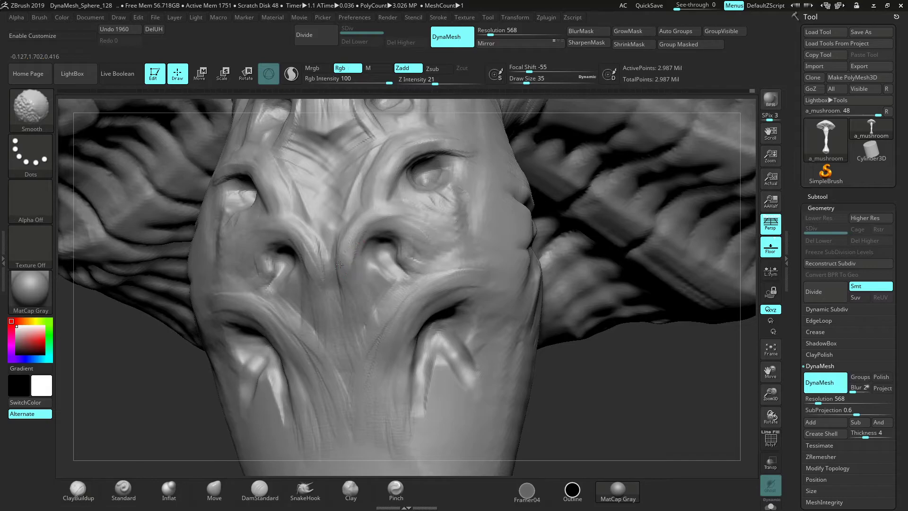
alt+drag(663, 387, 652, 437)
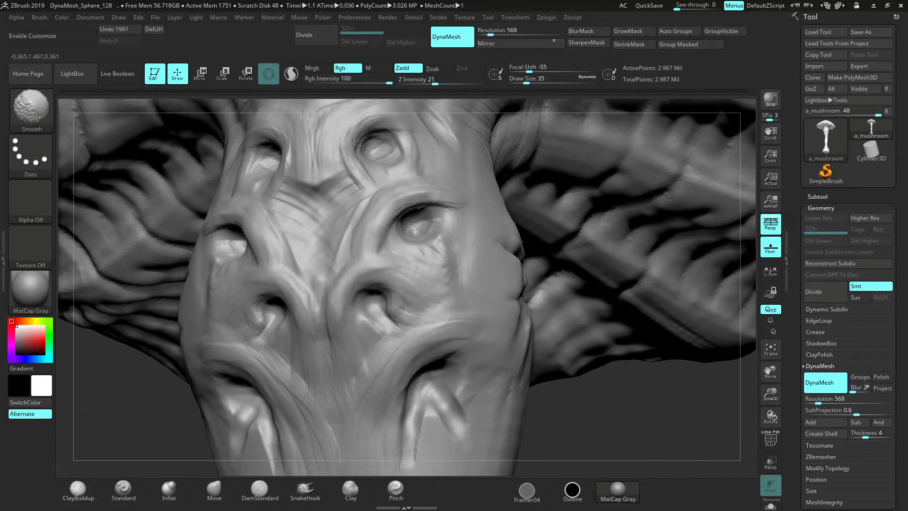
shift+drag(420, 220, 473, 281)
Enlarge the ClayBuildup brush to draw size 80 and add clay around the fold at the stem's side
drag(770, 395, 659, 373)
drag(574, 334, 630, 328)
mouse_move(310, 274)
mouse_down()
mouse_move(340, 282)
mouse_move(331, 278)
mouse_move(340, 274)
mouse_move(371, 301)
mouse_move(380, 372)
mouse_move(359, 291)
mouse_move(336, 282)
mouse_up()
key(space)
drag(570, 347, 609, 346)
drag(587, 314, 368, 272)
drag(524, 303, 466, 291)
drag(295, 194, 282, 212)
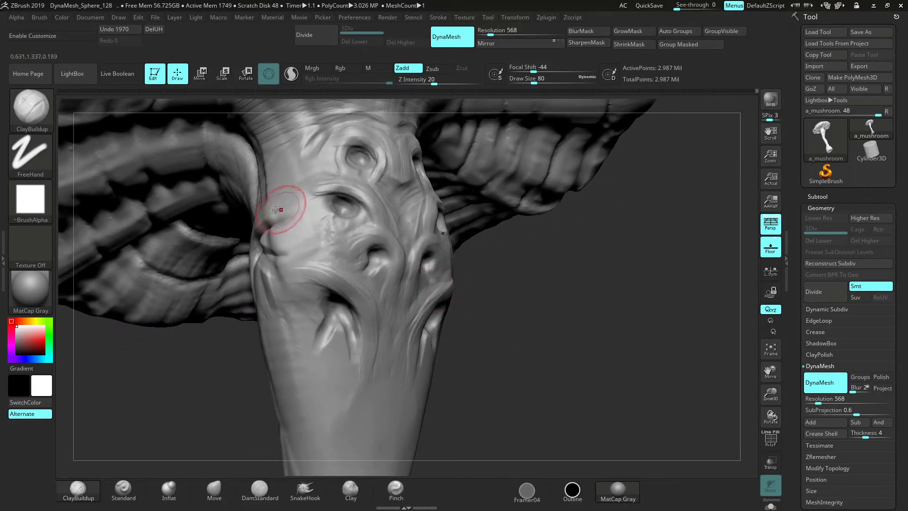
Extend the second-row brow ridge towards the stem's side fold and smooth the surface below the socket
drag(504, 252, 549, 292)
drag(290, 188, 265, 207)
drag(325, 187, 278, 202)
drag(472, 276, 436, 258)
mouse_move(328, 187)
mouse_down()
mouse_move(298, 204)
mouse_move(305, 212)
mouse_move(310, 200)
mouse_move(286, 249)
mouse_move(324, 258)
mouse_up()
alt+drag(500, 332, 491, 298)
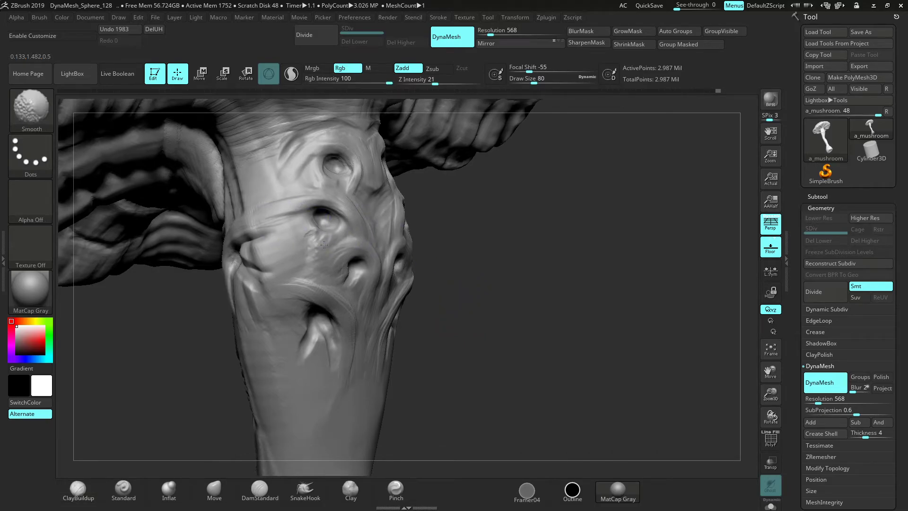
shift+drag(320, 243, 318, 268)
Build ridges over the bottom sockets and strands down the centre at draw size 39, and smooth their lower ends
key(space)
drag(486, 326, 461, 313)
alt+drag(506, 294, 503, 282)
drag(503, 282, 487, 276)
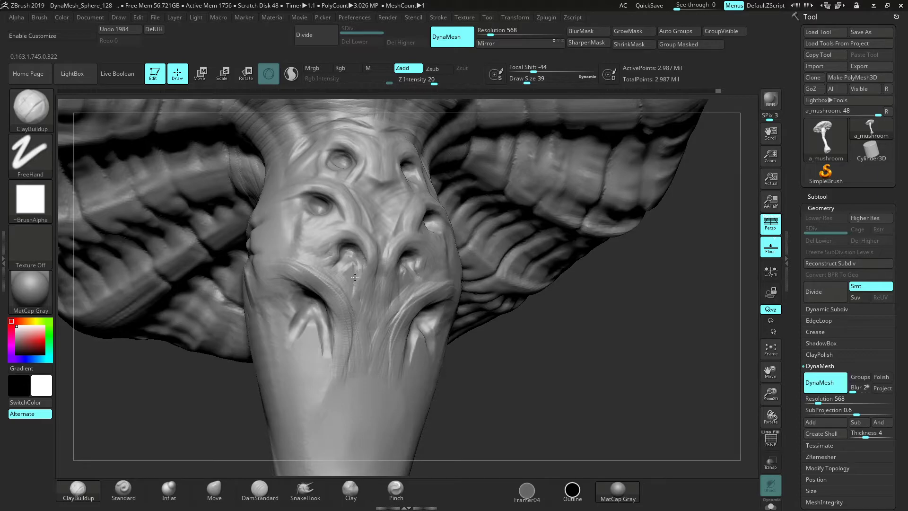
drag(353, 259, 358, 263)
mouse_move(522, 368)
mouse_down()
mouse_move(542, 370)
mouse_move(563, 409)
mouse_move(543, 399)
mouse_up()
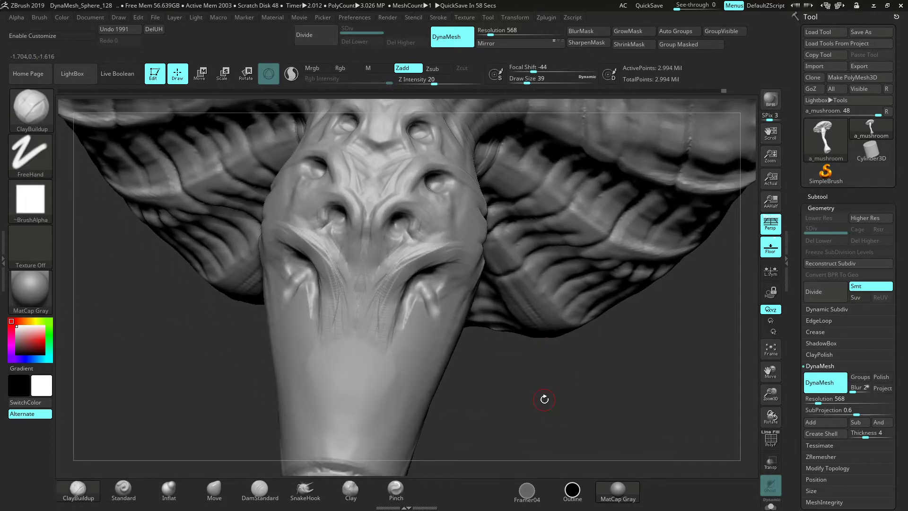
key(shift)
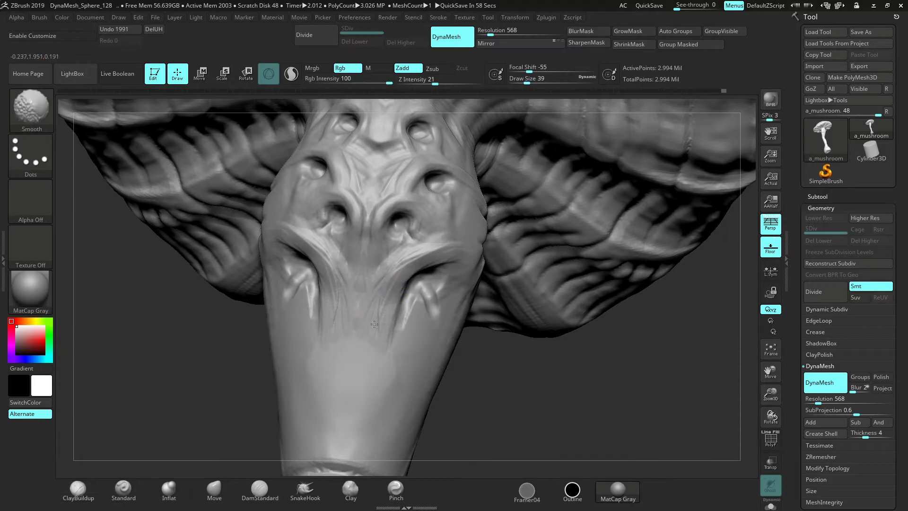
shift+drag(368, 331, 368, 336)
Cover the plain band above the stem's ring with crossing diagonal ClayBuildup strokes at draw size 101
mouse_move(671, 402)
alt+mouse_down()
mouse_move(656, 370)
mouse_move(567, 316)
mouse_move(589, 339)
mouse_move(569, 320)
mouse_move(534, 318)
alt+mouse_up()
key(space)
drag(444, 289, 461, 289)
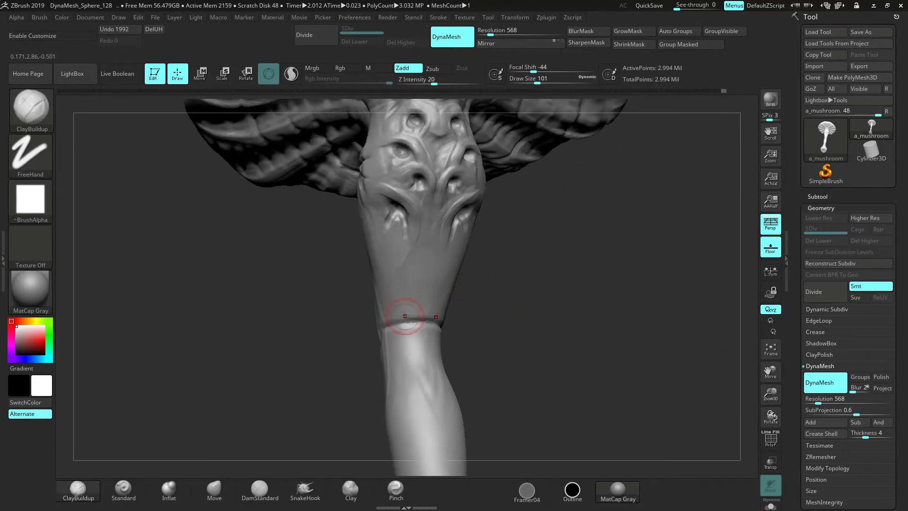
drag(402, 319, 443, 289)
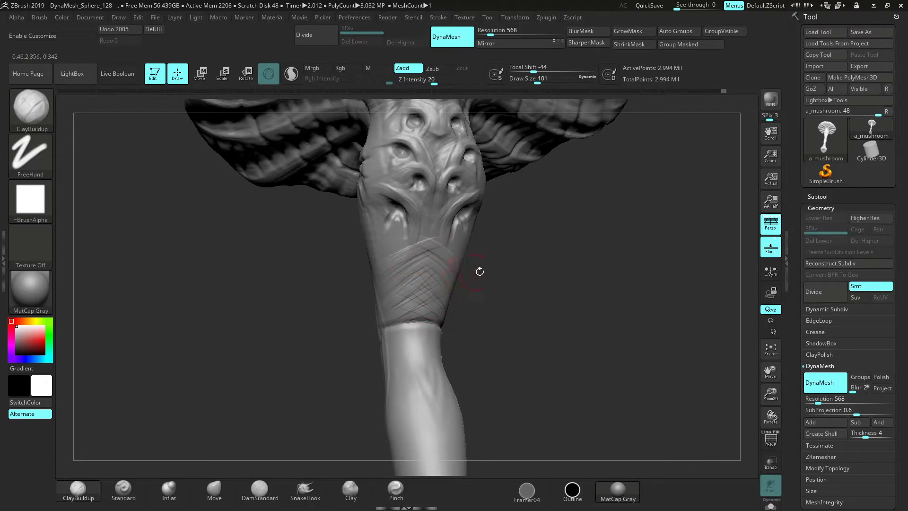
drag(475, 272, 392, 288)
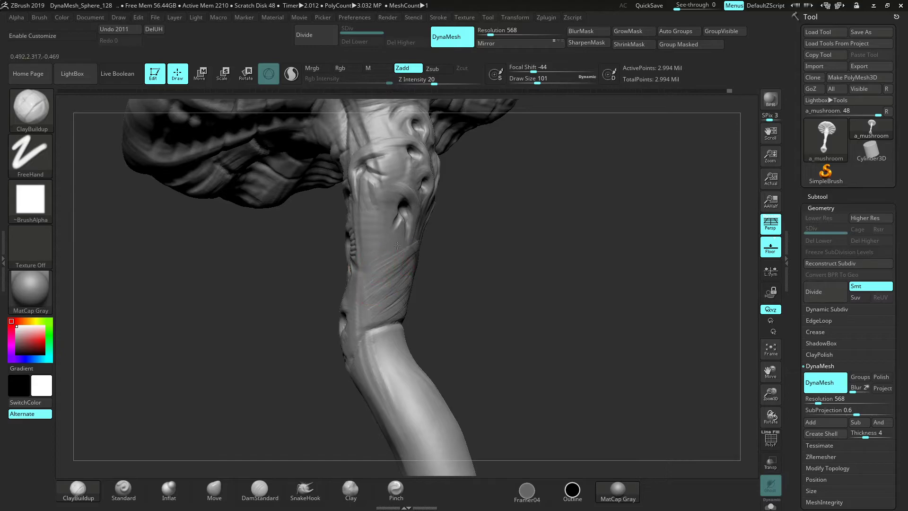
Continue the diagonal clay strokes around the side of the stem above the ring
drag(394, 241, 377, 247)
drag(407, 285, 390, 306)
mouse_move(347, 300)
mouse_down()
mouse_move(428, 299)
mouse_move(426, 309)
mouse_up()
drag(472, 280, 492, 350)
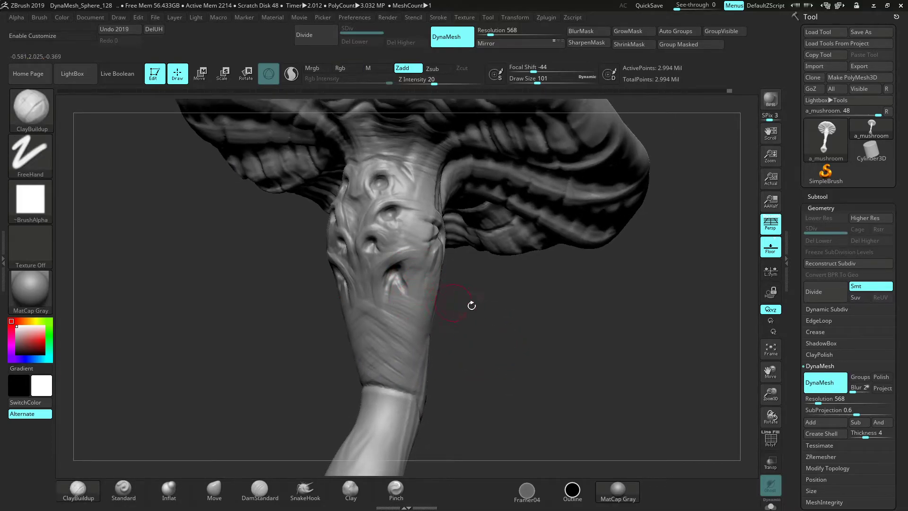
Extend the ClayBuildup strokes around the side and back of the stem above the ring and smooth them lightly
drag(466, 303, 434, 308)
drag(501, 306, 453, 314)
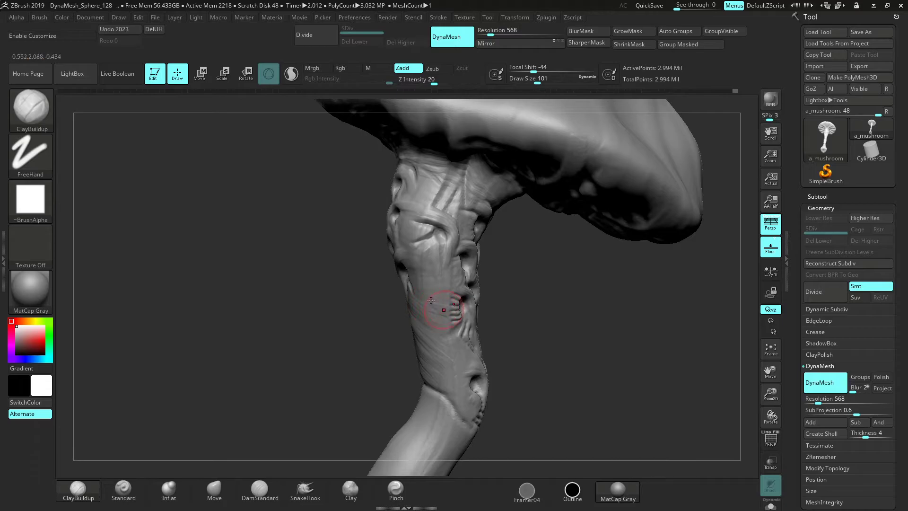
drag(418, 287, 443, 284)
key(shift)
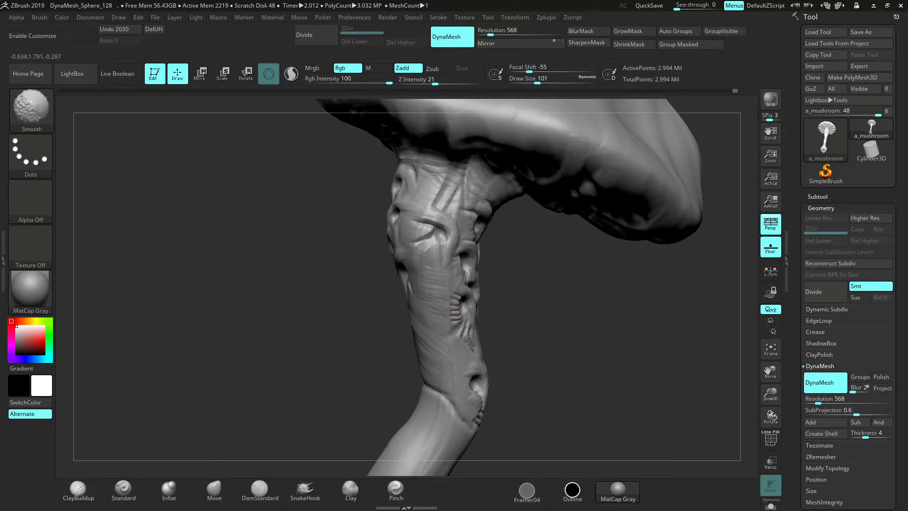
shift+drag(438, 320, 445, 322)
Carve mirrored V-shaped grooves across the front of the plain lower stem with DamStandard at draw size 94
mouse_move(532, 331)
mouse_down()
mouse_move(581, 336)
mouse_move(630, 315)
mouse_move(614, 316)
mouse_move(603, 188)
mouse_up()
drag(751, 395, 737, 367)
alt+drag(608, 330, 571, 302)
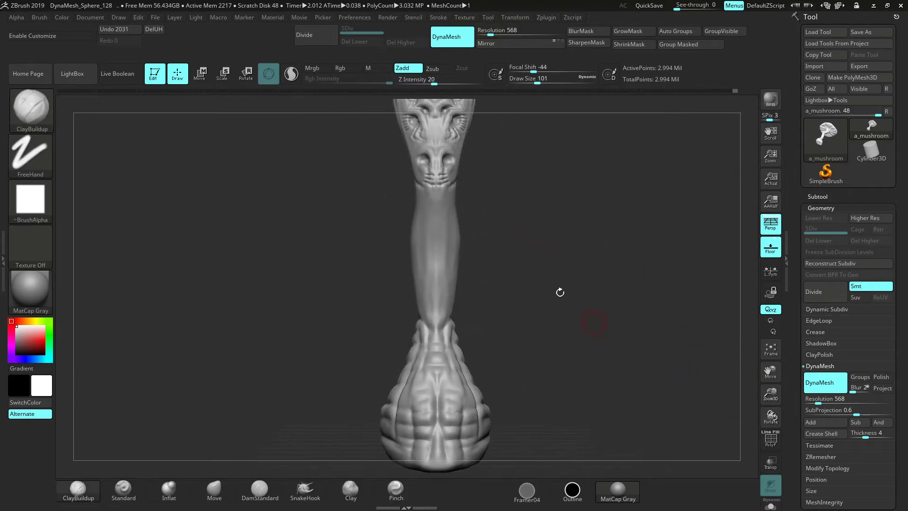
key(space)
drag(494, 210, 492, 210)
click(261, 489)
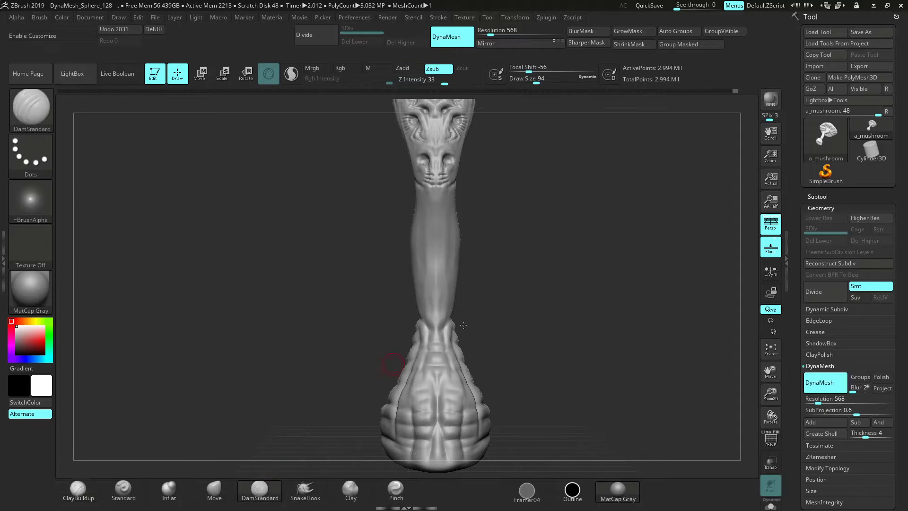
drag(539, 285, 480, 250)
drag(422, 271, 449, 254)
mouse_move(416, 281)
mouse_down()
mouse_move(433, 250)
mouse_move(424, 252)
mouse_up()
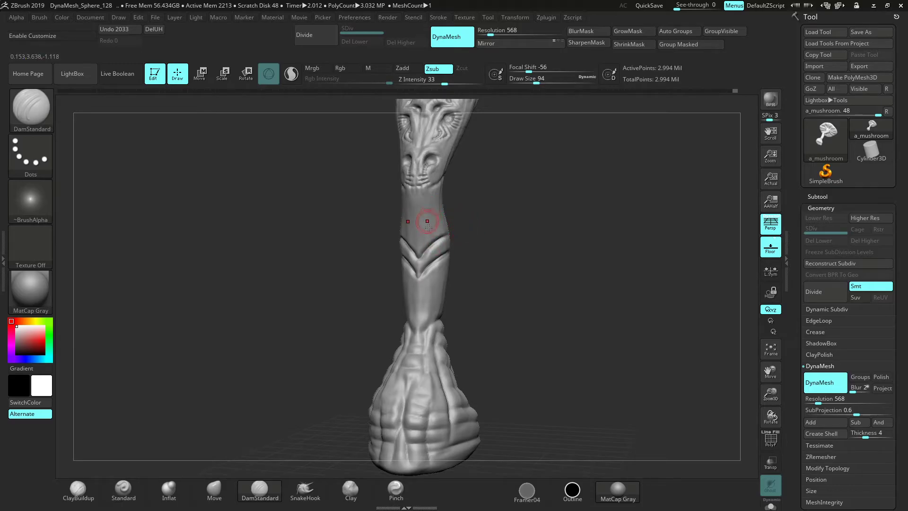
Add another chevron groove above and carry the grooves around the side of the lower stem
mouse_move(450, 217)
mouse_down()
mouse_move(426, 218)
mouse_move(447, 216)
mouse_move(444, 235)
mouse_up()
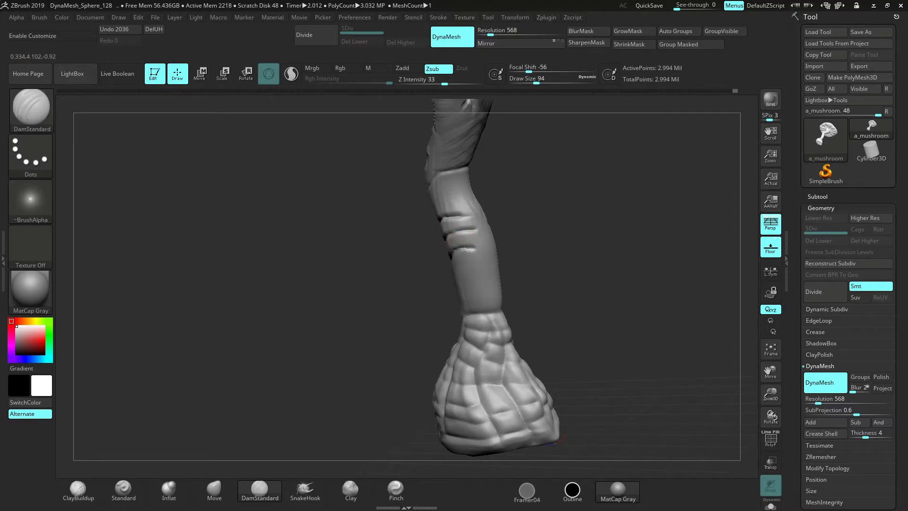
mouse_move(540, 246)
mouse_down()
mouse_move(547, 195)
mouse_move(526, 208)
mouse_up()
alt+drag(492, 236, 501, 234)
shift+drag(559, 239, 522, 247)
mouse_move(676, 259)
alt+mouse_down()
mouse_move(586, 355)
mouse_move(566, 342)
alt+mouse_up()
drag(770, 391, 769, 354)
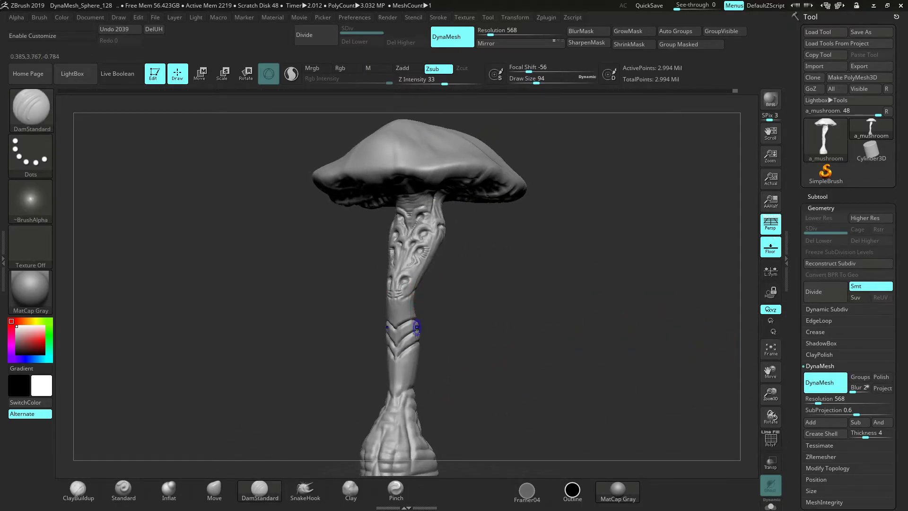
Smooth the chevron grooves along the sides of the stem at draw size 163
key(shift)
key(space)
mouse_move(421, 331)
mouse_down()
mouse_move(429, 331)
mouse_move(404, 351)
mouse_up()
key(alt)
mouse_move(499, 365)
alt+mouse_down()
mouse_move(490, 324)
mouse_move(446, 334)
mouse_move(410, 292)
alt+mouse_up()
key(shift)
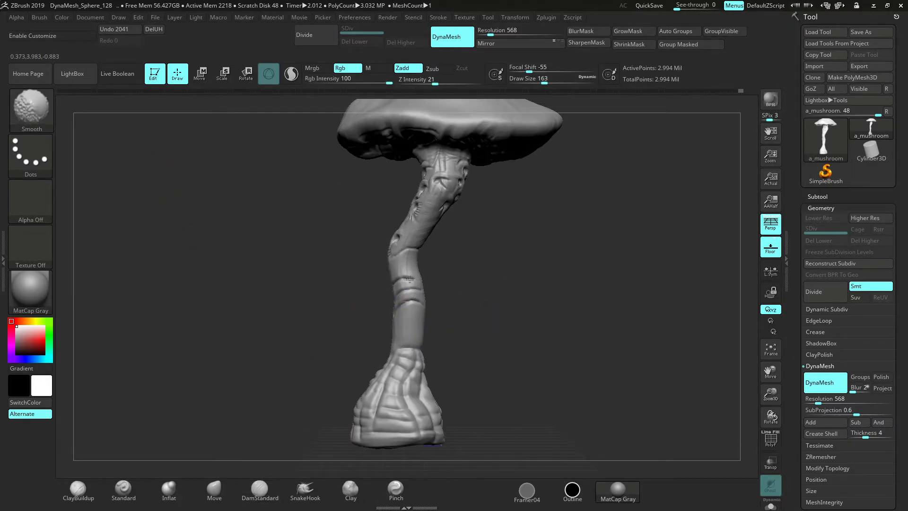
alt+drag(556, 270, 539, 337)
drag(771, 393, 771, 416)
mouse_move(564, 318)
alt+mouse_down()
mouse_move(543, 369)
mouse_move(611, 204)
alt+mouse_up()
shift+drag(298, 216, 258, 263)
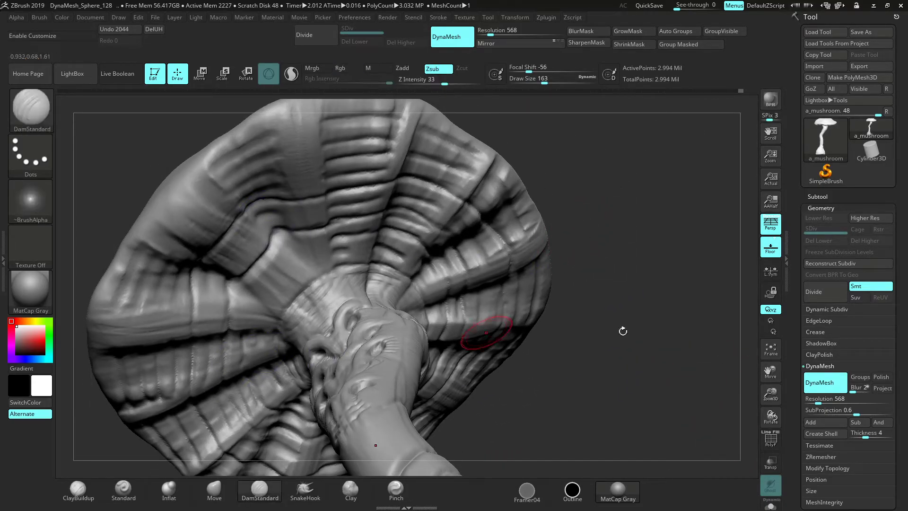
Save the tool over the existing a_mushroom file in the fruits folder
drag(770, 391, 768, 342)
shift+drag(590, 265, 575, 289)
right_drag(574, 289, 640, 194)
click(869, 31)
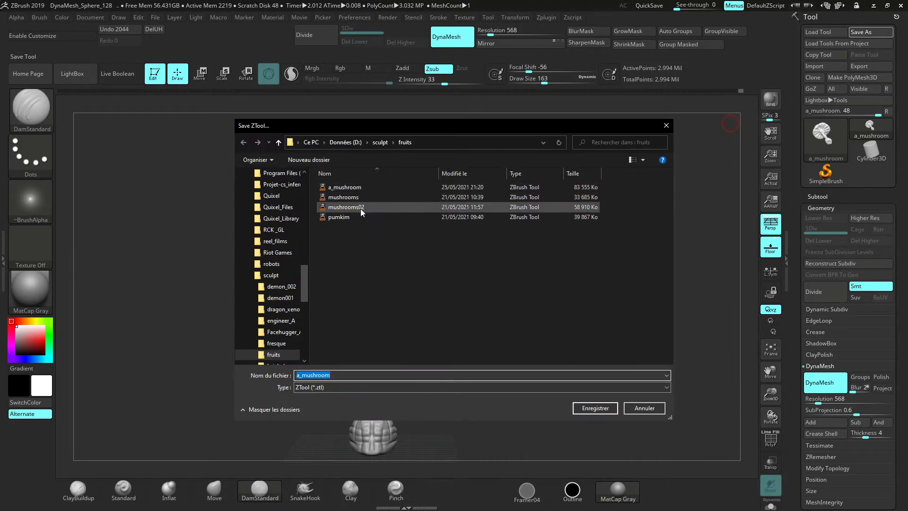
click(361, 187)
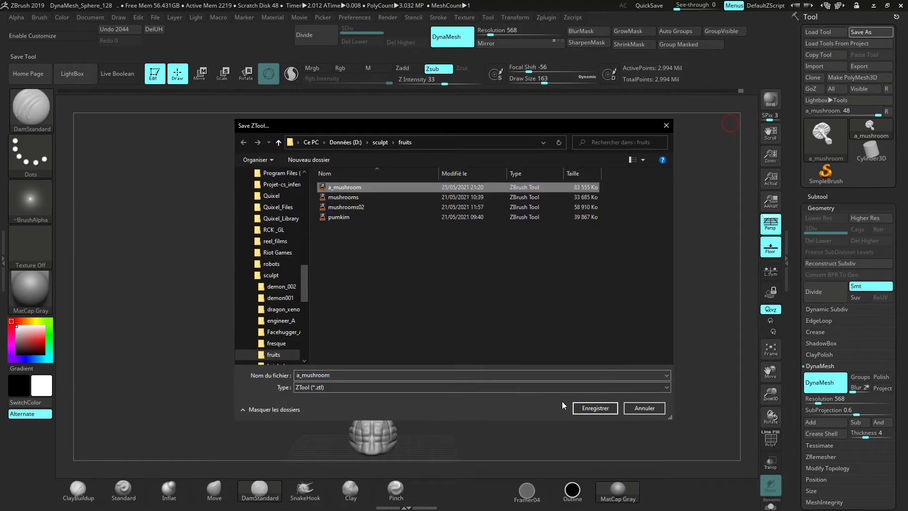
click(595, 407)
click(482, 254)
Reshape the silhouette of the upper and middle stem with the Move brush at draw size 685
alt+drag(549, 322, 631, 242)
drag(770, 393, 766, 416)
alt+drag(496, 250, 451, 294)
click(214, 487)
key(space)
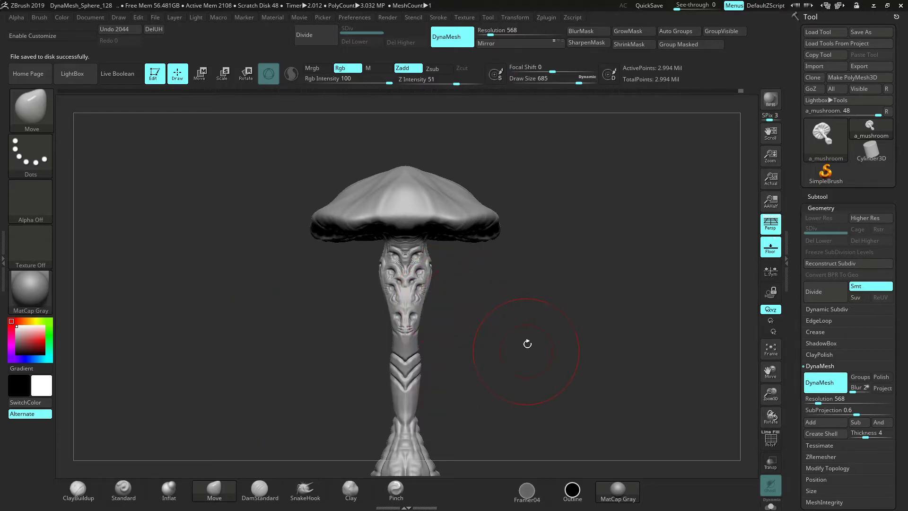
alt+drag(526, 348, 503, 290)
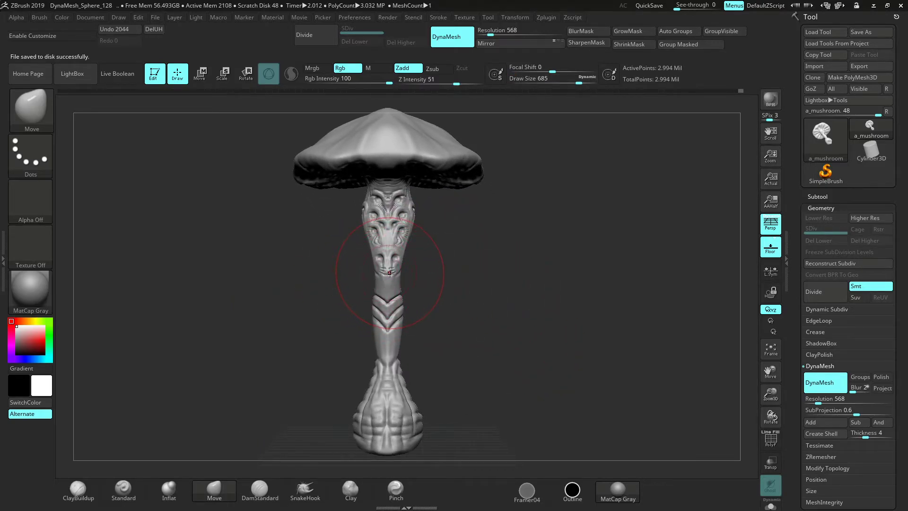
drag(392, 275, 380, 319)
drag(447, 293, 447, 298)
mouse_move(380, 242)
mouse_down()
mouse_move(370, 219)
mouse_move(407, 215)
mouse_up()
drag(436, 258, 492, 262)
drag(426, 261, 421, 263)
drag(419, 331, 409, 333)
drag(384, 344, 426, 336)
Adjust the shape of the lower stem and its bulbous base with the Move brush
drag(400, 366, 396, 367)
alt+drag(486, 336, 486, 302)
drag(395, 368, 391, 370)
drag(388, 397, 383, 397)
mouse_move(501, 367)
mouse_down()
mouse_move(466, 374)
mouse_move(452, 396)
mouse_move(464, 406)
mouse_move(478, 392)
mouse_move(507, 396)
mouse_up()
drag(497, 378, 502, 376)
drag(475, 317, 499, 306)
drag(443, 279, 448, 280)
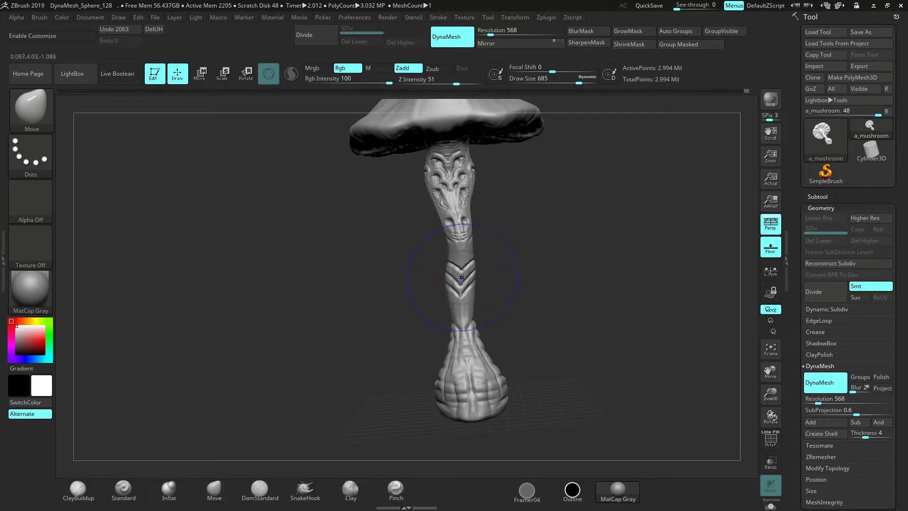
Flatten the chevron bands on the front and side of the stem with TrimDynamic at draw size 197
key(shift)
key(space)
drag(501, 294, 492, 294)
drag(769, 395, 750, 457)
key(b)
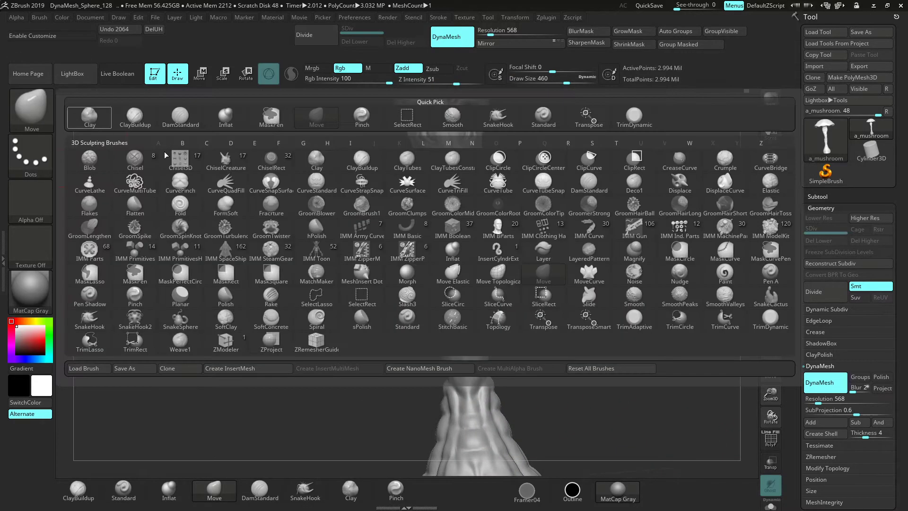
key(t)
key(d)
key(space)
drag(580, 286, 551, 287)
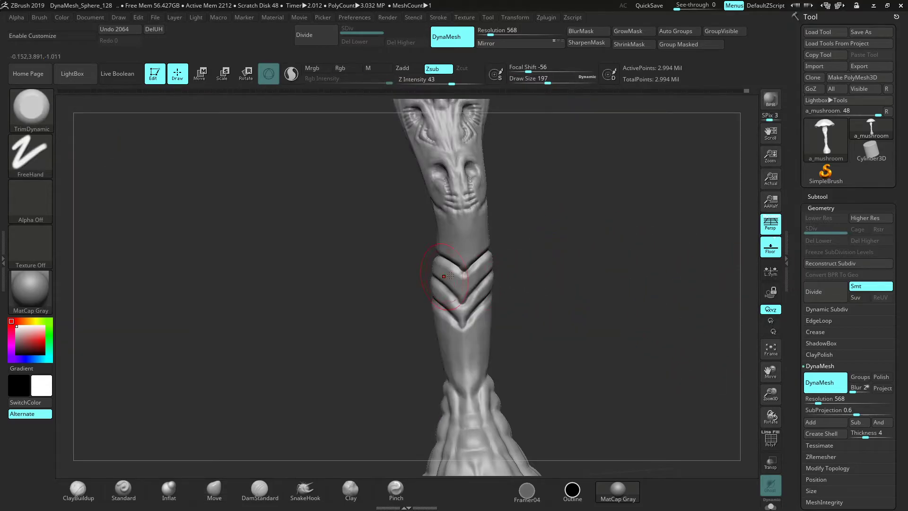
right_drag(463, 317, 499, 294)
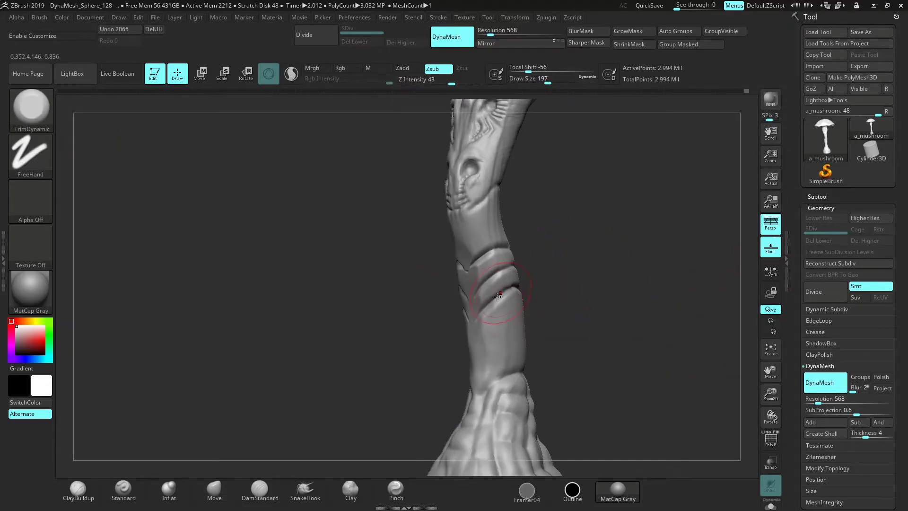
right_drag(526, 255, 505, 315)
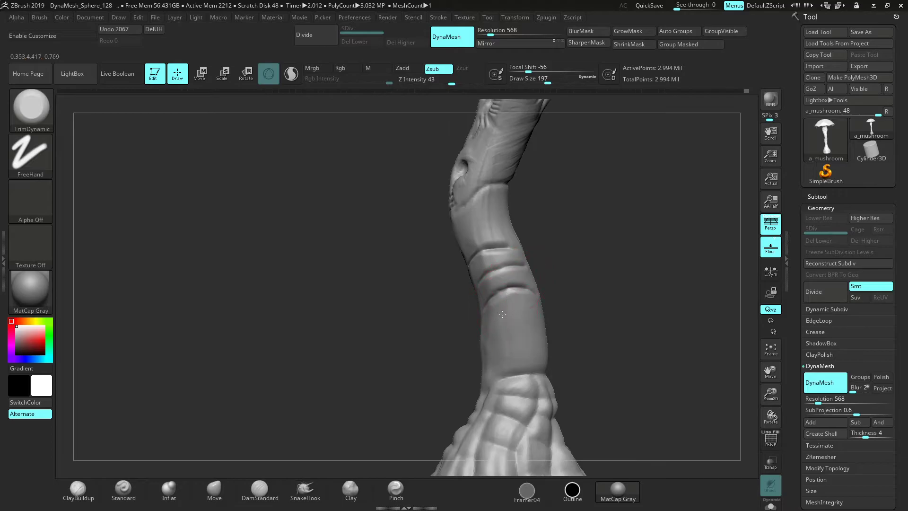
Continue planing the chevron bands and the surface around them on the sides of the stem
right_drag(499, 242, 575, 294)
drag(508, 270, 505, 248)
right_drag(505, 248, 480, 253)
mouse_move(520, 279)
mouse_down()
mouse_move(532, 253)
mouse_move(524, 298)
mouse_up()
right_drag(525, 298, 548, 302)
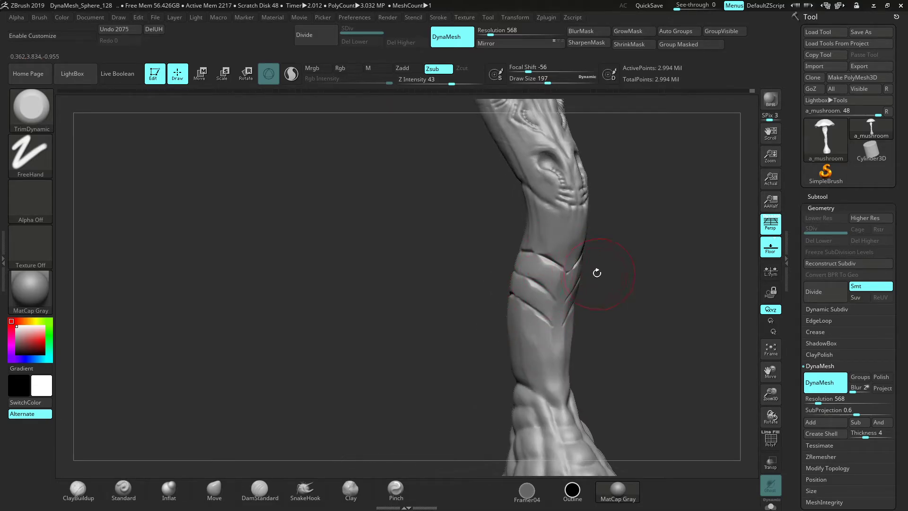
right_drag(601, 273, 565, 270)
Raise small round bumps on the front and sides of the mushroom cap with Inflat at draw size 101
drag(769, 393, 701, 319)
right_drag(701, 318, 663, 313)
alt+right_drag(665, 253, 609, 337)
drag(771, 395, 774, 440)
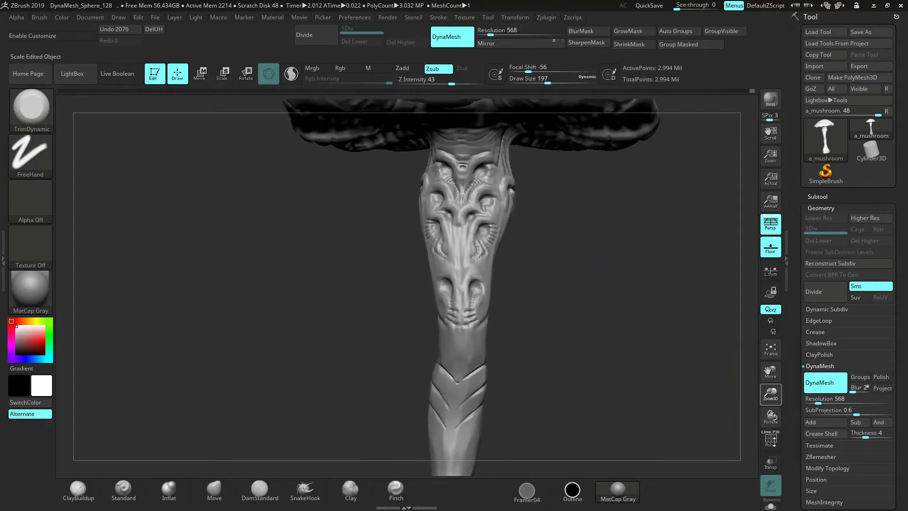
mouse_move(622, 284)
right_down()
mouse_move(614, 335)
mouse_move(621, 283)
mouse_move(601, 290)
right_up()
drag(771, 394, 692, 372)
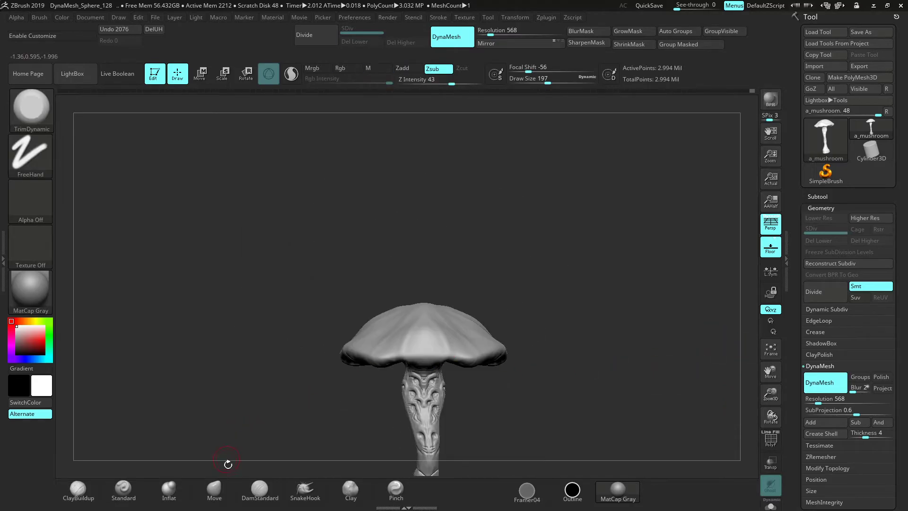
click(169, 489)
mouse_move(770, 394)
mouse_down()
mouse_move(657, 278)
mouse_move(605, 338)
mouse_up()
key(space)
drag(665, 279, 637, 267)
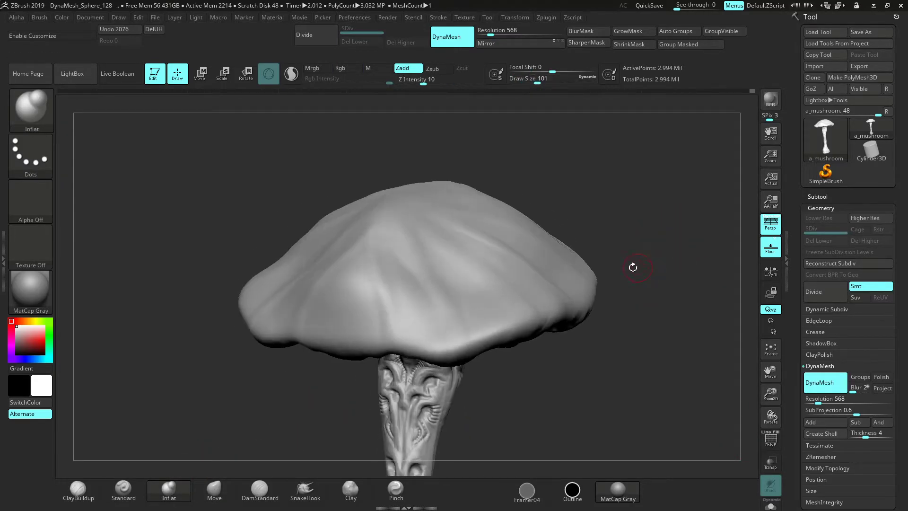
drag(482, 174, 547, 180)
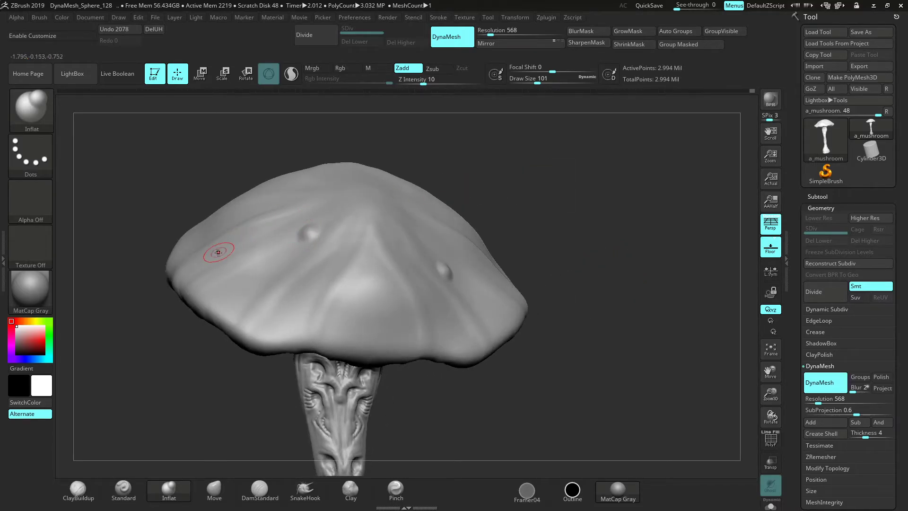
drag(535, 142, 502, 187)
drag(468, 211, 471, 210)
Scatter more inflated round bumps over the top and back of the mushroom cap
drag(651, 182, 647, 204)
right_drag(647, 204, 550, 193)
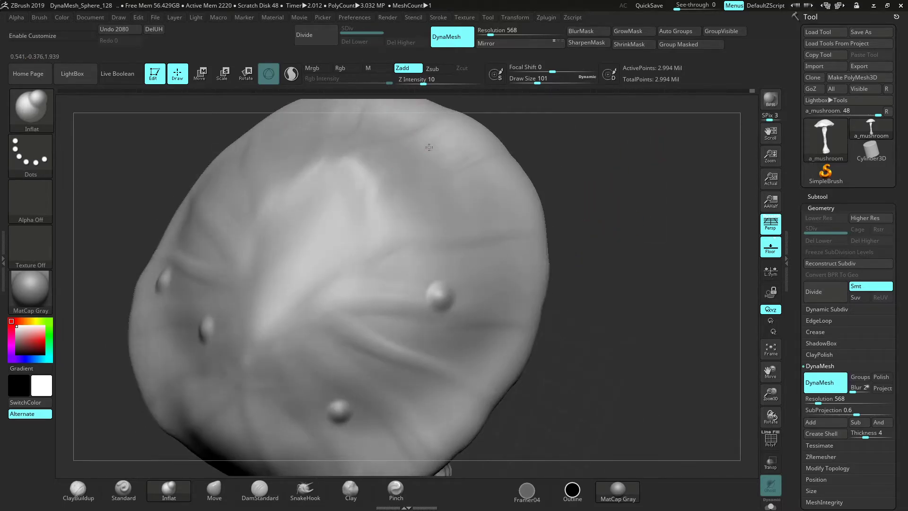
drag(429, 145, 430, 146)
drag(566, 156, 524, 181)
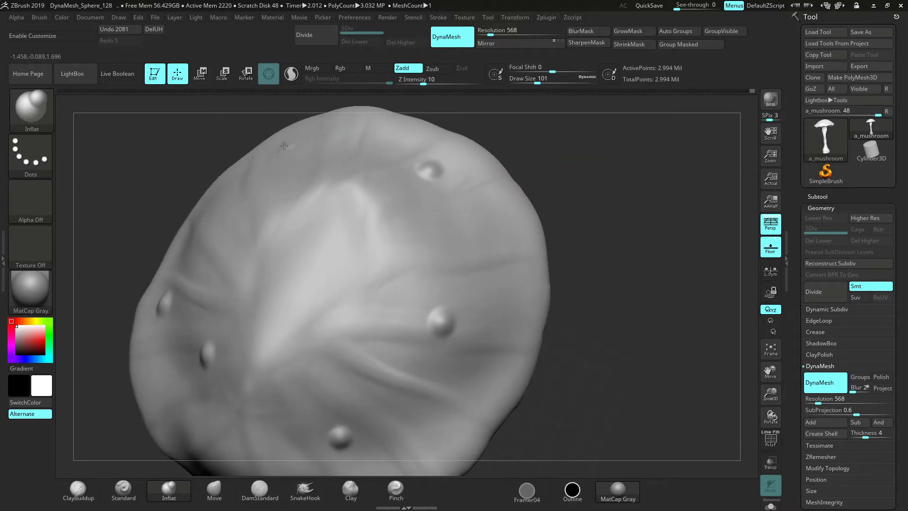
click(238, 218)
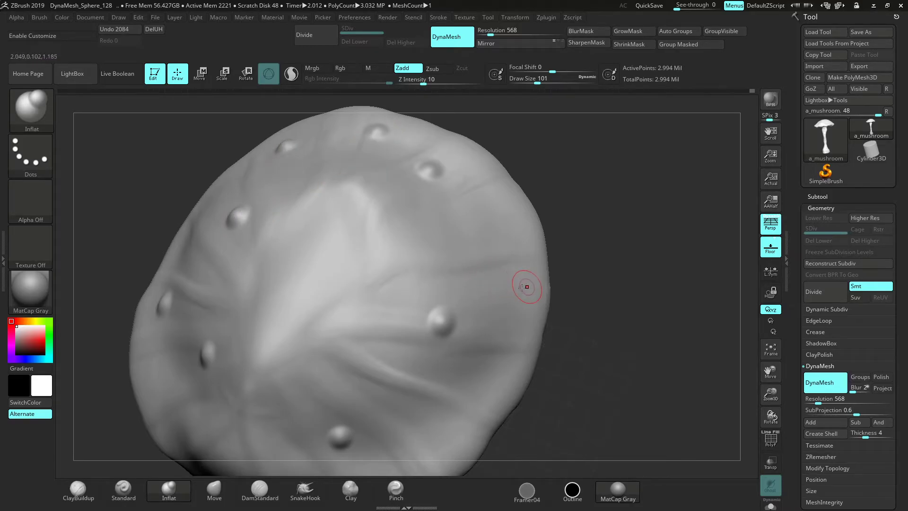
right_drag(614, 308, 658, 326)
drag(768, 395, 406, 258)
Smooth the outer end of the top chevron groove on the lower stem
right_drag(604, 349, 599, 292)
drag(770, 395, 752, 461)
alt+right_drag(718, 419, 658, 206)
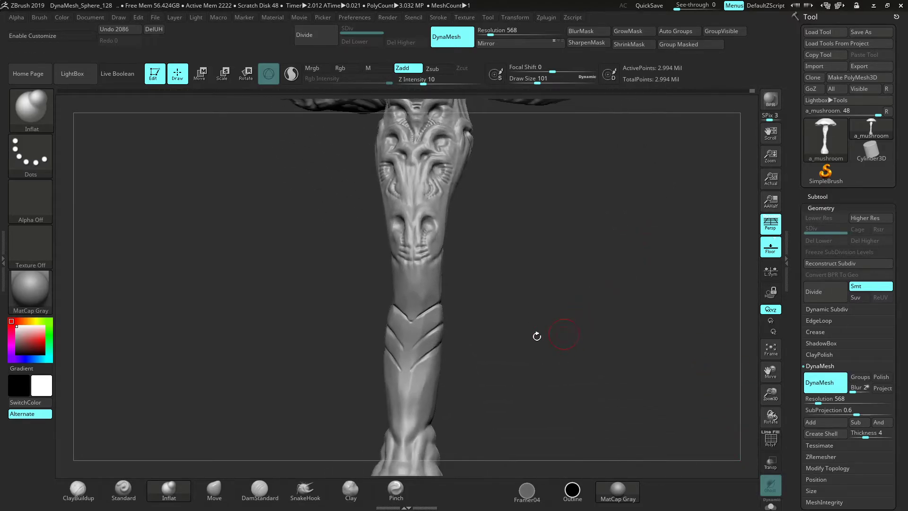
key(shift)
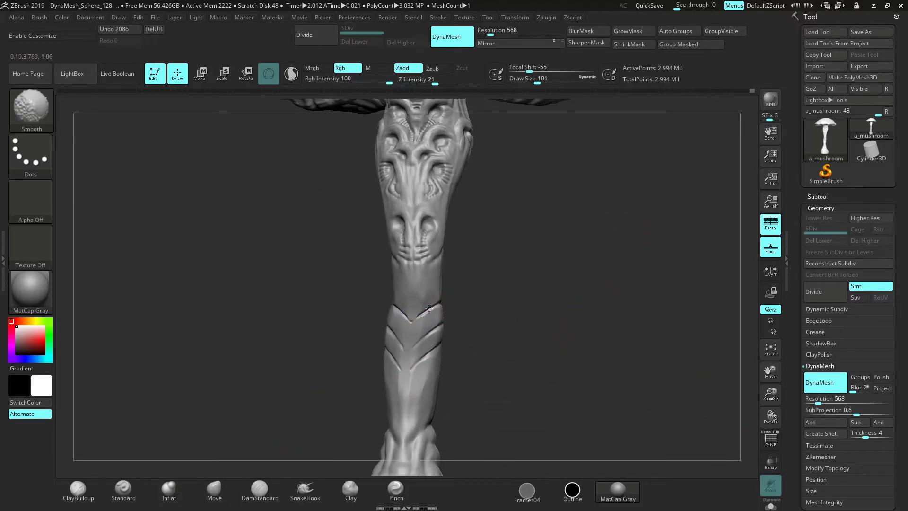
shift+drag(434, 305, 438, 303)
drag(486, 326, 428, 333)
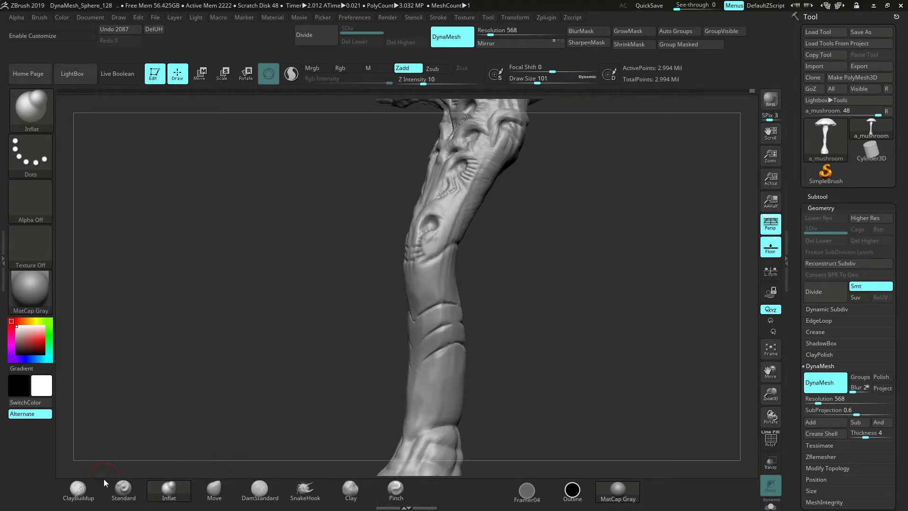
Fill and soften the upper chevron grooves with ClayBuildup strokes at draw size 101
click(78, 488)
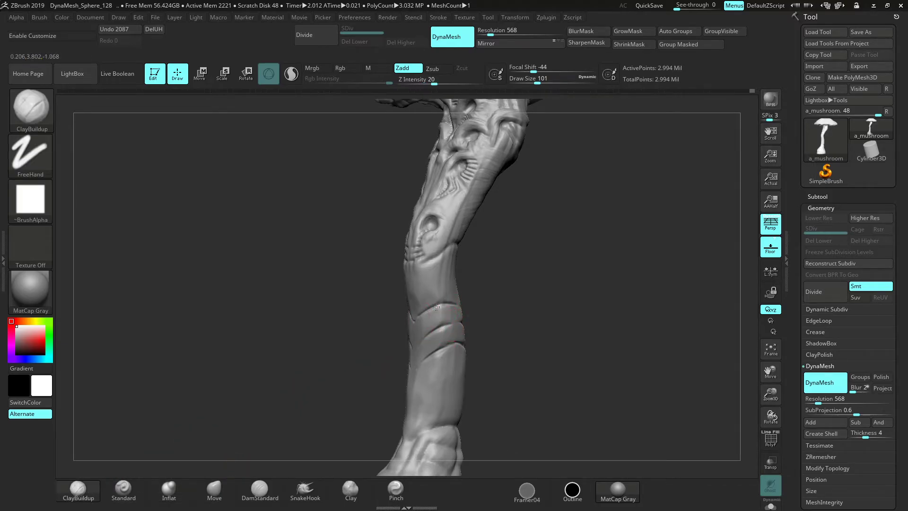
mouse_move(426, 311)
shift+mouse_down()
mouse_move(445, 305)
mouse_move(442, 315)
shift+mouse_up()
drag(519, 310, 539, 321)
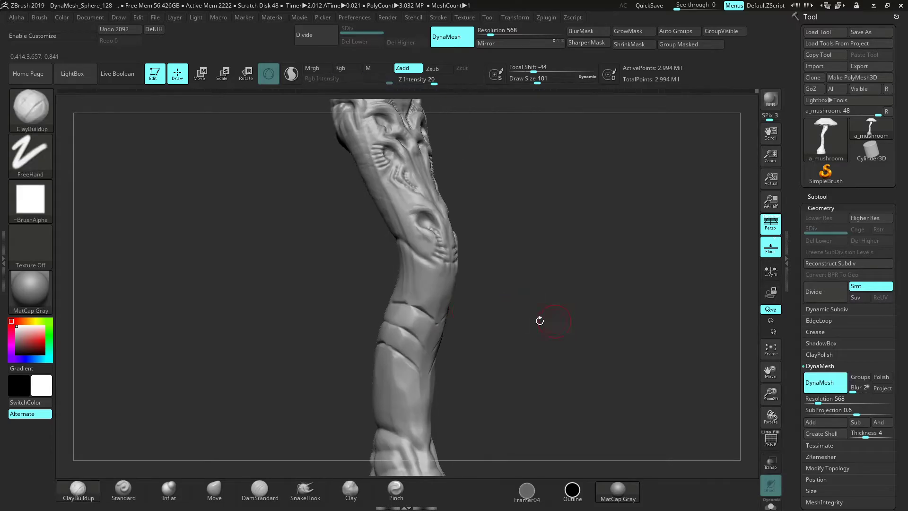
drag(485, 316, 400, 301)
mouse_move(478, 322)
shift+mouse_down()
mouse_move(403, 320)
mouse_move(430, 310)
mouse_move(464, 315)
shift+mouse_up()
click(439, 324)
drag(413, 338, 408, 343)
drag(481, 318, 534, 313)
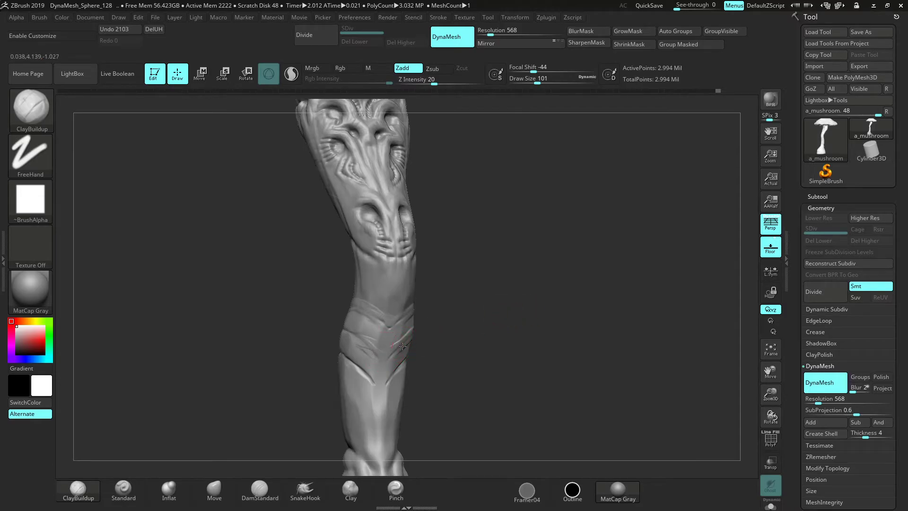
Layer clay strokes over the middle chevron band on the front and sides of the stem
drag(389, 348, 390, 356)
drag(484, 343, 449, 349)
drag(351, 339, 363, 342)
drag(418, 351, 459, 347)
drag(319, 329, 354, 331)
alt+drag(392, 318, 390, 293)
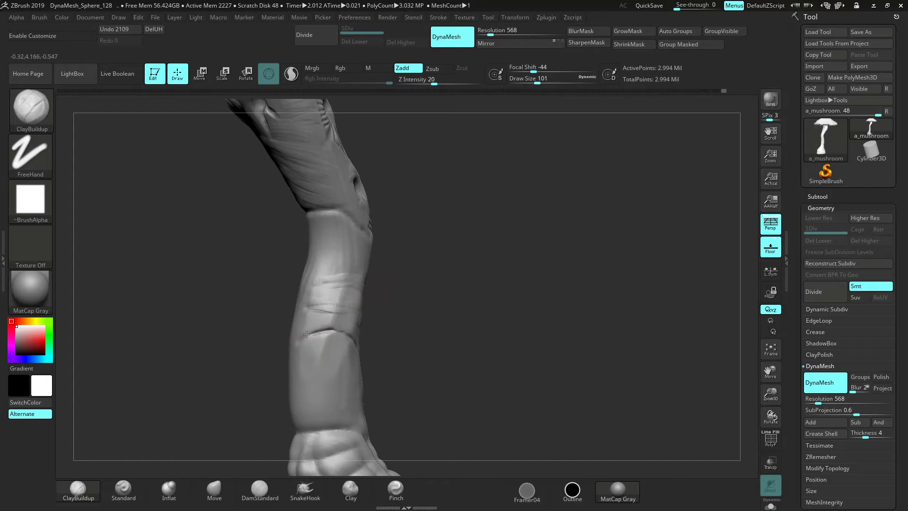
Build clay strokes across the lowest chevron groove around the side of the stem
drag(314, 333, 332, 328)
drag(313, 335, 339, 332)
drag(397, 345, 353, 347)
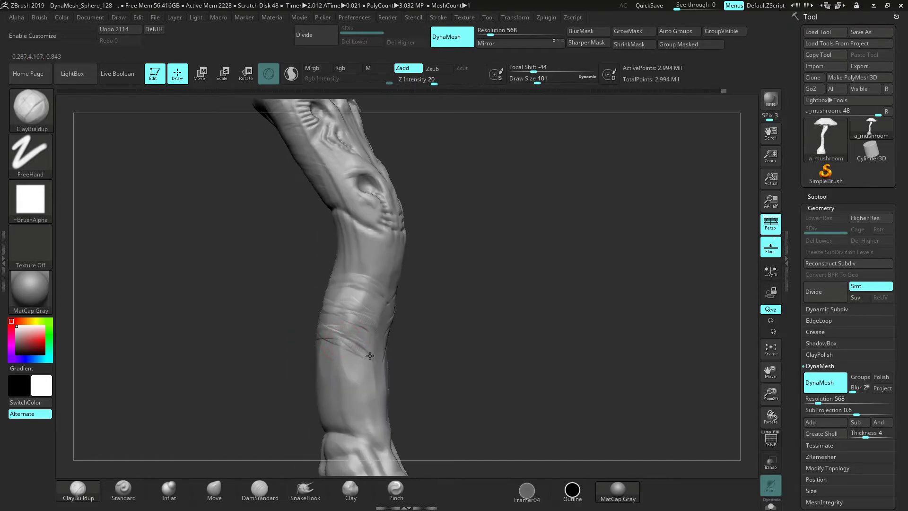
drag(420, 350, 375, 360)
drag(437, 324, 406, 337)
Smooth the clay strokes on the front and side of the chevron bands
key(shift)
drag(440, 303, 454, 296)
mouse_move(391, 349)
shift+mouse_down()
mouse_move(377, 358)
mouse_move(395, 336)
shift+mouse_up()
mouse_move(457, 322)
alt+mouse_down()
mouse_move(466, 302)
mouse_move(554, 291)
mouse_move(535, 280)
alt+mouse_up()
key(shift)
shift+drag(314, 307, 302, 301)
Flatten the chevron bands on the front and side of the stem with TrimDynamic strokes at draw size 87
click(31, 110)
click(679, 319)
drag(774, 400, 774, 421)
alt+drag(643, 378, 648, 357)
key(space)
drag(527, 241, 525, 241)
drag(443, 304, 464, 301)
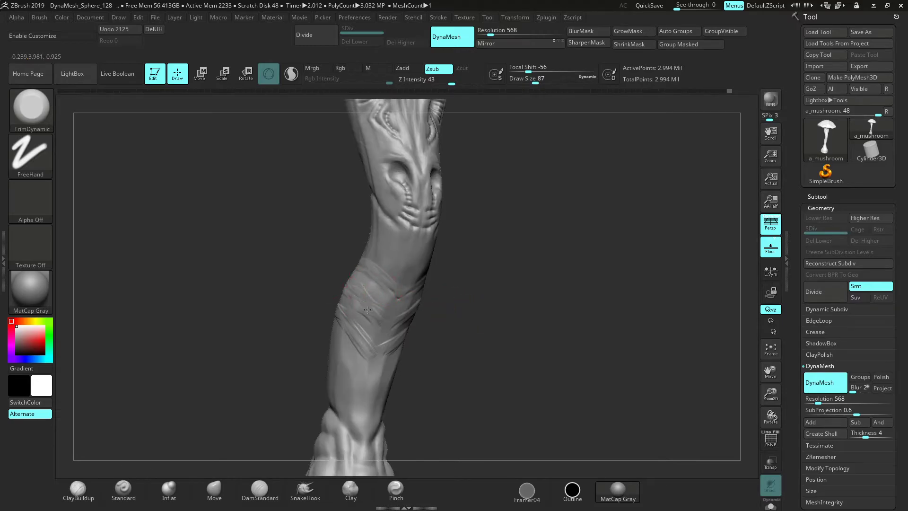
mouse_move(423, 353)
mouse_down()
mouse_move(366, 371)
mouse_move(411, 333)
mouse_up()
drag(466, 321, 414, 312)
drag(502, 309, 454, 306)
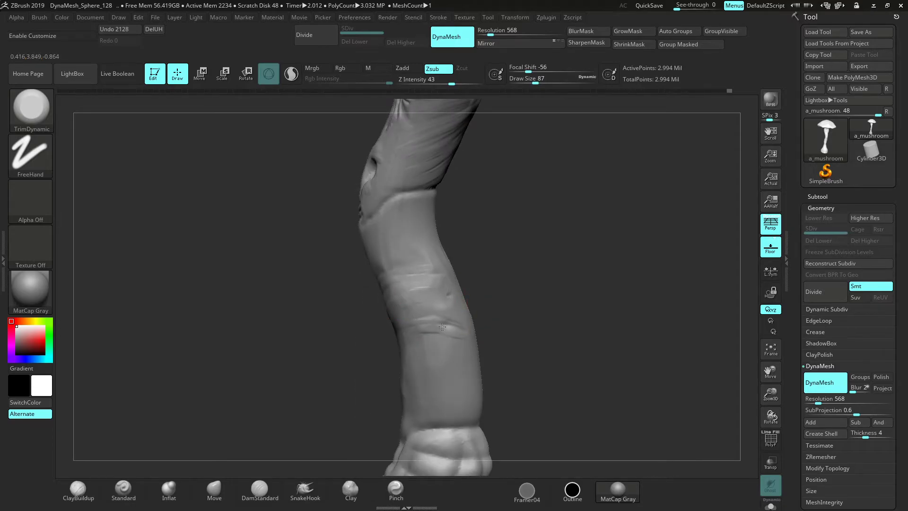
Smooth and trim the remaining ridges of the chevron bands around the sides and front of the stem
key(shift)
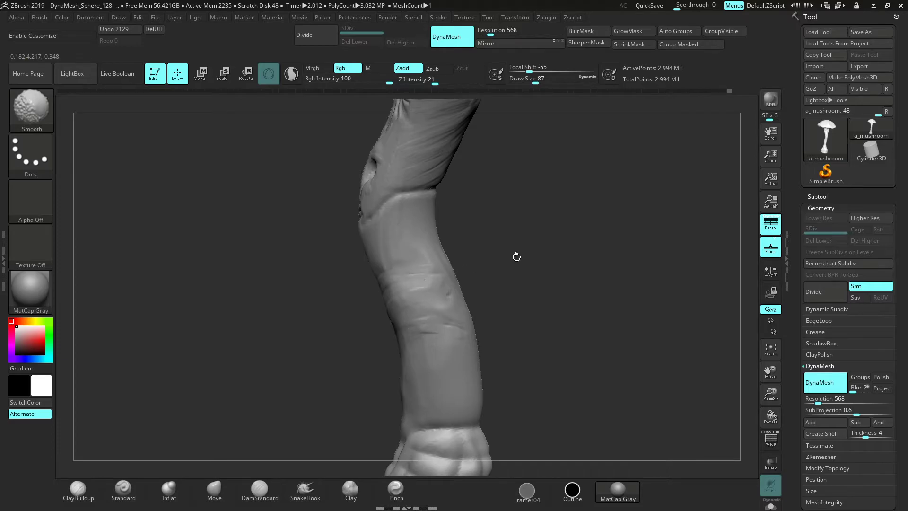
drag(506, 268, 470, 263)
drag(452, 295, 461, 295)
mouse_move(520, 295)
mouse_down()
mouse_move(478, 300)
mouse_move(494, 288)
mouse_move(481, 314)
mouse_move(515, 326)
mouse_up()
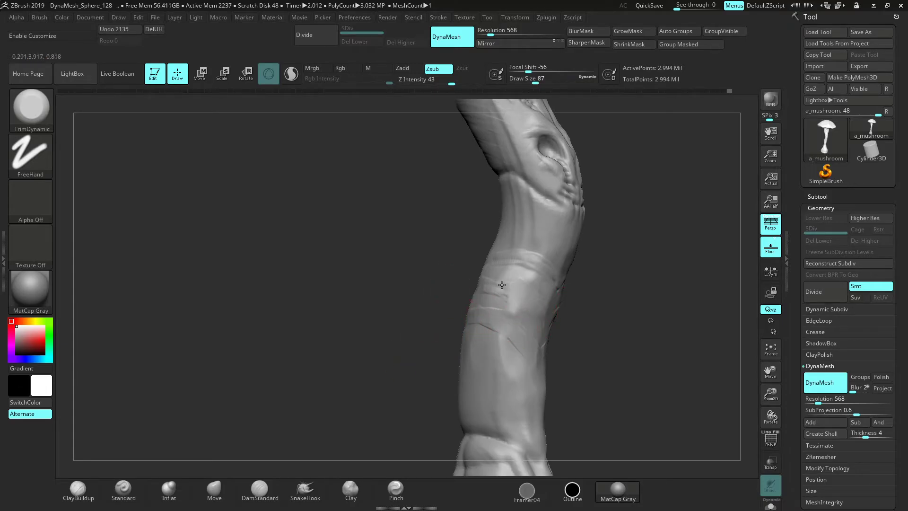
shift+drag(542, 264, 508, 295)
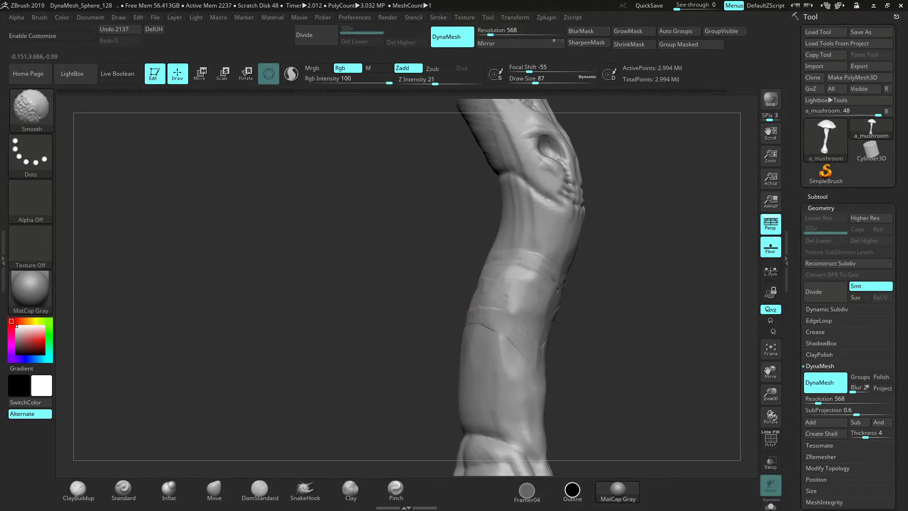
drag(588, 300, 526, 317)
drag(620, 319, 573, 335)
mouse_move(559, 298)
shift+mouse_down()
mouse_move(547, 288)
mouse_move(556, 287)
shift+mouse_up()
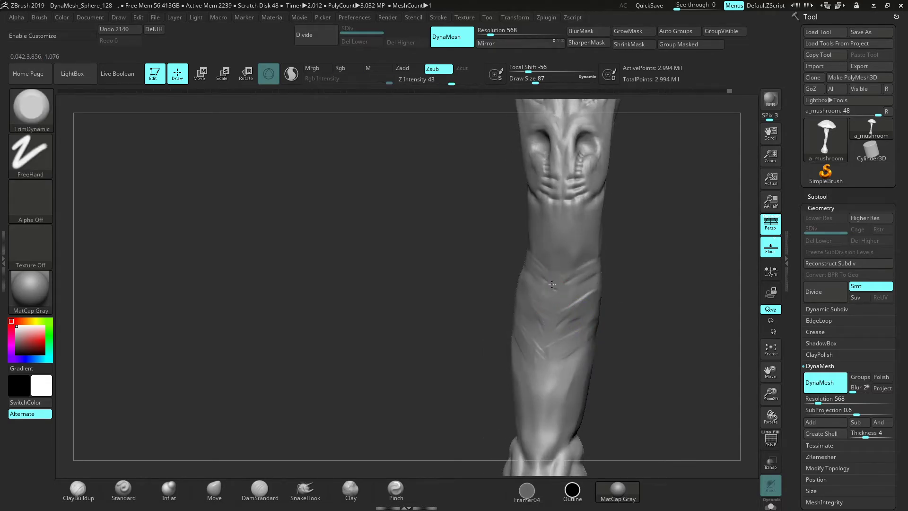
Append a Sphere3D as a new subtool to the mushroom
alt+drag(636, 306, 614, 355)
drag(770, 395, 603, 331)
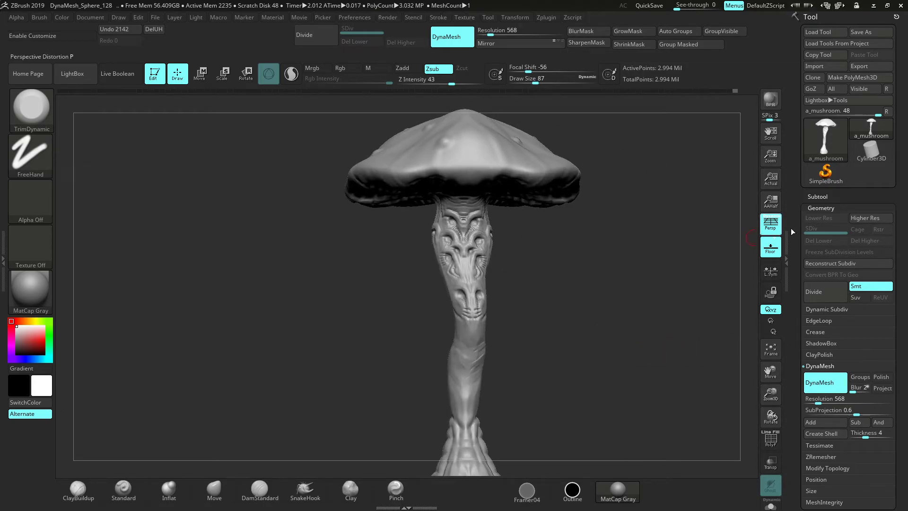
click(817, 196)
drag(802, 341, 801, 241)
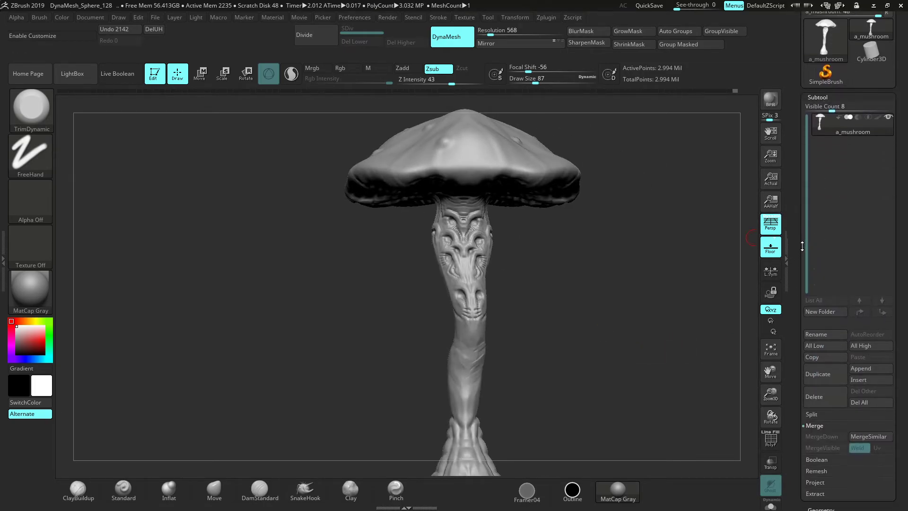
click(854, 368)
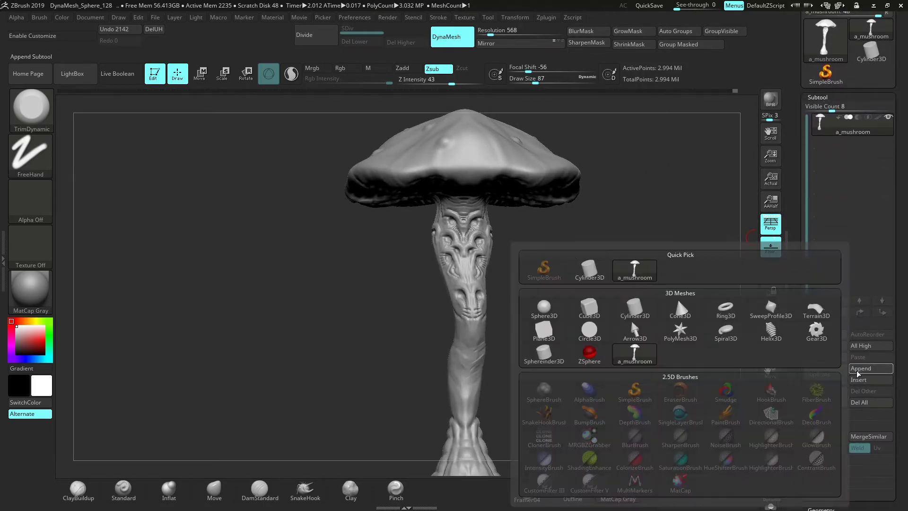
click(550, 313)
drag(575, 312, 622, 361)
Adjust the mushroom stem's shape with the Move brush, using draw sizes of 492 and 132
drag(770, 393, 693, 411)
click(214, 488)
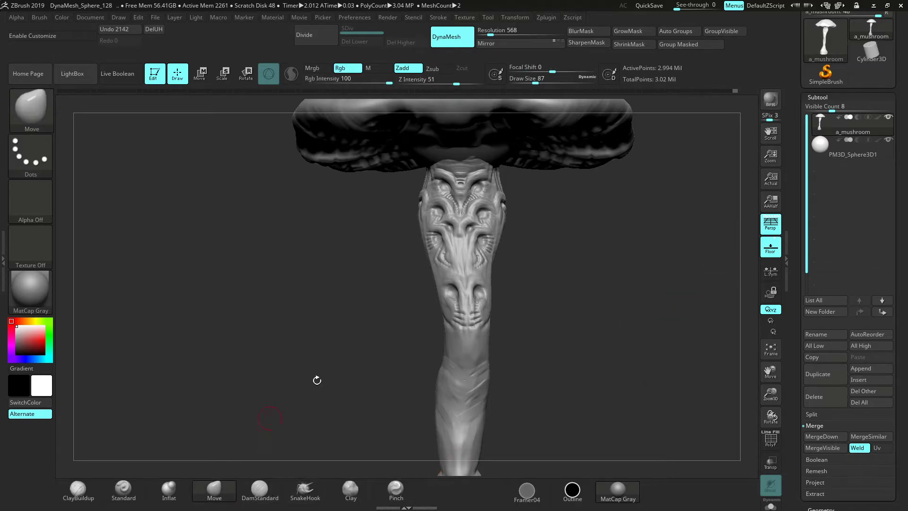
key(space)
drag(482, 274, 502, 273)
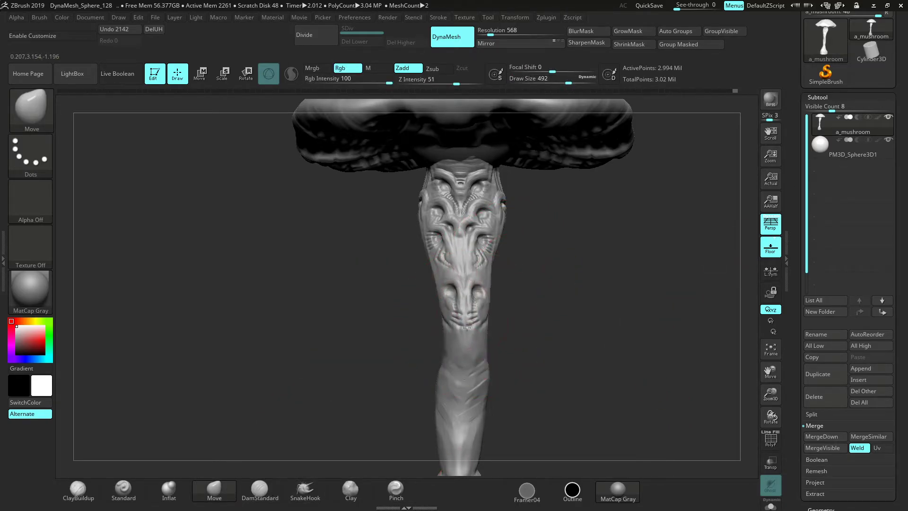
key(space)
drag(472, 323, 467, 322)
key(space)
drag(452, 286, 444, 286)
drag(769, 392, 770, 416)
key(space)
drag(451, 264, 449, 262)
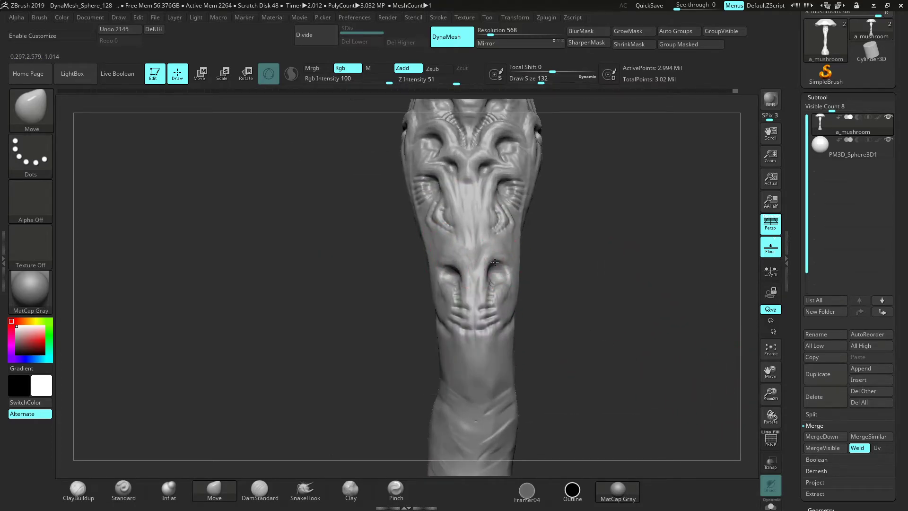
key(f)
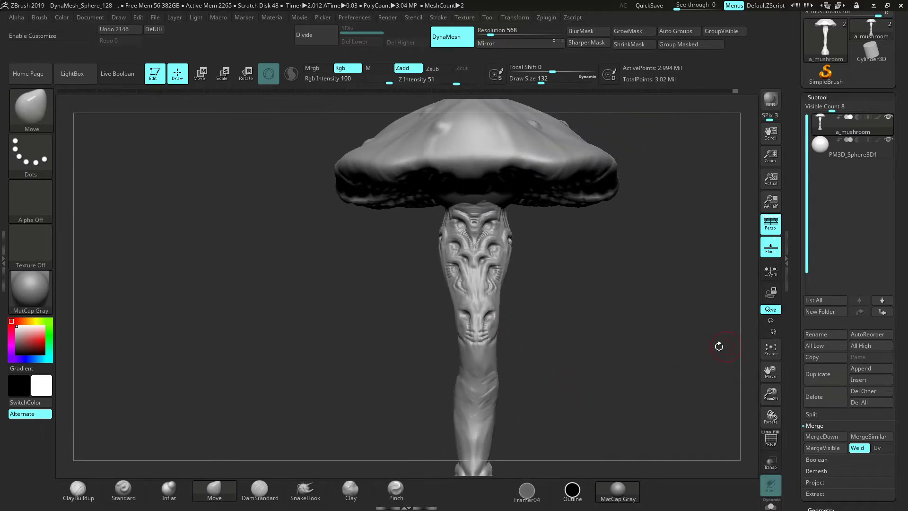
Select the sphere subtool and move it down out of the cap and in front of the stem
click(814, 152)
key(w)
drag(591, 265, 640, 289)
drag(770, 394, 724, 346)
alt+drag(664, 239, 634, 326)
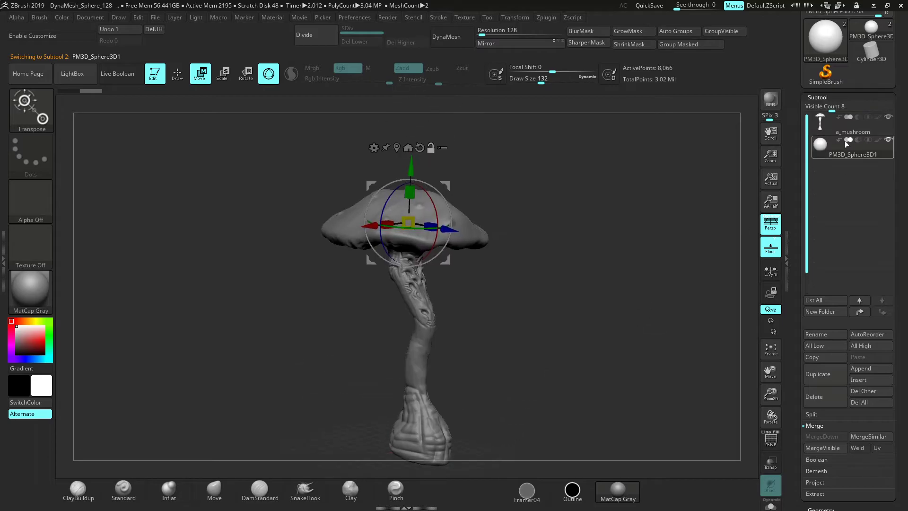
drag(410, 168, 419, 242)
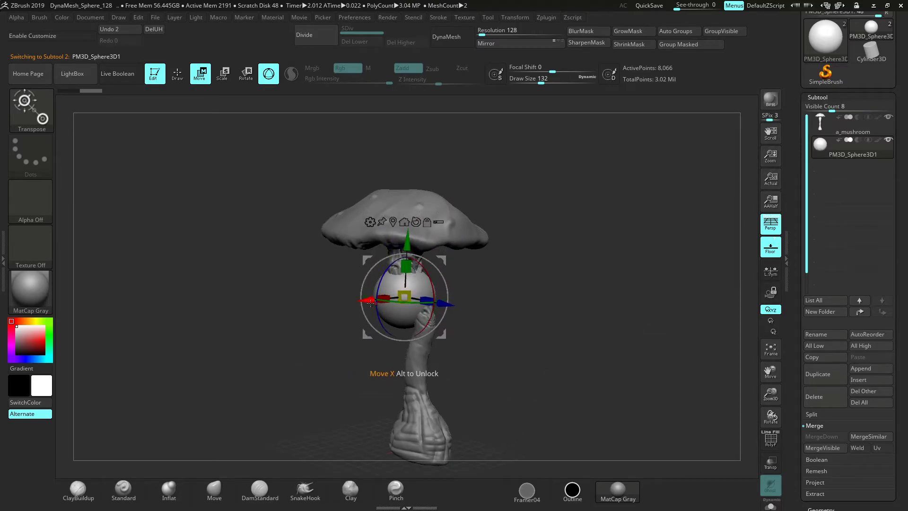
drag(446, 303, 479, 303)
drag(549, 292, 510, 289)
Scale the sphere down uniformly to roughly eyeball size beside the carved stem
drag(770, 394, 767, 459)
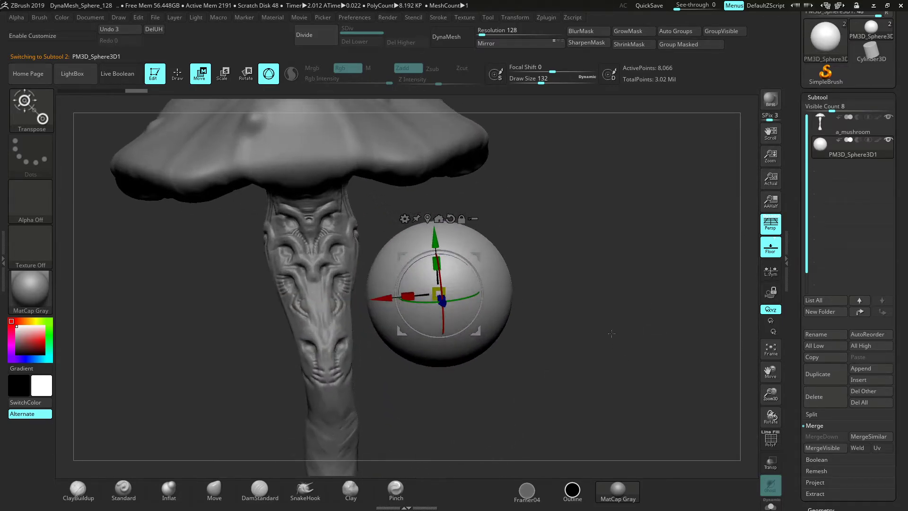
alt+drag(609, 336, 624, 321)
drag(452, 280, 480, 272)
click(780, 420)
drag(776, 391, 754, 403)
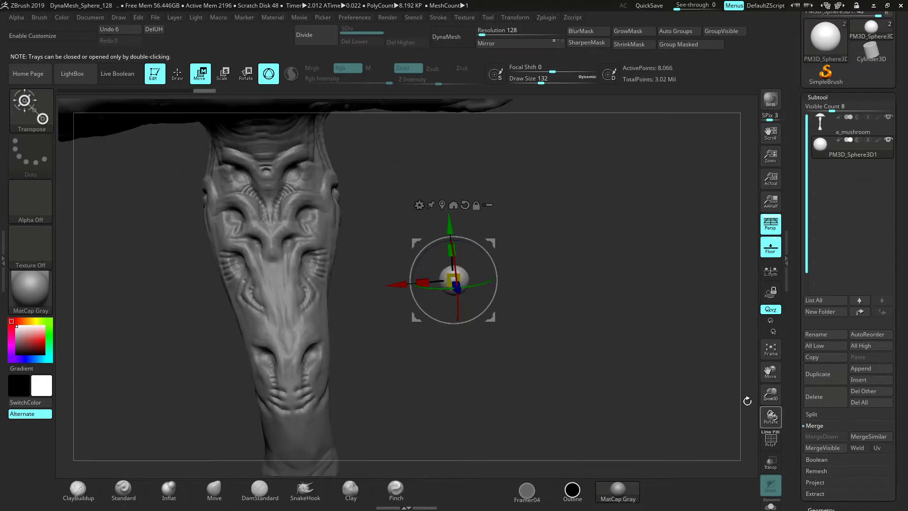
Move the small sphere into one of the middle eye sockets on the front of the stem
drag(446, 278, 319, 293)
drag(490, 245, 610, 283)
drag(350, 348, 302, 351)
drag(345, 294, 335, 220)
drag(524, 307, 449, 279)
drag(279, 286, 239, 284)
drag(295, 228, 295, 225)
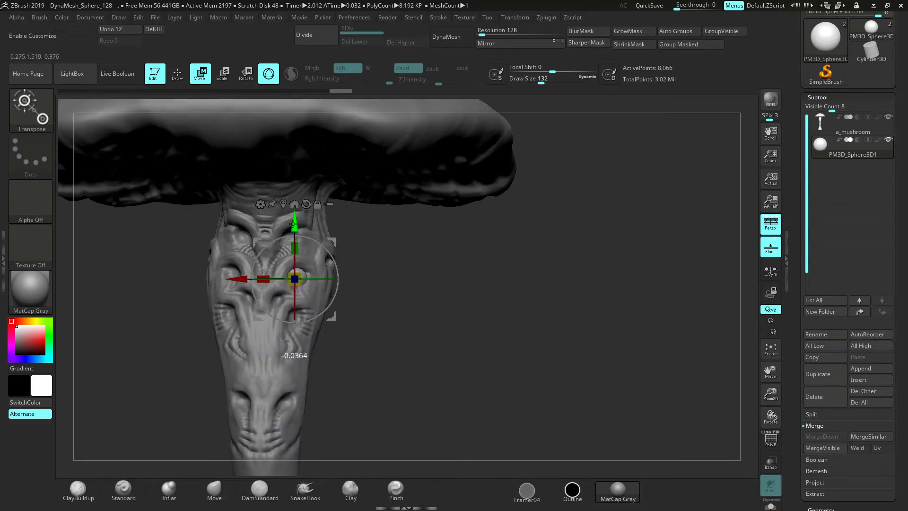
Fine-tune the sphere's position so it sits centred and at the right depth in the middle eye socket
drag(240, 279, 249, 279)
drag(770, 393, 770, 447)
drag(246, 279, 233, 279)
drag(502, 314, 237, 283)
drag(182, 289, 350, 281)
mouse_move(520, 259)
mouse_down()
mouse_move(257, 314)
mouse_move(574, 299)
mouse_move(425, 293)
mouse_move(327, 307)
mouse_move(199, 310)
mouse_move(205, 298)
mouse_move(158, 331)
mouse_up()
Duplicate the sphere and fit the copy into the opposite middle eye socket
click(817, 375)
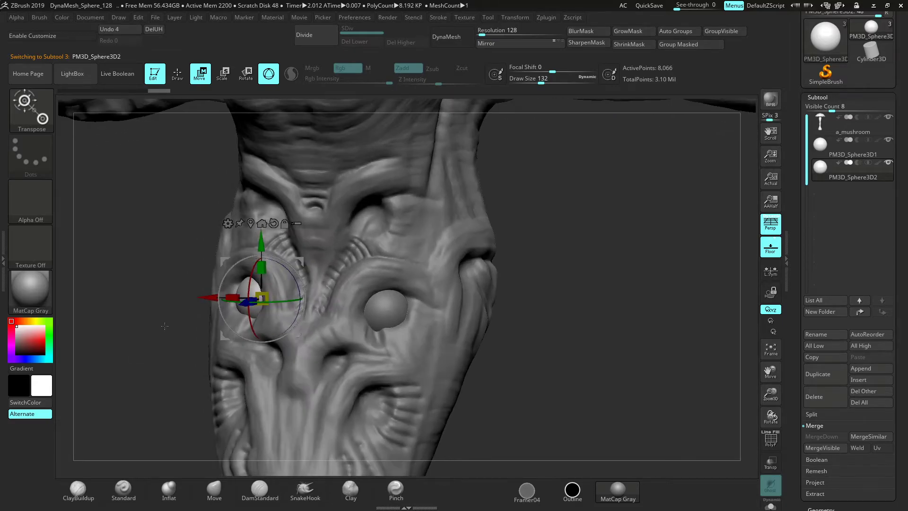
drag(261, 242, 260, 243)
drag(204, 297, 207, 297)
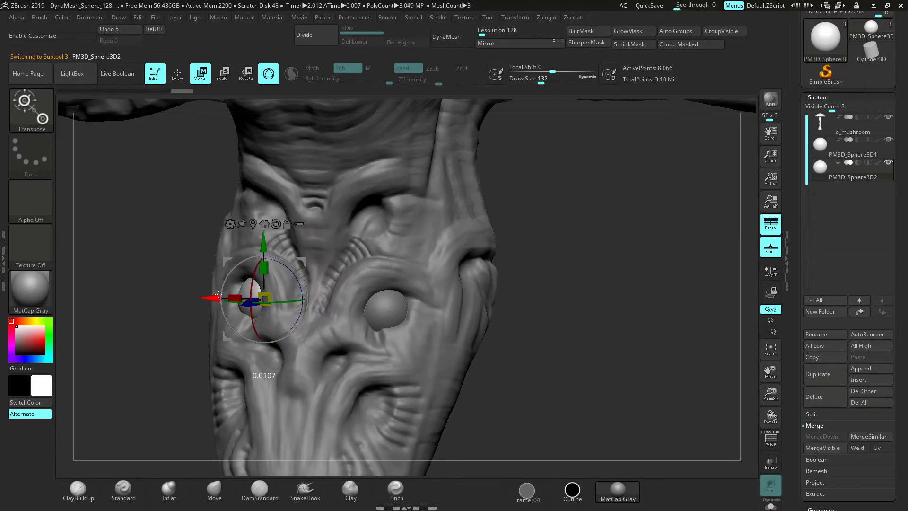
drag(535, 254, 564, 282)
Duplicate the sphere again and move the copy up into the upper eye socket on the same side
click(819, 379)
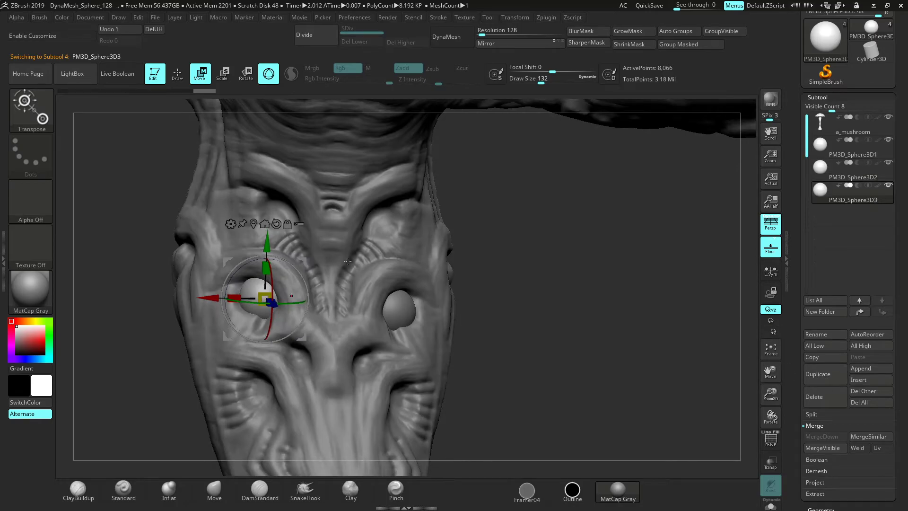
drag(264, 298, 267, 209)
drag(211, 209, 227, 210)
drag(515, 226, 638, 229)
drag(332, 225, 319, 223)
drag(415, 241, 287, 228)
Duplicate the upper sphere and shift the copy sideways into the opposite upper eye socket
drag(223, 209, 343, 218)
click(820, 373)
drag(558, 283, 614, 283)
alt+drag(749, 385, 762, 372)
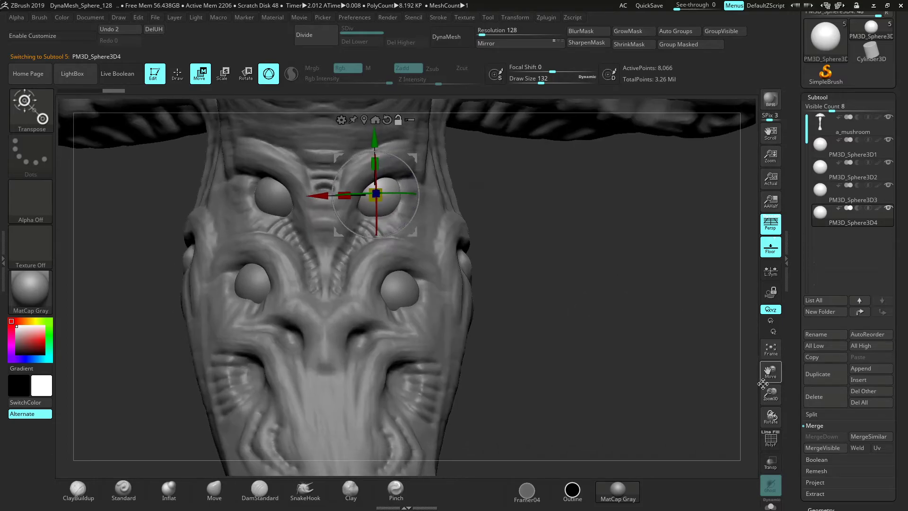
Duplicate the upper sphere and move the copy around to the socket on the side of the stem
click(819, 373)
drag(605, 283, 564, 285)
drag(375, 195, 442, 190)
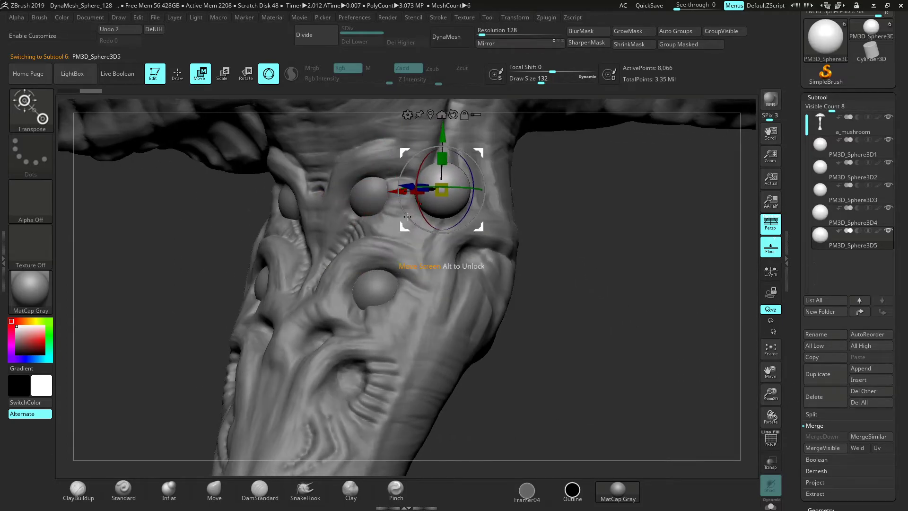
drag(443, 137, 443, 215)
right_drag(449, 223, 400, 242)
drag(379, 263, 427, 266)
right_drag(425, 262, 451, 240)
Adjust the copied sphere's depth and height so it sits inside the side socket
drag(421, 268, 406, 267)
drag(476, 210, 476, 199)
drag(628, 283, 427, 261)
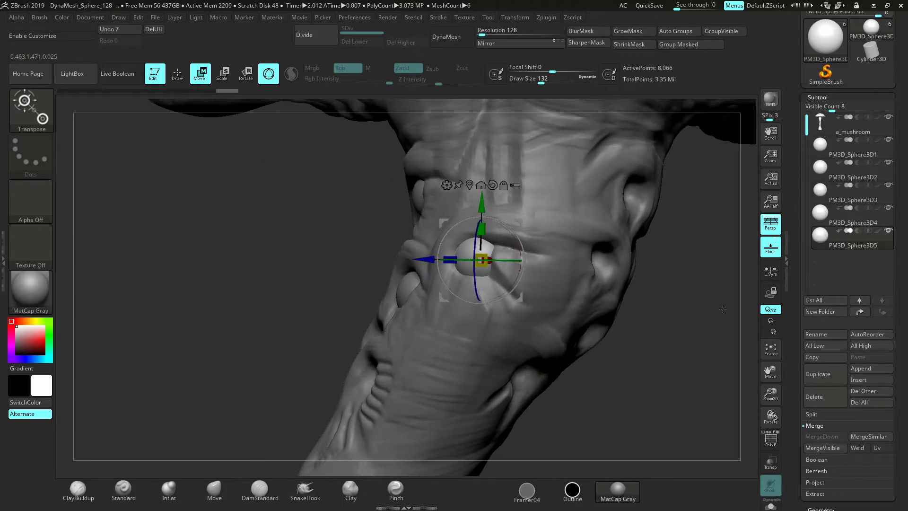
drag(339, 127, 482, 147)
drag(435, 253, 431, 253)
mouse_move(626, 327)
mouse_down()
mouse_move(660, 334)
mouse_move(637, 321)
mouse_up()
Duplicate the side sphere and seat the copy in the matching socket on the stem's opposite side
click(821, 379)
drag(420, 260, 153, 259)
mouse_move(97, 274)
mouse_down()
mouse_move(154, 279)
mouse_move(97, 275)
mouse_up()
drag(159, 262, 180, 262)
drag(227, 202, 226, 194)
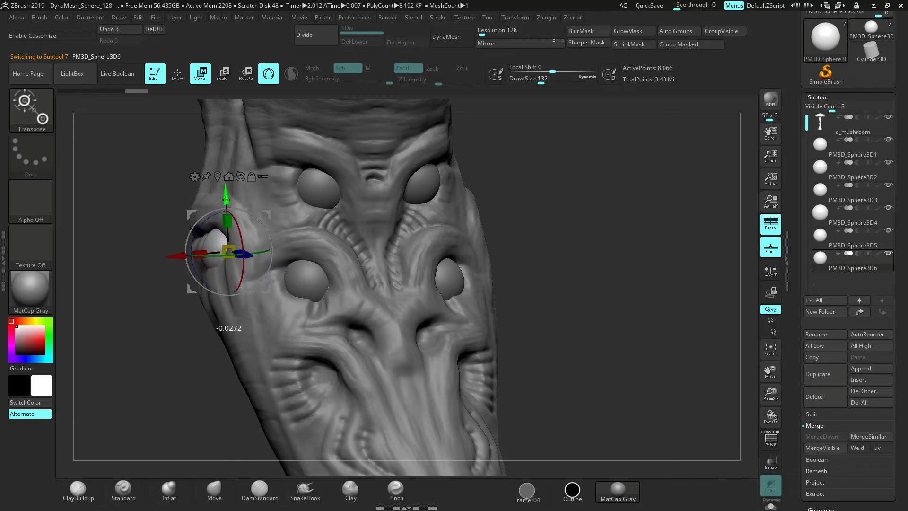
drag(178, 256, 182, 255)
drag(231, 194, 230, 189)
drag(179, 250, 177, 250)
Duplicate the side sphere and move the copy down to the lower ribbed eye socket
alt+drag(671, 301, 680, 198)
click(809, 367)
drag(567, 274, 632, 271)
drag(294, 149, 423, 160)
drag(544, 203, 522, 229)
drag(370, 146, 396, 325)
Adjust the copied sphere's depth and sideways position to seat it in the lower ribbed socket
drag(469, 296, 341, 298)
drag(265, 324, 452, 331)
drag(597, 313, 463, 311)
right_drag(380, 317, 444, 322)
drag(444, 329, 438, 329)
right_drag(438, 328, 378, 327)
Duplicate the lower sphere and place the copy in the small nostril-like socket beside the centre ridge
click(824, 373)
drag(332, 321, 370, 320)
drag(439, 252, 377, 292)
right_drag(307, 288, 366, 285)
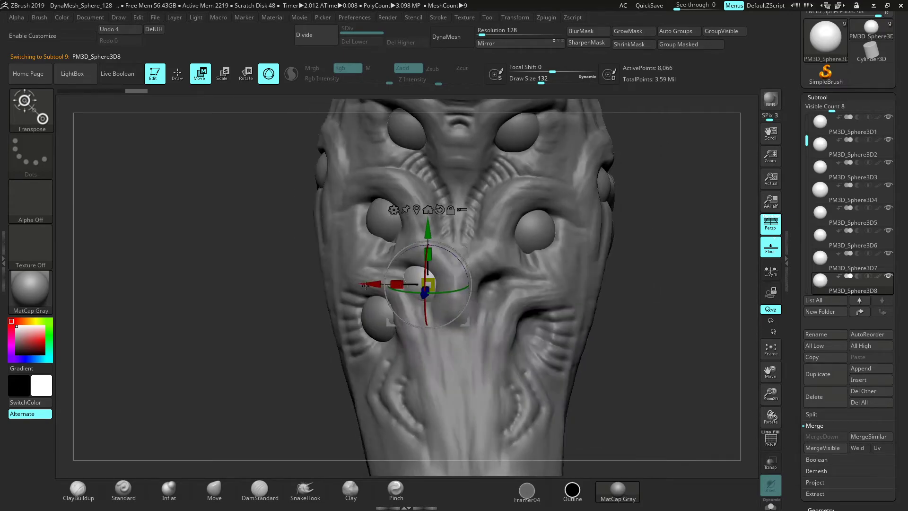
alt+right_drag(457, 212, 410, 254)
Duplicate the nostril sphere and position the copy in the small socket across the centre ridge
click(817, 373)
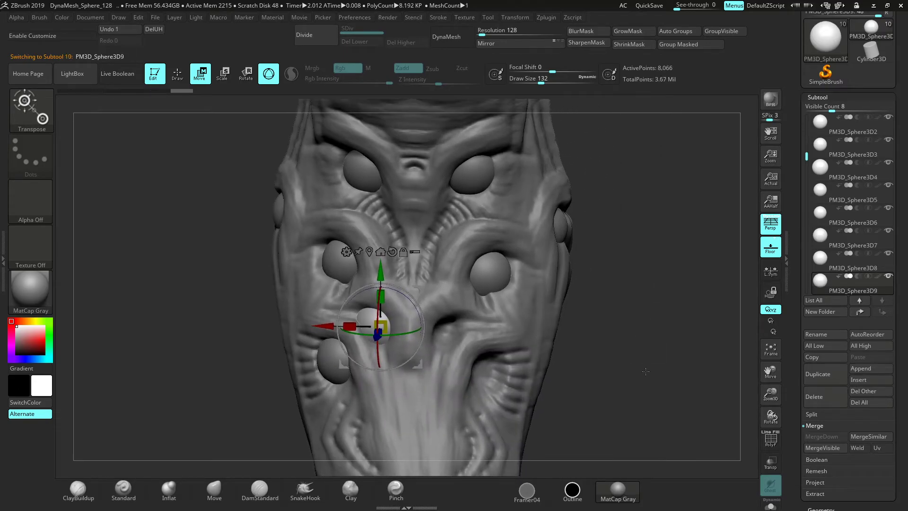
drag(696, 339, 419, 280)
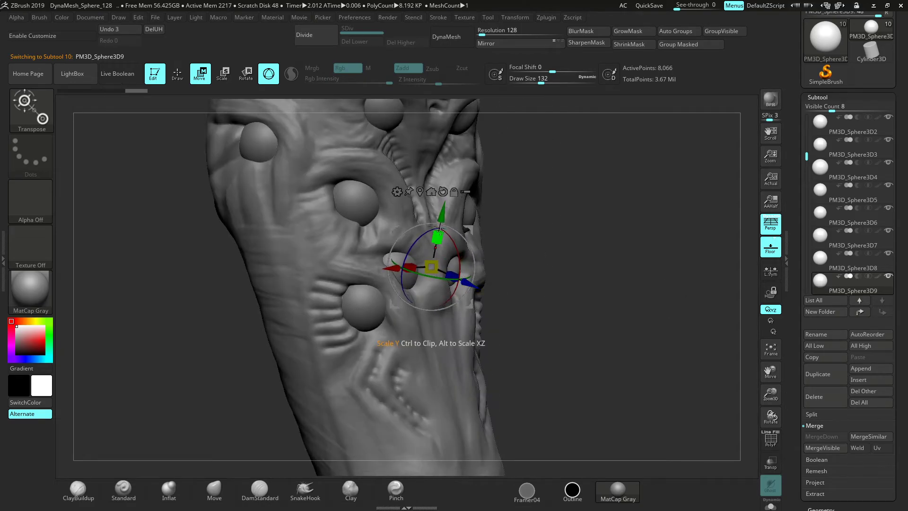
drag(440, 220, 441, 219)
drag(508, 283, 621, 306)
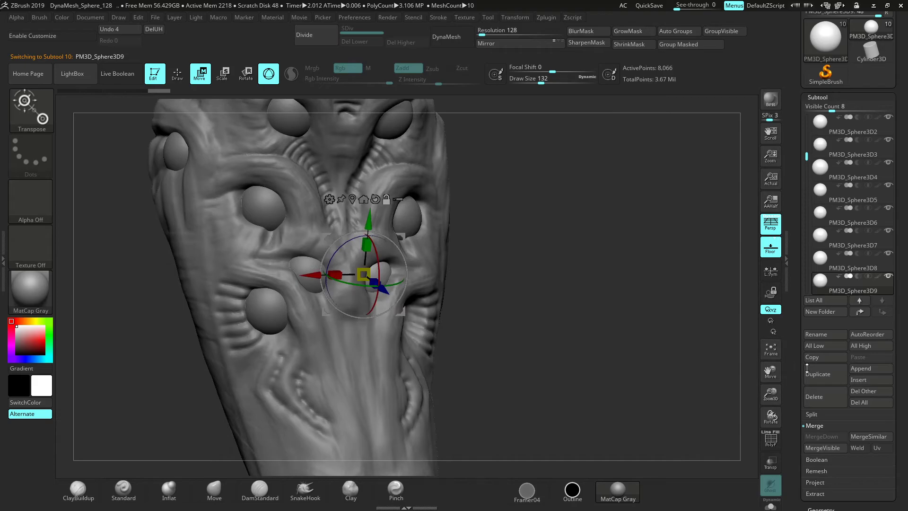
Duplicate the sphere and fit the copy into the remaining lower ribbed socket, adjusting its depth from the side
click(818, 374)
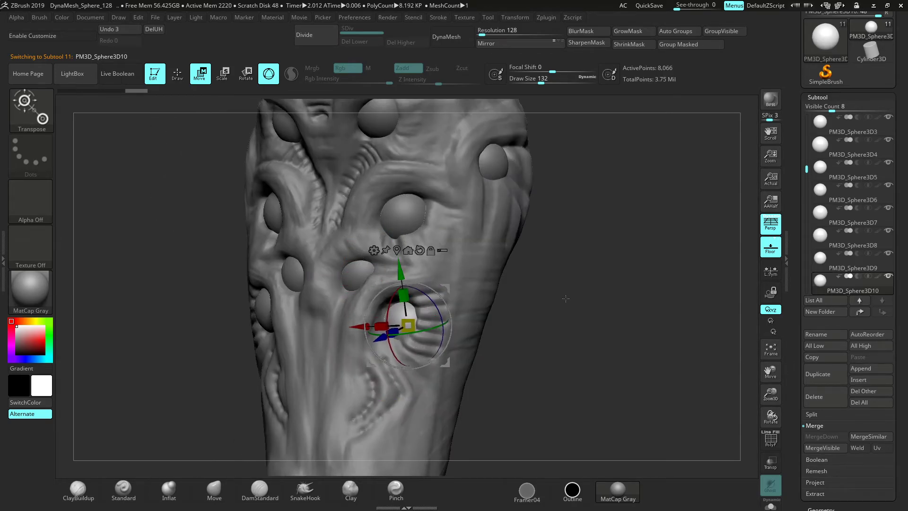
drag(563, 294, 321, 310)
drag(567, 337, 389, 318)
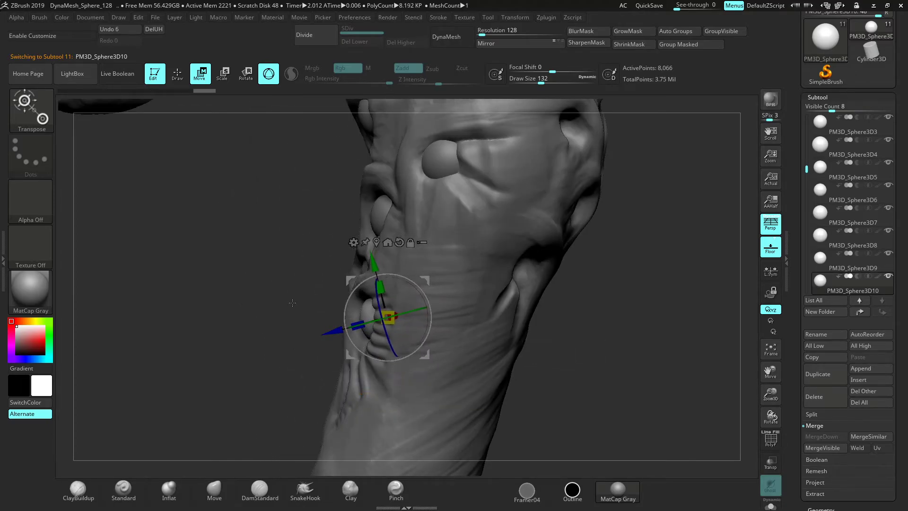
drag(291, 301, 336, 333)
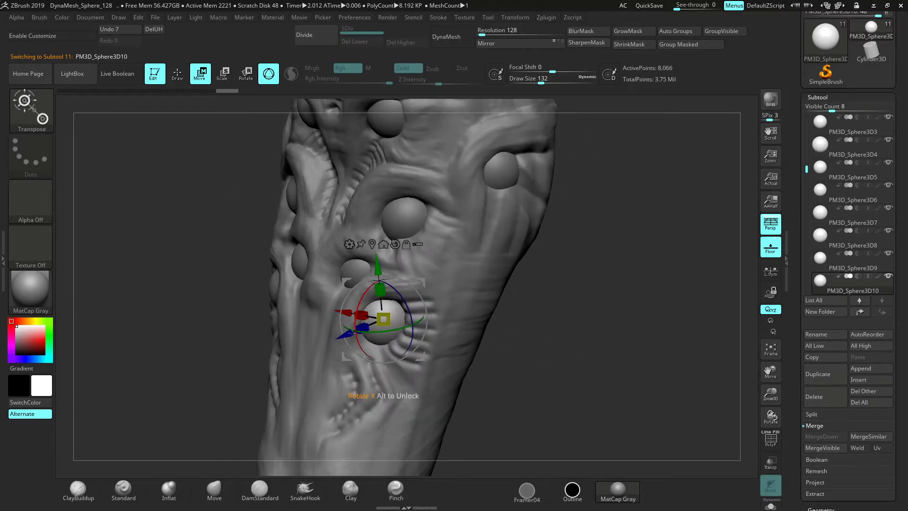
drag(495, 324, 689, 368)
Duplicate the ribbed-socket sphere and move the copy around to the lower socket on the back of the stem
drag(775, 385, 774, 351)
drag(587, 331, 525, 369)
alt+drag(640, 370, 581, 351)
click(825, 374)
drag(289, 338, 386, 353)
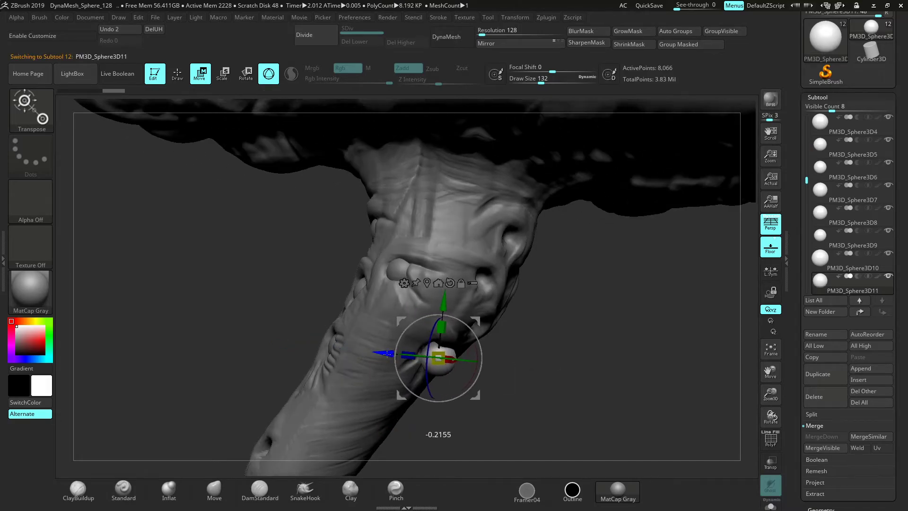
drag(510, 387, 562, 375)
drag(770, 393, 770, 428)
alt+drag(695, 420, 680, 340)
drag(474, 283, 446, 281)
Fit the copied sphere into the back socket by adjusting its position and scale
drag(709, 358, 746, 357)
drag(396, 221, 397, 212)
drag(241, 265, 298, 264)
drag(492, 265, 421, 282)
drag(307, 263, 381, 258)
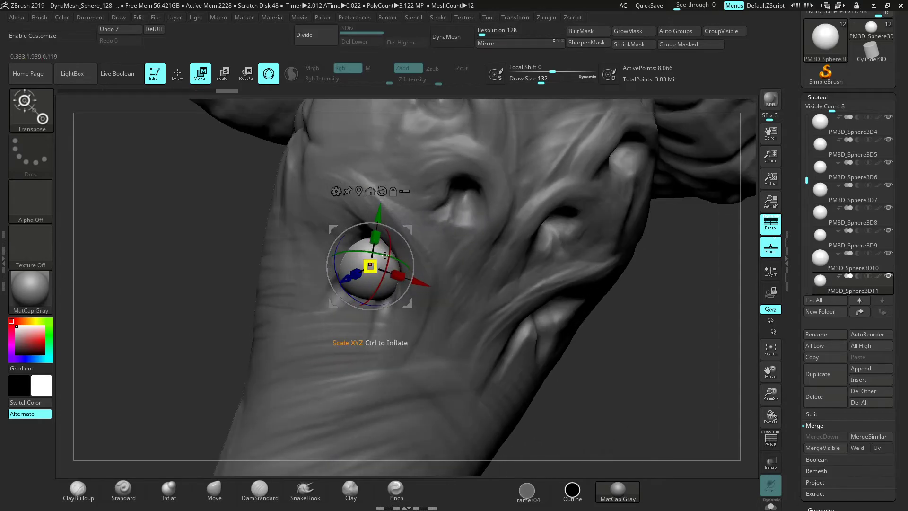
drag(378, 216, 386, 210)
alt+drag(653, 362, 630, 401)
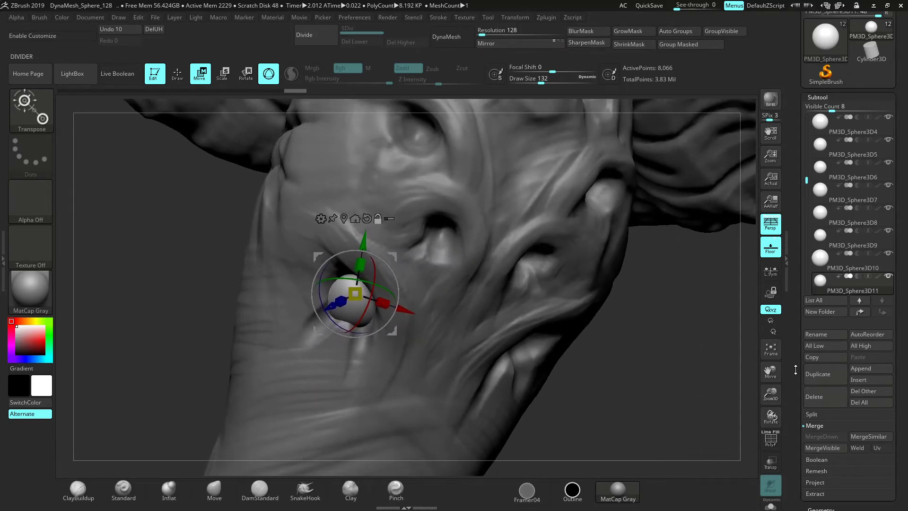
Duplicate the eyeball sphere and fit the copy into the opposite lowest socket on the back of the stem
click(821, 374)
shift+drag(686, 371, 724, 374)
drag(670, 313, 596, 277)
drag(533, 234, 534, 220)
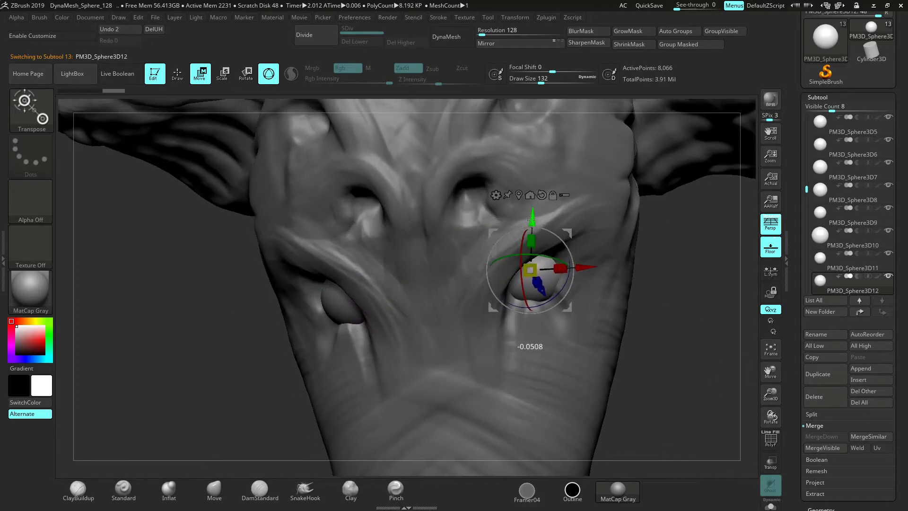
drag(581, 265, 574, 266)
Duplicate the sphere and raise the copy into the small inner socket above it, adjusting its depth from several angles
alt+drag(720, 331, 686, 384)
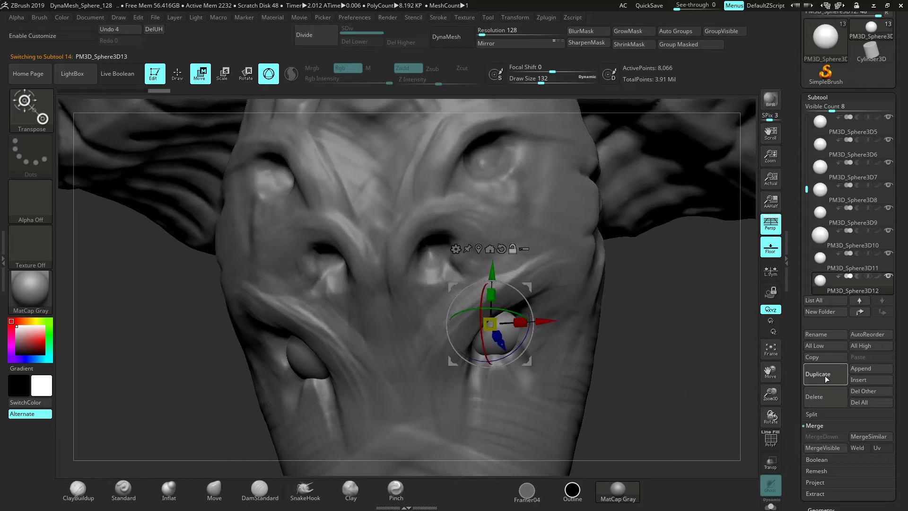
click(827, 375)
drag(676, 329, 670, 349)
drag(491, 270, 491, 224)
drag(663, 302, 455, 256)
drag(170, 333, 205, 352)
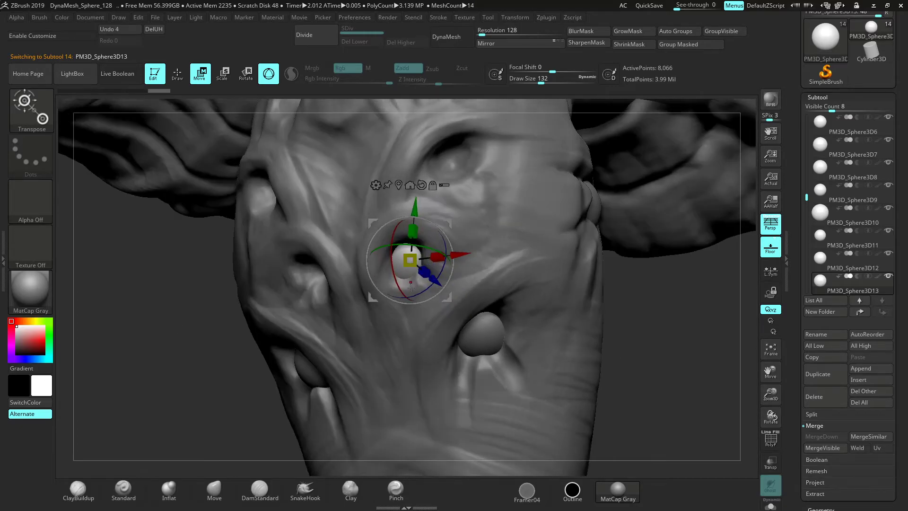
drag(435, 281, 450, 251)
Duplicate the small inner socket's sphere and fit the copy into the matching socket across the back's centre ridge
drag(744, 317, 695, 322)
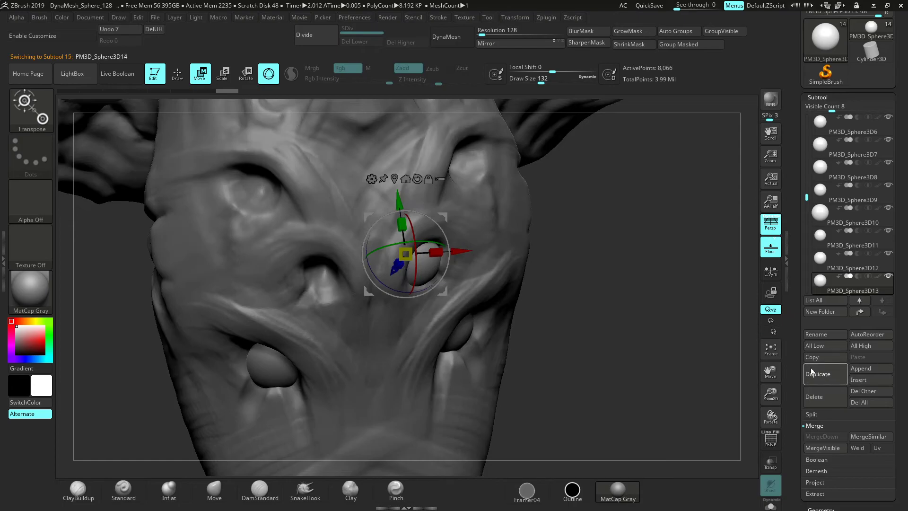
drag(461, 251, 376, 256)
drag(579, 278, 615, 265)
drag(326, 207, 326, 212)
drag(329, 293, 338, 290)
drag(378, 263, 380, 264)
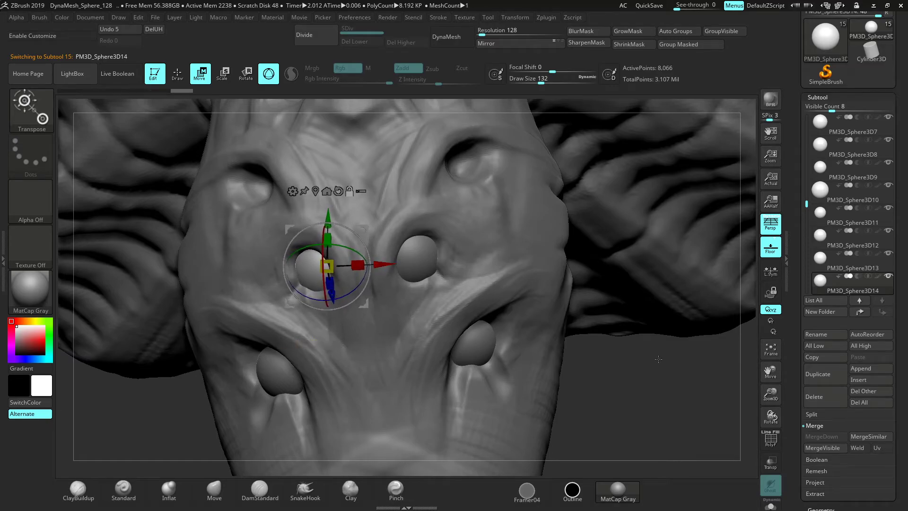
Duplicate the sphere and fit the copy into the larger outer socket above, correcting its height and depth from the side
alt+drag(645, 354, 649, 392)
click(830, 375)
drag(332, 255, 332, 172)
drag(390, 213, 320, 211)
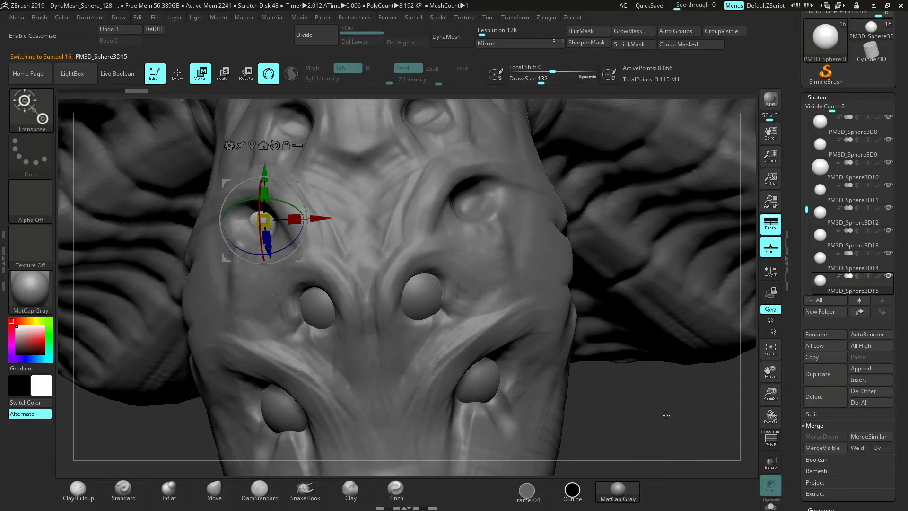
drag(665, 415, 749, 410)
drag(224, 252, 241, 239)
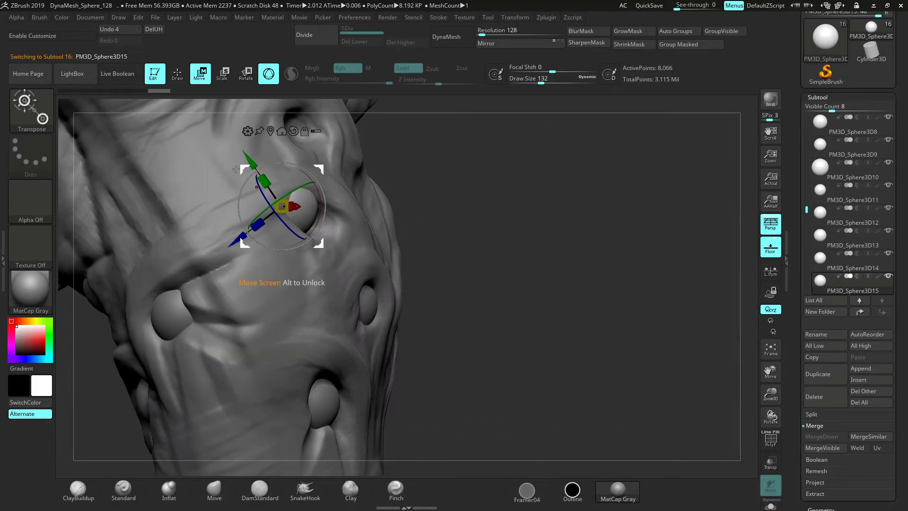
drag(246, 160, 257, 174)
drag(248, 251, 235, 261)
drag(558, 310, 342, 225)
Duplicate the outer socket's sphere and move the copy across into the matching outer socket
alt+drag(689, 425, 657, 453)
click(817, 376)
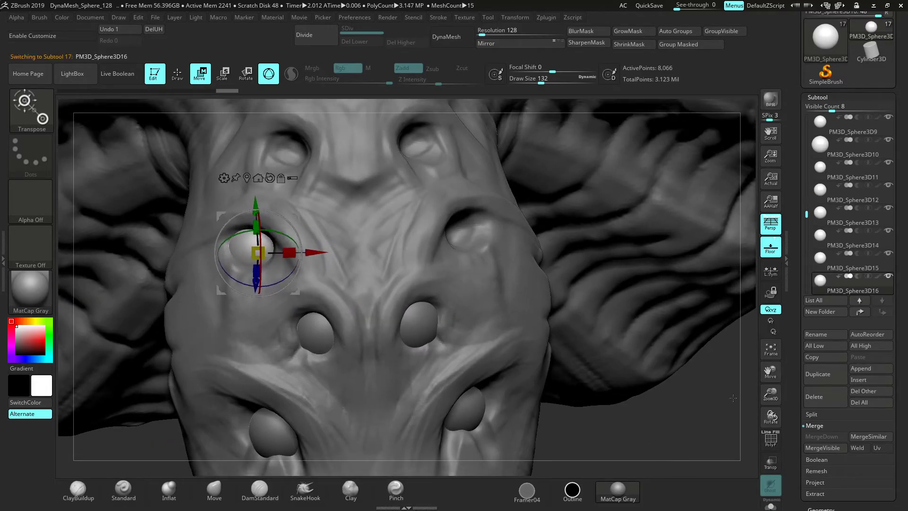
drag(739, 395, 435, 334)
drag(314, 255, 498, 262)
drag(655, 354, 464, 331)
Duplicate the sphere and fit the copy into one of the topmost back sockets, just below the cap
drag(629, 445, 738, 454)
click(823, 377)
drag(461, 302, 434, 207)
drag(591, 341, 685, 345)
drag(428, 234, 396, 217)
drag(189, 290, 81, 288)
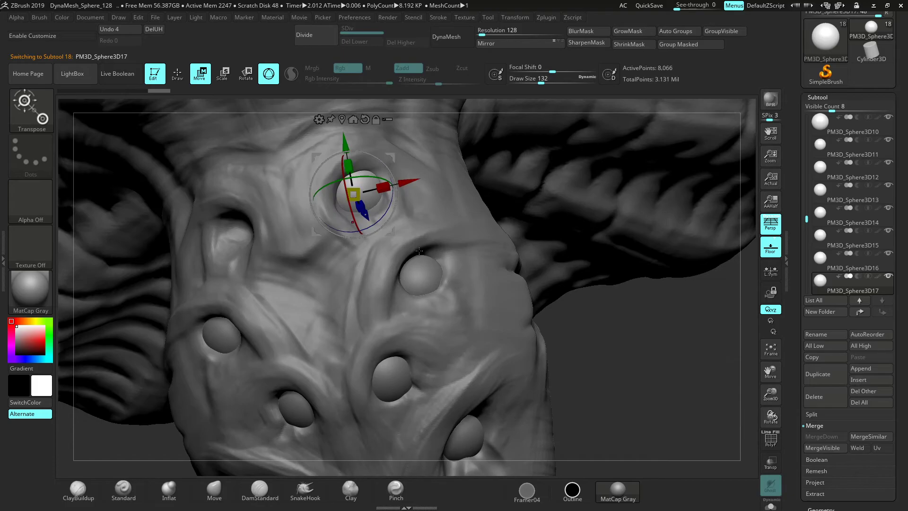
drag(425, 202, 527, 285)
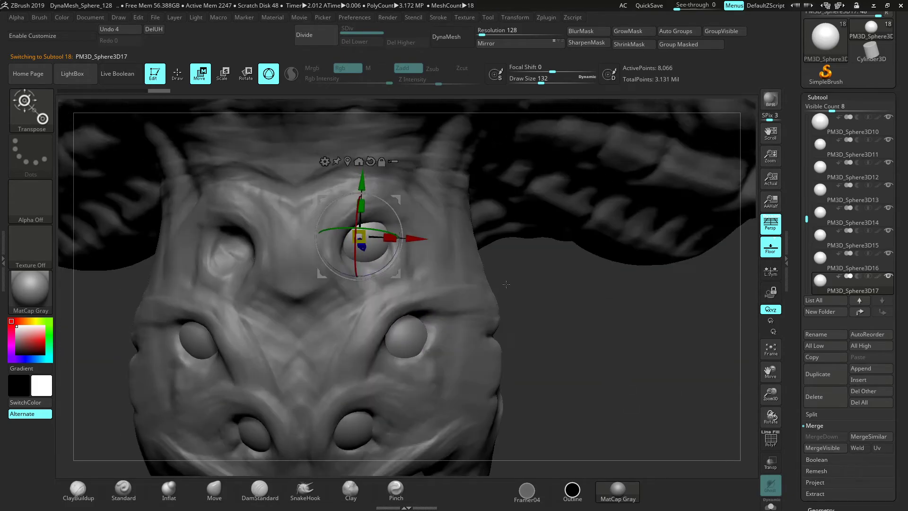
drag(417, 237, 420, 237)
Duplicate the topmost sphere and move the copy across into the remaining top socket, fine-tuning its height and sideways position
drag(662, 341, 722, 345)
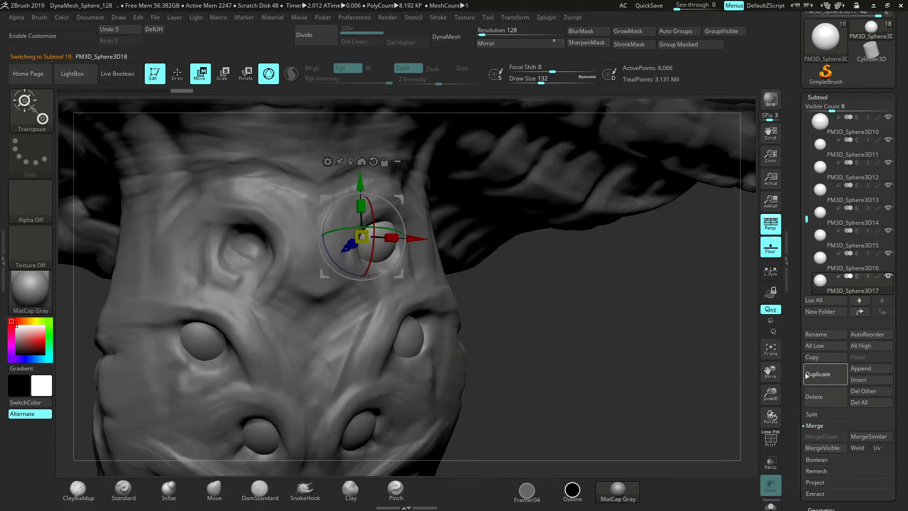
drag(574, 323, 608, 312)
drag(416, 235, 307, 234)
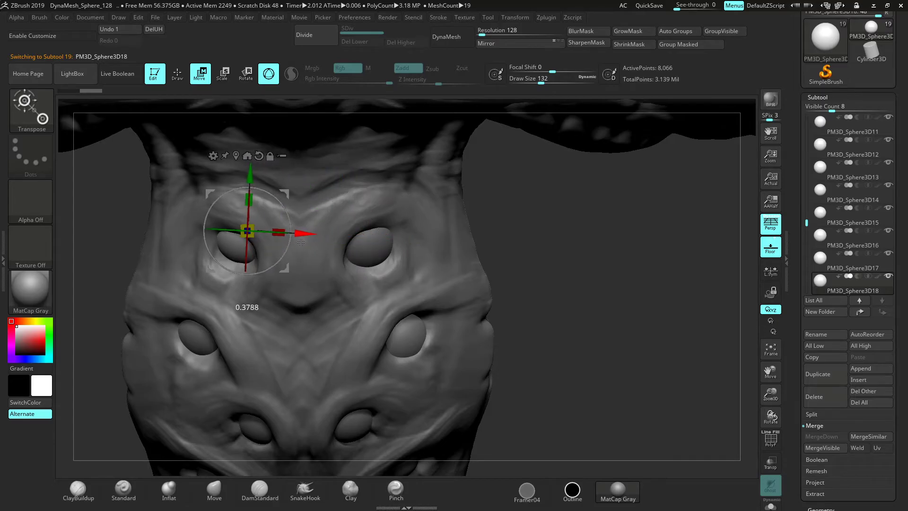
drag(254, 178, 254, 187)
drag(308, 244, 305, 243)
drag(566, 263, 543, 289)
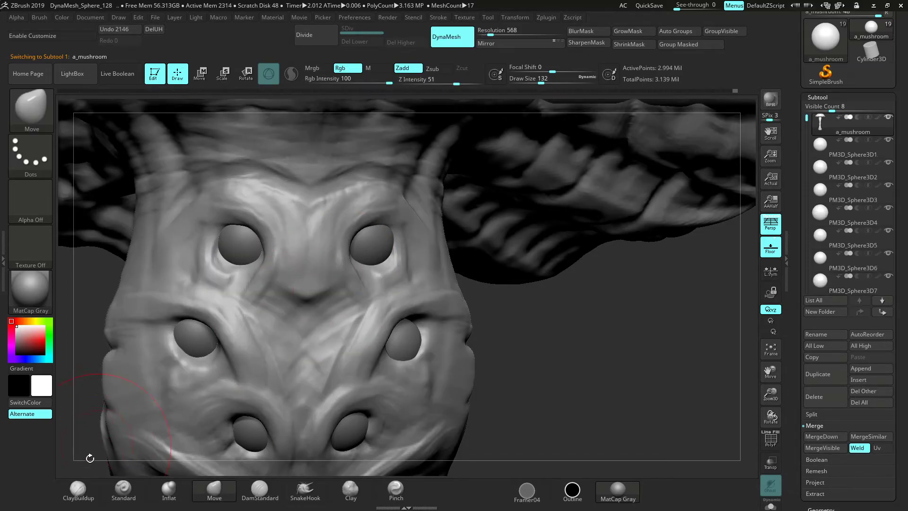
Switch to the ClayBuildup brush on the mushroom subtool, adjust its draw size, and make a short stroke on the stem
click(78, 488)
key(space)
drag(306, 302, 294, 302)
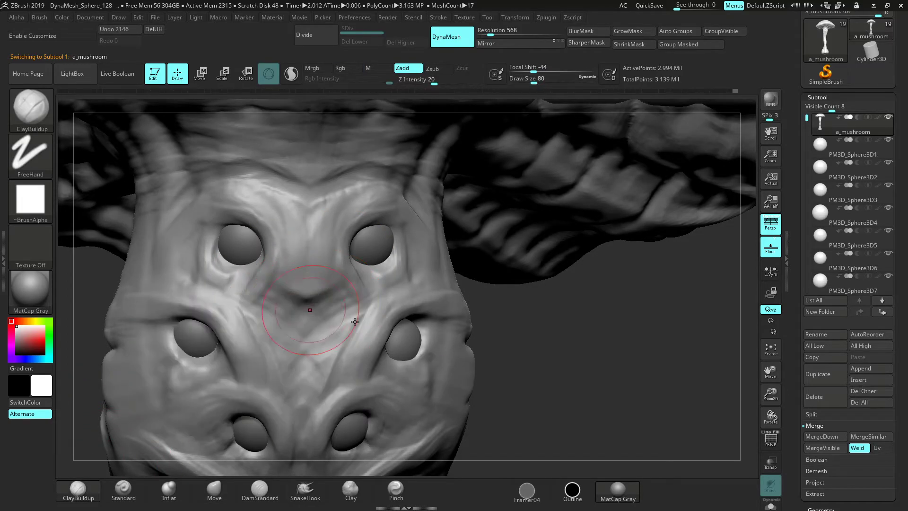
key(space)
drag(599, 335, 588, 335)
mouse_move(717, 362)
mouse_down()
mouse_move(774, 374)
mouse_move(597, 284)
mouse_move(616, 365)
mouse_move(624, 315)
mouse_up()
mouse_move(312, 301)
mouse_down()
mouse_move(356, 300)
mouse_move(275, 288)
mouse_up()
Set the Smooth brush to intensity 100 and draw size 140, and smooth the chevron bands all around the plain stem section
key(space)
key(space)
shift+drag(436, 80, 480, 85)
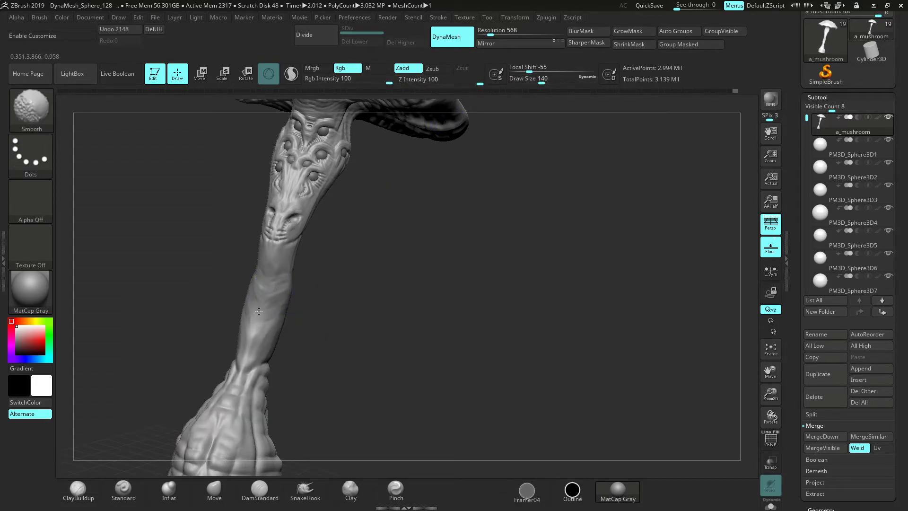
shift+drag(267, 306, 274, 302)
drag(326, 322, 353, 326)
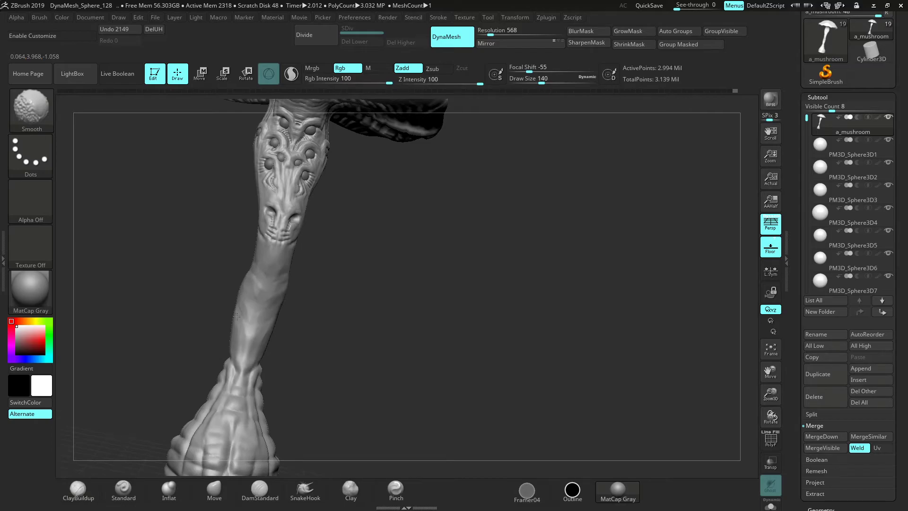
shift+drag(263, 333, 265, 327)
mouse_move(331, 333)
mouse_down()
mouse_move(456, 332)
mouse_move(461, 360)
mouse_up()
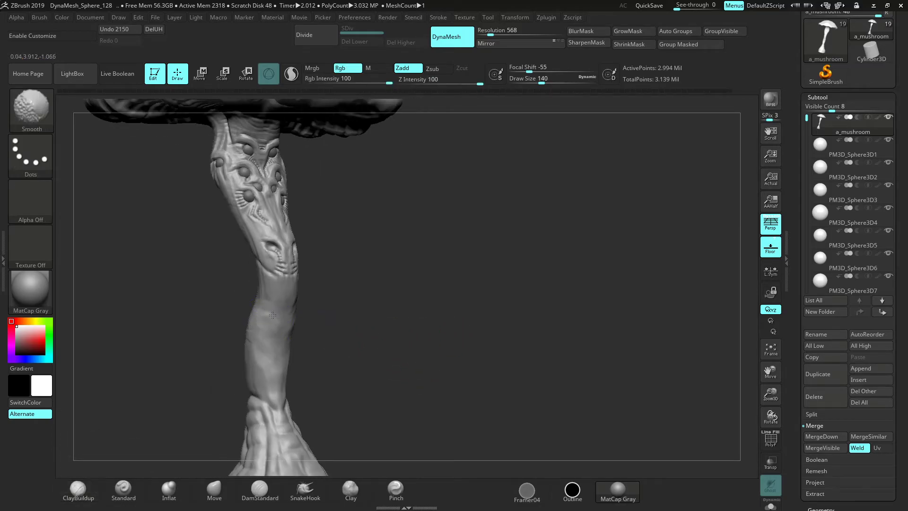
shift+drag(250, 355, 253, 352)
drag(312, 353, 363, 351)
mouse_move(257, 344)
shift+mouse_down()
mouse_move(252, 334)
mouse_move(294, 317)
shift+mouse_up()
shift+drag(243, 346, 235, 346)
drag(316, 322, 339, 352)
shift+drag(214, 338, 218, 337)
drag(288, 316, 352, 326)
shift+drag(220, 334, 217, 332)
mouse_move(299, 312)
mouse_down()
mouse_move(383, 246)
mouse_move(458, 307)
mouse_move(489, 307)
mouse_up()
Duplicate one of the upper front eyeball spheres and move the copy down to an empty socket on the lower face
key(space)
drag(769, 394, 748, 408)
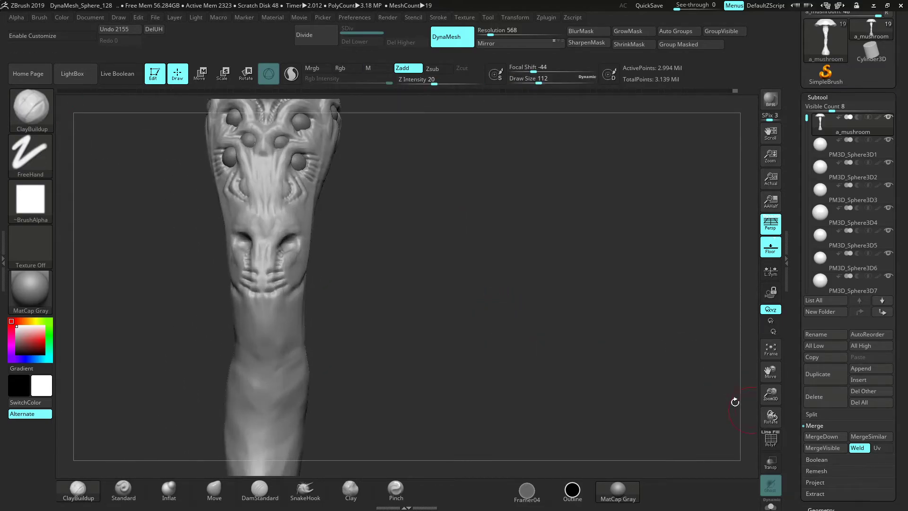
drag(582, 300, 587, 424)
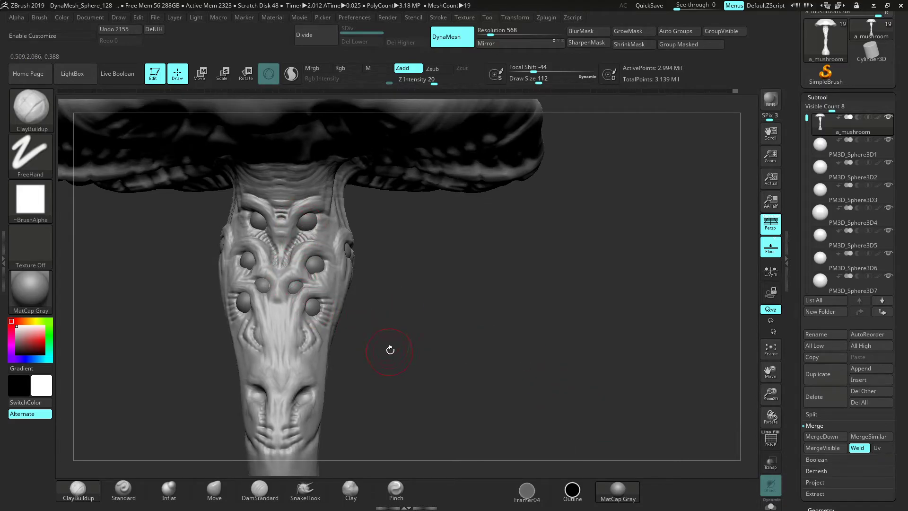
drag(390, 352, 303, 258)
alt+click(323, 247)
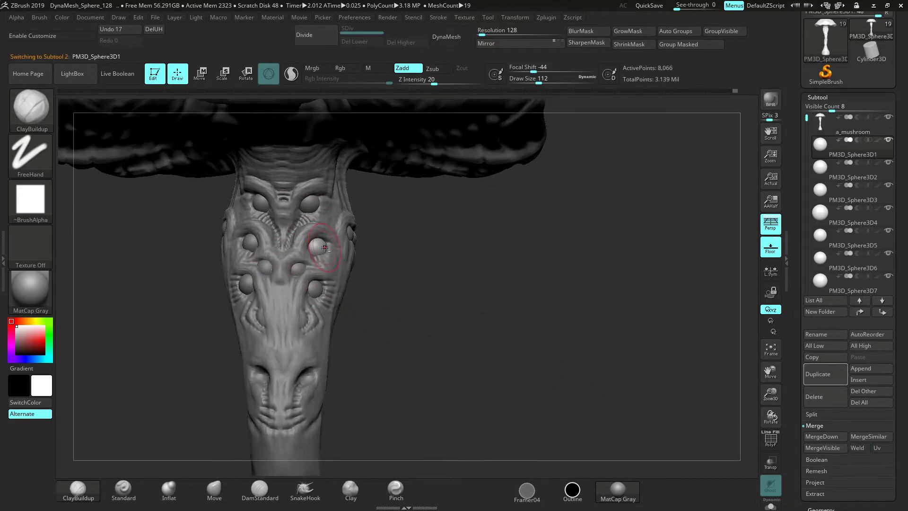
click(826, 373)
key(w)
drag(569, 361, 507, 338)
drag(315, 203, 296, 313)
drag(257, 349, 190, 346)
drag(243, 296, 242, 317)
drag(189, 365, 194, 366)
drag(392, 379, 526, 391)
Fit the copied sphere snugly into the lower face socket by fine-tuning its position from the front and side
drag(766, 391, 766, 423)
alt+drag(422, 404, 459, 331)
drag(230, 299, 220, 301)
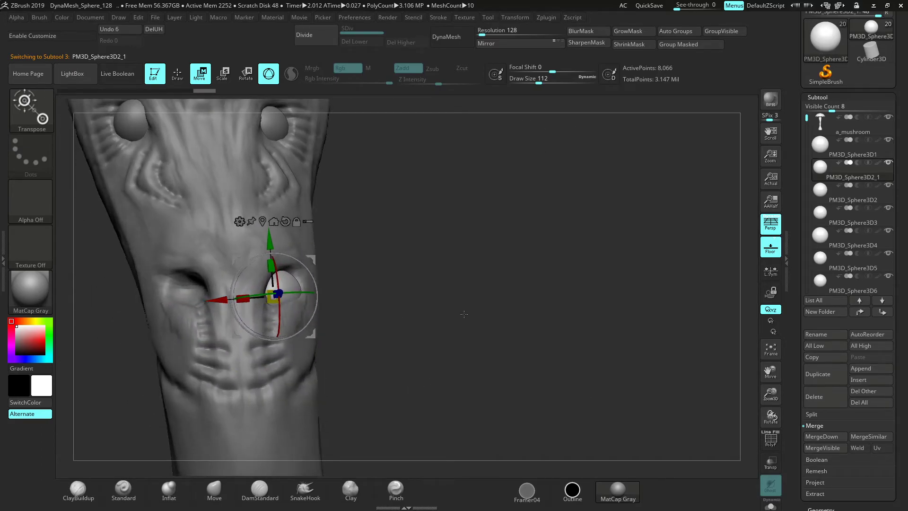
drag(467, 314, 316, 307)
drag(144, 284, 162, 286)
drag(219, 289, 227, 268)
drag(276, 239, 275, 236)
mouse_move(199, 252)
mouse_down()
mouse_move(322, 253)
mouse_move(203, 258)
mouse_up()
mouse_move(218, 288)
mouse_down()
mouse_move(326, 284)
mouse_move(218, 293)
mouse_up()
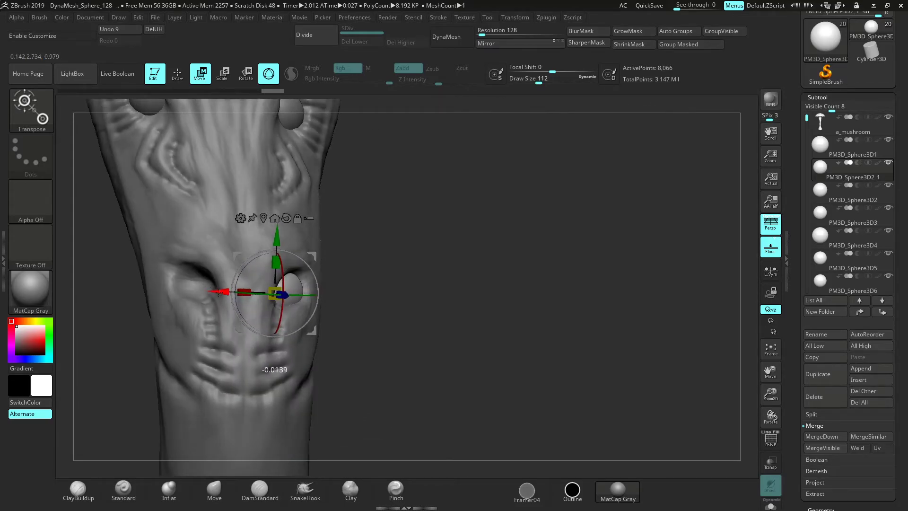
Duplicate the lower face eyeball and fit the copy into the matching socket on the other side of the face
click(816, 378)
drag(534, 334, 477, 336)
drag(219, 292, 309, 306)
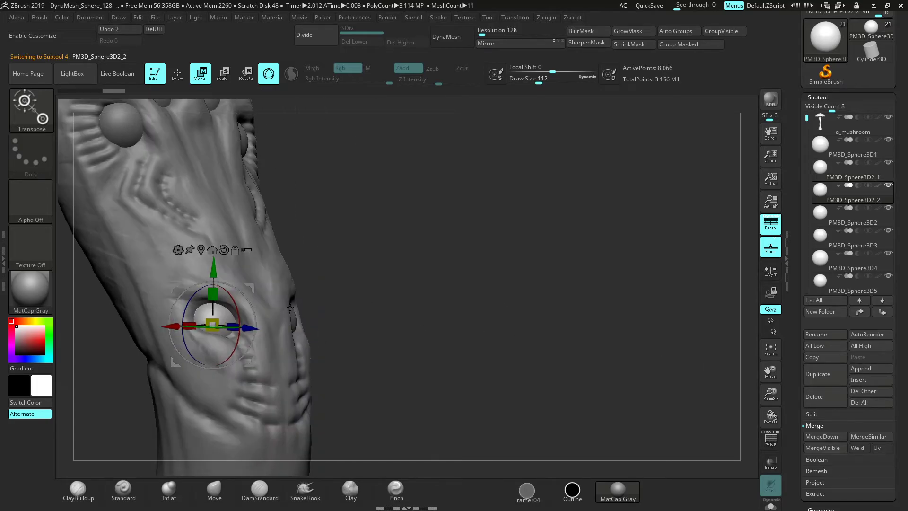
drag(178, 324, 181, 325)
drag(215, 273, 215, 268)
drag(249, 322, 254, 322)
key(q)
Select the first lower face eyeball and nudge its position to match its counterpart from the front
shift+drag(488, 304, 527, 360)
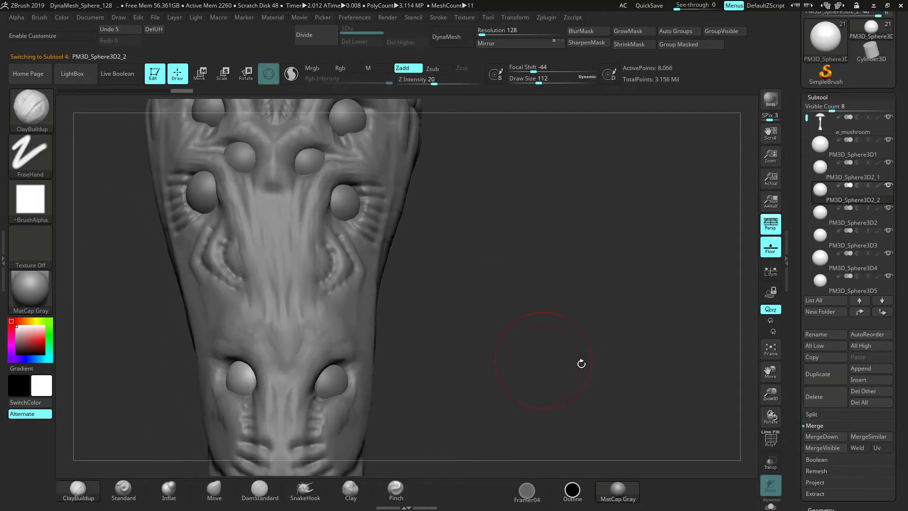
alt+click(326, 382)
key(w)
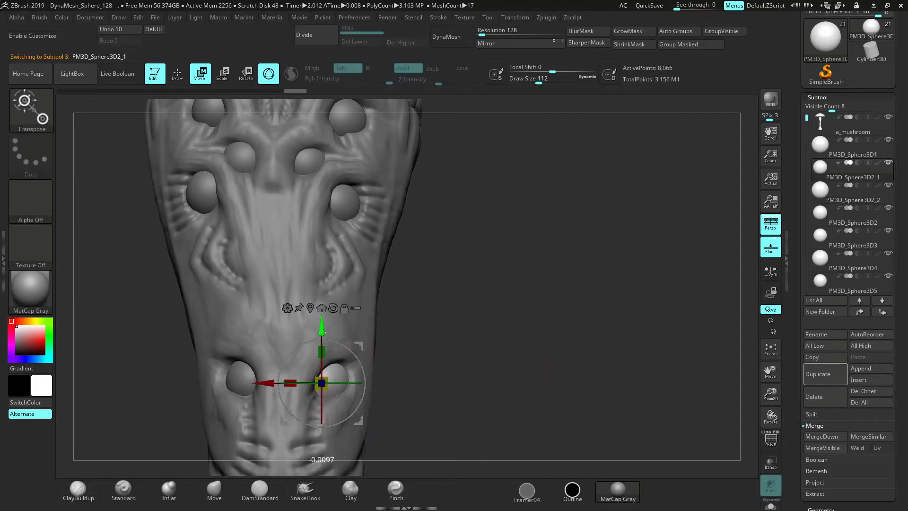
key(q)
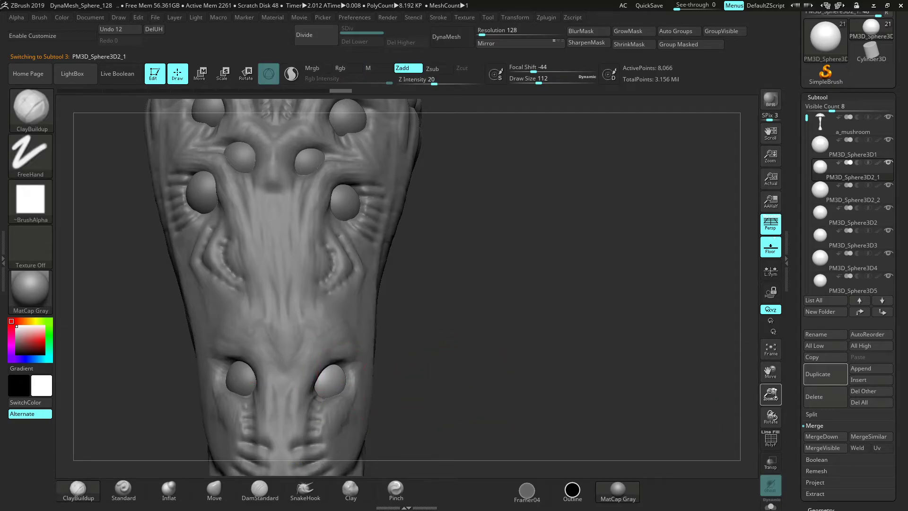
Select the mushroom subtool and set the ClayBuildup draw size to 23 for detailing around the small central eyes
drag(771, 395, 686, 356)
mouse_move(422, 268)
alt+mouse_down()
mouse_move(429, 299)
mouse_move(414, 278)
alt+mouse_up()
alt+click(347, 339)
key(space)
drag(767, 412, 767, 449)
alt+drag(651, 236, 662, 331)
key(space)
drag(661, 334, 654, 334)
Save the tool as a_mushroom02 in the fruits folder
drag(794, 95, 781, 180)
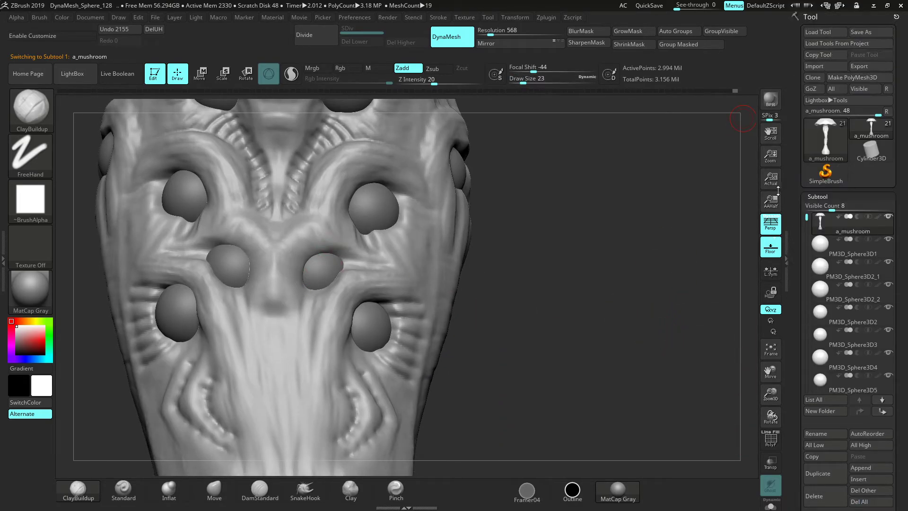
click(862, 33)
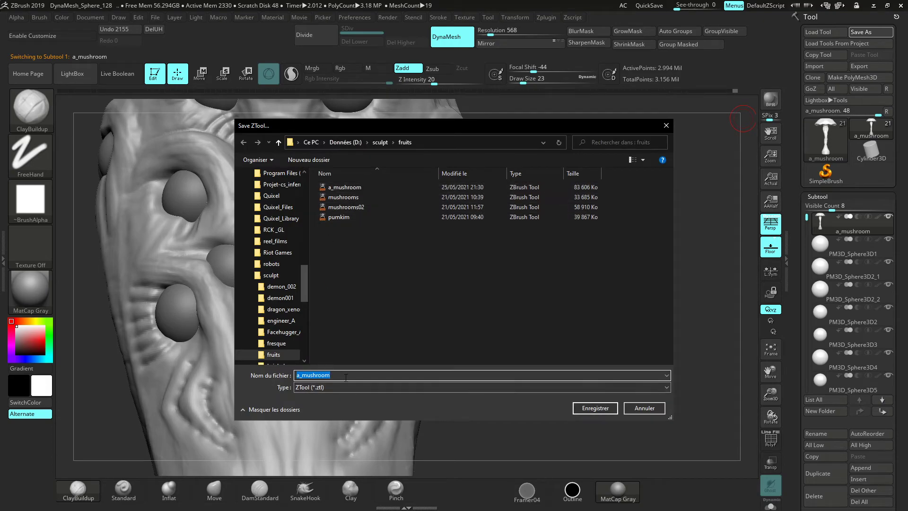
text(02)
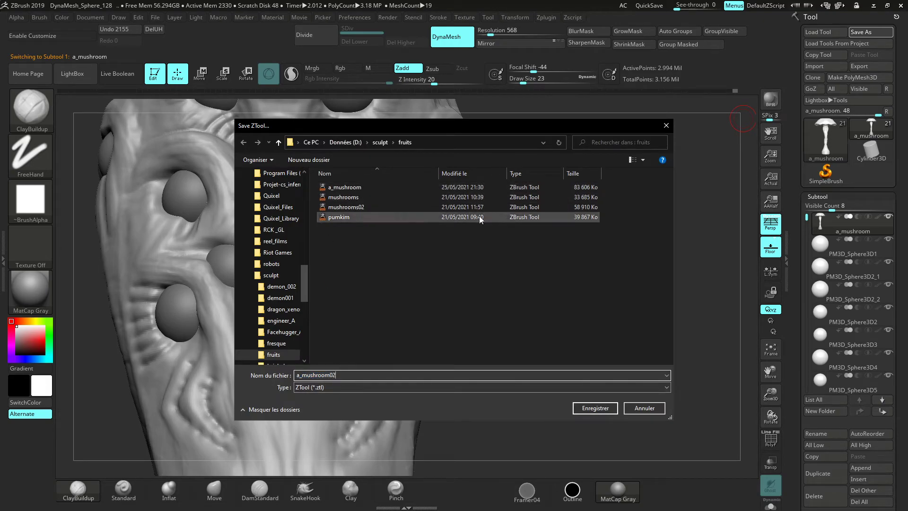
click(594, 407)
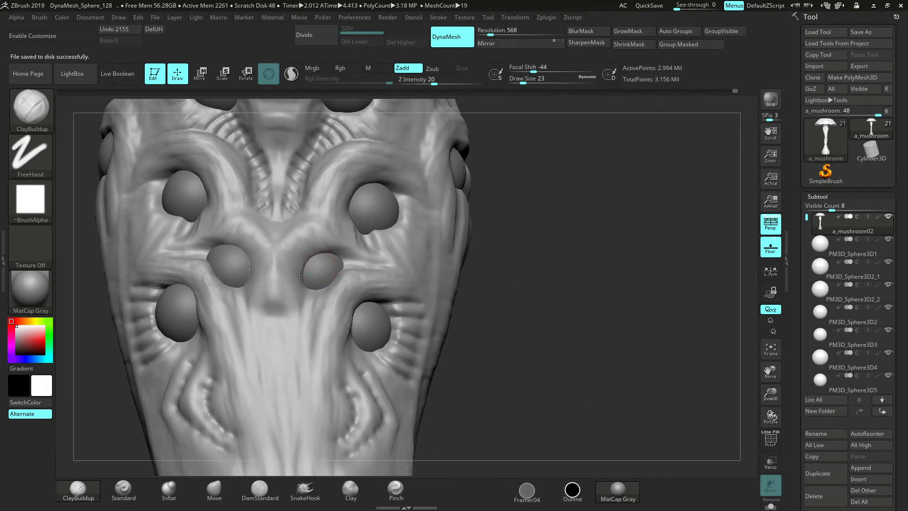
Build up thin eyelid rims around the two small central eyeballs with ClayBuildup and undo the last stroke
drag(301, 280, 306, 267)
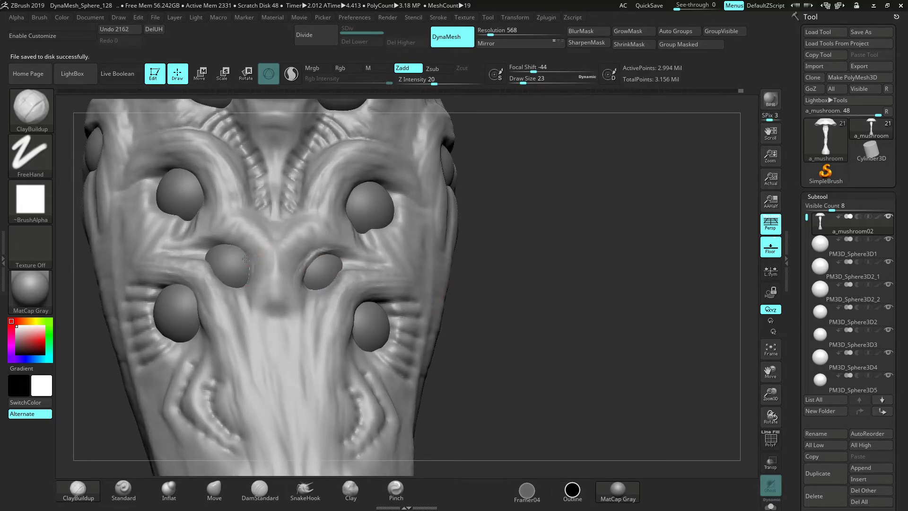
mouse_move(228, 245)
mouse_down()
mouse_move(241, 244)
mouse_move(248, 268)
mouse_move(243, 251)
mouse_move(252, 253)
mouse_up()
key(ctrl+z)
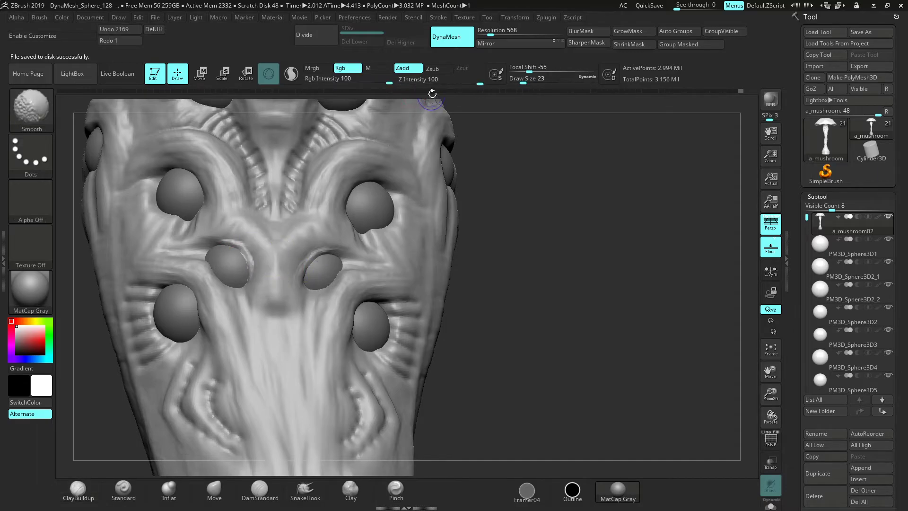
Lower the Smooth intensity to 41, refine one small eye's rim, and work the lower edge of the opposite eyelid
shift+drag(244, 263, 233, 244)
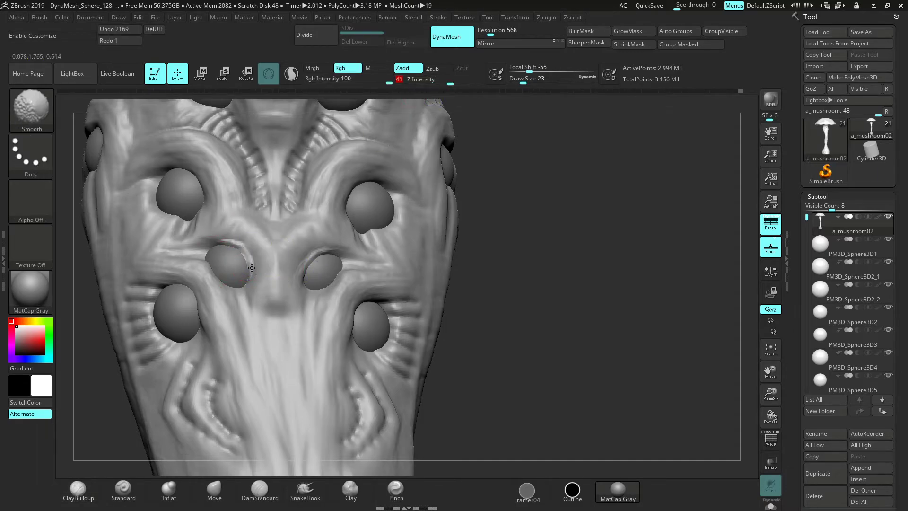
drag(244, 275, 244, 259)
mouse_move(244, 259)
mouse_down()
mouse_move(250, 279)
mouse_move(239, 289)
mouse_up()
drag(311, 289, 328, 281)
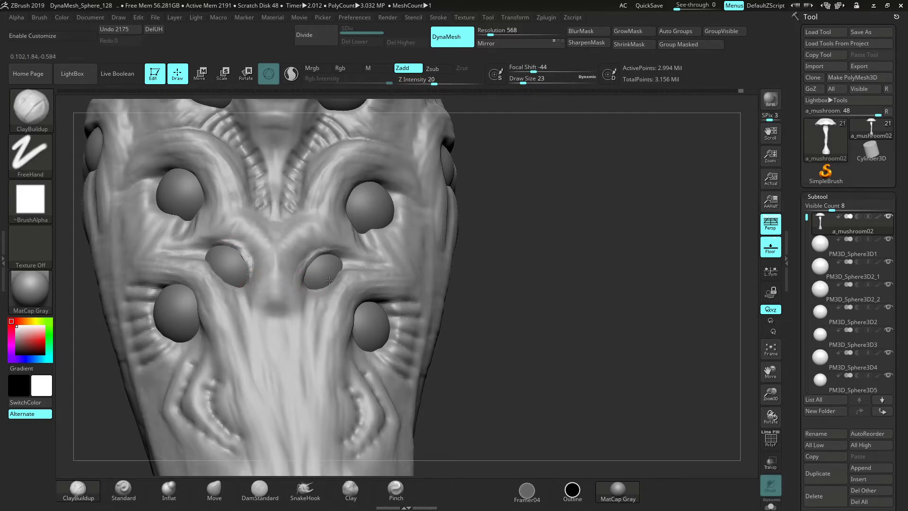
drag(587, 299, 458, 271)
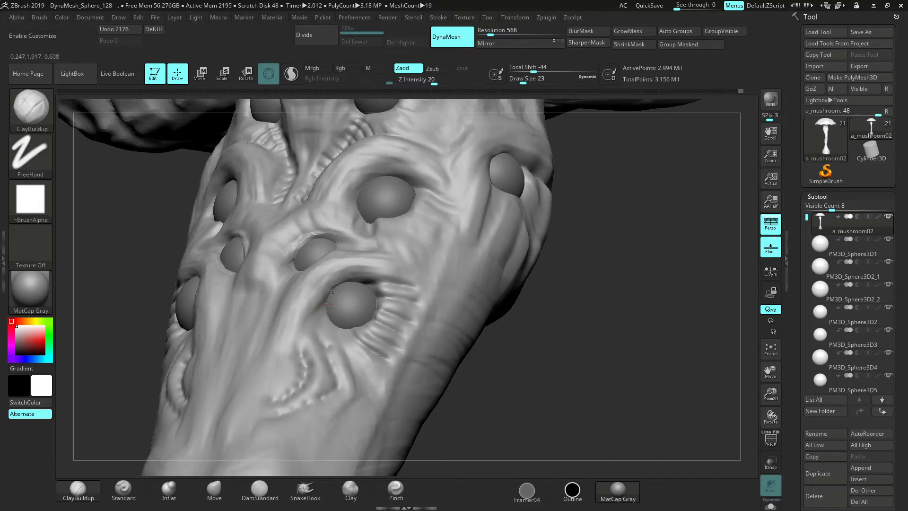
Build up and smooth the eyelid along the inner edge of the lower large eyeball beside the ribbed folds
mouse_move(323, 296)
mouse_down()
mouse_move(326, 290)
mouse_move(326, 315)
mouse_up()
drag(553, 279, 533, 289)
mouse_move(331, 324)
mouse_down()
mouse_move(345, 326)
mouse_move(339, 331)
mouse_up()
mouse_move(328, 301)
shift+mouse_down()
mouse_move(356, 284)
mouse_move(327, 317)
shift+mouse_up()
drag(329, 312, 342, 329)
mouse_move(497, 352)
mouse_down()
mouse_move(555, 367)
mouse_move(523, 362)
mouse_move(507, 330)
mouse_up()
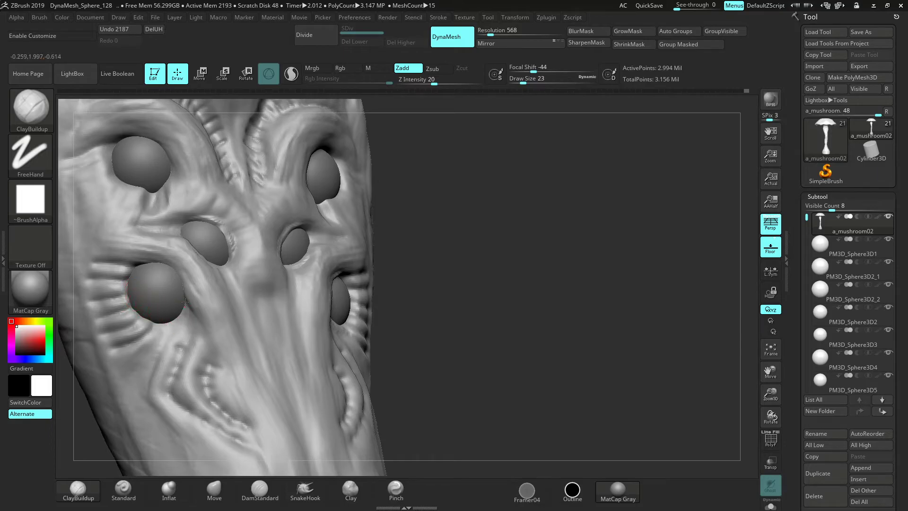
Build up the inner and lower rim of the matching lower eyeball on the opposite side and smooth its upper lid
mouse_move(176, 316)
mouse_down()
mouse_move(186, 280)
mouse_move(146, 260)
mouse_move(176, 308)
mouse_up()
drag(185, 300, 158, 331)
drag(182, 307, 161, 330)
key(shift)
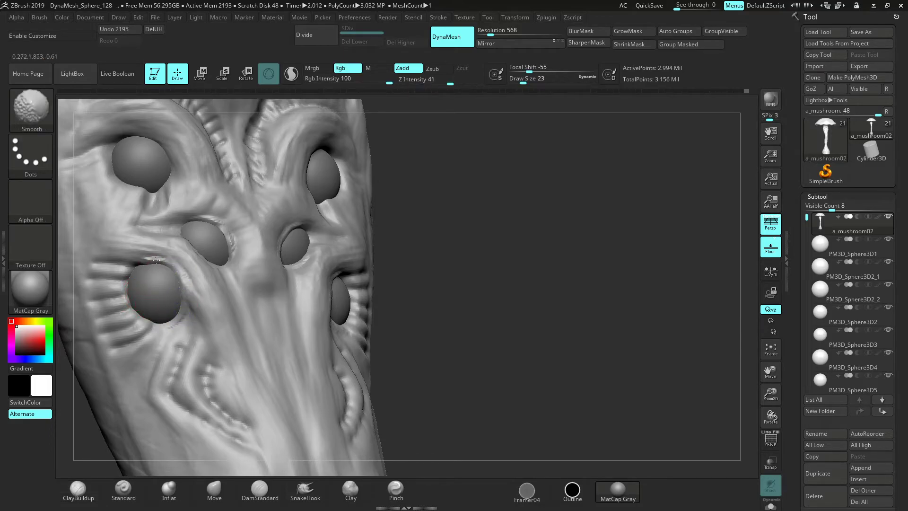
shift+drag(150, 260, 160, 268)
drag(183, 297, 181, 314)
Reinforce the inner-corner eyelids of both lower large eyes with ClayBuildup strokes
drag(422, 305, 493, 319)
mouse_move(556, 334)
alt+mouse_down()
mouse_move(555, 376)
mouse_move(492, 331)
alt+mouse_up()
mouse_move(324, 335)
mouse_down()
mouse_move(333, 331)
mouse_move(343, 358)
mouse_move(344, 344)
mouse_up()
drag(534, 331, 610, 333)
mouse_move(186, 346)
mouse_down()
mouse_move(185, 367)
mouse_move(172, 352)
mouse_move(169, 319)
mouse_move(183, 364)
mouse_up()
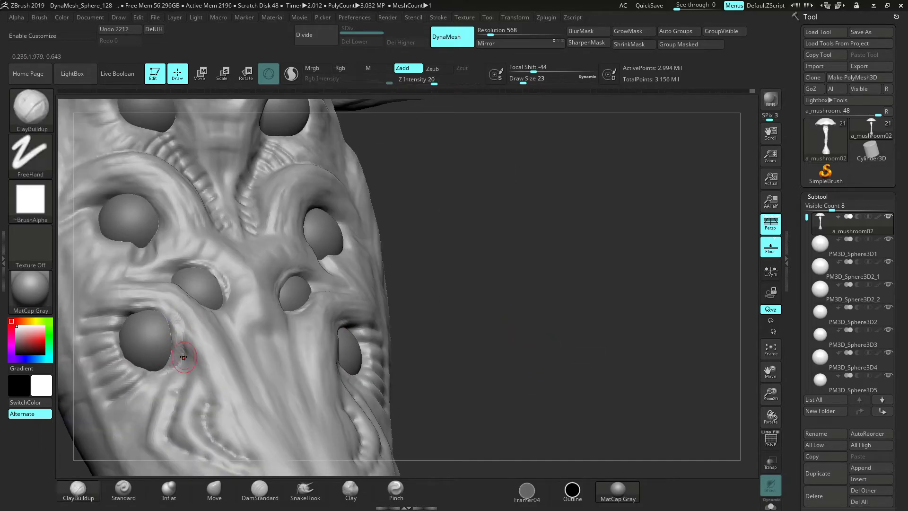
Build up the upper and inner eyelid of one large middle-row eye and smooth its upper edge
mouse_move(540, 240)
mouse_down()
mouse_move(156, 291)
mouse_move(167, 288)
mouse_up()
drag(169, 286, 150, 257)
drag(159, 266, 142, 255)
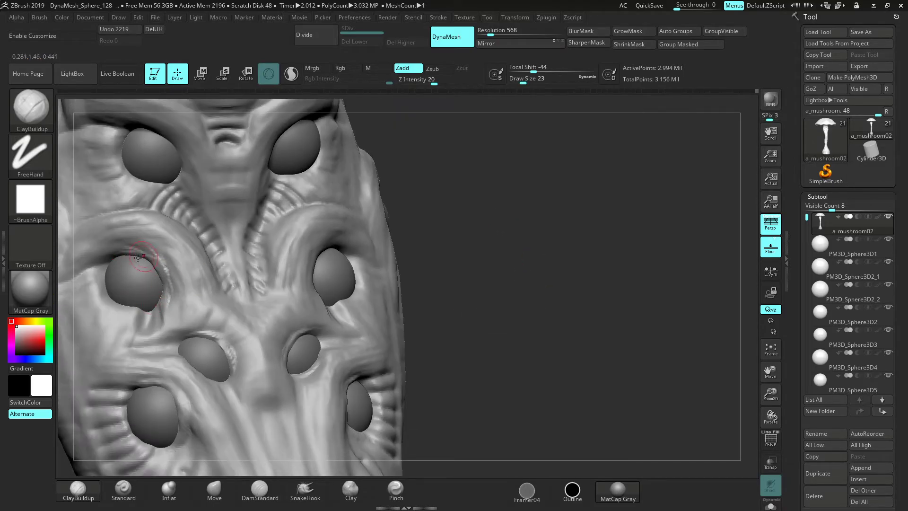
shift+drag(145, 257, 135, 258)
mouse_move(142, 255)
shift+mouse_down()
mouse_move(126, 258)
mouse_move(134, 253)
shift+mouse_up()
shift+drag(150, 258, 132, 253)
Sculpt an eyelid rim around the opposite middle-row eyeball with ClayBuildup and smooth its inner and lower edges
drag(409, 277, 517, 285)
drag(326, 273, 313, 250)
mouse_move(324, 275)
mouse_down()
mouse_move(311, 250)
mouse_move(345, 244)
mouse_up()
mouse_move(317, 258)
mouse_down()
mouse_move(362, 241)
mouse_move(379, 257)
mouse_move(325, 261)
mouse_up()
drag(330, 251, 319, 283)
drag(318, 274, 319, 307)
drag(315, 286, 321, 310)
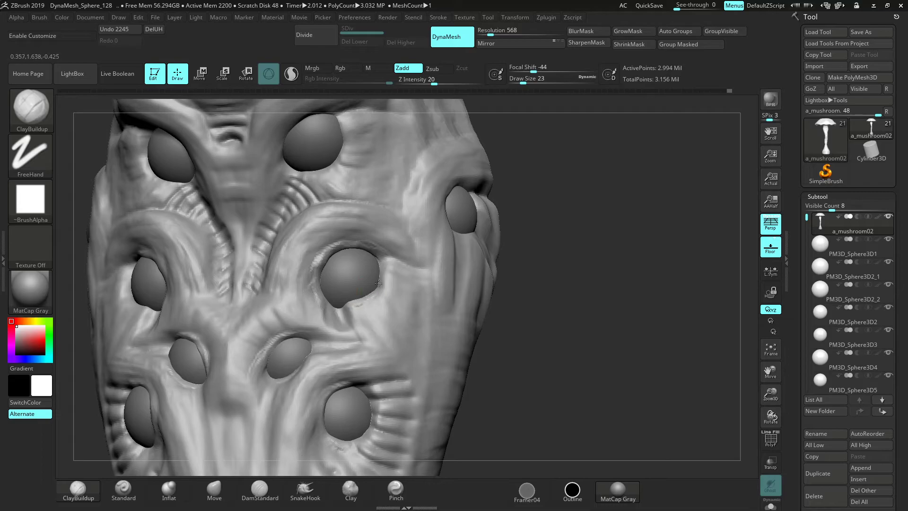
shift+drag(376, 286, 362, 303)
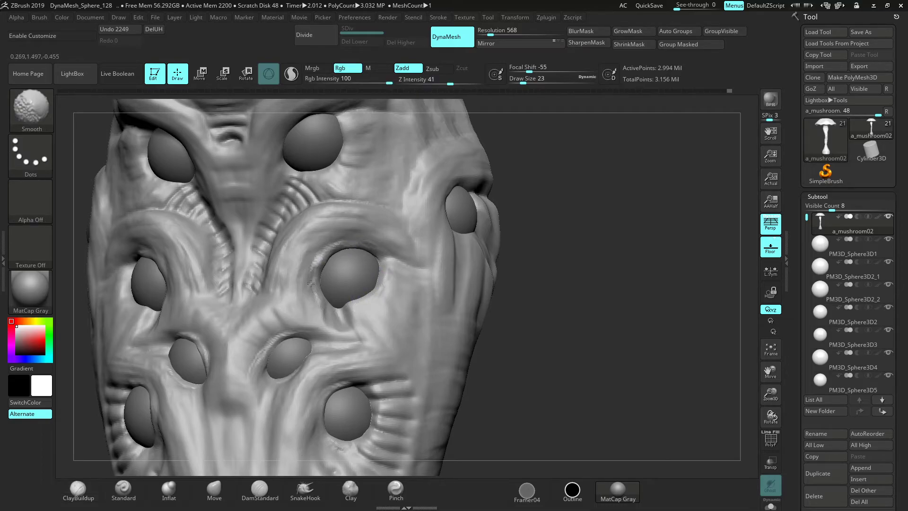
shift+drag(310, 280, 326, 256)
shift+drag(326, 254, 312, 282)
Reinforce and smooth the inner rim of that middle-row eye, and touch up the upper lid of its counterpart
drag(517, 322, 527, 310)
mouse_move(527, 311)
alt+mouse_down()
mouse_move(547, 337)
mouse_move(520, 326)
alt+mouse_up()
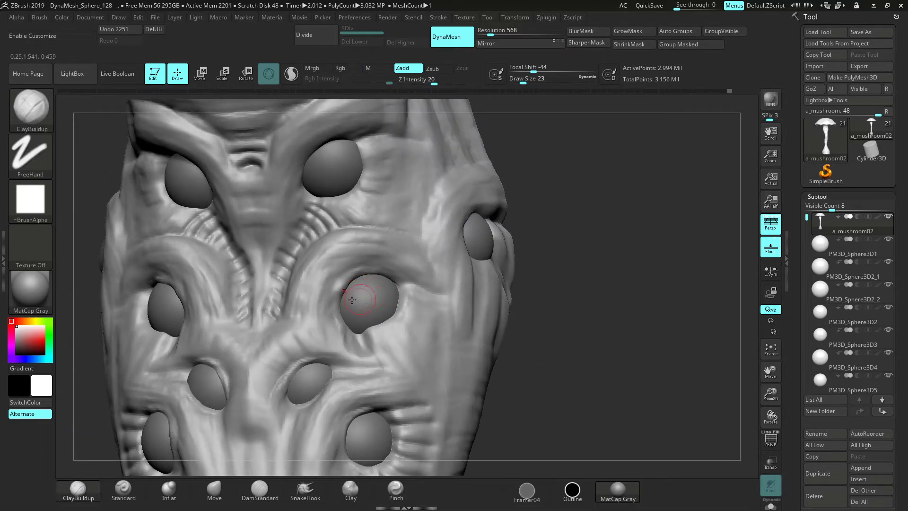
drag(337, 311, 349, 274)
mouse_move(404, 280)
shift+mouse_down()
mouse_move(338, 292)
mouse_move(335, 315)
shift+mouse_up()
mouse_move(534, 326)
mouse_down()
mouse_move(624, 318)
mouse_move(644, 334)
mouse_up()
drag(615, 290, 633, 278)
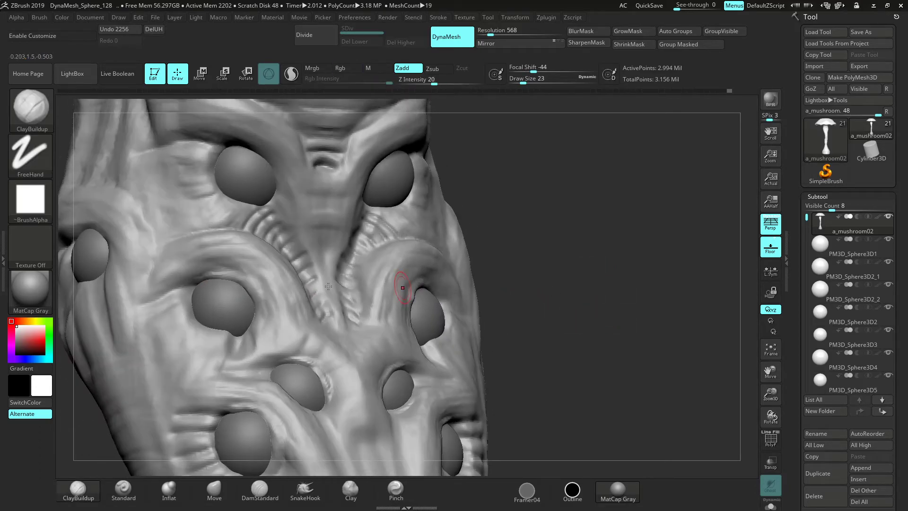
drag(208, 279, 220, 279)
Build up the inner and upper eyelid of one top-row eye and undo the last stroke
drag(559, 280, 500, 294)
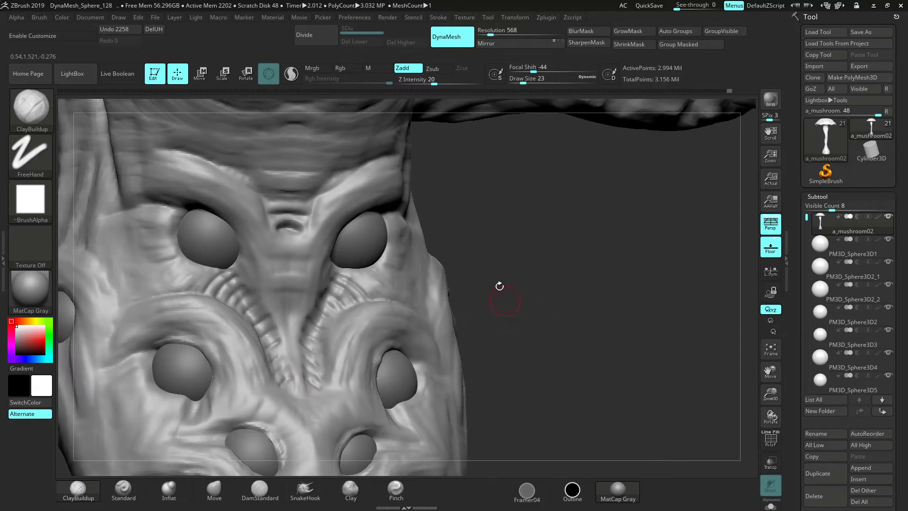
drag(239, 244, 246, 241)
drag(235, 237, 243, 231)
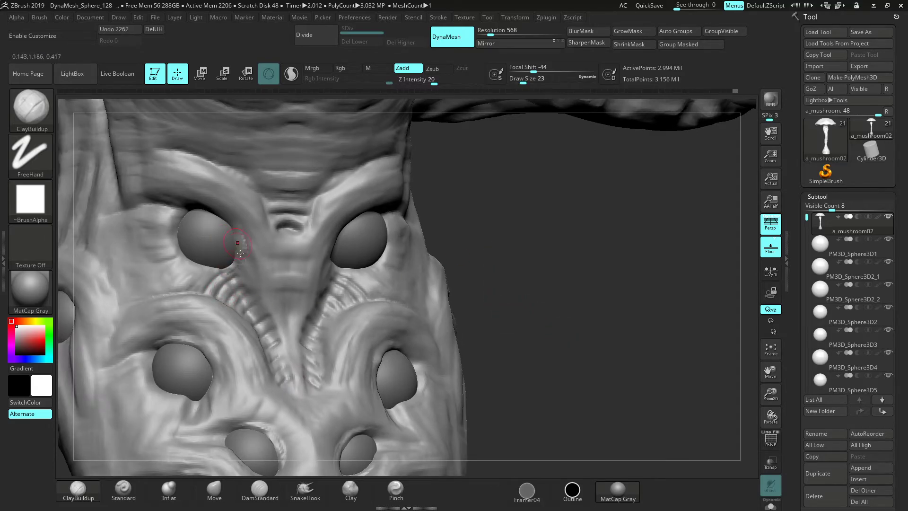
drag(600, 282, 532, 238)
drag(196, 211, 220, 216)
mouse_move(536, 372)
mouse_down()
mouse_move(399, 275)
mouse_move(439, 351)
mouse_move(378, 305)
mouse_move(390, 302)
mouse_up()
key(ctrl+z)
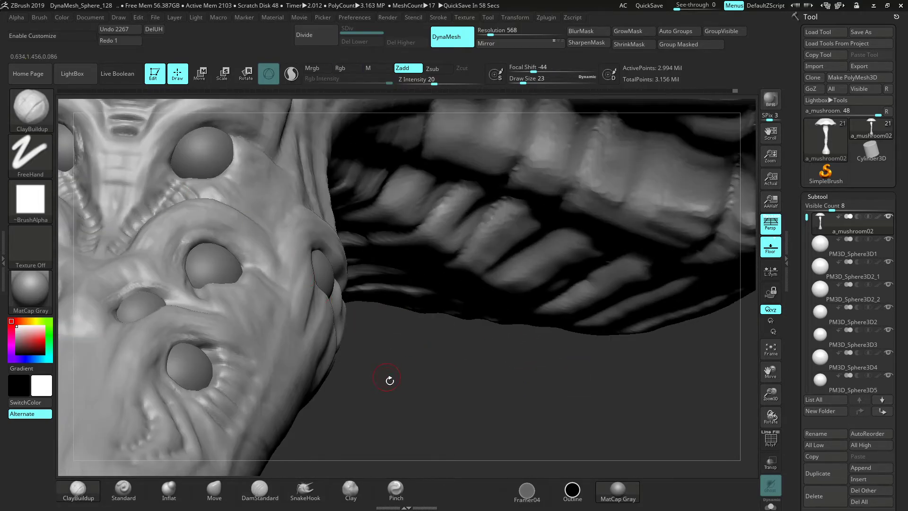
Build up the upper eyelid of the opposite top-row eye in several passes and smooth it
alt+drag(387, 374, 399, 440)
mouse_move(190, 202)
mouse_down()
mouse_move(186, 221)
mouse_move(213, 187)
mouse_move(234, 183)
mouse_up()
mouse_move(215, 189)
mouse_down()
mouse_move(247, 190)
mouse_move(191, 204)
mouse_up()
mouse_move(198, 195)
mouse_down()
mouse_move(187, 230)
mouse_move(203, 190)
mouse_up()
shift+drag(206, 191, 240, 188)
Smooth the upper lid of the first top-row eye and add clay along its inner edge
drag(428, 417, 513, 452)
mouse_move(169, 242)
shift+mouse_down()
mouse_move(151, 209)
mouse_move(113, 204)
mouse_move(126, 204)
shift+mouse_up()
drag(133, 208, 162, 233)
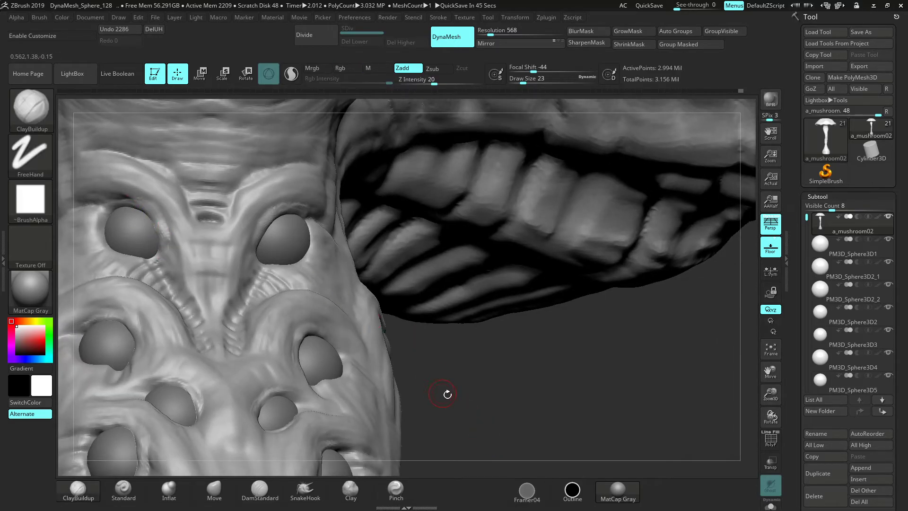
Add clay over the upper lid of the opposite top-row eye and smooth the rims of both top-row eyes
drag(444, 393, 411, 394)
mouse_move(269, 216)
mouse_down()
mouse_move(259, 217)
mouse_move(244, 251)
mouse_move(297, 207)
mouse_up()
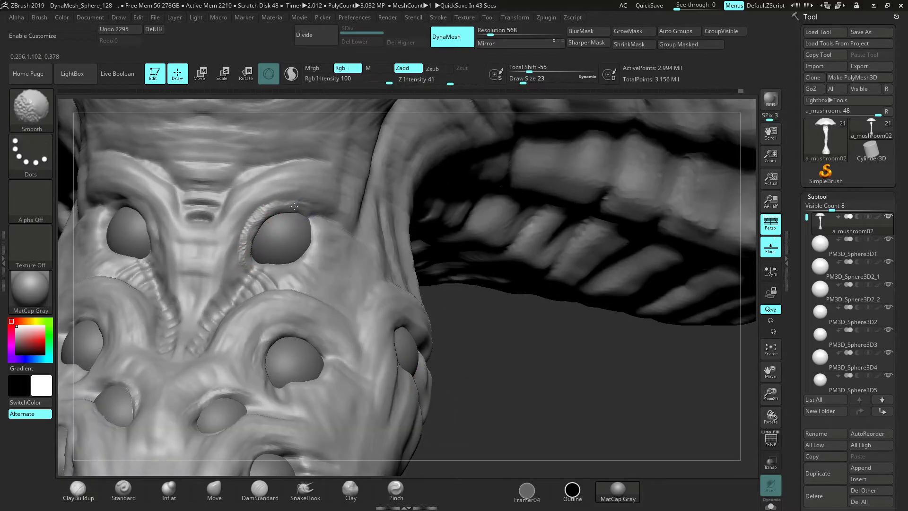
shift+drag(248, 234, 245, 230)
drag(449, 356, 497, 383)
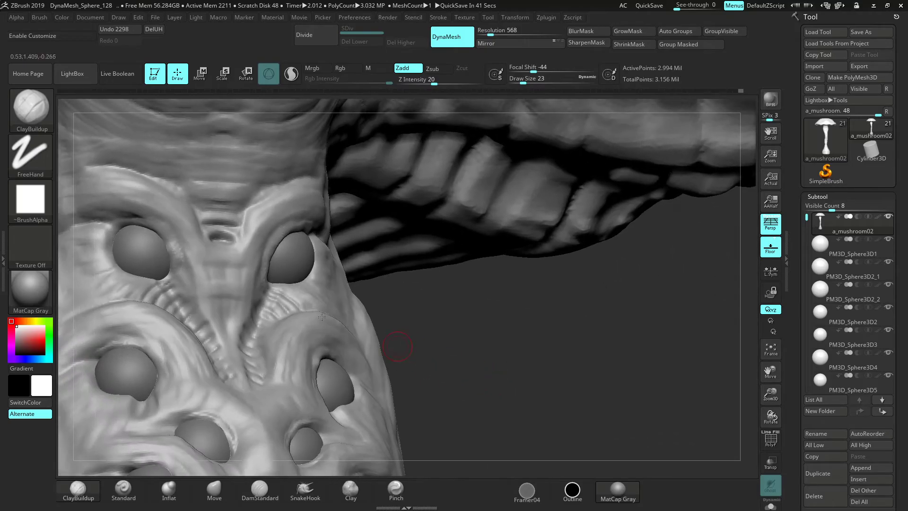
shift+drag(186, 239, 171, 257)
shift+drag(128, 213, 132, 208)
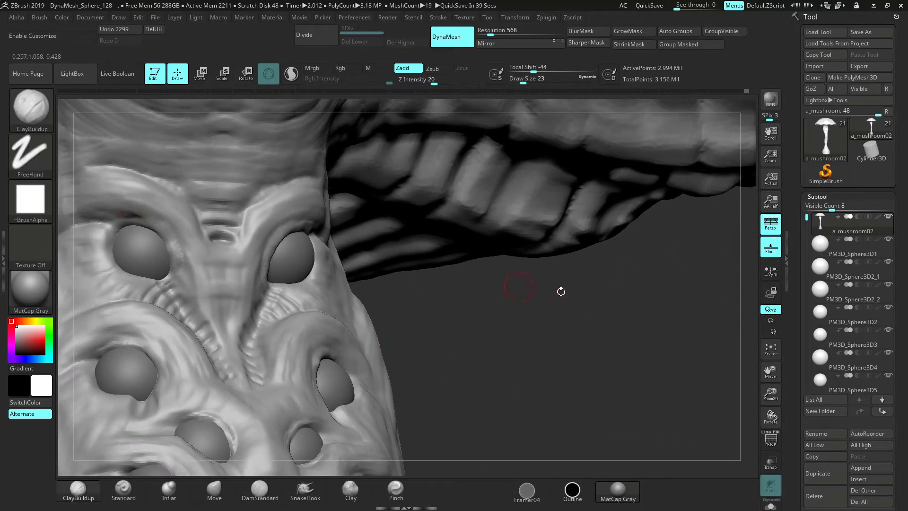
Undo a clay stroke between the top-row eyes and carve a crease across the bridge there with DamStandard
drag(532, 289, 556, 291)
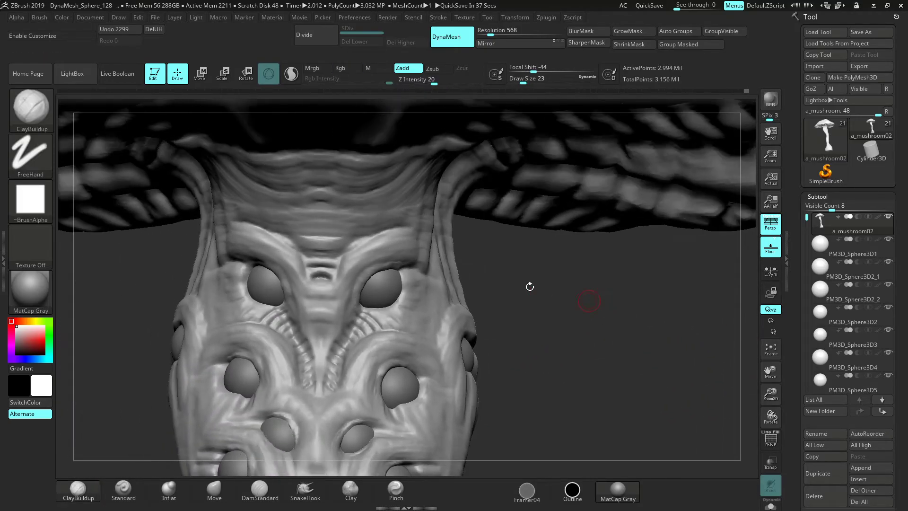
mouse_move(320, 305)
mouse_down()
mouse_move(333, 304)
mouse_move(318, 294)
mouse_move(339, 298)
mouse_move(293, 281)
mouse_move(326, 289)
mouse_move(350, 283)
mouse_up()
key(ctrl+z)
click(260, 490)
drag(568, 332, 583, 295)
drag(323, 290, 340, 289)
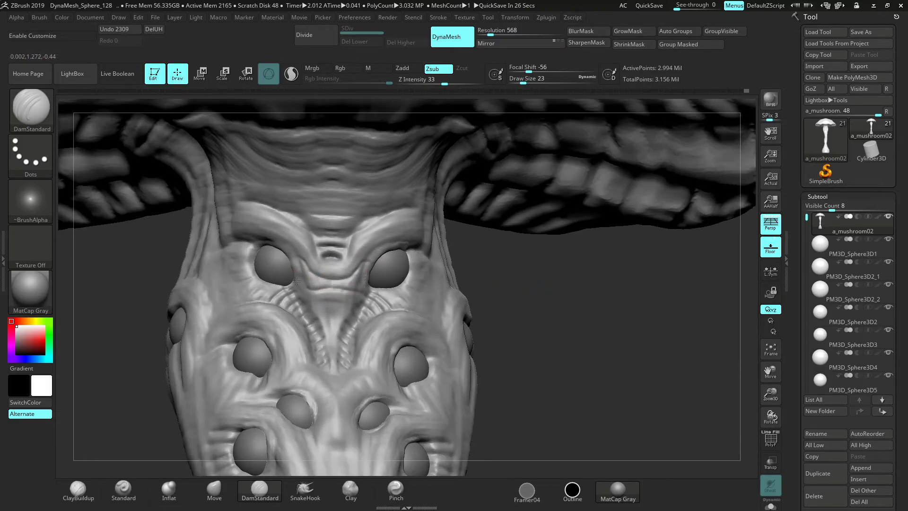
Carve creases around the corners of both top-row eyes with DamStandard and soften the outer one
drag(548, 326, 425, 256)
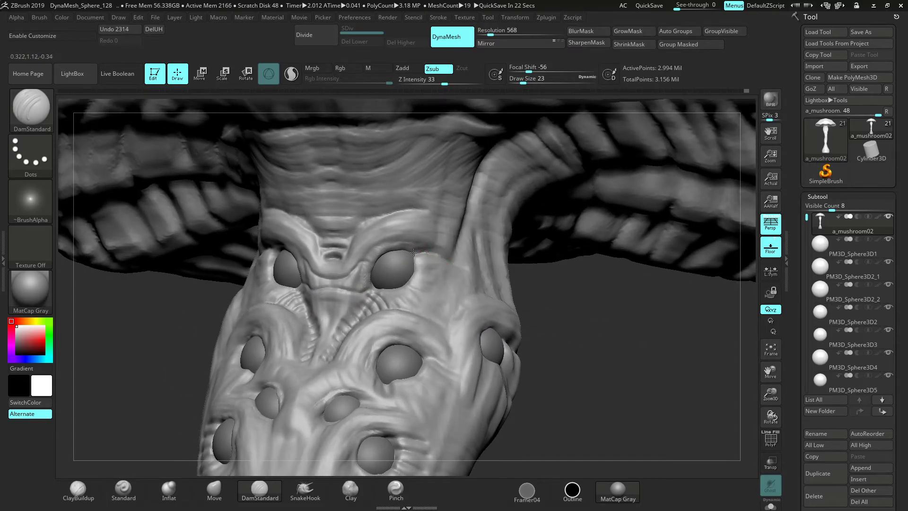
mouse_move(547, 296)
mouse_down()
mouse_move(411, 266)
mouse_move(405, 281)
mouse_up()
drag(526, 303, 558, 319)
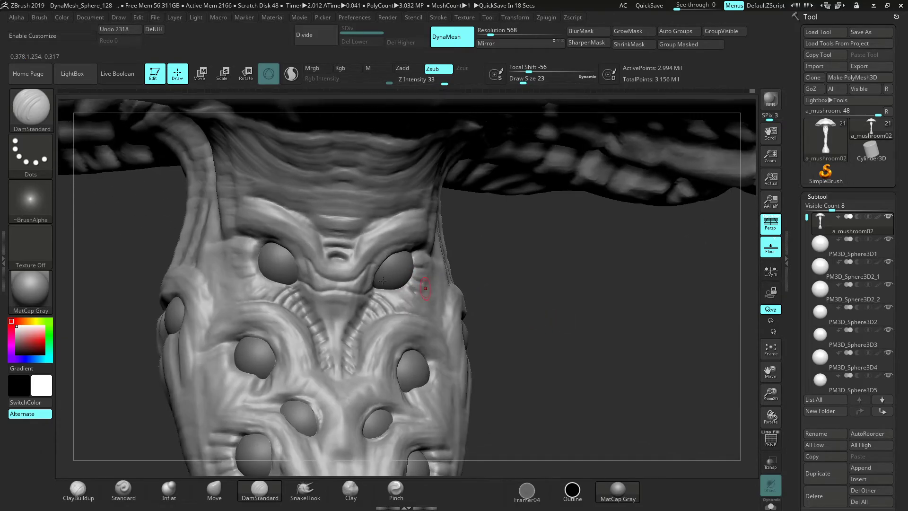
drag(257, 268, 249, 271)
shift+drag(258, 260, 248, 267)
Carve DamStandard creases below and at the outer corner of one large middle-row eye
mouse_move(545, 350)
mouse_down()
mouse_move(539, 305)
mouse_move(524, 298)
mouse_move(554, 331)
mouse_up()
drag(267, 343, 275, 338)
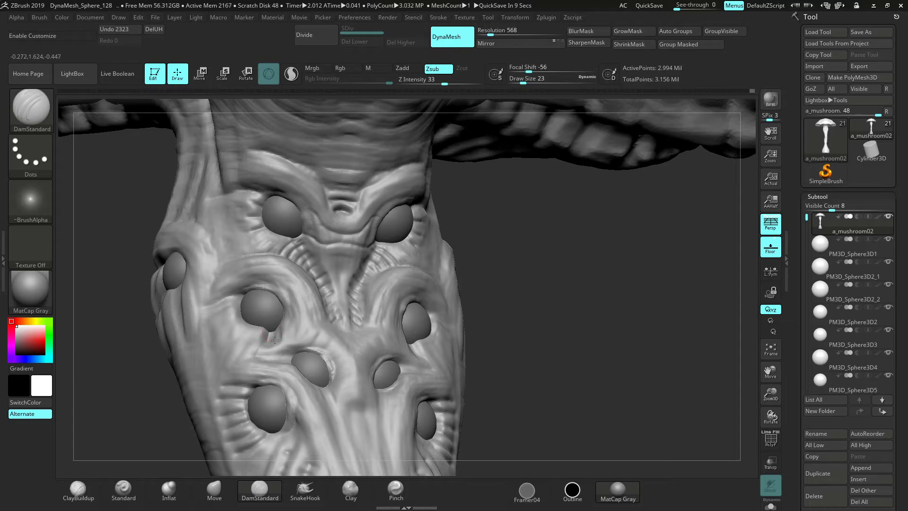
drag(584, 345, 569, 341)
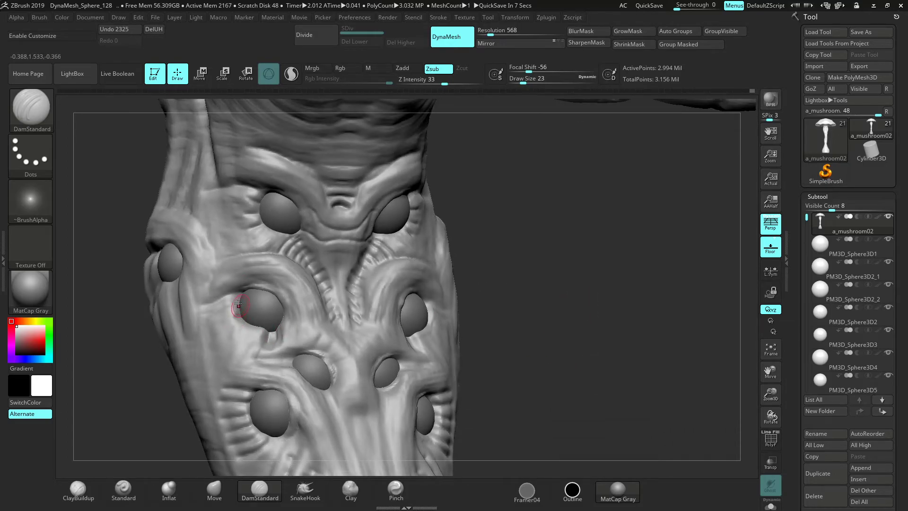
drag(249, 294, 240, 292)
Crease the outer corner of the opposite middle-row eye, smooth its lid, and carve along the central ribbed ridge
drag(603, 306, 537, 294)
mouse_move(427, 302)
mouse_down()
mouse_move(457, 312)
mouse_move(429, 317)
mouse_up()
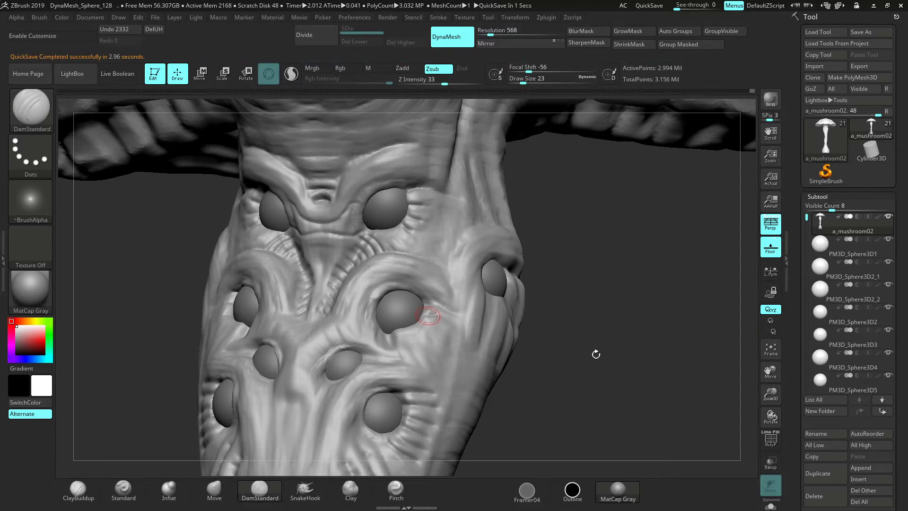
alt+drag(593, 363, 598, 334)
mouse_move(427, 294)
shift+mouse_down()
mouse_move(395, 307)
mouse_move(381, 265)
shift+mouse_up()
mouse_move(570, 336)
mouse_down()
mouse_move(642, 340)
mouse_move(605, 352)
mouse_up()
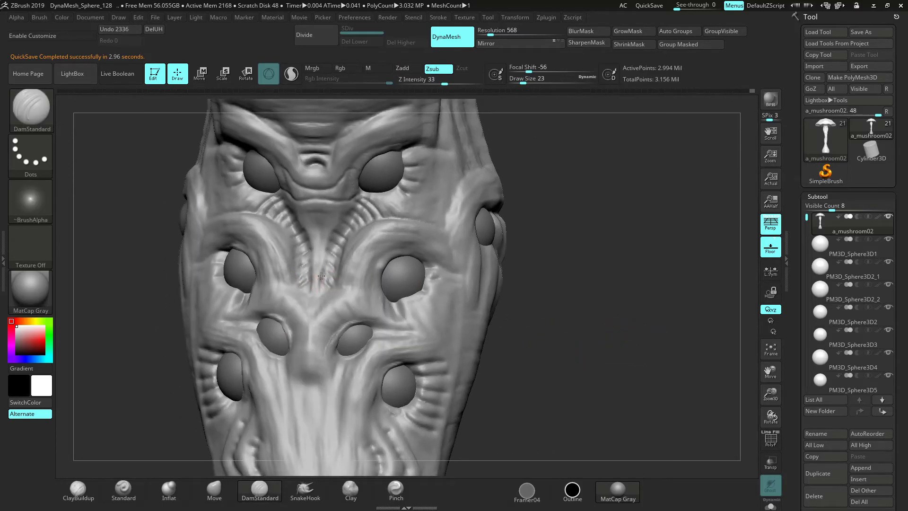
mouse_move(327, 267)
mouse_down()
mouse_move(332, 222)
mouse_move(329, 237)
mouse_up()
Switch to ClayBuildup with draw size 29 and build an eyelid rim around one of the lowest front eyeballs
mouse_move(771, 393)
mouse_down()
mouse_move(664, 319)
mouse_move(574, 288)
mouse_move(629, 265)
mouse_move(639, 303)
mouse_up()
mouse_move(770, 394)
mouse_down()
mouse_move(611, 350)
mouse_move(606, 201)
mouse_up()
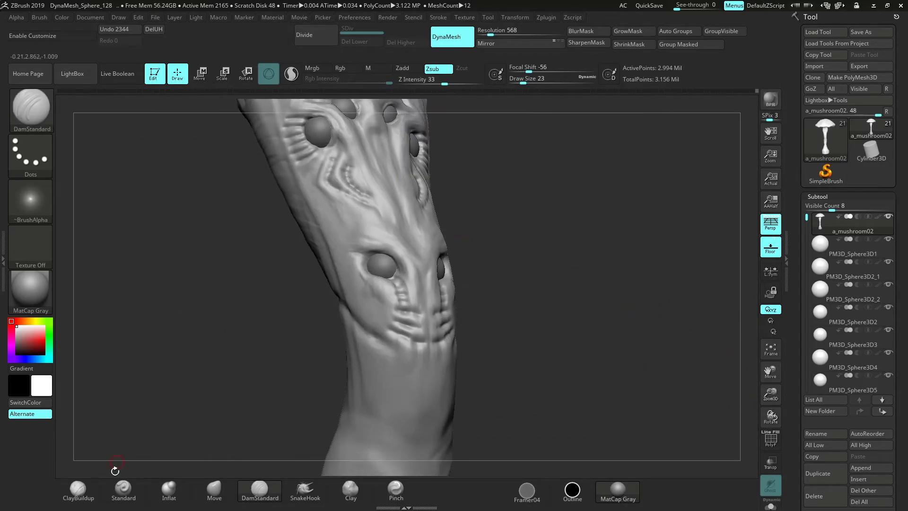
click(78, 490)
mouse_move(545, 372)
mouse_down()
mouse_move(689, 357)
mouse_move(624, 308)
mouse_move(636, 273)
mouse_move(602, 233)
mouse_up()
key(space)
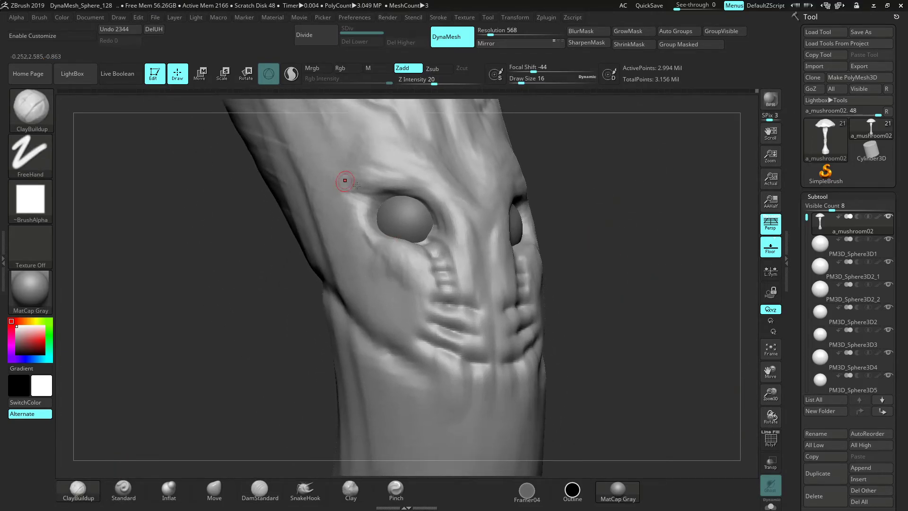
key(space)
mouse_move(391, 202)
mouse_down()
mouse_move(402, 191)
mouse_move(429, 207)
mouse_move(433, 218)
mouse_move(382, 212)
mouse_move(433, 227)
mouse_move(429, 239)
mouse_up()
mouse_move(432, 233)
mouse_down()
mouse_move(411, 204)
mouse_move(378, 221)
mouse_up()
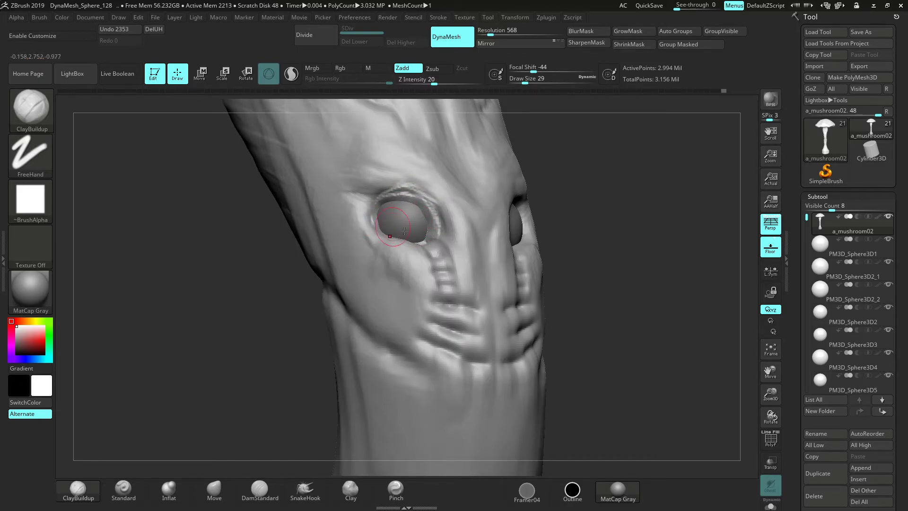
Smooth the inner and upper rim of the new eyelid on the lowest front eye
drag(694, 250, 671, 253)
shift+drag(431, 232, 429, 204)
drag(264, 232, 280, 236)
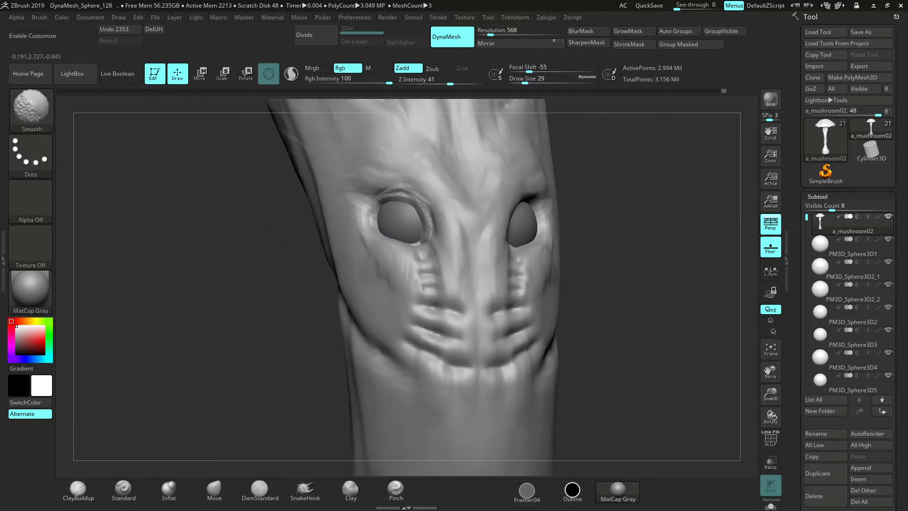
shift+drag(418, 219, 429, 212)
Build up the inner and upper eyelid of the opposite lowest front eye, redoing an undone stroke
drag(649, 233, 630, 229)
drag(689, 257, 670, 255)
drag(483, 219, 496, 199)
mouse_move(486, 212)
mouse_down()
mouse_move(522, 188)
mouse_move(486, 212)
mouse_up()
drag(638, 235, 623, 237)
mouse_move(502, 239)
mouse_down()
mouse_move(530, 228)
mouse_move(537, 208)
mouse_move(530, 229)
mouse_move(497, 240)
mouse_up()
drag(609, 236, 580, 237)
mouse_move(495, 240)
mouse_down()
mouse_move(511, 234)
mouse_move(525, 199)
mouse_up()
drag(609, 226, 590, 226)
drag(477, 222, 509, 189)
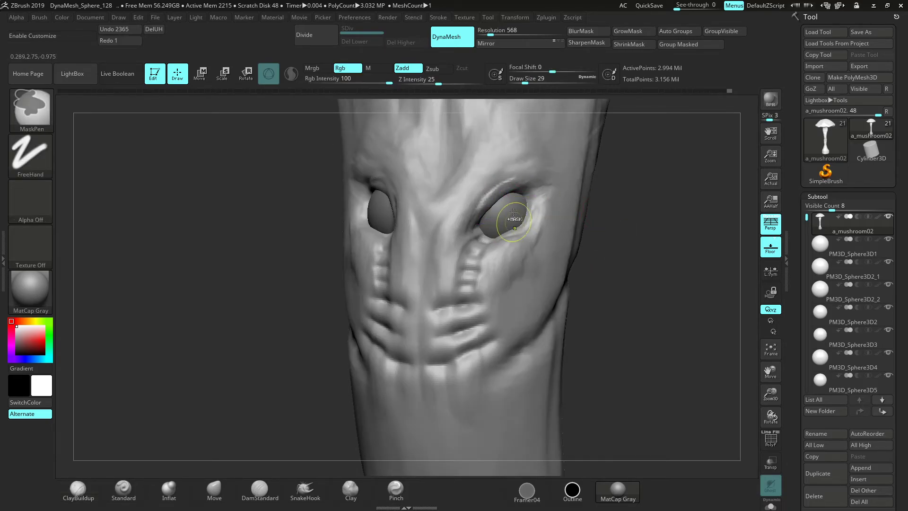
mouse_move(466, 215)
mouse_down()
mouse_move(473, 195)
mouse_move(522, 166)
mouse_up()
Add more clay around the first of the lowest front eyes and smooth its inner rim
mouse_move(658, 251)
mouse_down()
mouse_move(669, 286)
mouse_move(650, 273)
mouse_up()
mouse_move(371, 209)
mouse_down()
mouse_move(412, 223)
mouse_move(397, 206)
mouse_move(414, 222)
mouse_up()
mouse_move(399, 208)
shift+mouse_down()
mouse_move(421, 247)
mouse_move(400, 206)
shift+mouse_up()
Build up the inner eyelid of one small central eye on the back of the stem
drag(769, 393, 701, 314)
drag(598, 225, 641, 380)
drag(777, 400, 746, 407)
drag(629, 305, 721, 378)
drag(770, 395, 762, 409)
drag(735, 374, 590, 301)
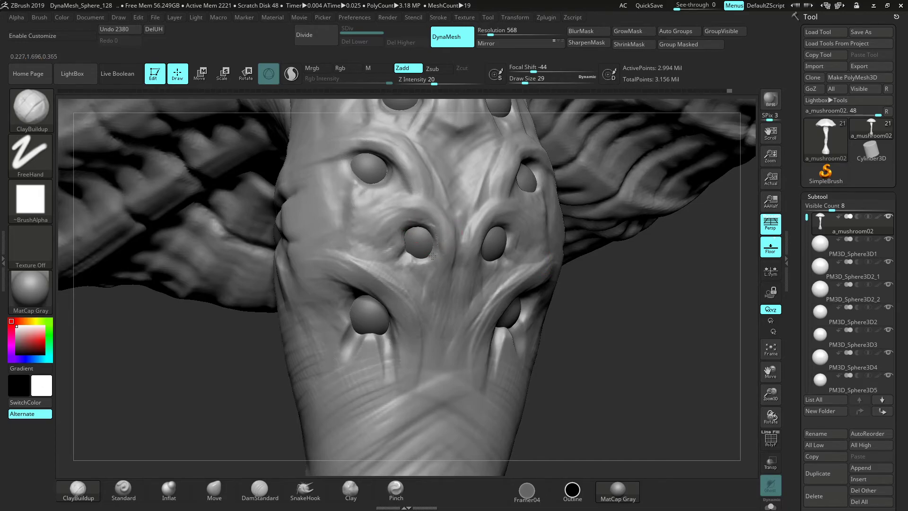
mouse_move(423, 224)
mouse_down()
mouse_move(400, 227)
mouse_move(436, 258)
mouse_up()
Build up the upper eyelid over the lower large eyeball on the back of the stem
drag(656, 344, 604, 329)
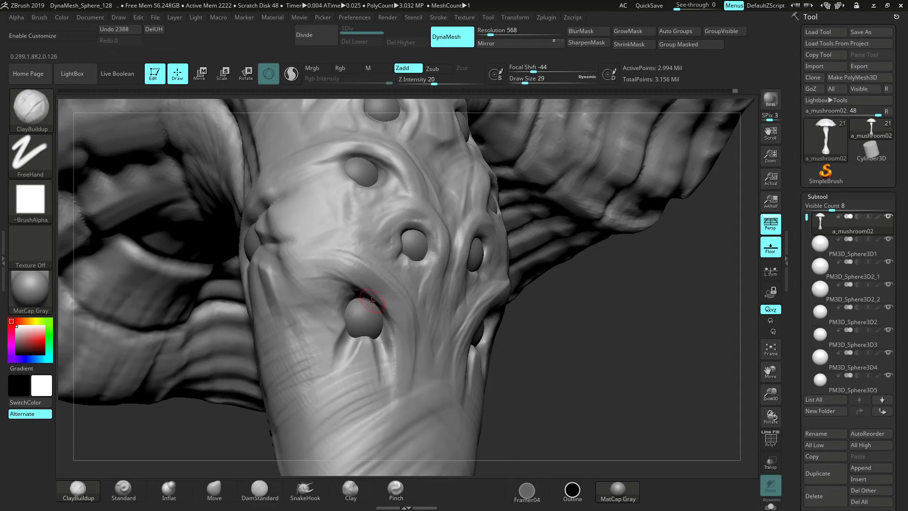
mouse_move(562, 381)
mouse_down()
mouse_move(472, 327)
mouse_move(529, 316)
mouse_up()
drag(204, 359, 396, 318)
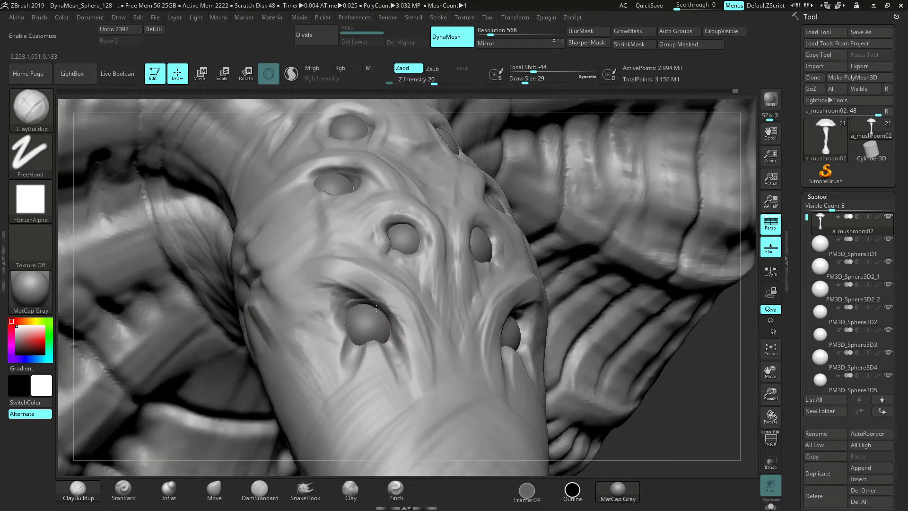
mouse_move(373, 312)
mouse_down()
mouse_move(368, 322)
mouse_move(373, 305)
mouse_move(360, 307)
mouse_up()
drag(707, 433, 695, 416)
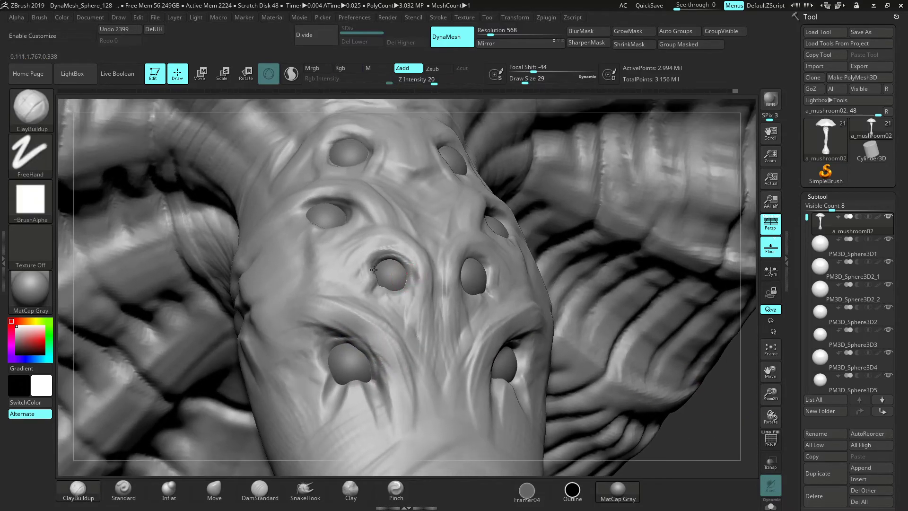
Refine the eyelid rims around the two small central eyes on the back of the stem and smooth them
mouse_move(712, 417)
mouse_down()
mouse_move(291, 118)
mouse_move(471, 244)
mouse_move(456, 278)
mouse_move(482, 254)
mouse_up()
mouse_move(162, 362)
shift+mouse_down()
mouse_move(203, 366)
mouse_move(384, 293)
shift+mouse_up()
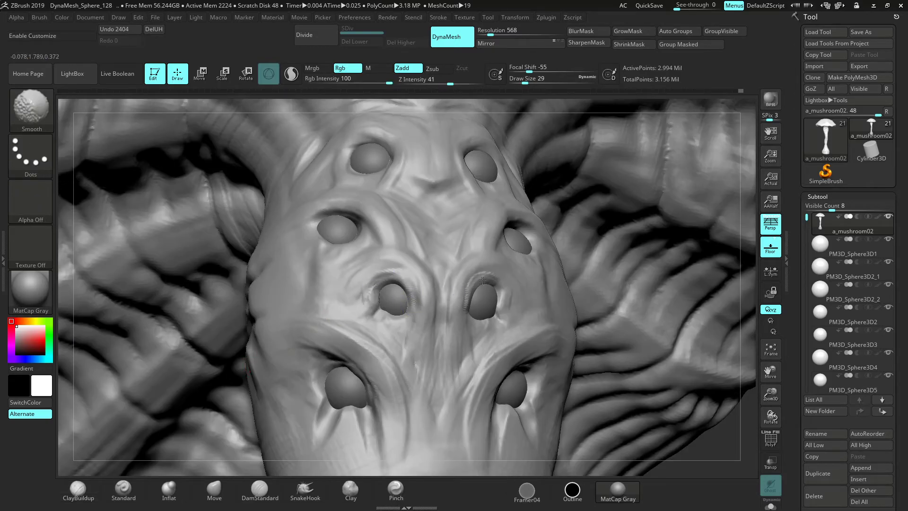
shift+drag(480, 281, 488, 283)
mouse_move(723, 427)
mouse_down()
mouse_move(731, 449)
mouse_move(615, 355)
mouse_up()
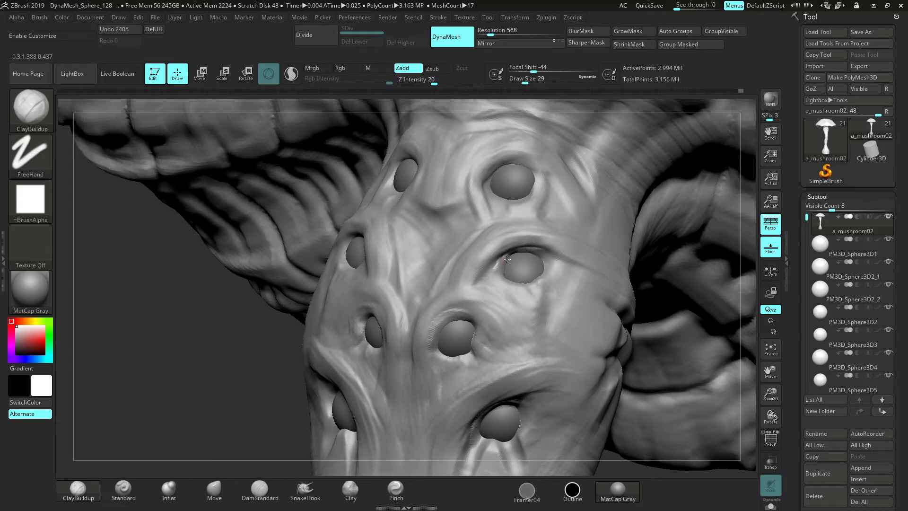
shift+drag(494, 262, 499, 249)
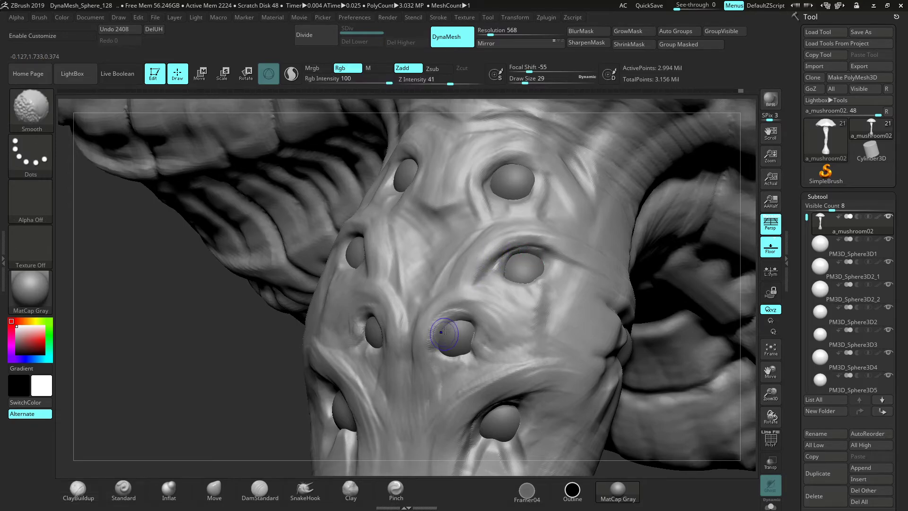
Smooth the inner eyelid rim around the middle-row eyeball on the back of the stem
mouse_move(189, 310)
mouse_down()
mouse_move(182, 340)
mouse_move(102, 326)
mouse_up()
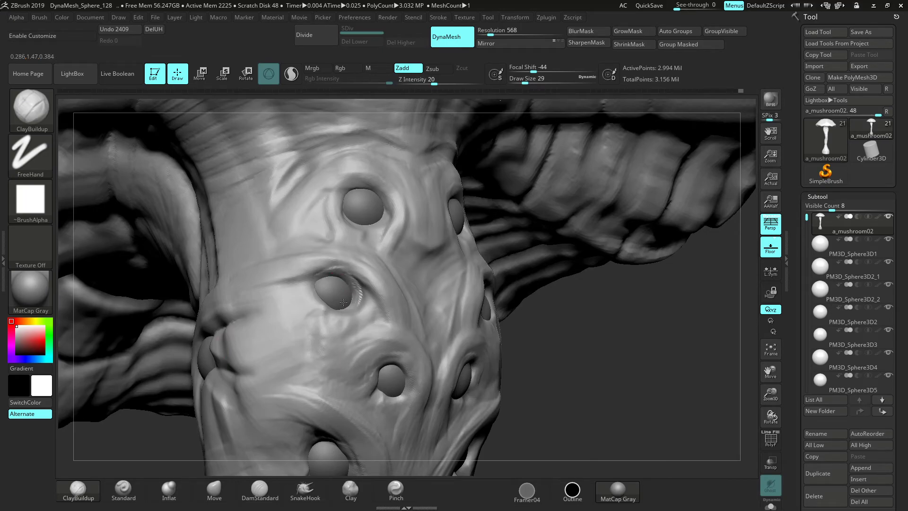
shift+drag(351, 290, 321, 280)
mouse_move(686, 364)
mouse_down()
mouse_move(640, 369)
mouse_move(662, 377)
mouse_move(630, 347)
mouse_up()
drag(659, 405, 544, 341)
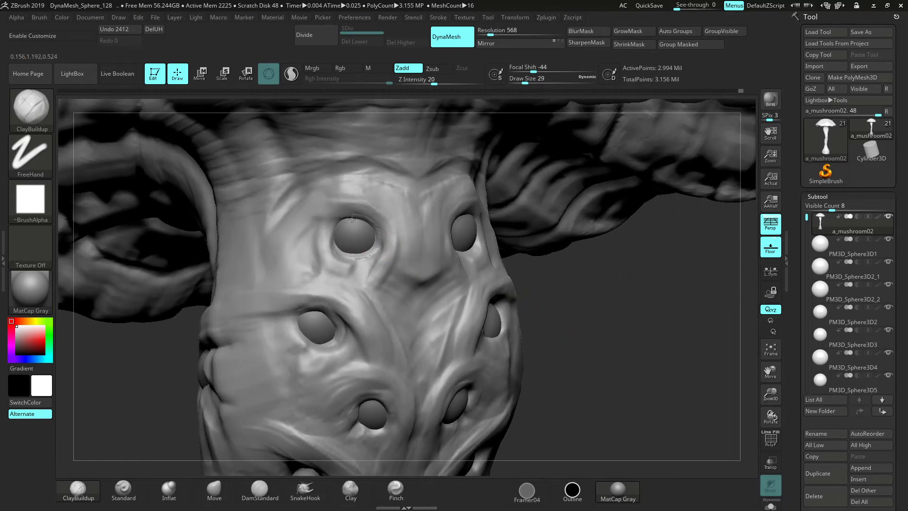
Build up clay along the eyelid rims of the top pair of back eyeballs and smooth them
mouse_move(349, 252)
mouse_down()
mouse_move(361, 214)
mouse_move(346, 218)
mouse_up()
drag(650, 326, 575, 303)
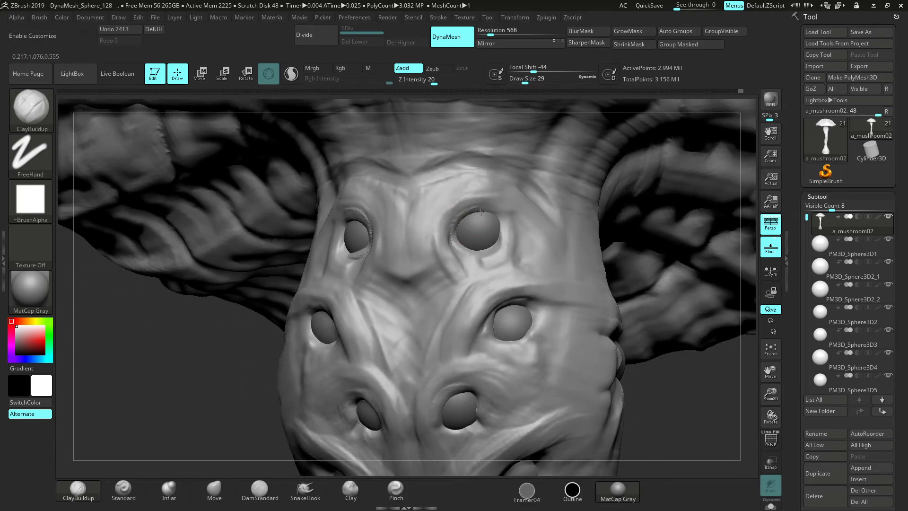
shift+drag(462, 243, 453, 253)
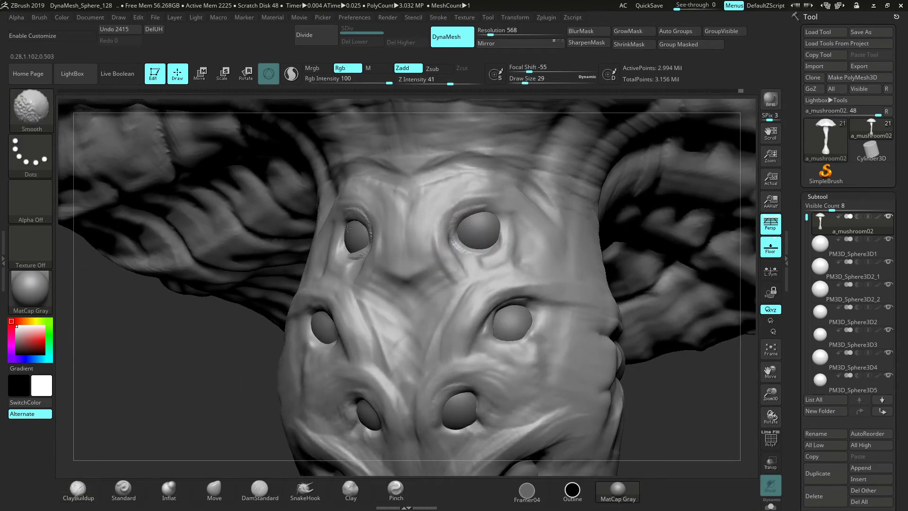
shift+drag(348, 235, 353, 252)
drag(193, 349, 260, 347)
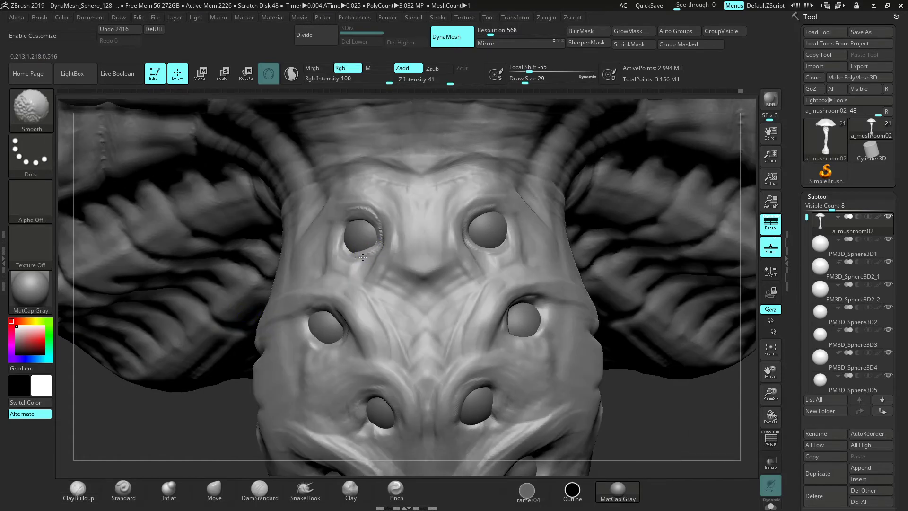
Smooth the stem surface around the side eyeballs with the brush size at 68
drag(770, 393, 739, 308)
mouse_move(589, 279)
mouse_down()
mouse_move(581, 336)
mouse_move(650, 316)
mouse_move(644, 304)
mouse_move(659, 303)
mouse_up()
shift+drag(473, 280, 460, 279)
key(space)
drag(541, 254, 572, 256)
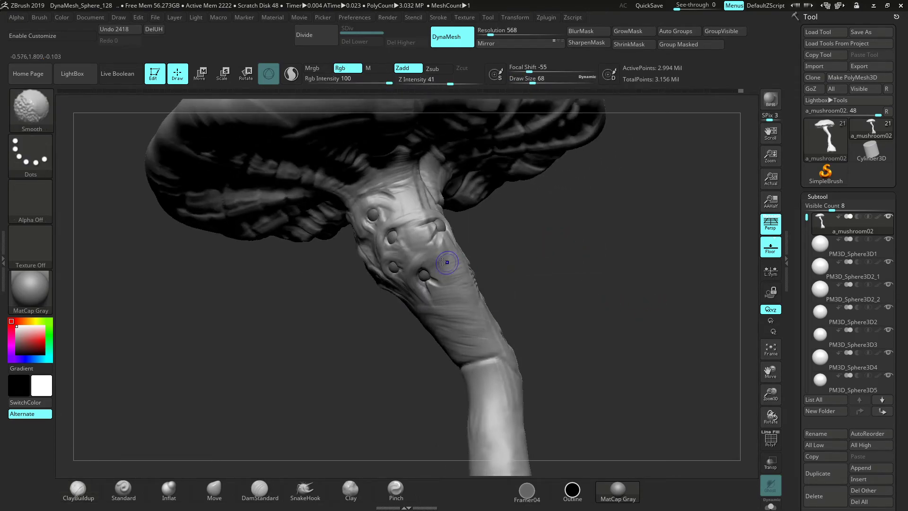
drag(491, 245, 523, 245)
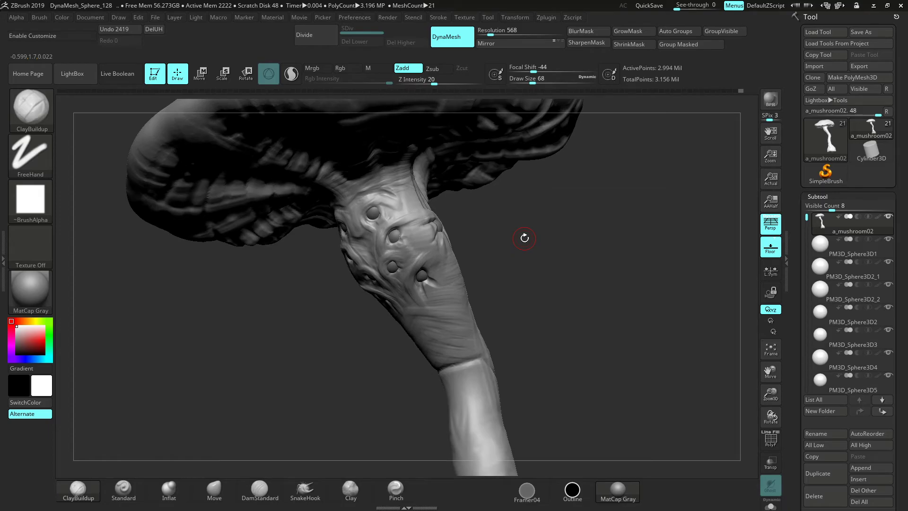
alt+drag(747, 388, 703, 454)
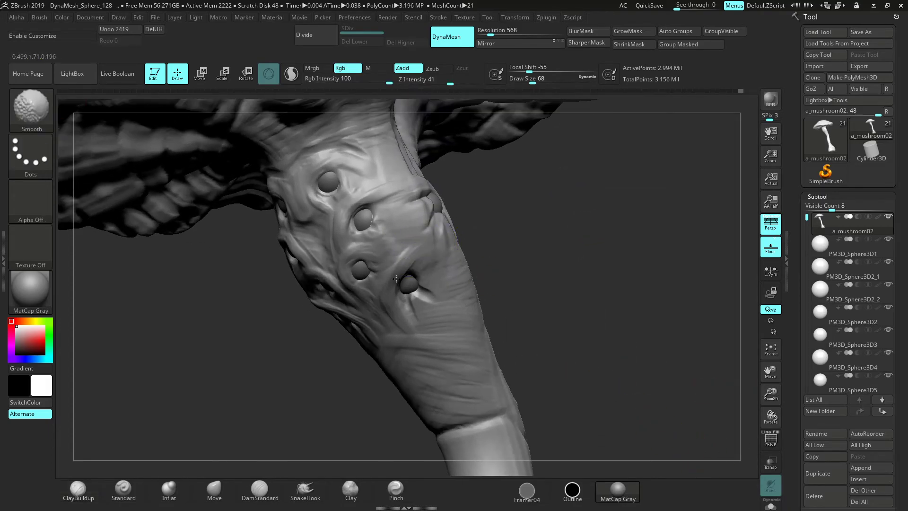
shift+drag(392, 281, 396, 276)
drag(479, 246, 455, 245)
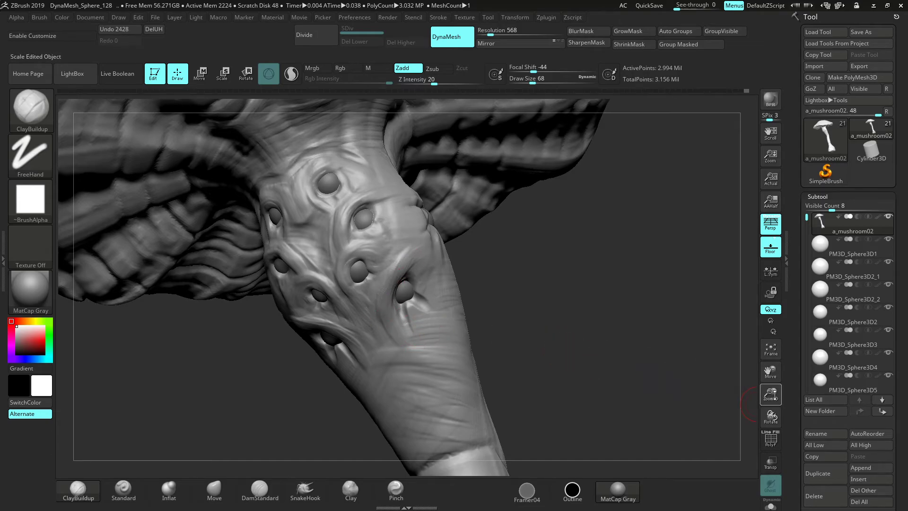
Smooth the skin folds beside and below the lower outer eyeball with the brush size at 27
drag(775, 393, 738, 454)
alt+drag(586, 376, 601, 348)
key(space)
drag(648, 287, 640, 287)
mouse_move(493, 266)
shift+mouse_down()
mouse_move(467, 274)
mouse_move(462, 266)
mouse_move(475, 286)
shift+mouse_up()
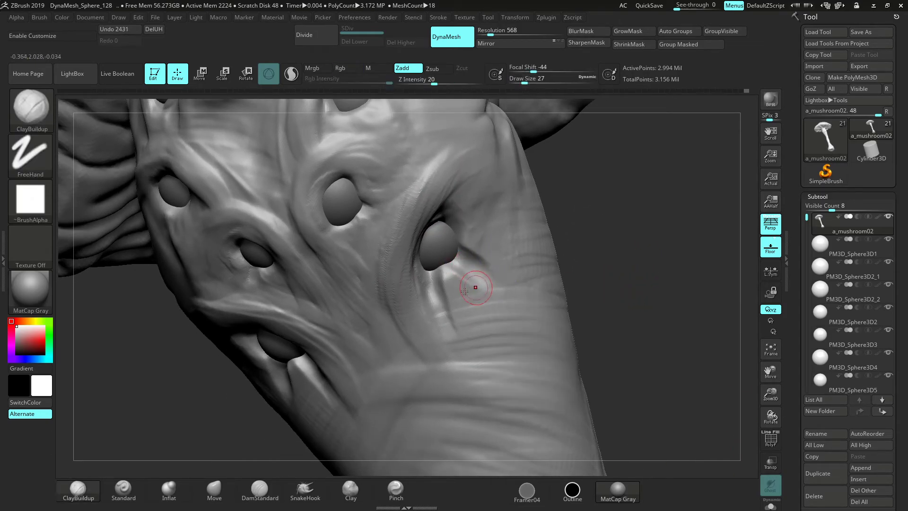
Carve sharp creases along the folds below the lower outer eyeball with DamStandard and soften the area between them
click(259, 489)
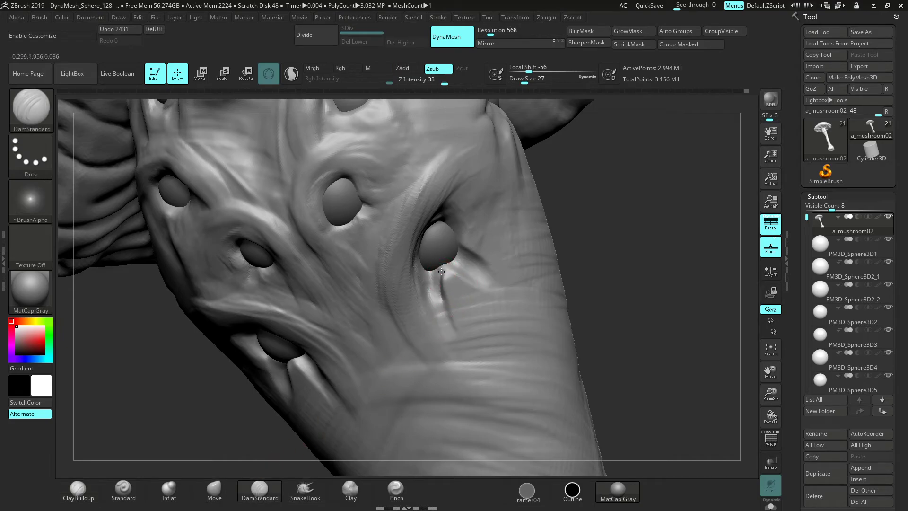
drag(450, 323, 454, 329)
drag(576, 268, 558, 267)
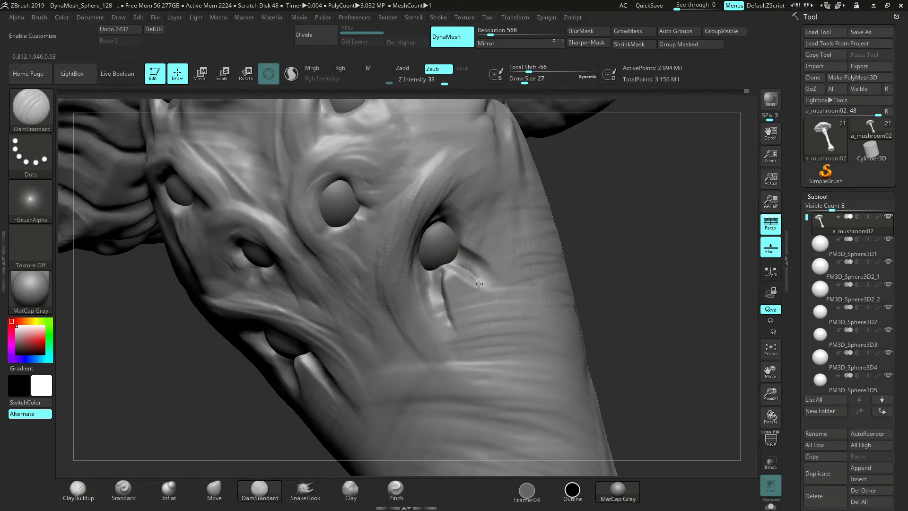
mouse_move(462, 274)
shift+mouse_down()
mouse_move(449, 299)
mouse_move(464, 249)
shift+mouse_up()
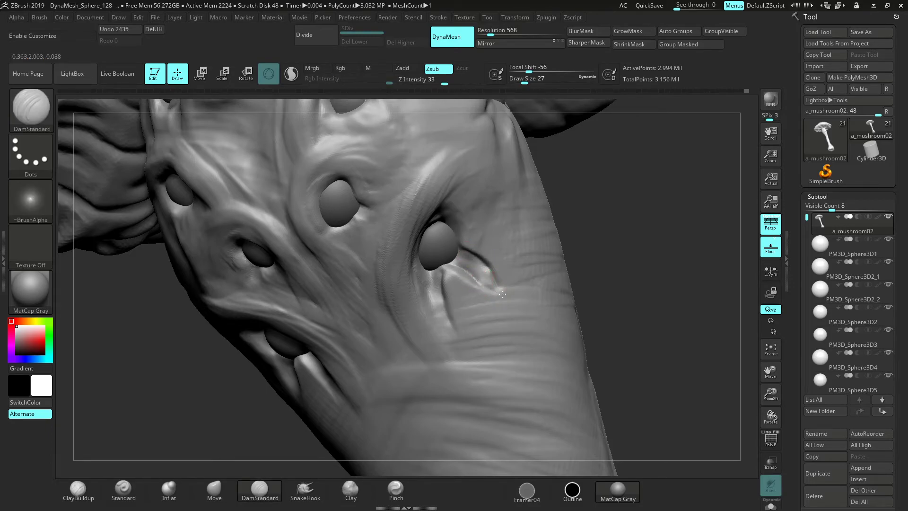
drag(623, 265, 478, 285)
Smooth the long eyelid ridges around the lower outer eyeball and the neighbouring folds on the back of the stem
drag(293, 342, 340, 338)
drag(288, 378, 293, 331)
shift+drag(415, 236, 416, 251)
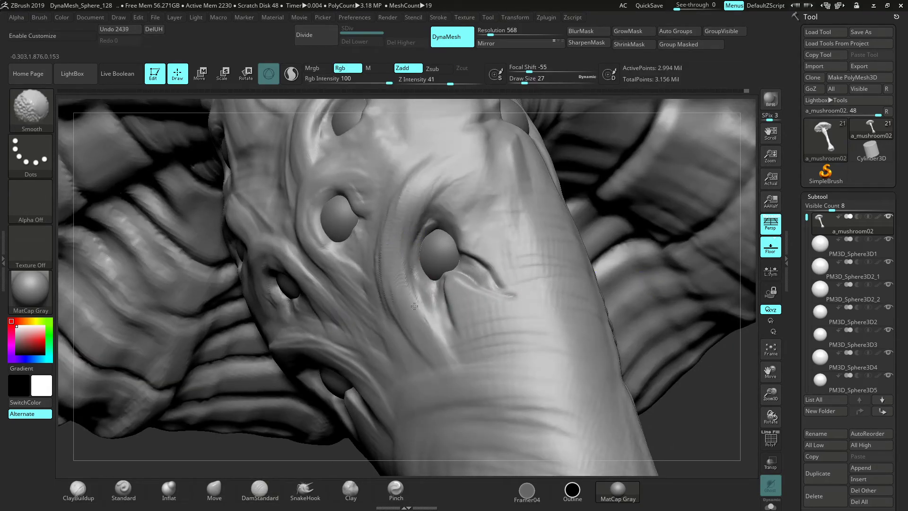
drag(635, 353, 657, 359)
shift+drag(387, 260, 383, 291)
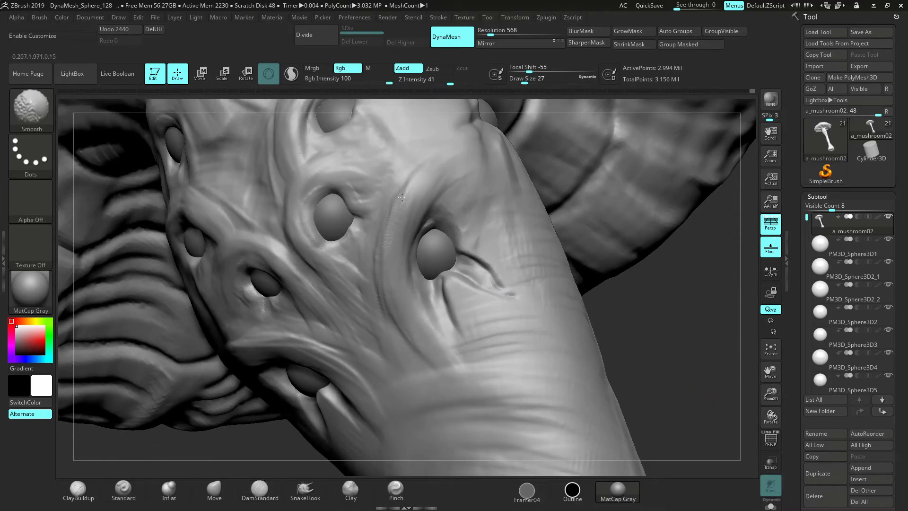
drag(733, 347, 791, 349)
shift+drag(211, 301, 236, 279)
mouse_move(246, 310)
shift+mouse_down()
mouse_move(242, 351)
mouse_move(249, 335)
shift+mouse_up()
Carve creases into the centre of the mushroom's bulbous base with DamStandard at brush size 49
mouse_move(728, 359)
alt+mouse_down()
mouse_move(642, 309)
mouse_move(474, 279)
mouse_move(755, 377)
mouse_move(652, 345)
mouse_move(670, 260)
alt+mouse_up()
drag(437, 333, 402, 307)
click(380, 341)
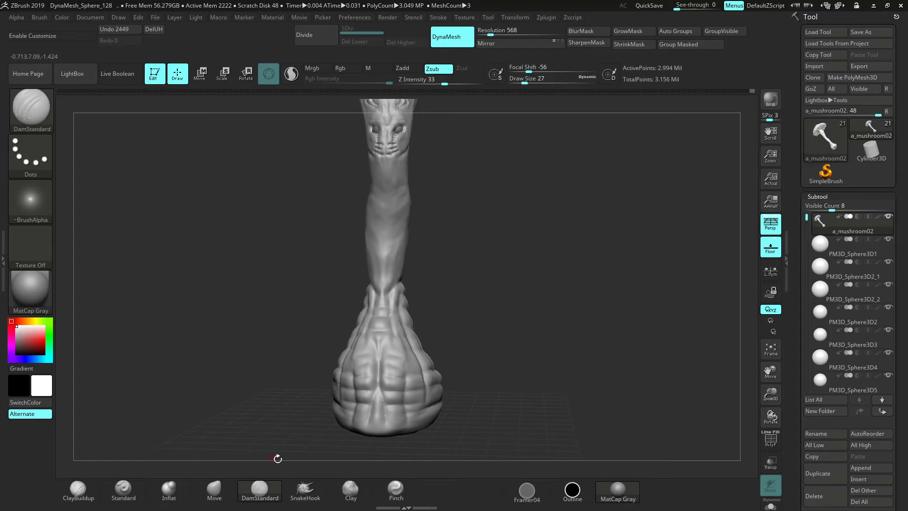
drag(766, 400, 757, 433)
key(space)
drag(505, 297, 511, 297)
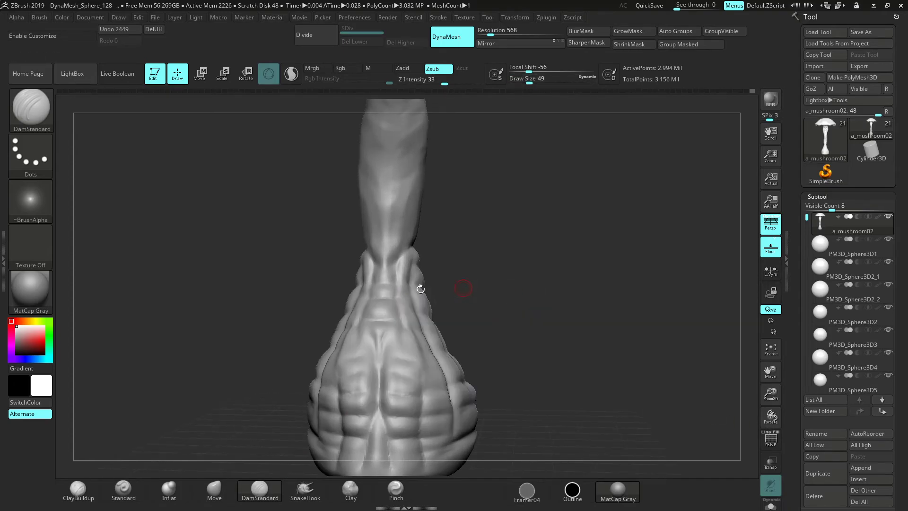
drag(379, 319, 385, 298)
Save the mushroom tool over the existing a_mushroom02 file in the fruits folder
drag(770, 394, 695, 296)
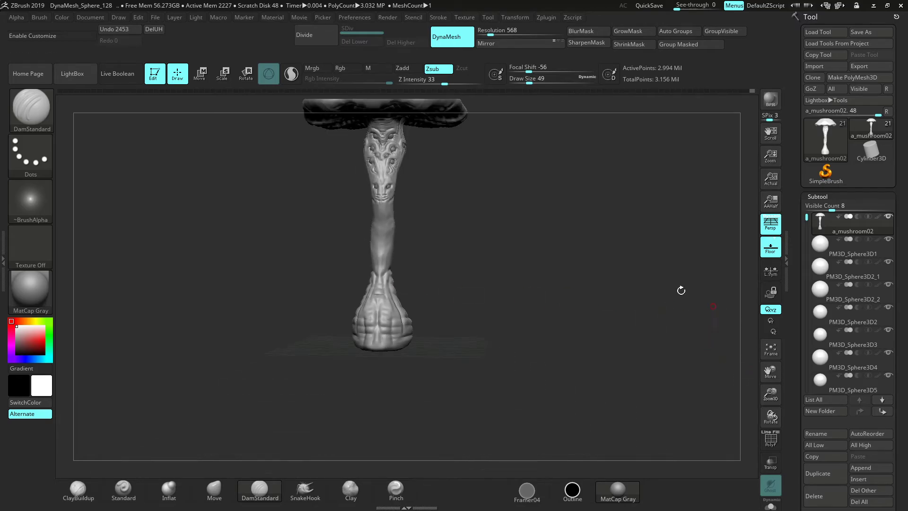
alt+drag(518, 241, 519, 333)
drag(481, 282, 687, 235)
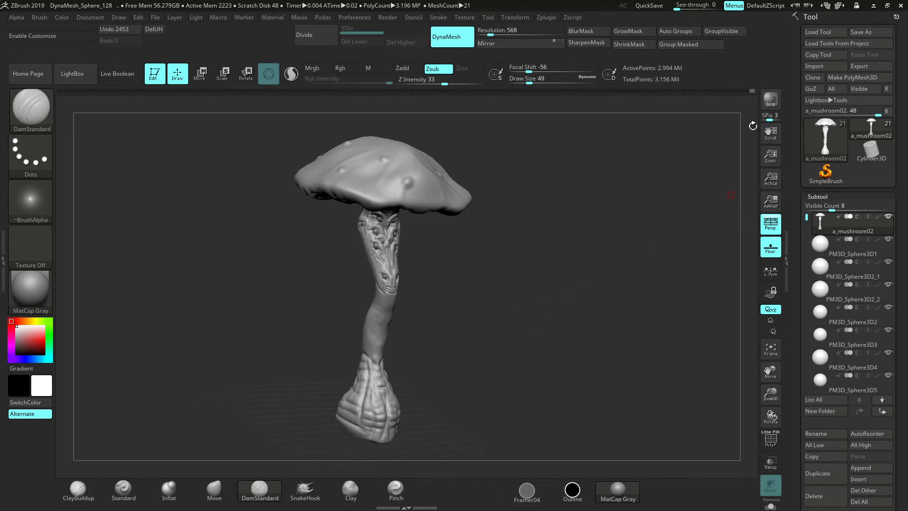
click(869, 31)
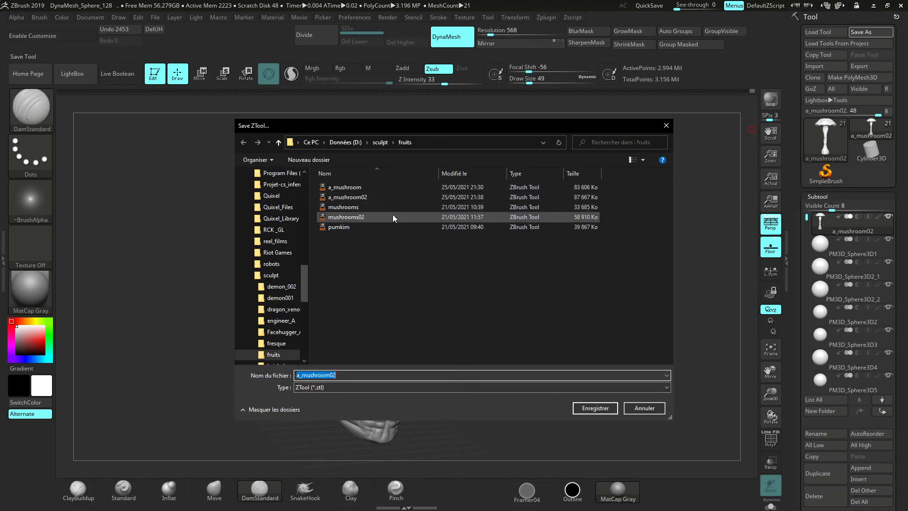
click(416, 196)
click(593, 407)
click(480, 253)
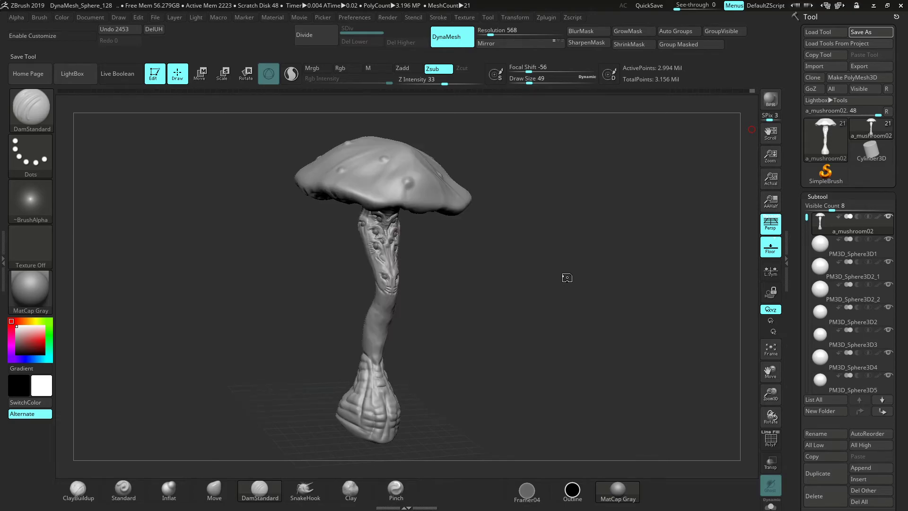
Load the mushrooms02 tool from the fruits folder
click(817, 33)
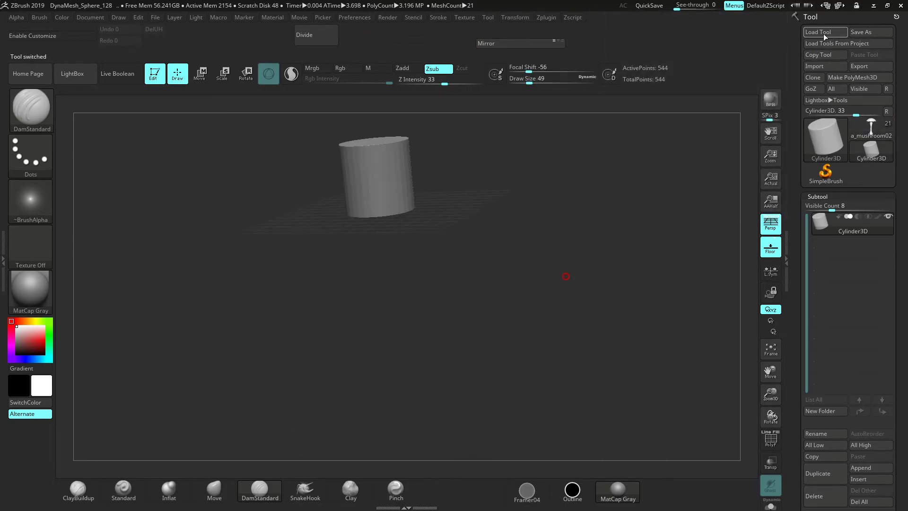
click(426, 217)
click(596, 407)
Examine the eyeballs, stem and gills of the mushrooms02 model from several sides
drag(520, 288, 574, 315)
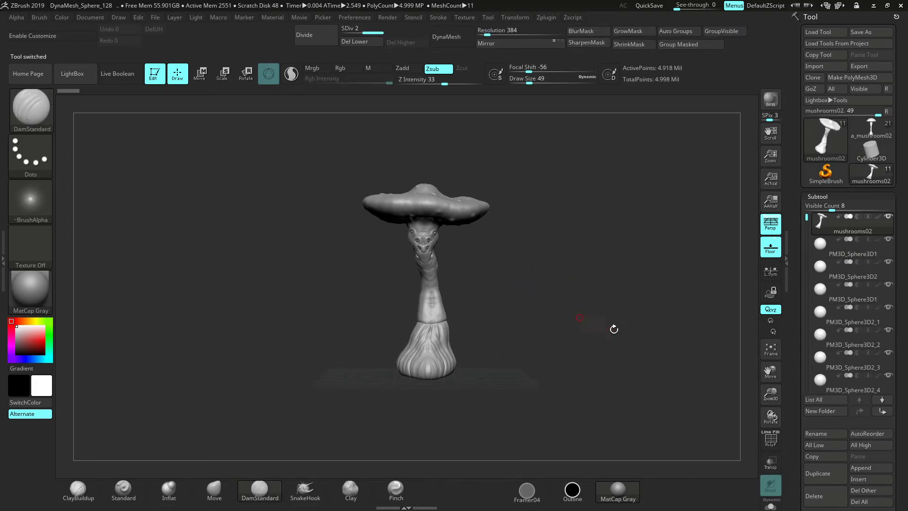
drag(763, 394, 770, 435)
alt+drag(652, 354, 634, 294)
drag(492, 414, 548, 326)
drag(772, 390, 773, 422)
drag(586, 379, 454, 328)
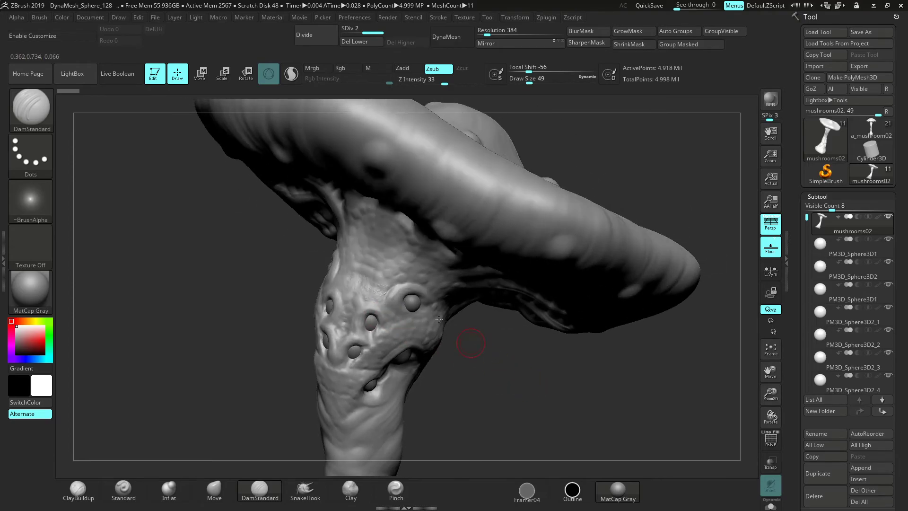
drag(532, 372, 629, 385)
drag(771, 395, 774, 381)
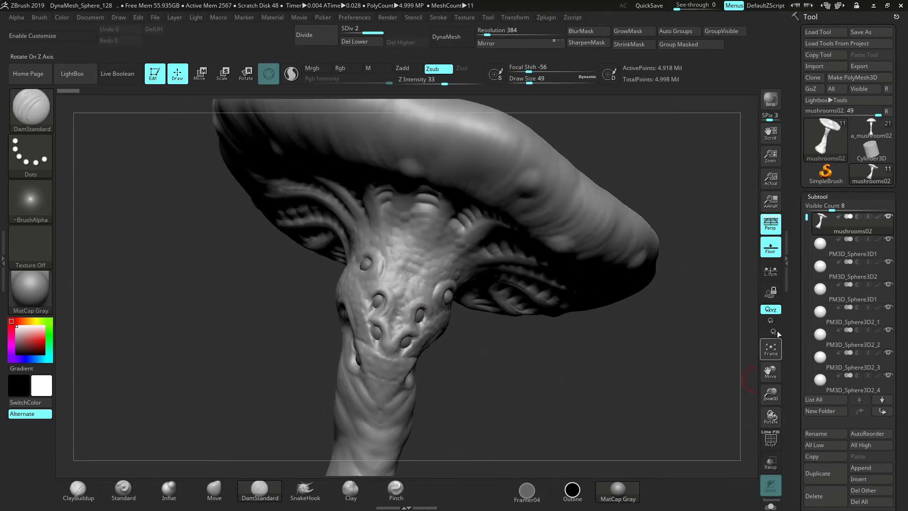
Compare the overall shape and eye details of a_mushroom02 and mushrooms02 by switching between the two tools
click(873, 132)
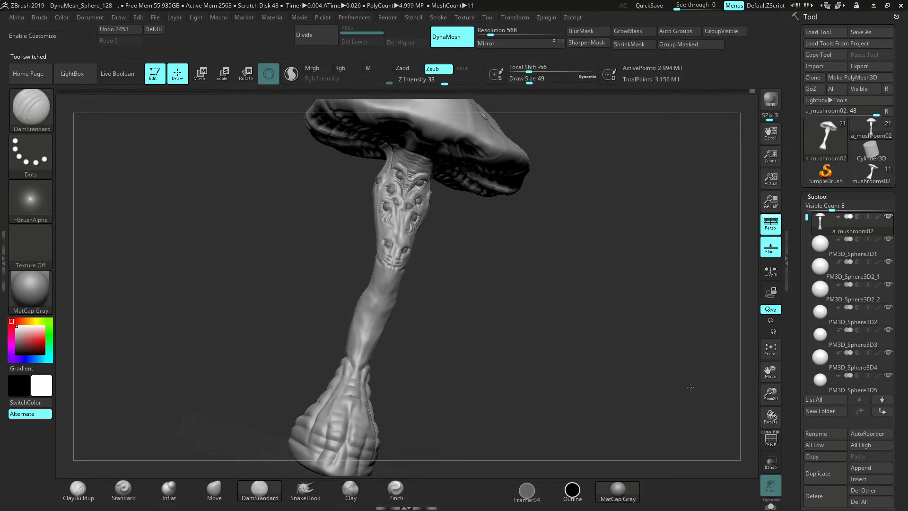
mouse_move(689, 387)
mouse_down()
mouse_move(652, 366)
mouse_move(685, 371)
mouse_up()
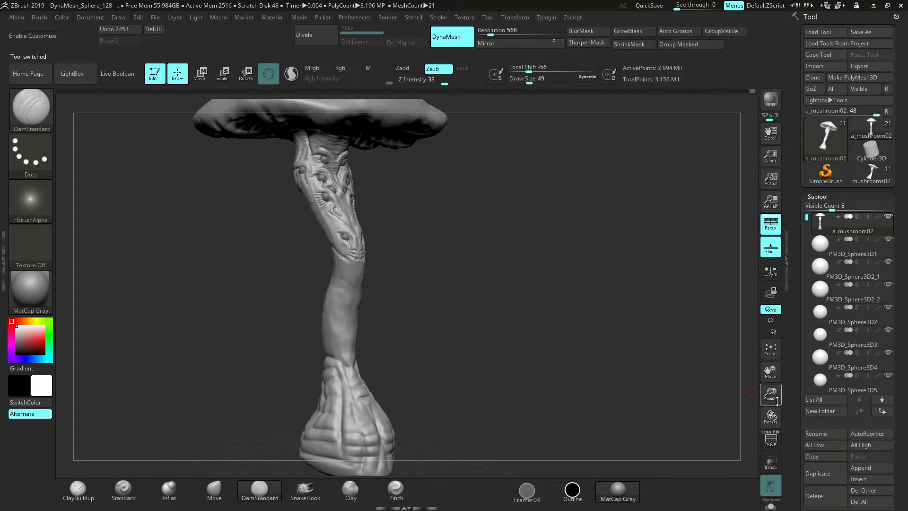
drag(775, 401, 769, 368)
drag(644, 345, 721, 361)
click(864, 169)
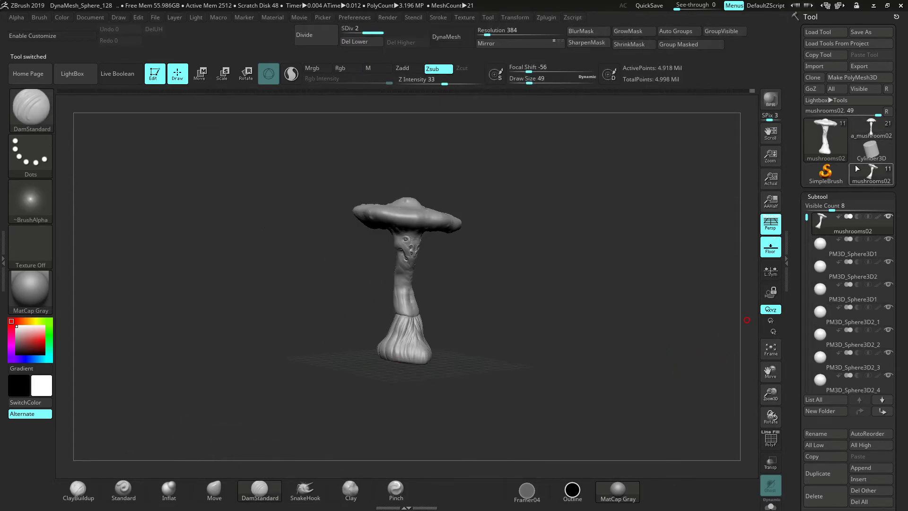
click(865, 133)
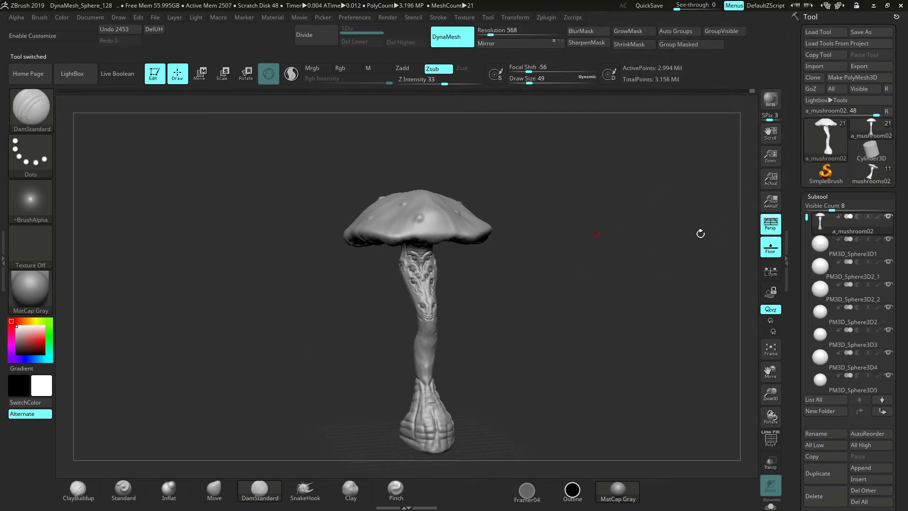
click(861, 178)
drag(441, 274, 770, 508)
drag(636, 382, 426, 362)
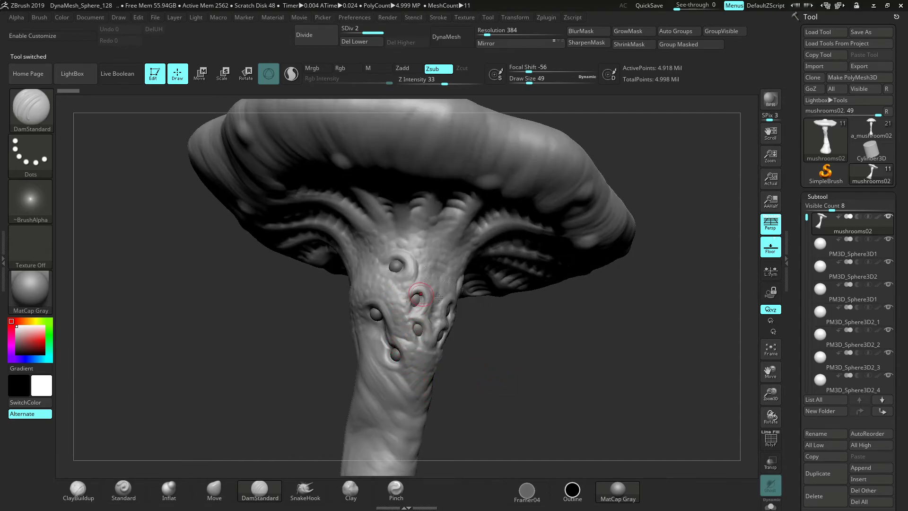
drag(770, 393, 714, 352)
drag(700, 342, 697, 362)
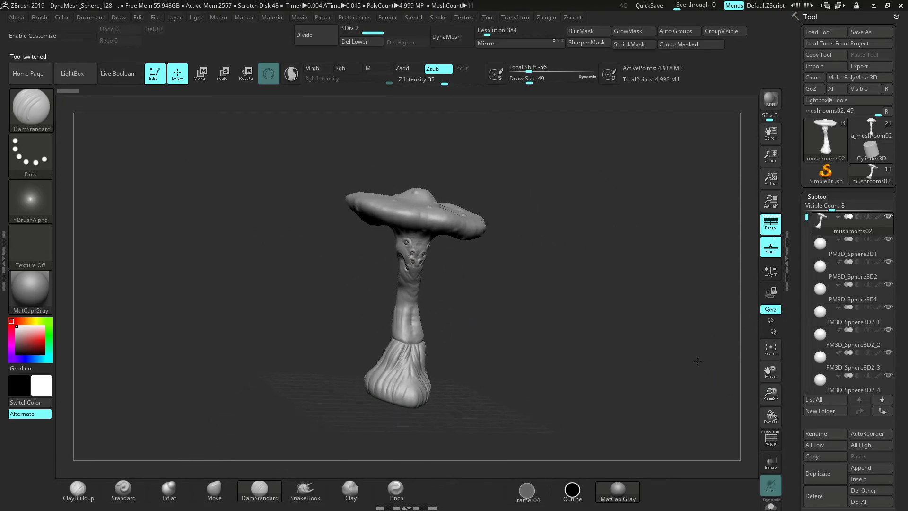
Check the silhouette of a_mushroom02 with the Outline material, then restore MatCap Gray
click(573, 488)
click(867, 142)
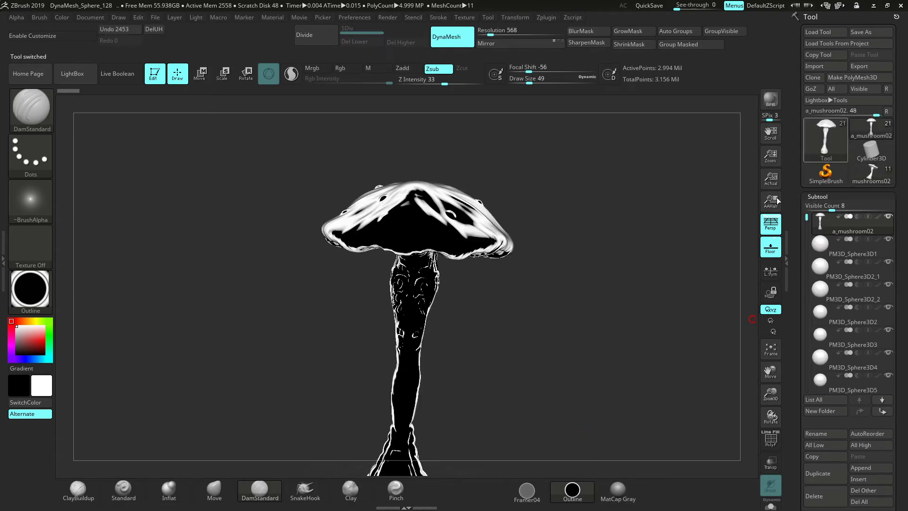
drag(587, 334, 660, 374)
drag(499, 389, 709, 391)
click(610, 494)
Inspect a_mushroom02 and mushrooms02 again, ending on a close view of a_mushroom02's front eyes
drag(766, 392, 768, 421)
drag(709, 381, 595, 335)
drag(771, 385, 686, 375)
alt+drag(607, 377, 613, 343)
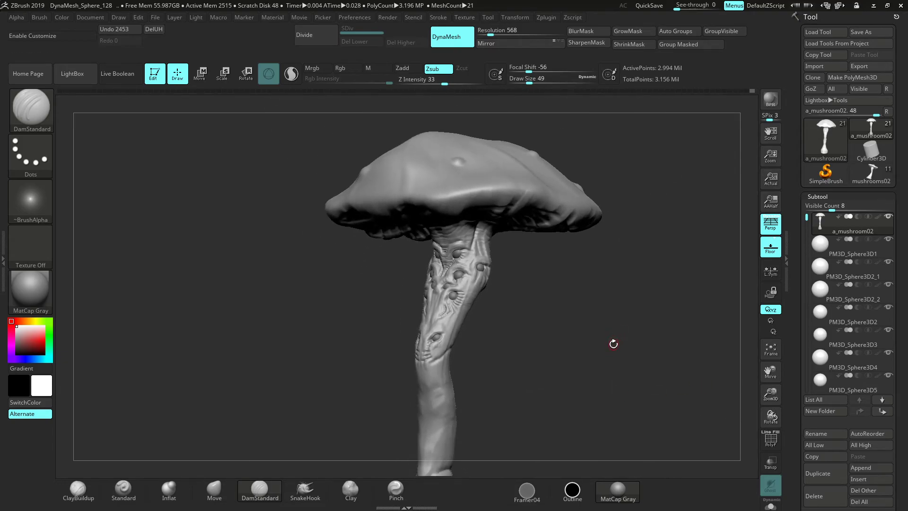
click(871, 172)
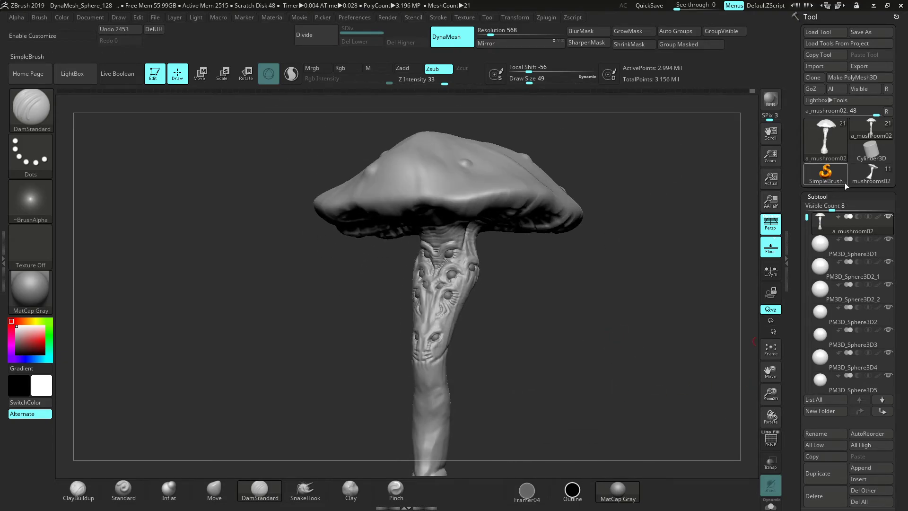
drag(595, 322, 654, 309)
drag(770, 373, 770, 397)
drag(770, 393, 804, 416)
click(870, 129)
drag(594, 357, 550, 393)
drag(558, 327, 519, 333)
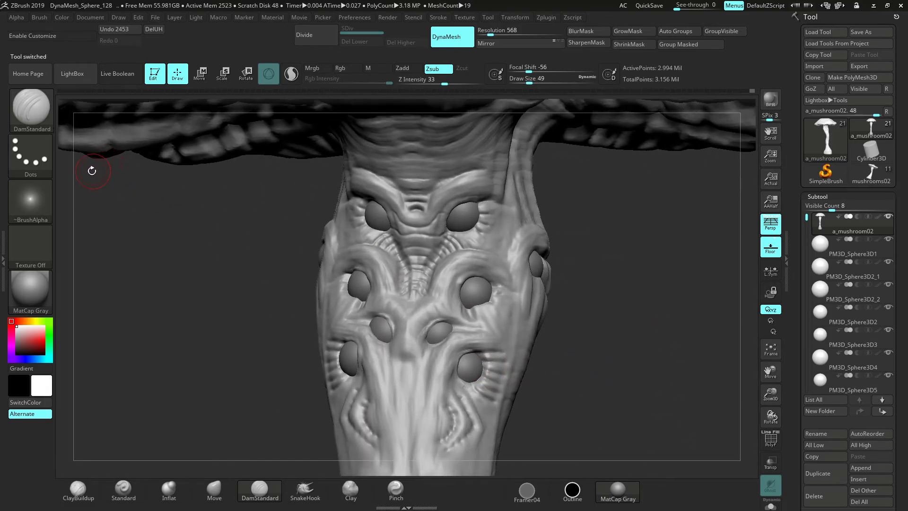
Set up the Clay brush with the DragRect stroke and Alpha 07
click(30, 110)
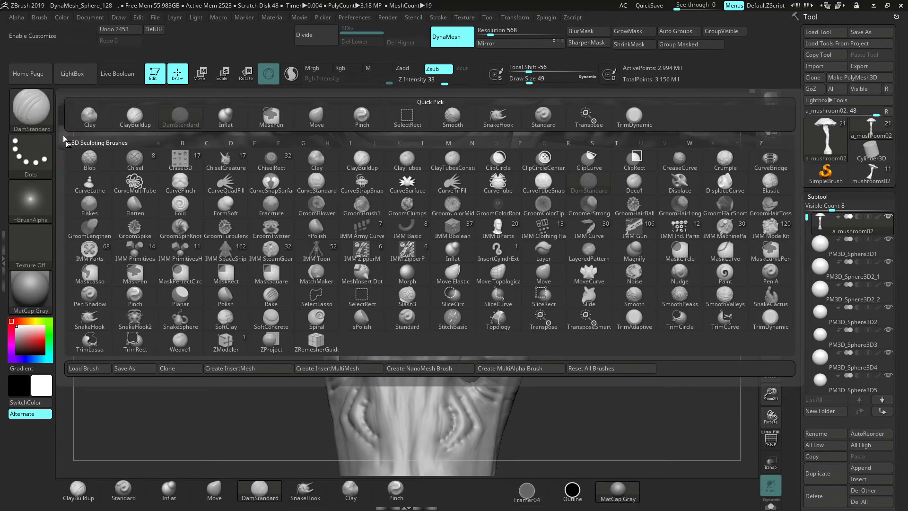
click(87, 118)
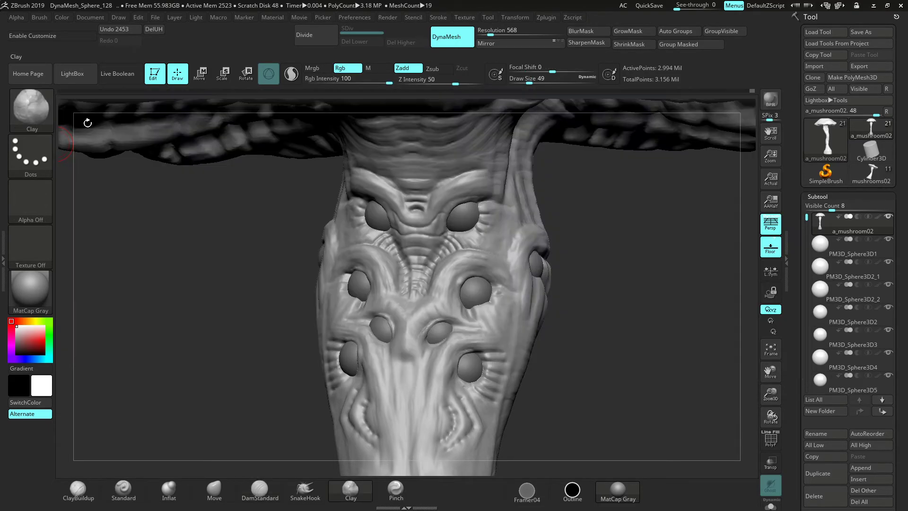
click(31, 154)
click(131, 166)
click(31, 154)
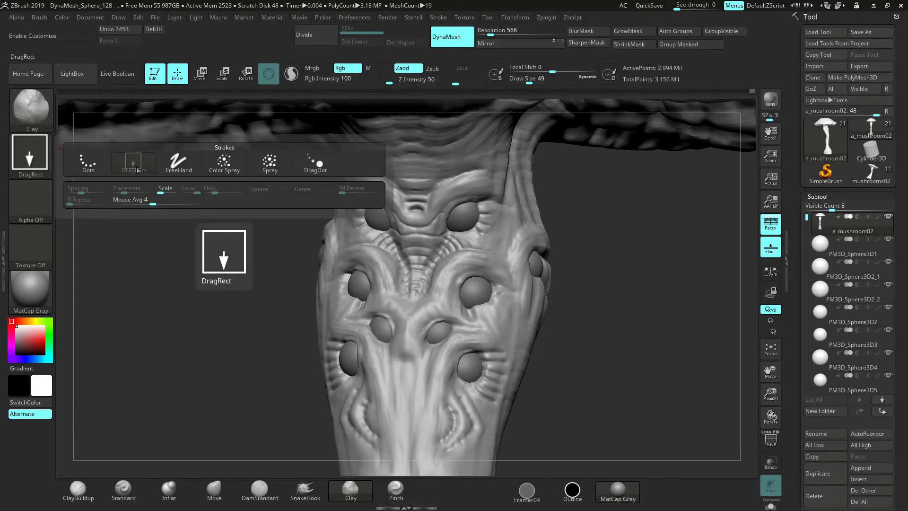
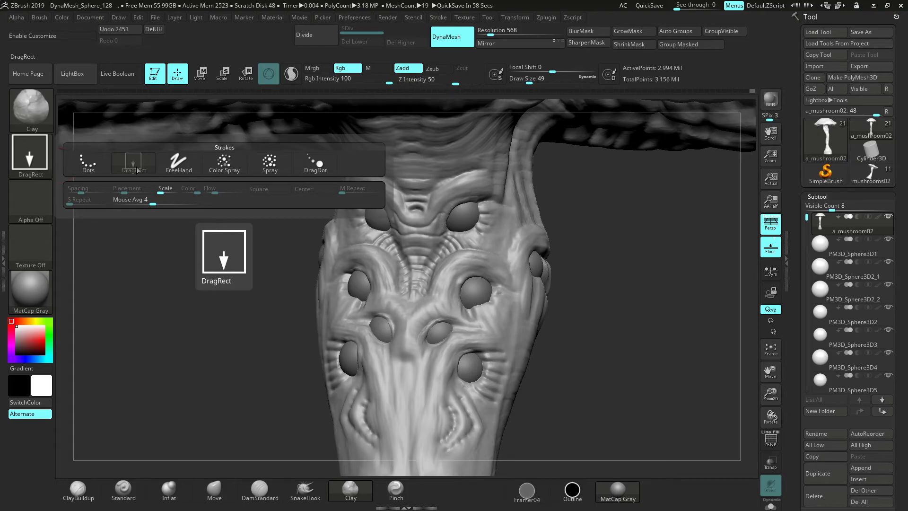
click(30, 201)
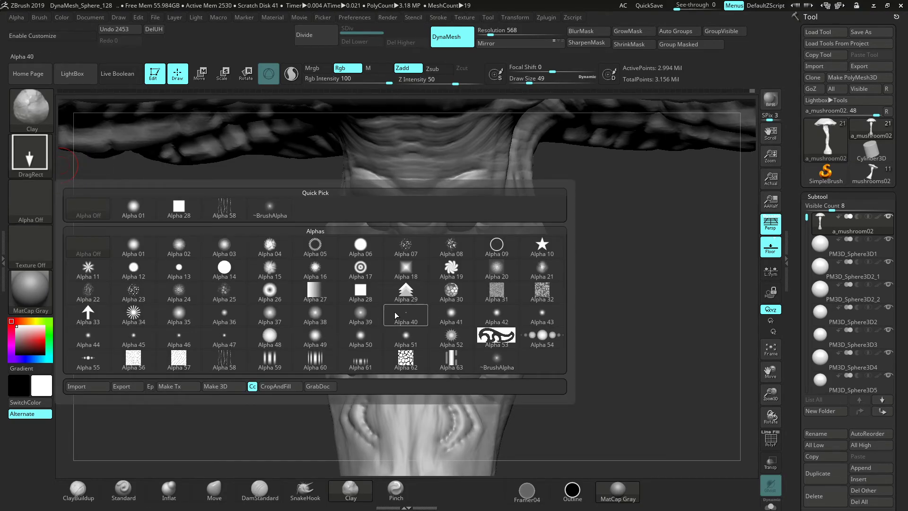
click(413, 252)
Stamp the first patches of Alpha 07 bumps on the central ridge just below the two small eyes
drag(612, 325, 606, 326)
drag(768, 372, 779, 281)
mouse_move(493, 315)
mouse_down()
mouse_move(456, 283)
mouse_move(461, 313)
mouse_up()
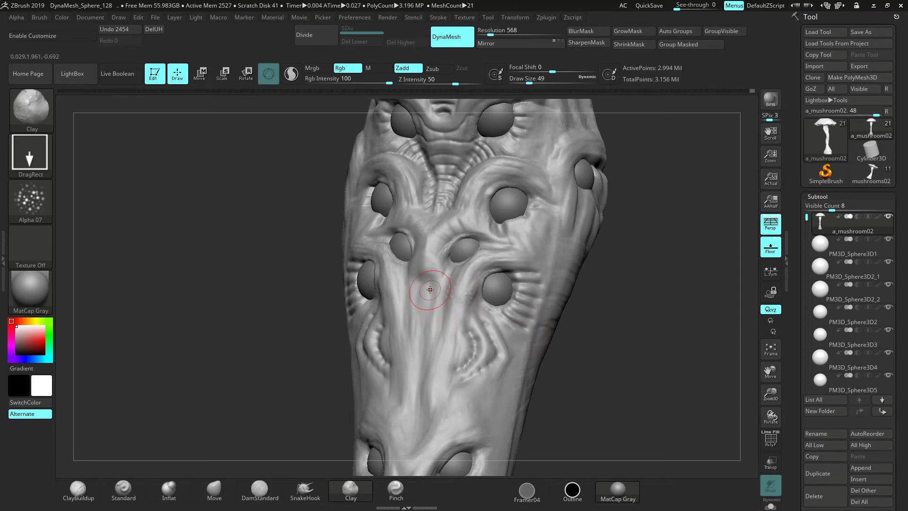
drag(629, 333, 586, 334)
mouse_move(444, 281)
mouse_down()
mouse_move(444, 298)
mouse_move(461, 286)
mouse_move(442, 313)
mouse_up()
Try stamping a ring-shaped alpha lower on the central ridge and undo the stamps
click(30, 201)
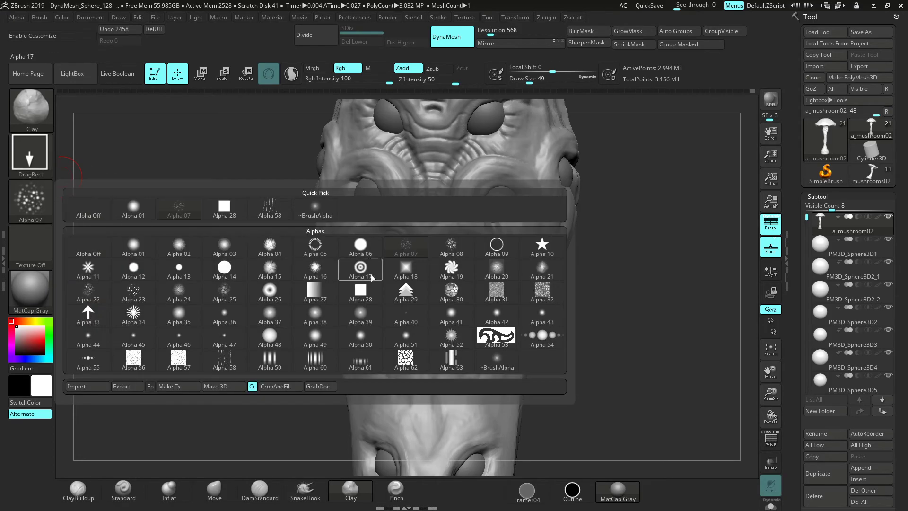
click(364, 271)
mouse_move(586, 405)
mouse_down()
mouse_move(612, 405)
mouse_move(600, 399)
mouse_up()
drag(428, 367, 437, 392)
key(ctrl+z)
key(ctrl+z)
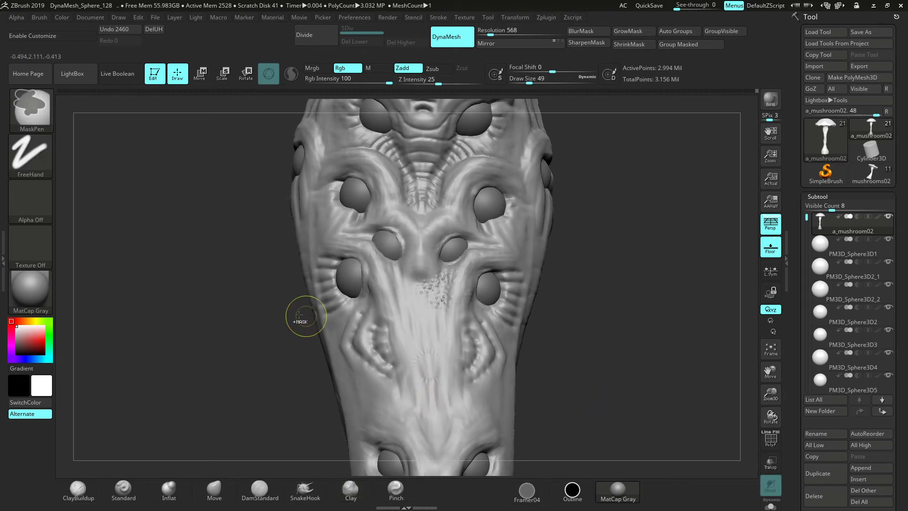
Reselect Alpha 07 and stamp bumps over the nose-like ridge between and below the two small central eyes
click(38, 211)
click(33, 208)
click(24, 199)
mouse_move(142, 293)
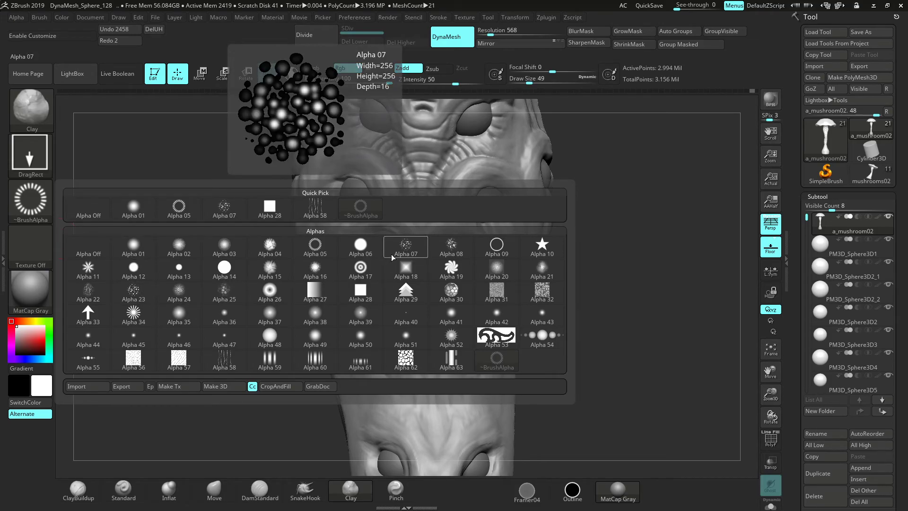
click(406, 244)
drag(414, 289, 420, 304)
drag(648, 344, 671, 345)
mouse_move(419, 273)
mouse_down()
mouse_move(419, 286)
mouse_move(434, 294)
mouse_move(430, 259)
mouse_move(449, 239)
mouse_up()
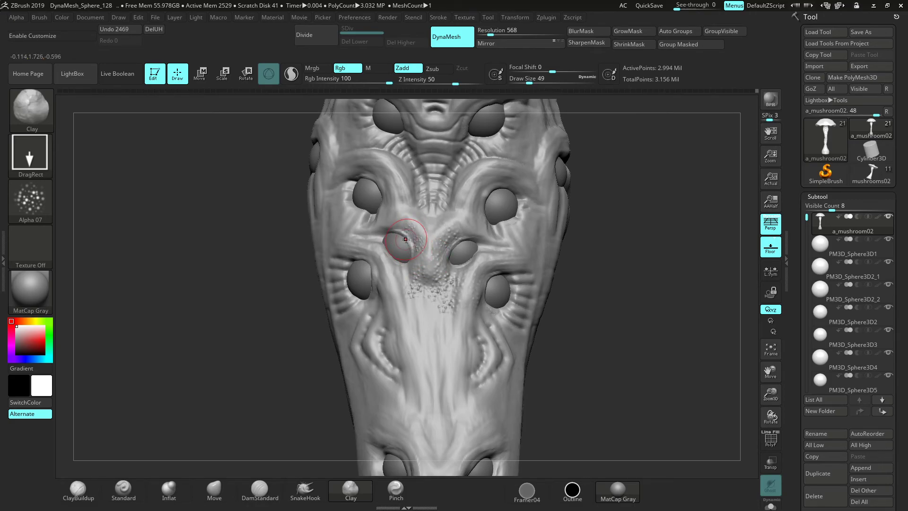
Spread the bumps over the brow beside the small left eye and down the ridge toward the right fold
drag(643, 283, 700, 278)
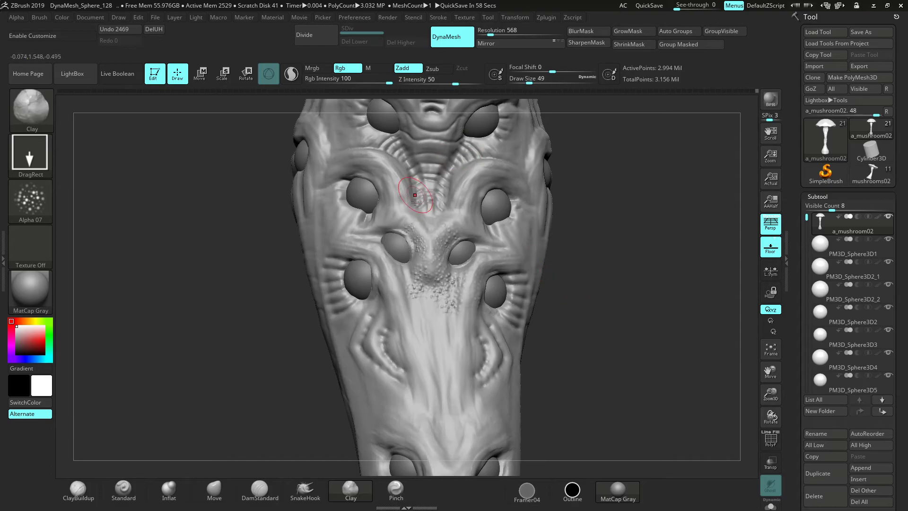
drag(401, 230, 382, 236)
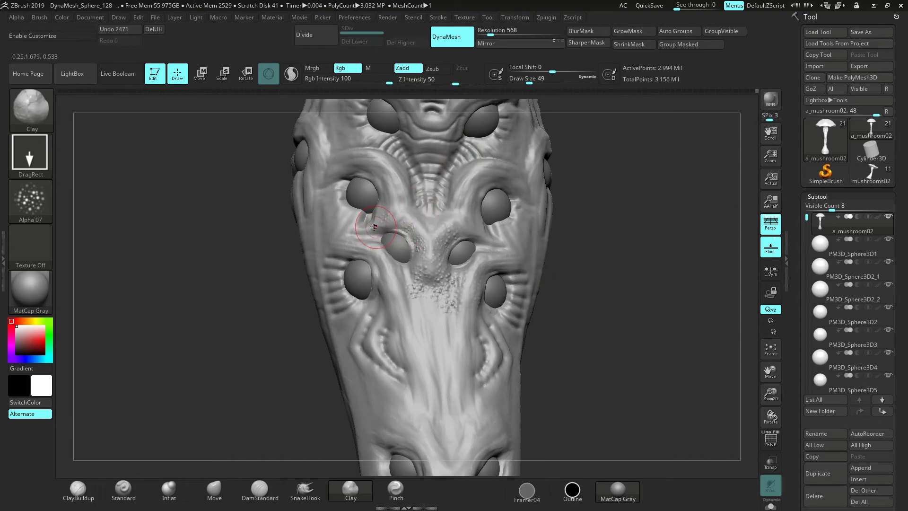
drag(409, 279, 421, 319)
drag(432, 303, 440, 316)
drag(617, 348, 585, 348)
drag(459, 302, 469, 364)
drag(594, 388, 572, 390)
Stamp bumps across the middle of the central ridge, between the two curved side folds
drag(770, 392, 664, 346)
drag(770, 369, 621, 305)
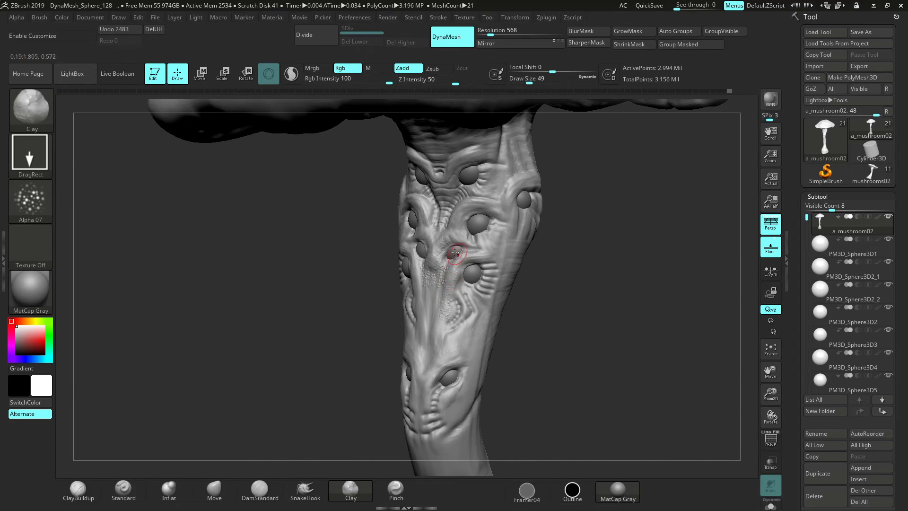
drag(757, 391, 618, 325)
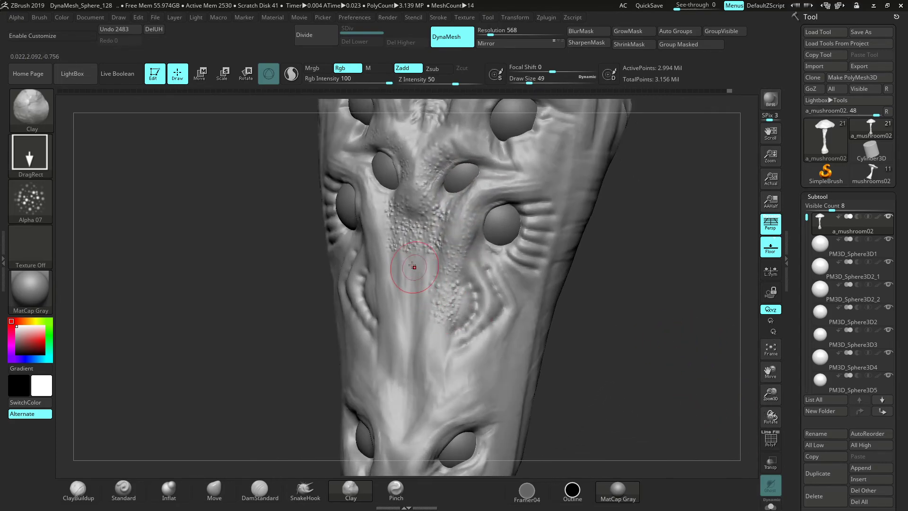
drag(407, 283, 409, 292)
drag(425, 278, 423, 303)
drag(594, 344, 630, 344)
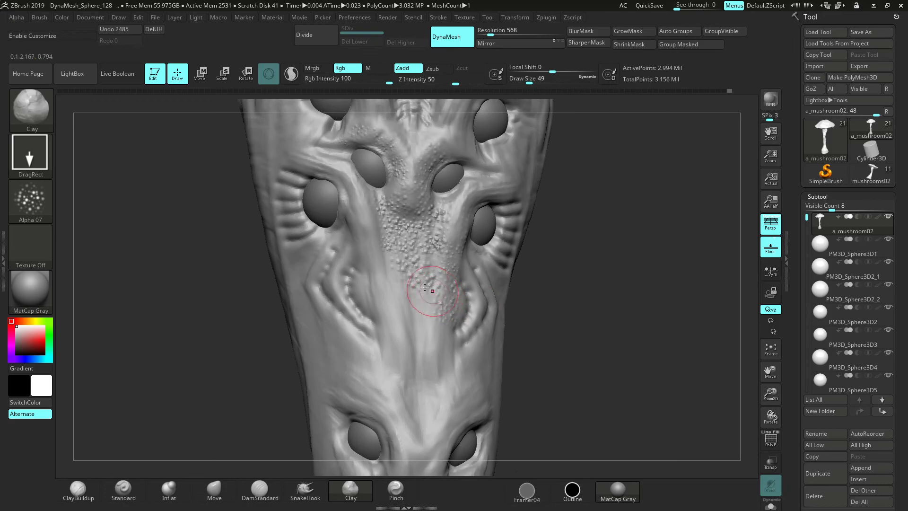
Cover the left side of the central ridge with bumps, from the left fold up to the skin between the left eyes
drag(400, 303, 395, 315)
drag(379, 283, 374, 298)
drag(373, 263, 365, 282)
drag(367, 243, 365, 259)
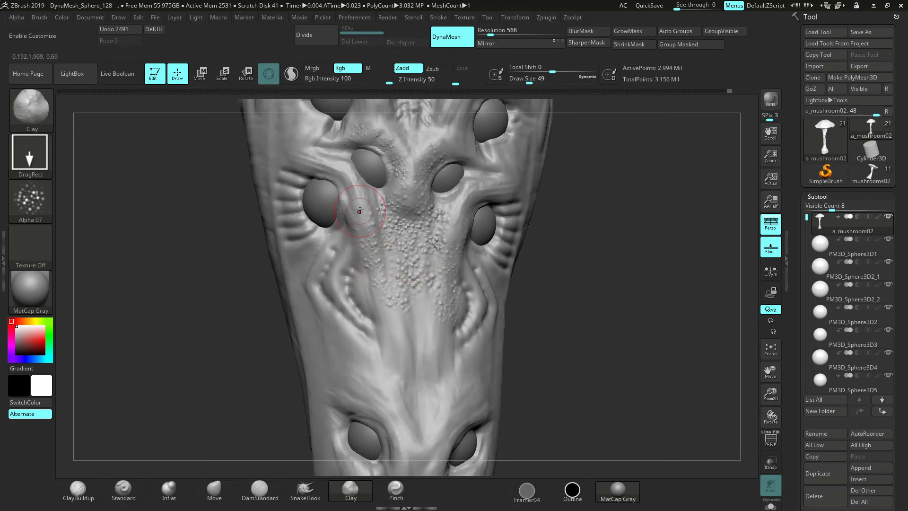
drag(349, 188, 334, 205)
drag(360, 223, 355, 236)
drag(379, 276, 371, 294)
drag(367, 282, 378, 309)
Extend the bumps down the lower end of the central ridge and up along its right side
drag(605, 366, 557, 364)
drag(430, 316, 409, 338)
drag(397, 320, 396, 352)
drag(410, 346, 415, 361)
mouse_move(432, 348)
mouse_down()
mouse_move(428, 361)
mouse_move(443, 341)
mouse_up()
drag(768, 386, 756, 401)
drag(434, 292, 431, 307)
mouse_move(429, 277)
mouse_down()
mouse_move(426, 291)
mouse_move(433, 285)
mouse_up()
drag(447, 261, 444, 274)
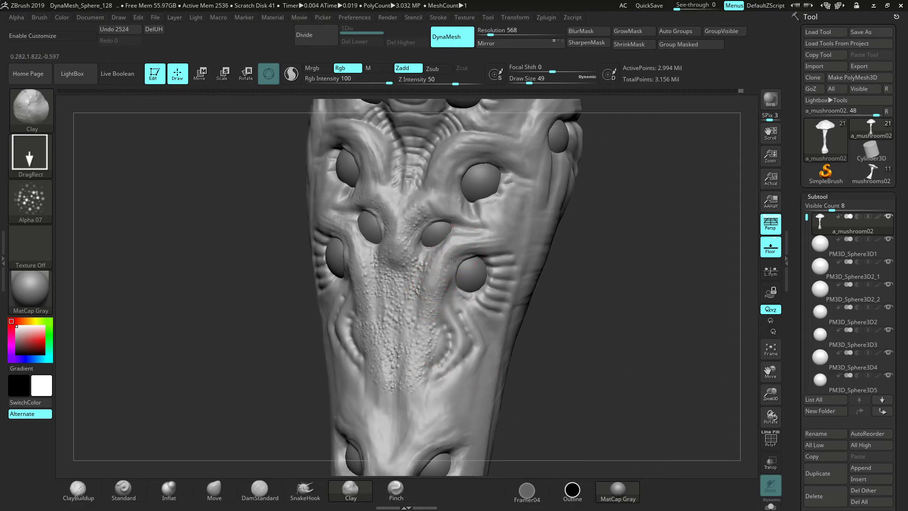
Stamp bumps along the fold beside the small right eye and on the brow just above that eye
drag(561, 277, 477, 256)
drag(480, 247, 482, 248)
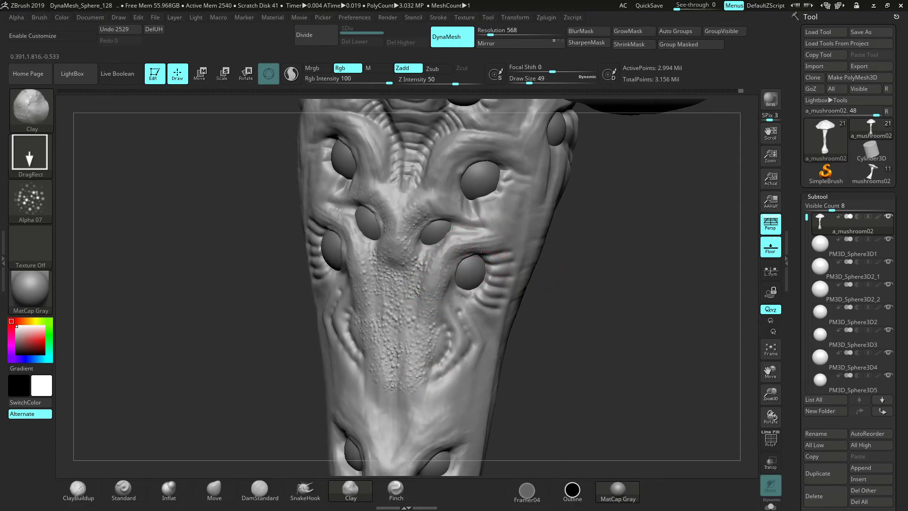
drag(771, 373, 777, 415)
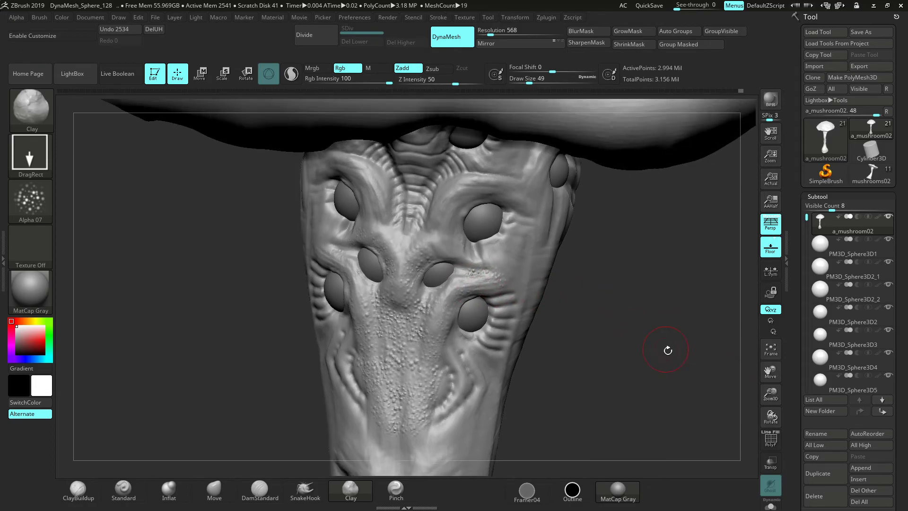
drag(665, 348, 700, 362)
drag(453, 288, 454, 289)
drag(629, 309, 572, 312)
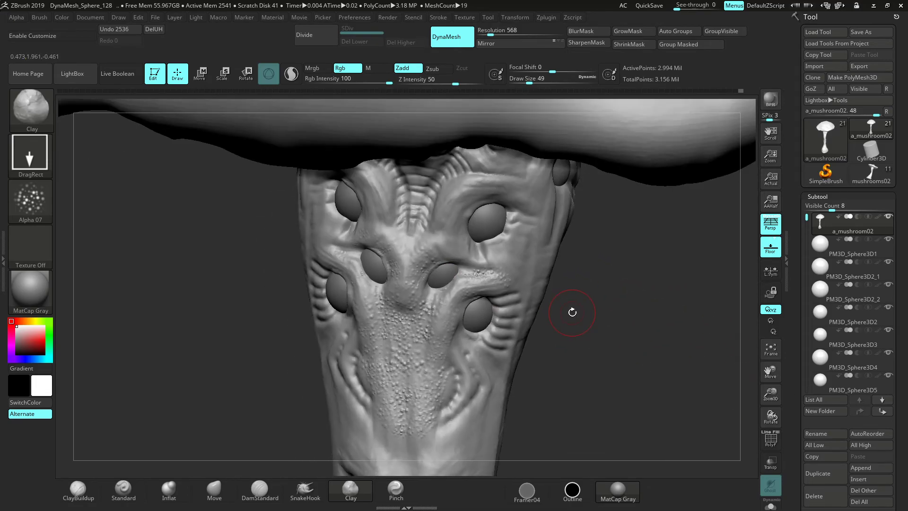
drag(659, 328, 660, 324)
drag(436, 258, 440, 272)
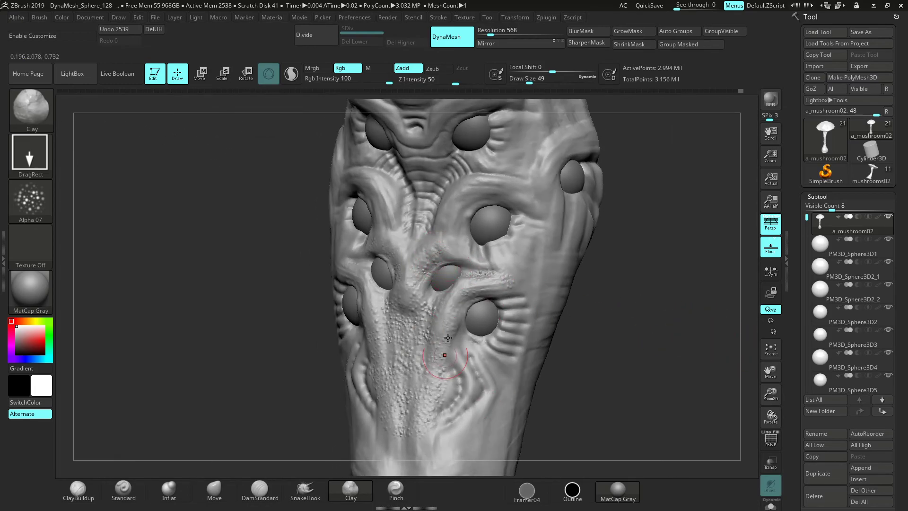
Stamp bumps over the brow ridges and the small nose bulge between the two topmost front eyes
drag(777, 373, 767, 417)
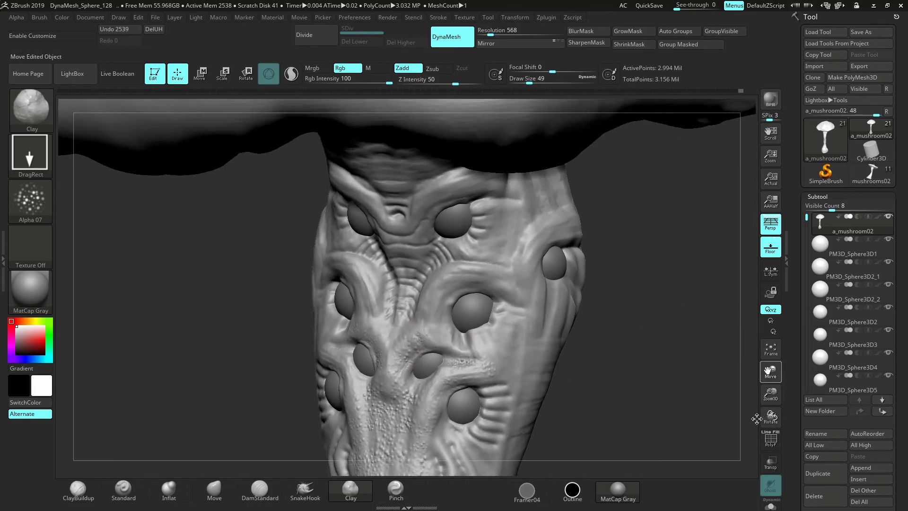
drag(702, 359, 704, 338)
mouse_move(770, 402)
mouse_down()
mouse_move(700, 360)
mouse_move(681, 366)
mouse_up()
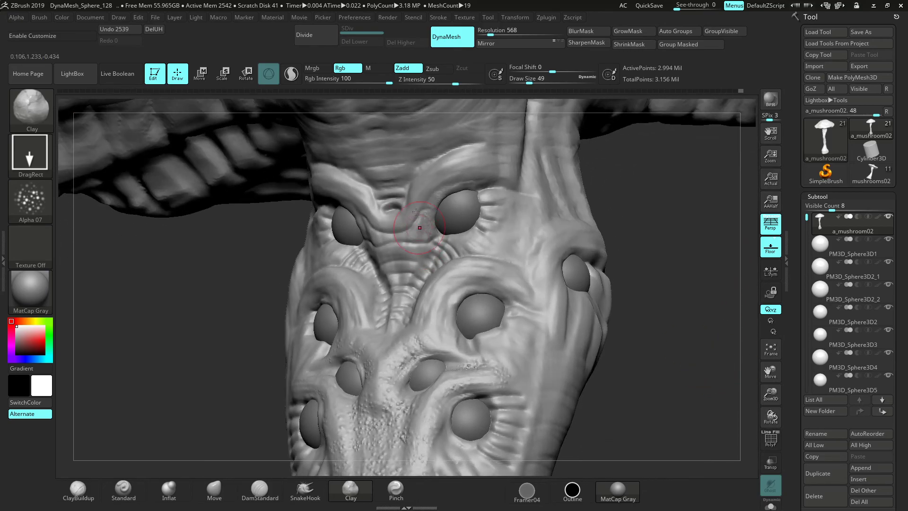
drag(440, 193, 452, 184)
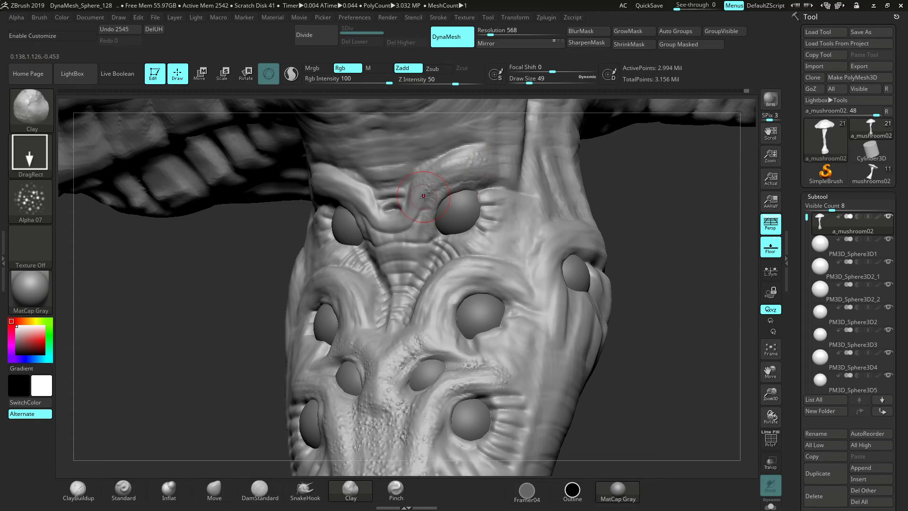
mouse_move(602, 234)
mouse_down()
mouse_move(450, 223)
mouse_move(419, 210)
mouse_up()
drag(368, 188, 365, 184)
drag(364, 181, 398, 208)
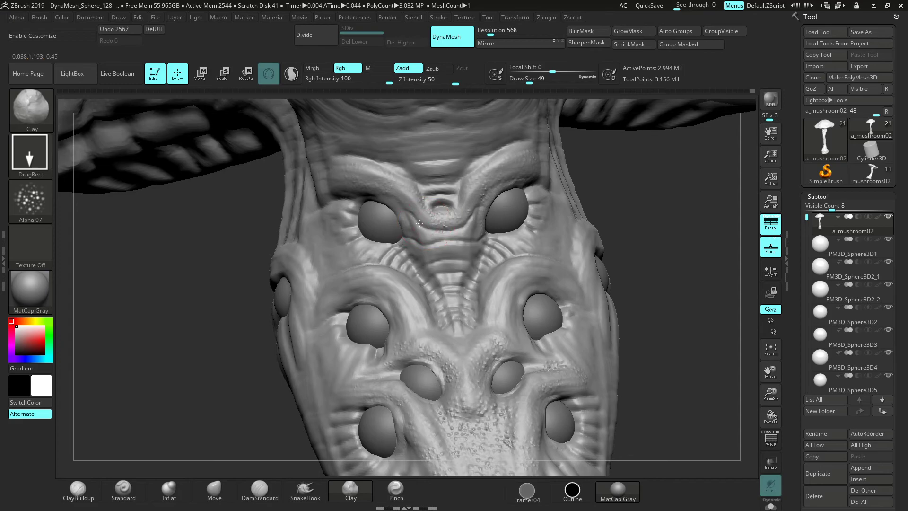
Set the Smooth brush's Z Intensity to 8 and lightly soften the bumps on the central ridge and right-hand fold
drag(769, 390, 767, 365)
drag(681, 313, 570, 334)
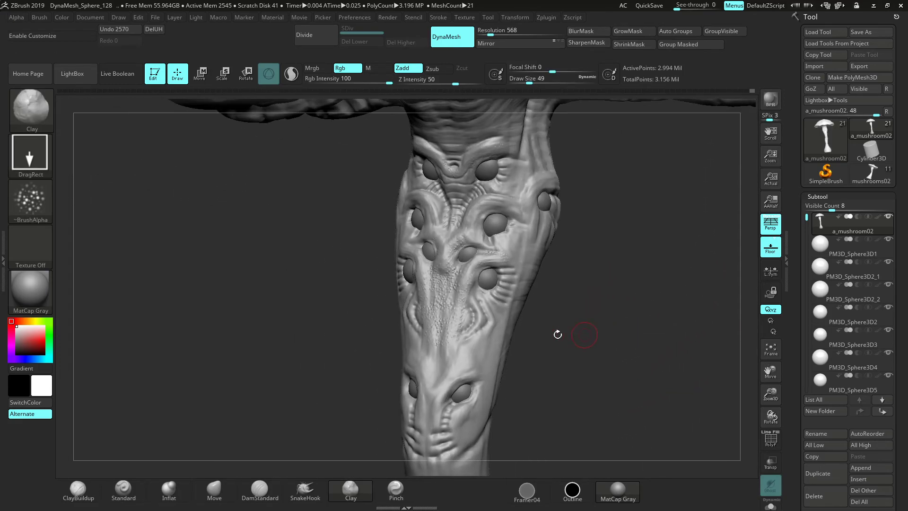
drag(770, 392, 771, 439)
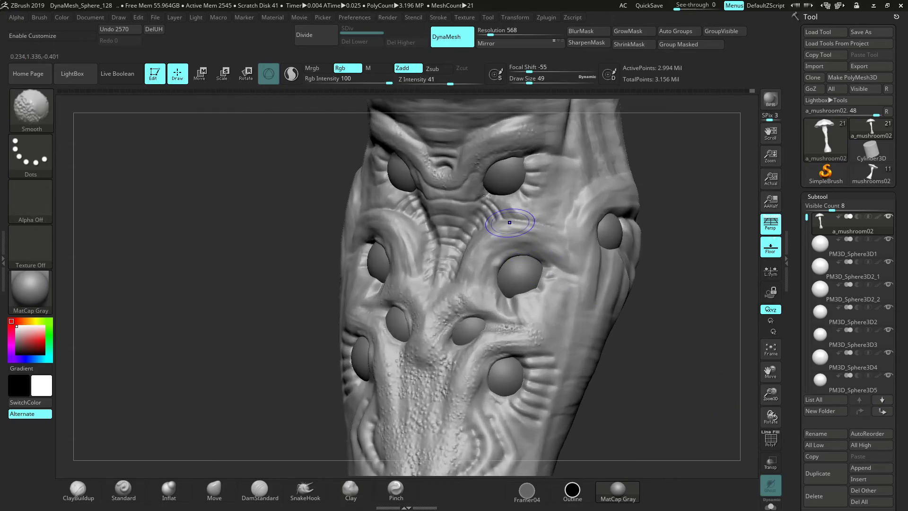
shift+click(420, 80)
alt+drag(717, 373, 692, 234)
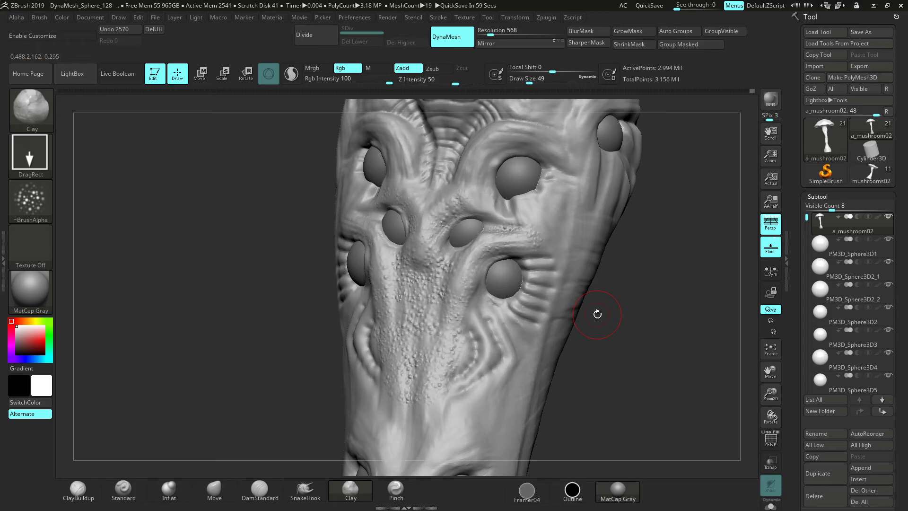
shift+drag(421, 247, 425, 292)
mouse_move(426, 298)
shift+mouse_down()
mouse_move(427, 284)
mouse_move(425, 295)
shift+mouse_up()
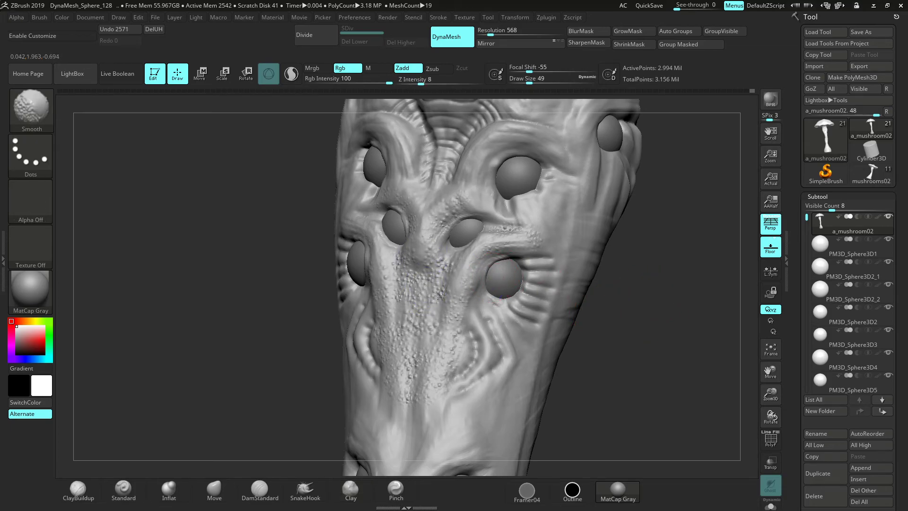
drag(669, 315, 591, 302)
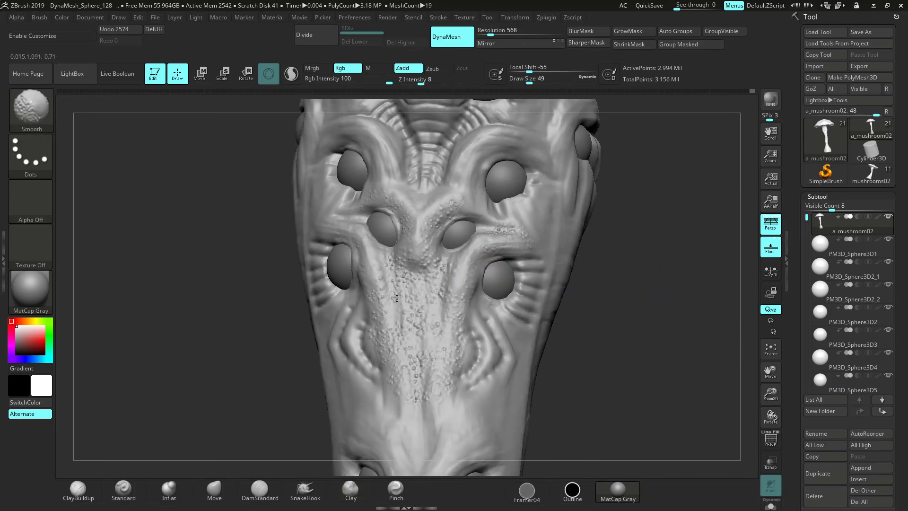
drag(399, 350, 401, 354)
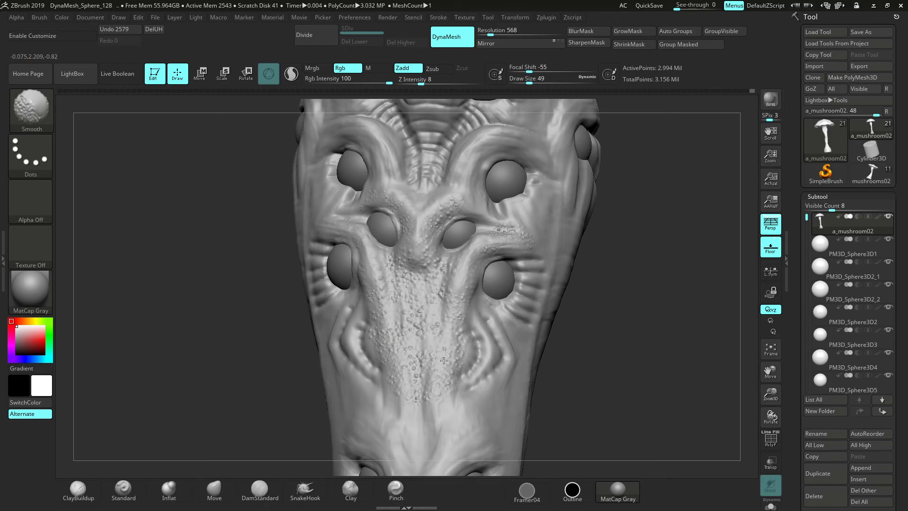
shift+drag(510, 236, 519, 228)
Stamp more bumps with the Clay brush on the upper central ridge and the brows above the small eyes
mouse_move(608, 265)
mouse_down()
mouse_move(623, 262)
mouse_move(470, 213)
mouse_up()
drag(424, 251, 418, 276)
drag(610, 267, 570, 259)
drag(388, 248, 402, 260)
drag(611, 289, 591, 284)
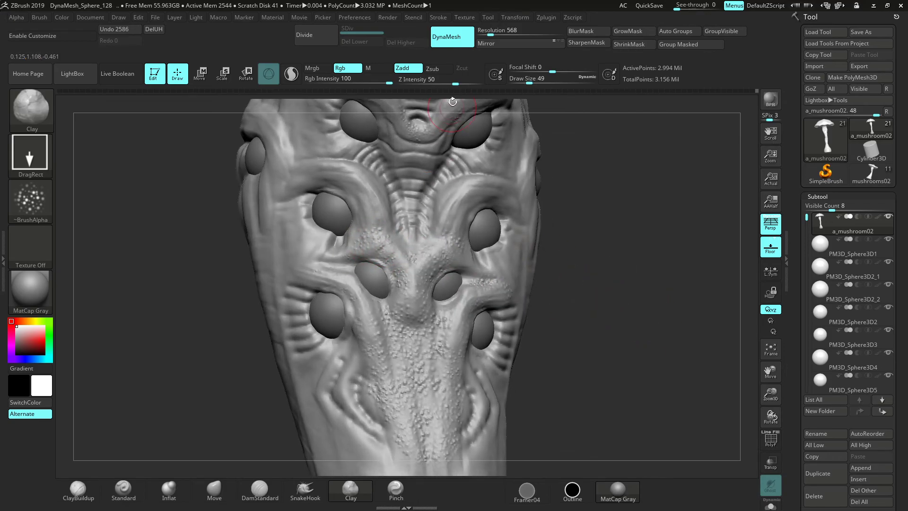
Stamp a patch of bumps on the skin beside the right eyes at Z Intensity 100, and lower the intensity to 2
drag(455, 84, 479, 84)
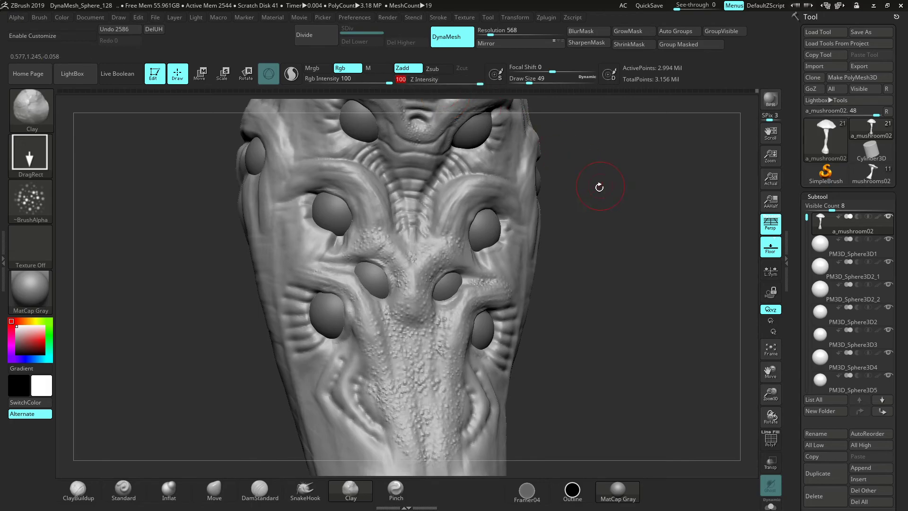
drag(600, 186, 543, 272)
click(538, 292)
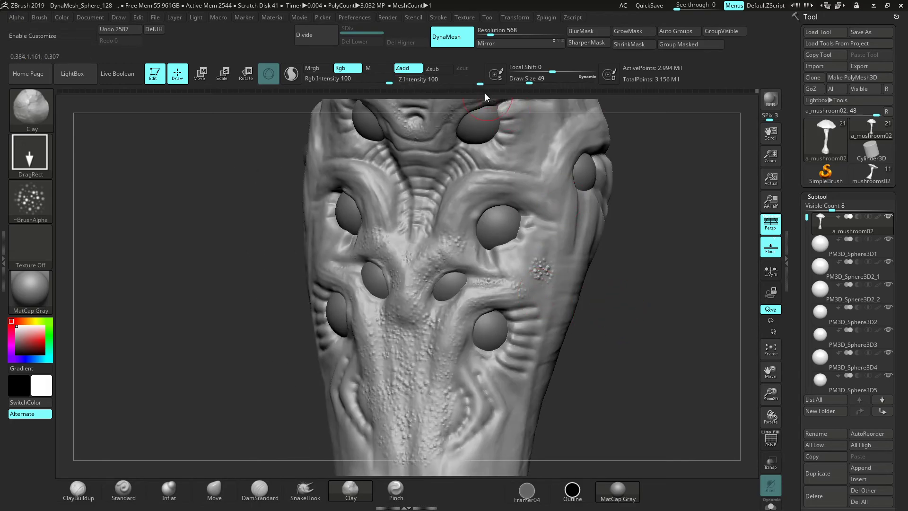
drag(479, 84, 459, 83)
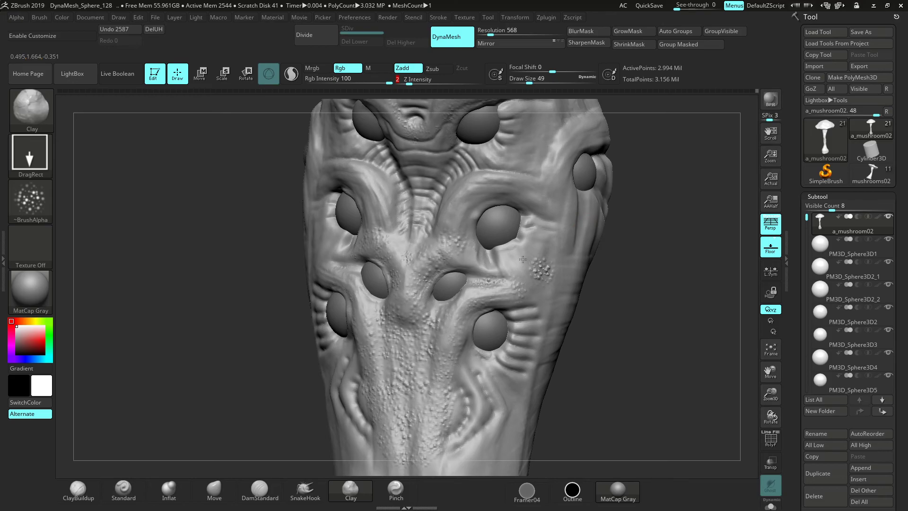
Undo the last bump stamp, set the Clay brush's Z Intensity to 30, and stamp and soften new bumps on the skin beside the right eyes
key(ctrl+z)
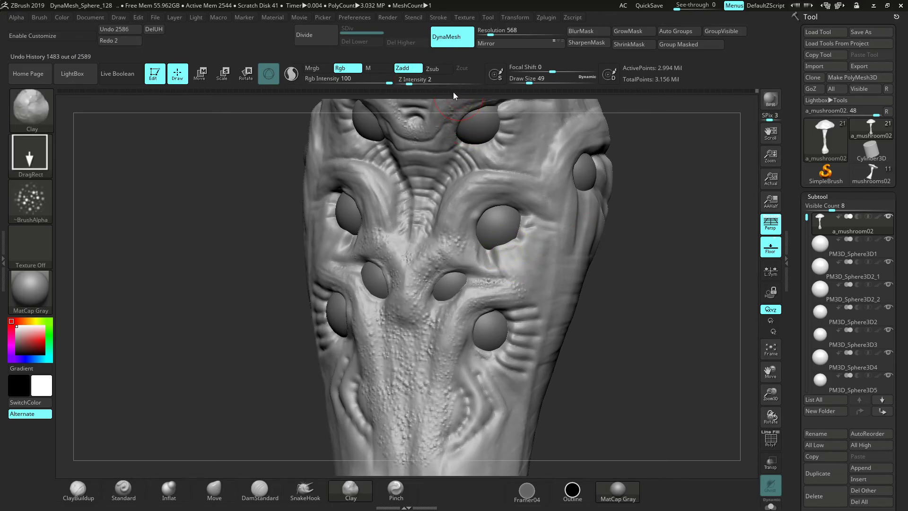
drag(445, 85, 443, 86)
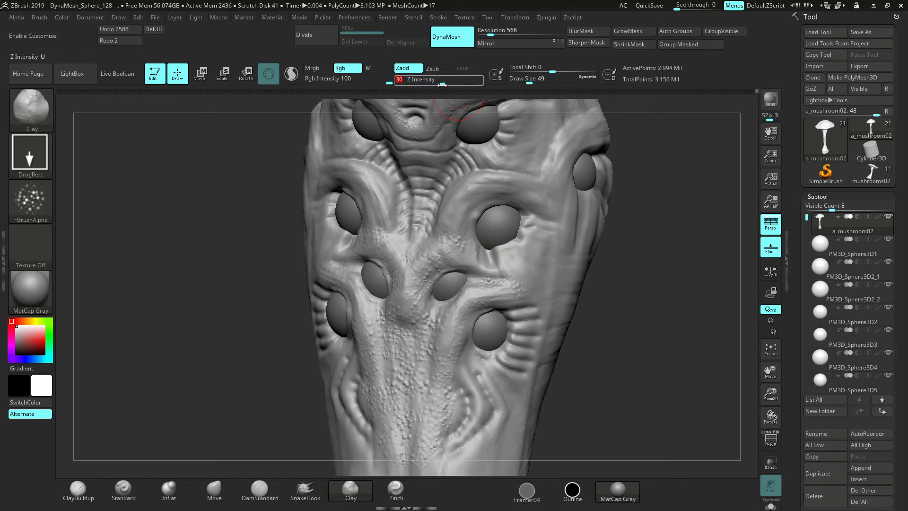
drag(528, 269, 538, 289)
drag(637, 322, 603, 322)
mouse_move(511, 272)
shift+mouse_down()
mouse_move(513, 287)
mouse_move(538, 278)
mouse_move(532, 284)
shift+mouse_up()
drag(610, 326, 709, 331)
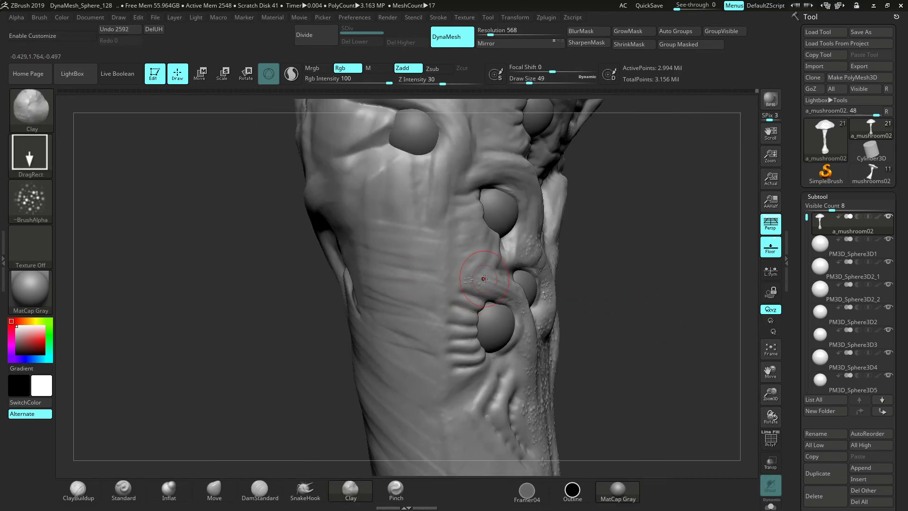
Stamp bumps on the skin between the outer eyes on the left side of the stem's front
drag(639, 317, 618, 318)
drag(774, 402, 772, 369)
drag(723, 366, 671, 352)
drag(769, 387, 747, 380)
drag(469, 268, 484, 283)
drag(621, 298, 681, 297)
drag(397, 262, 358, 276)
drag(358, 276, 346, 273)
drag(352, 264, 342, 278)
Stamp bumps on the skin between the upper and lower outer eyes on the right side
drag(608, 332, 544, 312)
mouse_move(526, 278)
mouse_down()
mouse_move(524, 268)
mouse_move(522, 283)
mouse_up()
mouse_move(527, 284)
mouse_down()
mouse_move(519, 297)
mouse_move(529, 267)
mouse_up()
drag(522, 274, 512, 284)
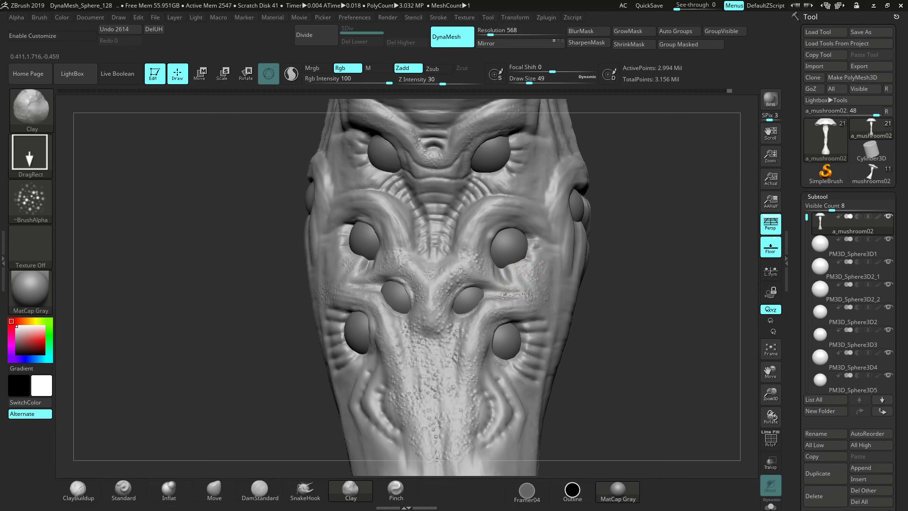
drag(770, 395, 770, 378)
drag(769, 374, 770, 345)
mouse_move(709, 338)
mouse_down()
mouse_move(683, 320)
mouse_move(700, 336)
mouse_up()
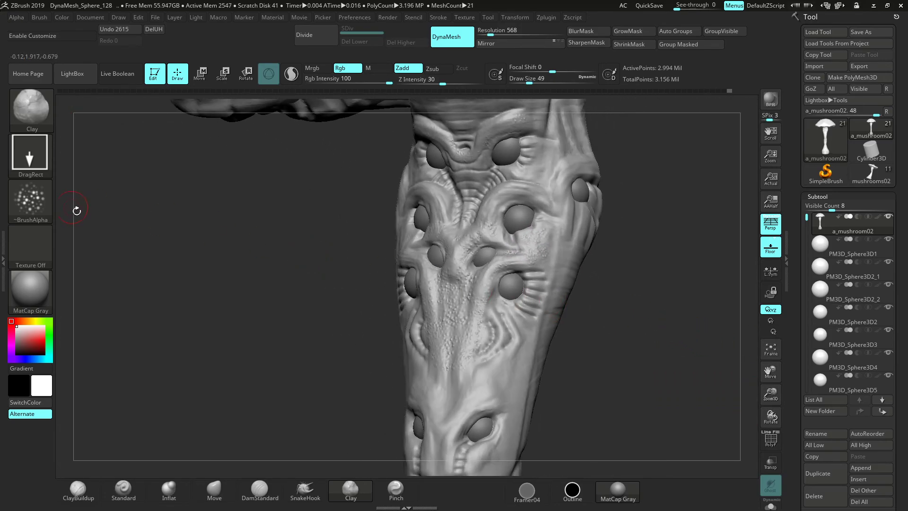
click(50, 202)
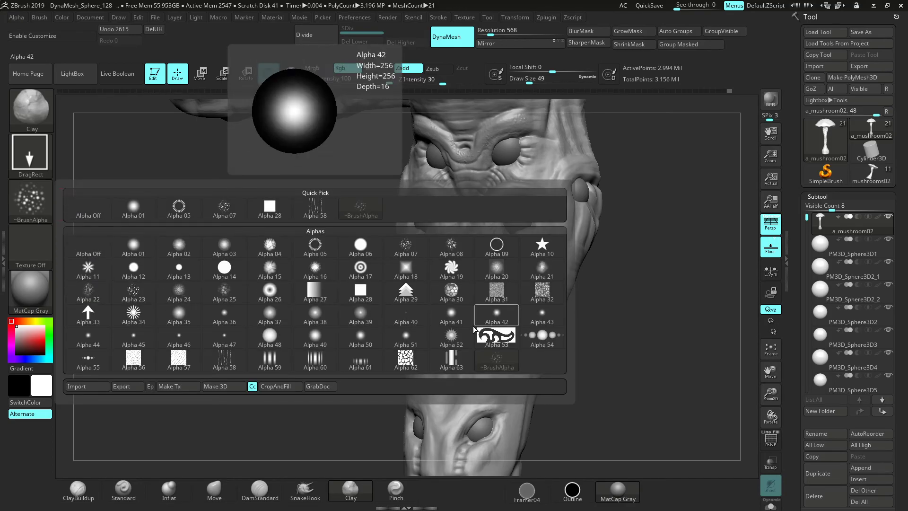
click(103, 385)
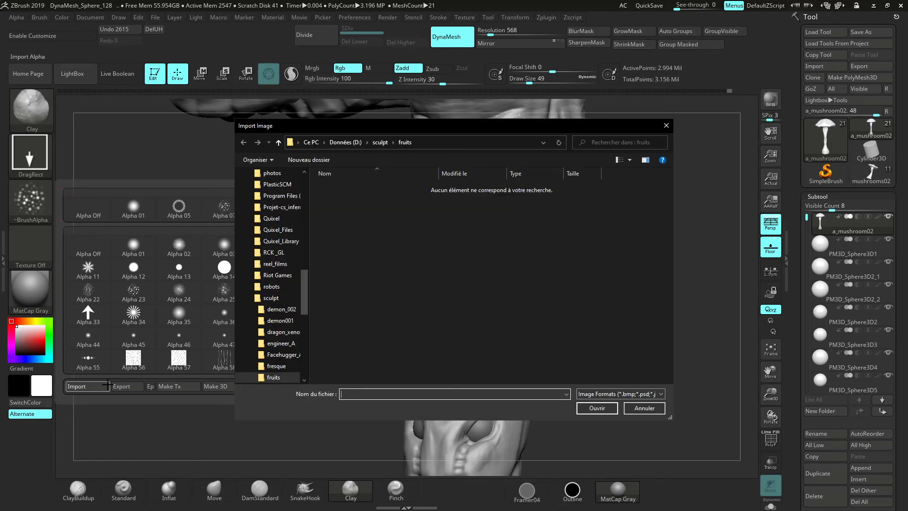
click(605, 393)
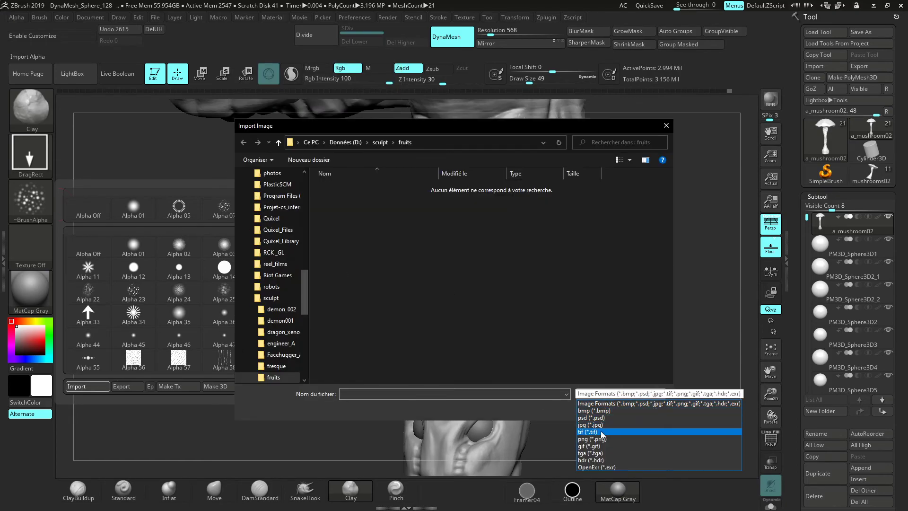
click(603, 393)
click(594, 392)
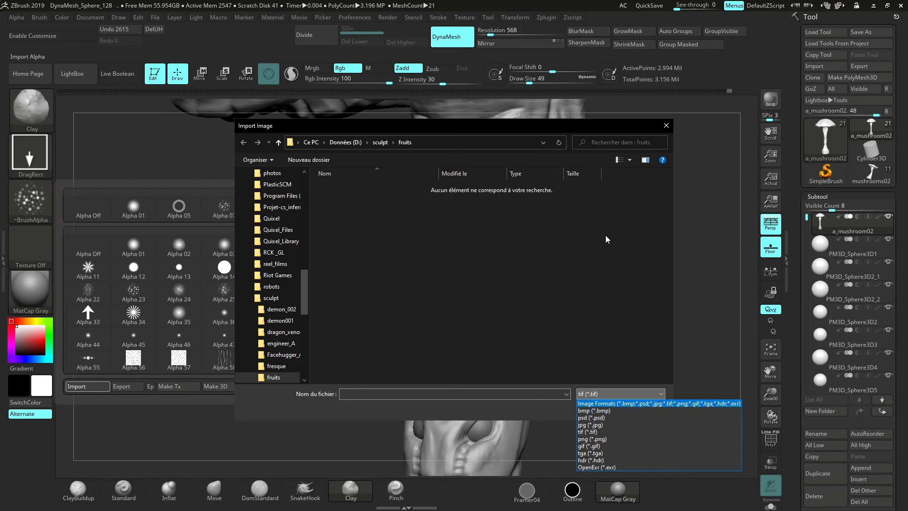
click(599, 417)
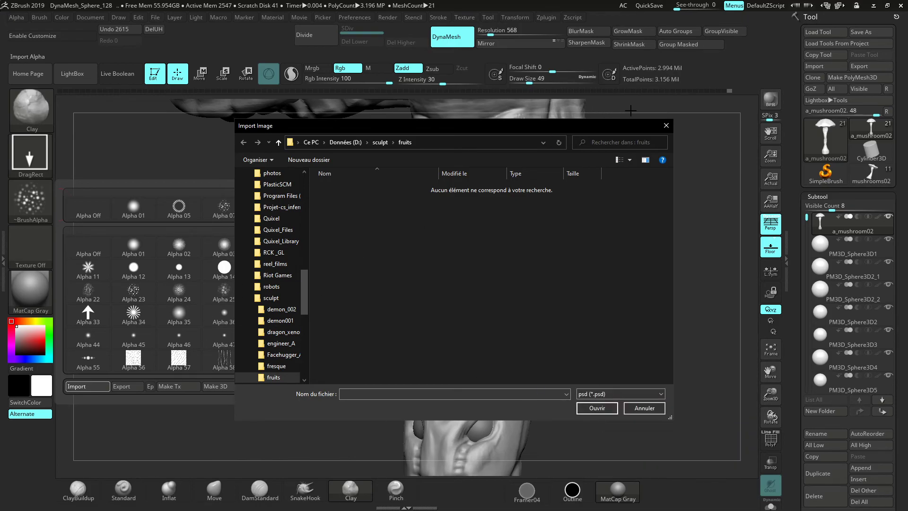
click(666, 125)
click(32, 189)
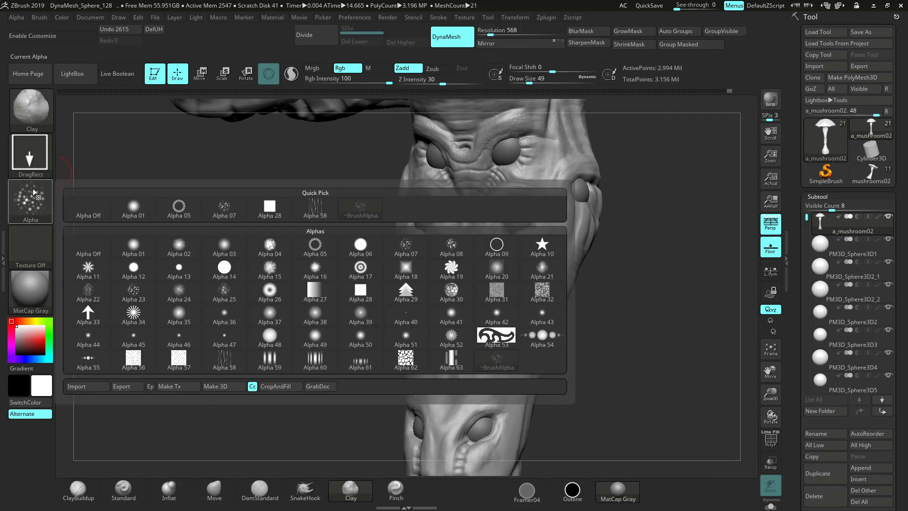
click(85, 386)
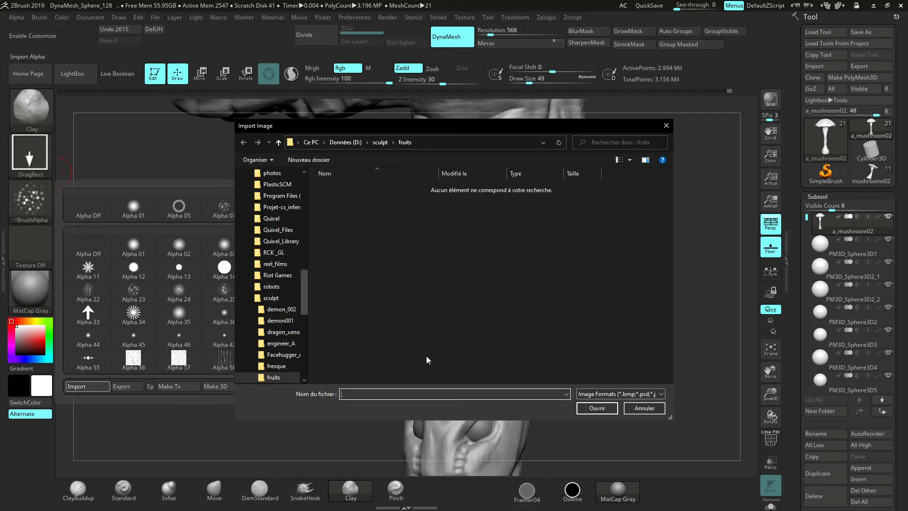
click(615, 394)
click(610, 398)
click(666, 125)
Stamp small bumps above and on the inner side of the right eye in the lowest front pair
drag(665, 181, 656, 170)
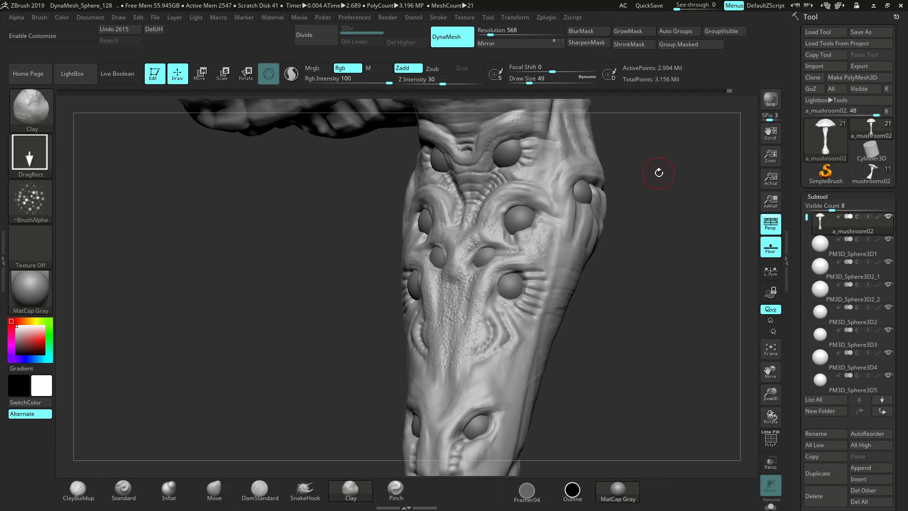
mouse_move(658, 324)
mouse_down()
mouse_move(646, 310)
mouse_move(657, 321)
mouse_up()
click(772, 346)
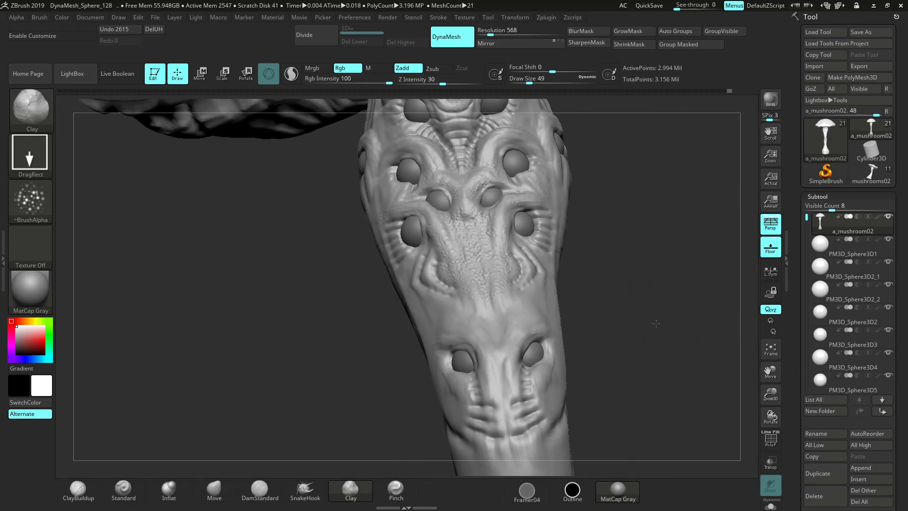
drag(585, 334, 602, 333)
drag(510, 346, 493, 342)
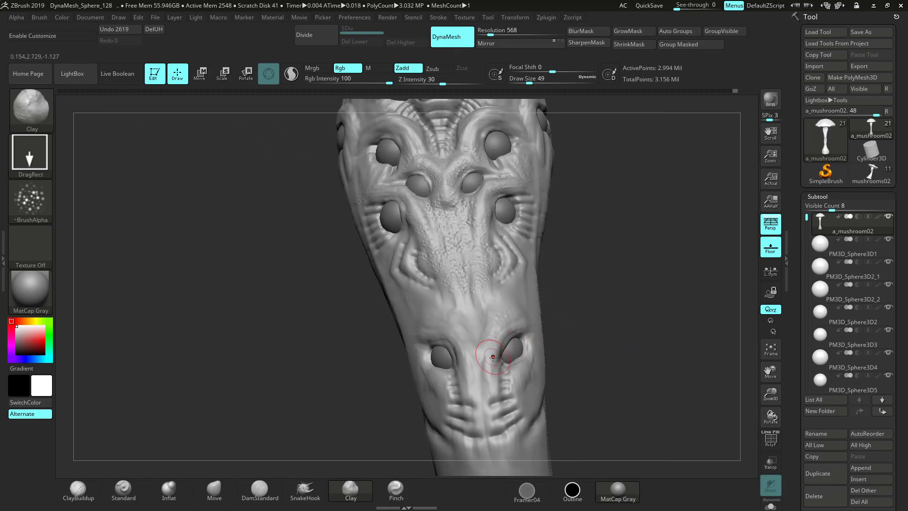
drag(562, 350, 586, 349)
drag(770, 394, 757, 359)
Cover the brow above the left eye of the lowest front pair with stamped bumps
drag(431, 326, 436, 331)
drag(610, 331, 524, 330)
drag(433, 302, 438, 308)
drag(341, 330, 402, 326)
drag(427, 291, 438, 310)
drag(429, 296, 437, 311)
drag(419, 294, 424, 302)
drag(338, 335, 364, 331)
drag(403, 292, 407, 299)
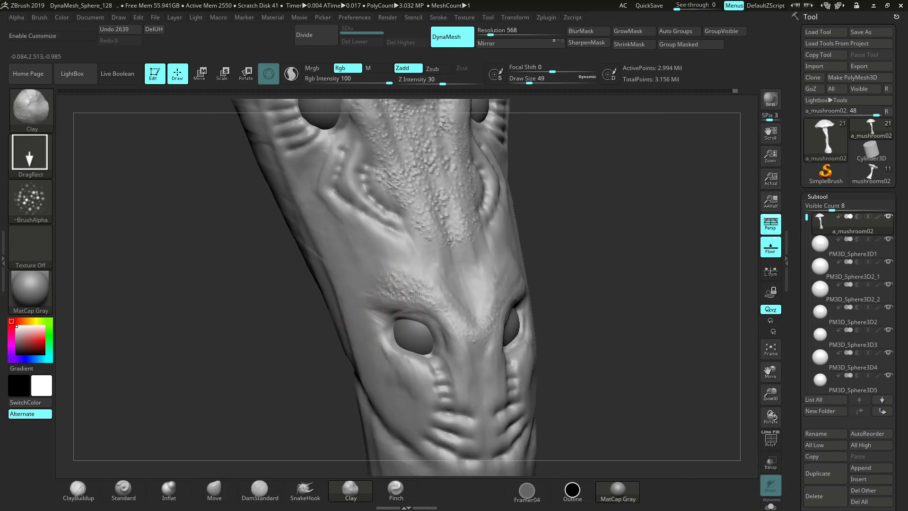
Stamp bumps down the bridge between the two lowest front eyes towards the folds beneath them
drag(674, 303, 634, 306)
drag(774, 372, 767, 351)
mouse_move(471, 309)
mouse_down()
mouse_move(481, 339)
mouse_move(457, 333)
mouse_up()
drag(633, 344, 559, 339)
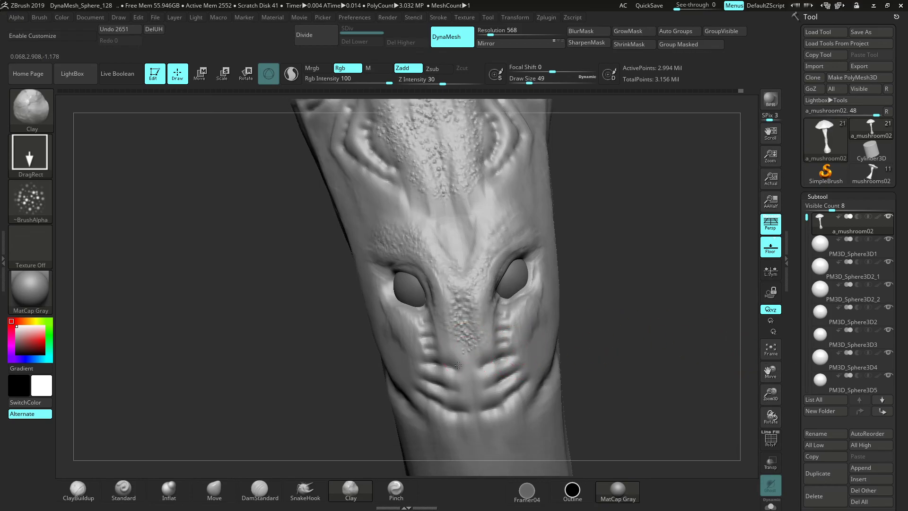
drag(460, 354, 471, 364)
drag(477, 371, 480, 375)
drag(472, 342, 477, 338)
Fill the central ridge and inner edges of the folds below the lowest front eyes with more stamped bumps
drag(724, 352, 633, 310)
drag(476, 326, 474, 330)
drag(468, 332, 468, 365)
drag(629, 331, 700, 336)
drag(466, 351, 501, 345)
mouse_move(499, 341)
mouse_down()
mouse_move(489, 353)
mouse_move(481, 331)
mouse_up()
drag(485, 320, 489, 325)
drag(488, 304, 491, 307)
drag(487, 293, 490, 297)
drag(486, 282, 489, 286)
Lightly smooth the skin under the lowest eye on the stem's back, and switch to the ClayBuildup brush at Draw Size 56
drag(609, 285, 545, 297)
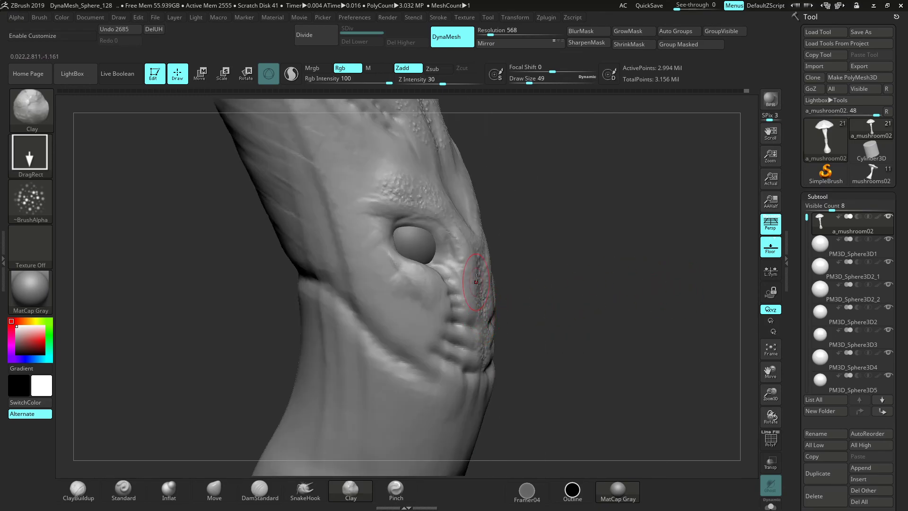
drag(770, 390, 756, 345)
drag(695, 322, 617, 316)
drag(769, 365, 737, 475)
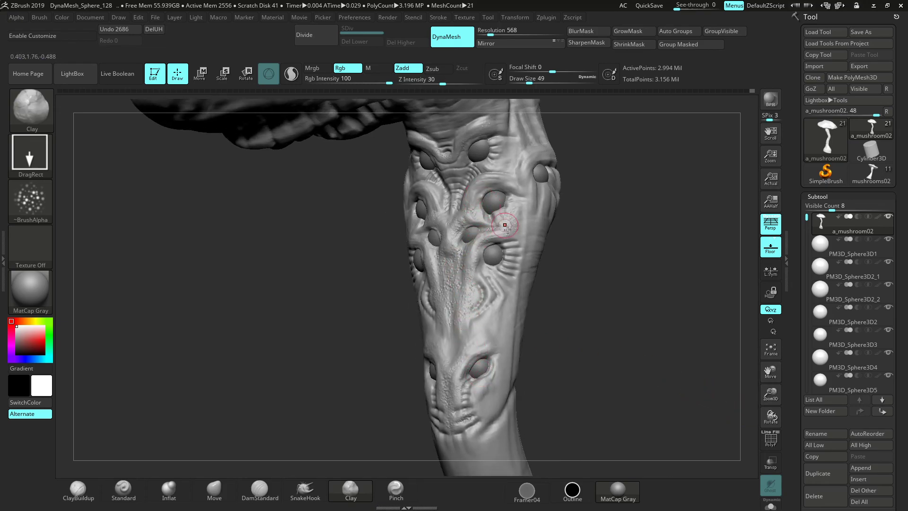
drag(639, 300, 606, 342)
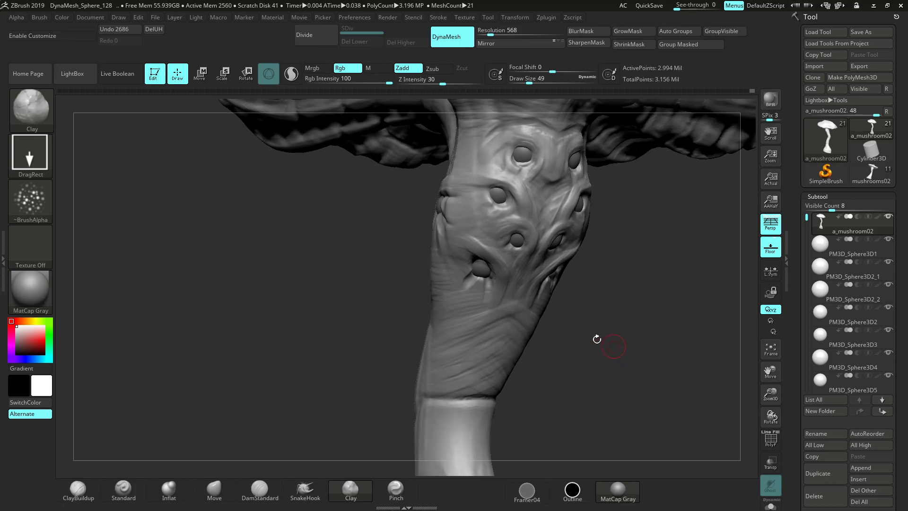
click(472, 280)
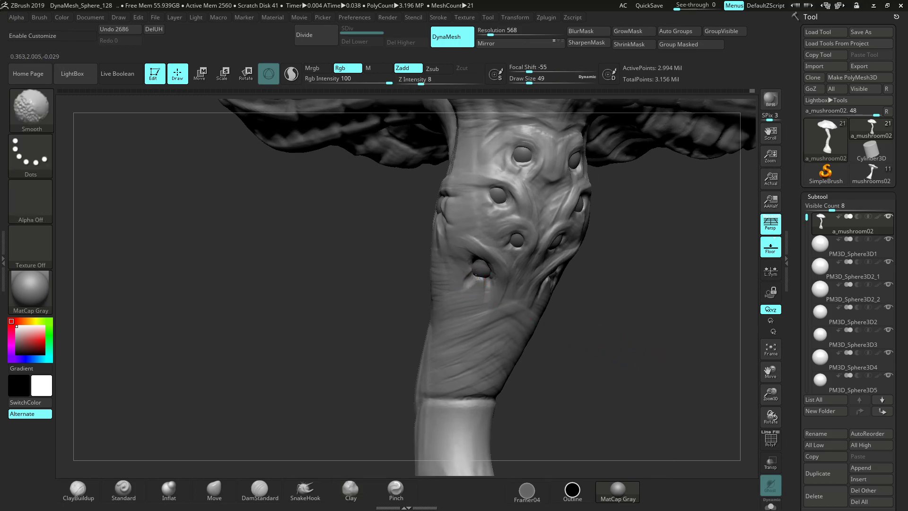
click(89, 489)
mouse_move(740, 425)
mouse_down()
mouse_move(709, 390)
mouse_move(726, 382)
mouse_up()
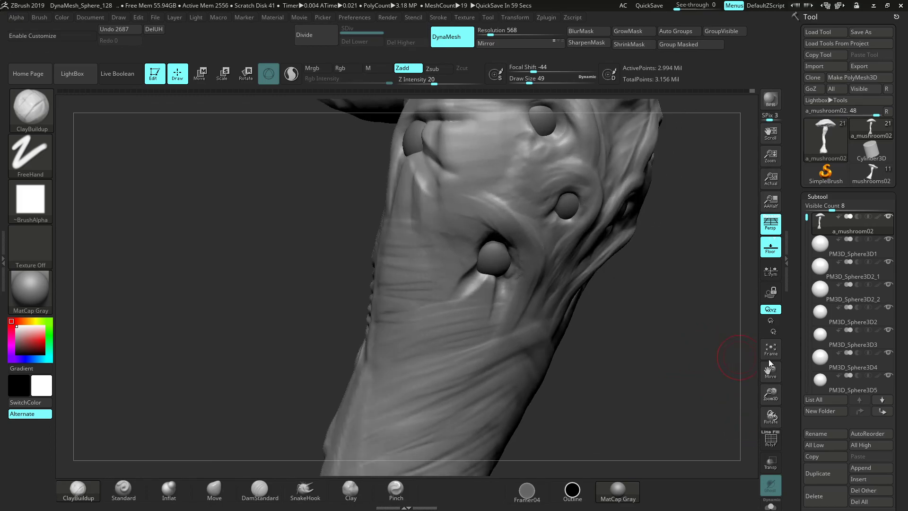
drag(684, 299, 641, 359)
key(space)
click(680, 299)
drag(671, 295, 641, 285)
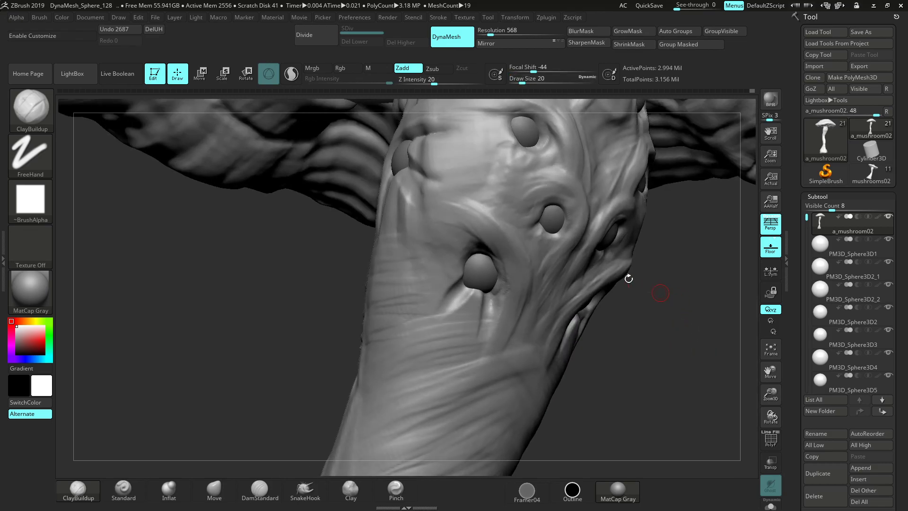
drag(316, 296, 293, 270)
key(space)
click(326, 284)
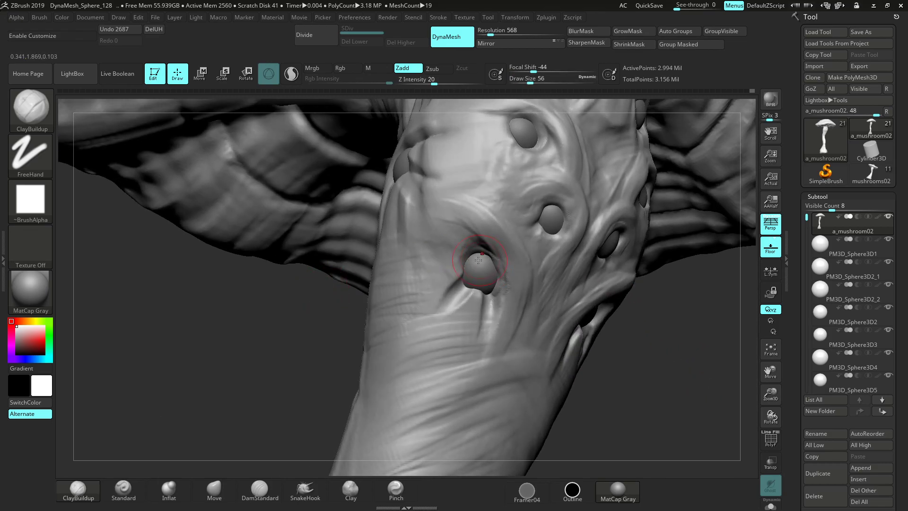
Build up and soften an upper eyelid and brow fold over the lowest left eye on the stem's back
mouse_move(470, 258)
mouse_down()
mouse_move(490, 253)
mouse_move(496, 263)
mouse_move(484, 259)
mouse_move(503, 272)
mouse_up()
mouse_move(499, 265)
mouse_down()
mouse_move(504, 290)
mouse_move(475, 248)
mouse_up()
mouse_move(489, 251)
mouse_down()
mouse_move(451, 226)
mouse_move(461, 242)
mouse_up()
mouse_move(496, 255)
mouse_down()
mouse_move(480, 253)
mouse_move(501, 289)
mouse_up()
shift+drag(464, 80, 437, 81)
mouse_move(473, 263)
shift+mouse_down()
mouse_move(456, 279)
mouse_move(495, 268)
mouse_move(488, 267)
shift+mouse_up()
drag(498, 270, 460, 259)
mouse_move(482, 260)
mouse_down()
mouse_move(462, 263)
mouse_move(484, 242)
mouse_up()
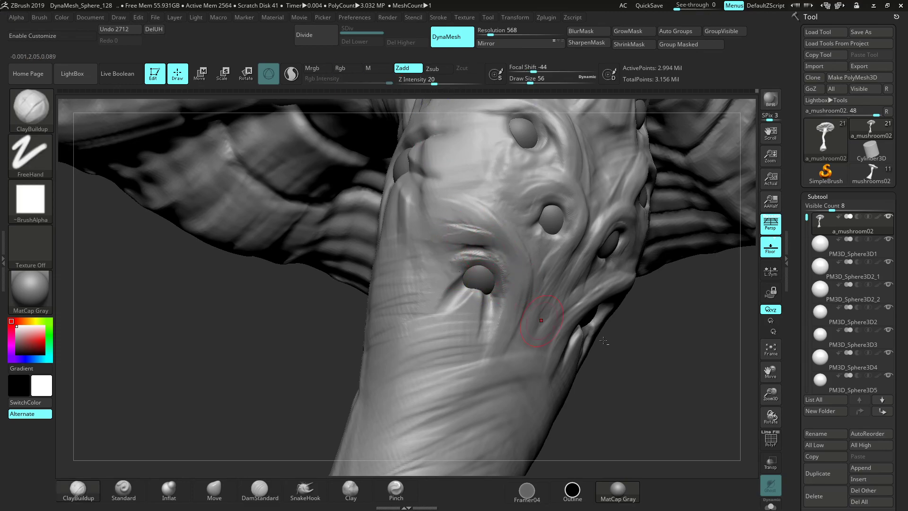
Build up and smooth the eyelid and brow around the lowest right back eye, and reduce the Draw Size to 11
alt+drag(667, 380, 646, 367)
mouse_move(711, 341)
shift+mouse_down()
mouse_move(658, 339)
mouse_move(676, 337)
mouse_move(647, 281)
shift+mouse_up()
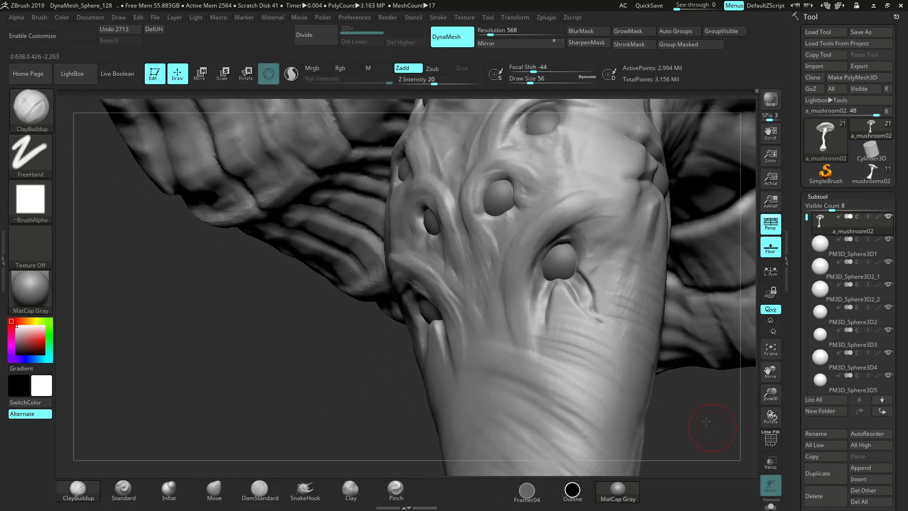
drag(708, 422, 659, 413)
mouse_move(545, 230)
mouse_down()
mouse_move(519, 237)
mouse_move(508, 278)
mouse_up()
drag(530, 236, 524, 225)
drag(508, 267, 510, 279)
mouse_move(525, 236)
shift+mouse_down()
mouse_move(519, 256)
mouse_move(505, 246)
shift+mouse_up()
drag(378, 352, 440, 340)
key(space)
drag(561, 265, 553, 265)
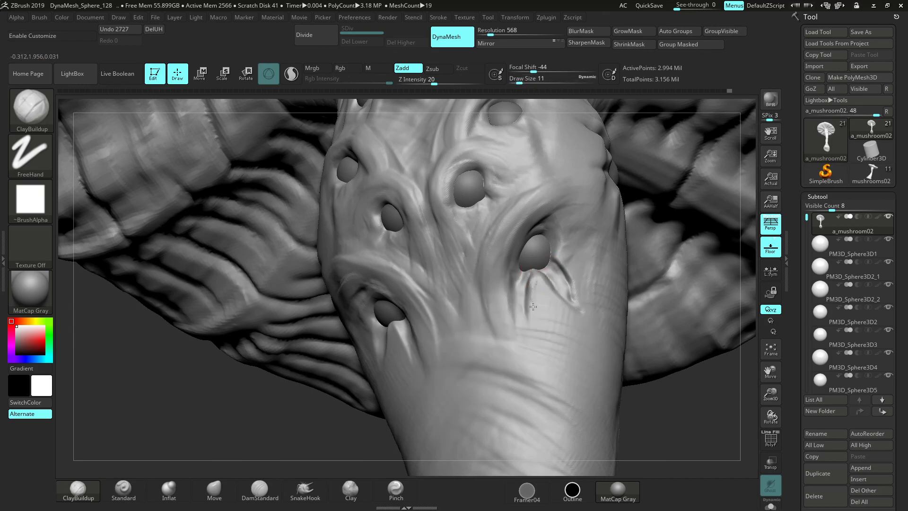
Examine the whole mushroom from the front, back and underside, including the eyed stem up close
drag(770, 395, 719, 415)
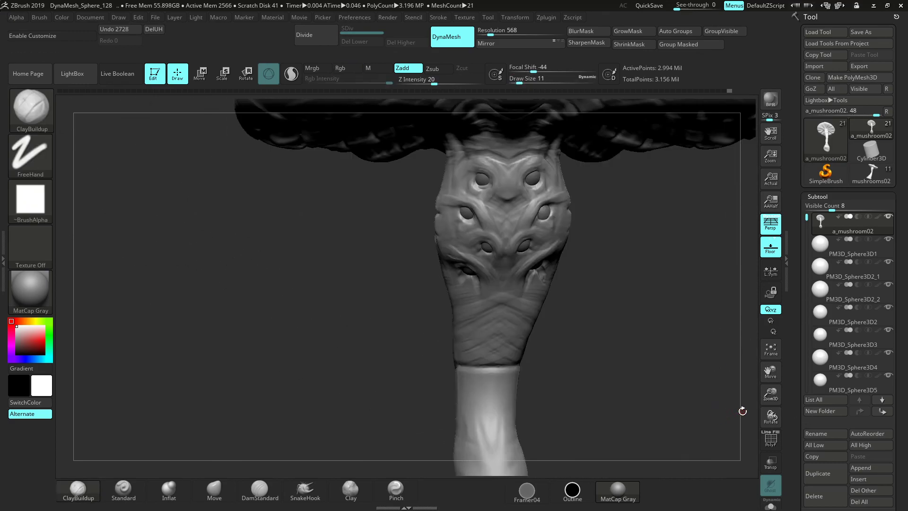
mouse_move(601, 314)
mouse_down()
mouse_move(674, 328)
mouse_move(636, 328)
mouse_up()
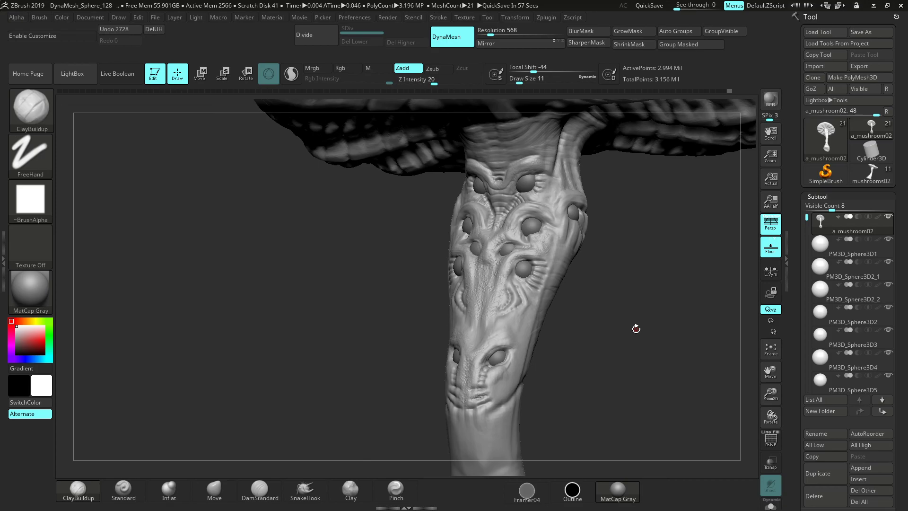
click(771, 349)
drag(655, 336, 614, 385)
drag(770, 405, 774, 449)
drag(770, 372, 825, 496)
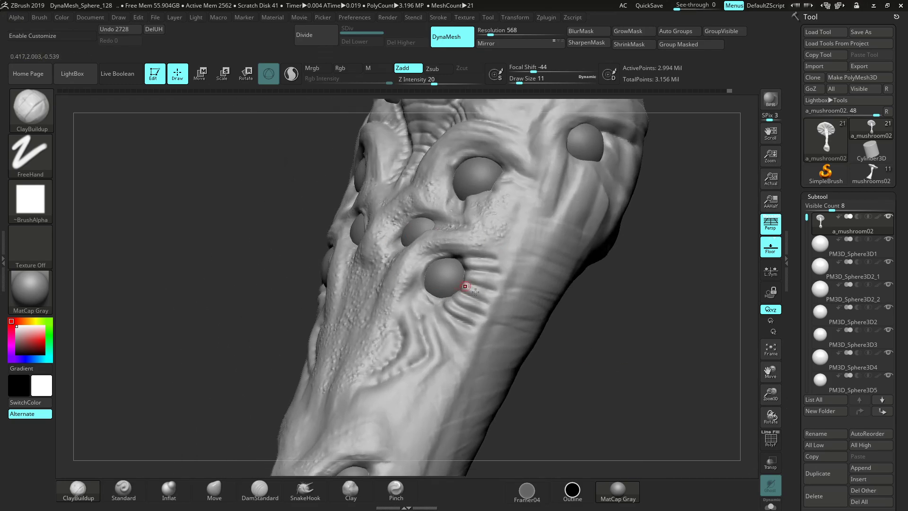
click(770, 350)
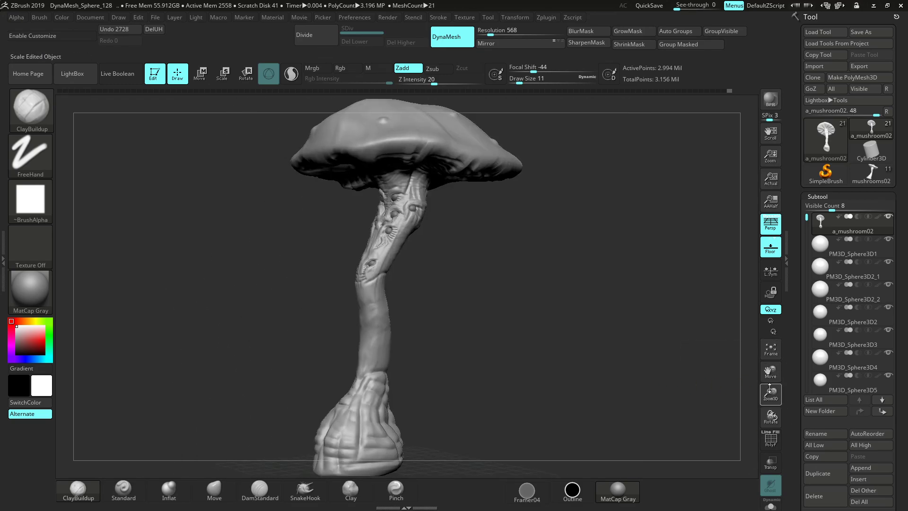
drag(770, 393, 770, 381)
drag(716, 367, 691, 361)
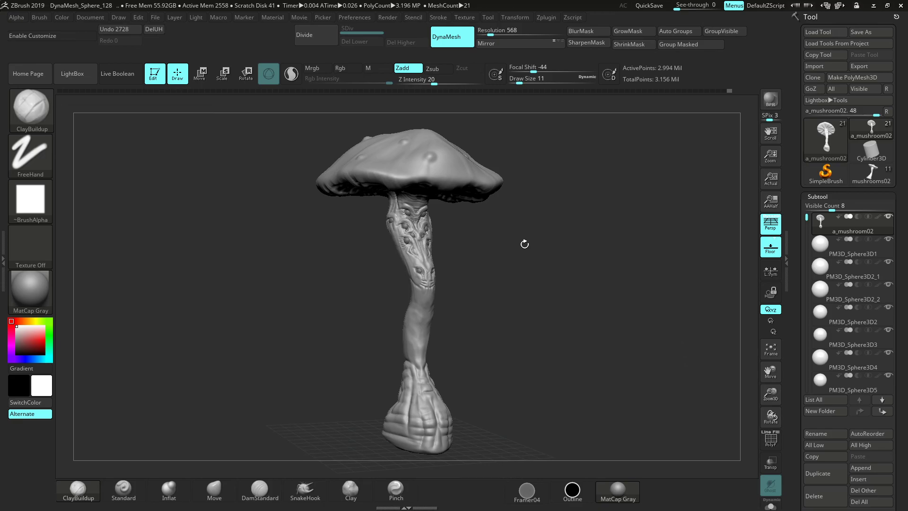
drag(494, 287, 423, 242)
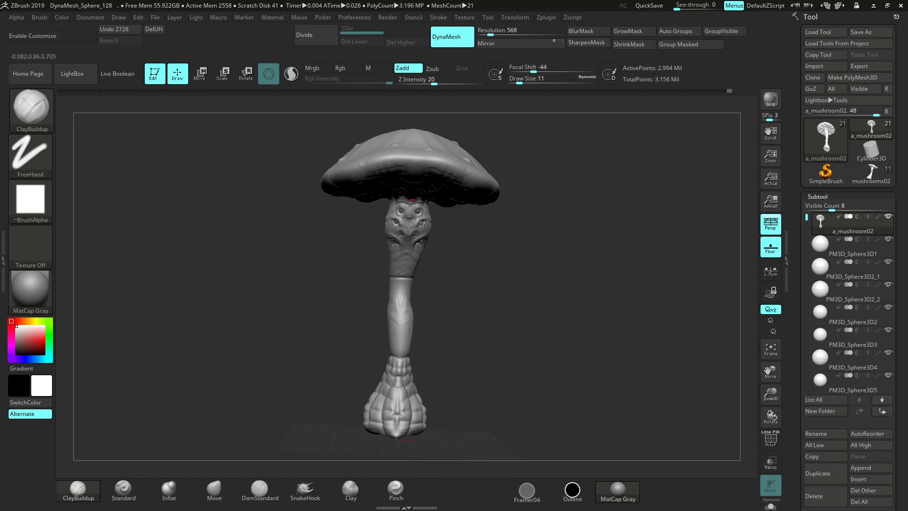
drag(478, 255, 480, 206)
drag(512, 289, 503, 247)
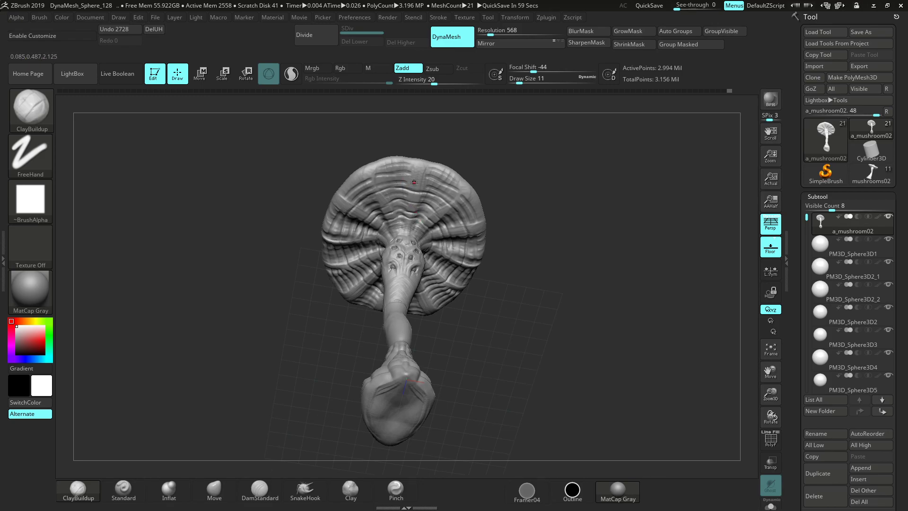
Set the Draw Size to 74, build up the curved gill ridges on the cap's underside above the stem, and lightly smooth them
key(space)
drag(486, 214, 502, 213)
drag(654, 300, 702, 332)
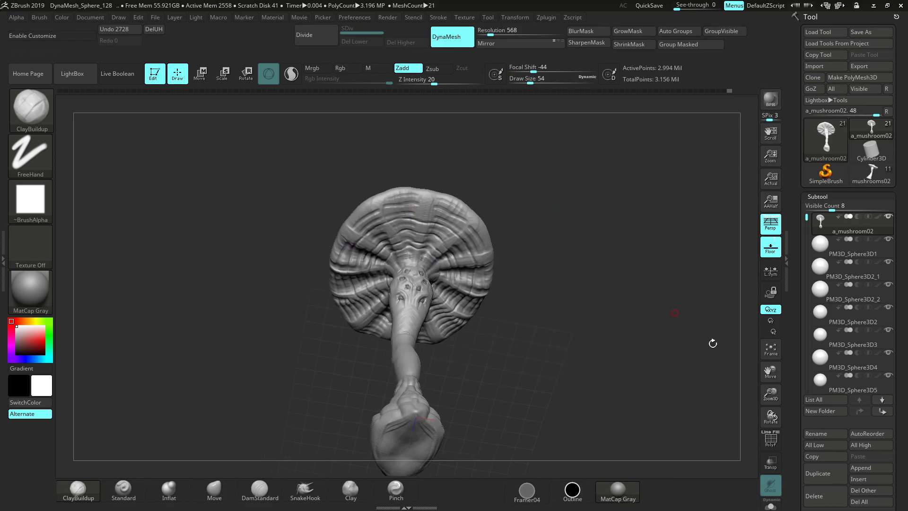
drag(770, 394, 742, 424)
key(space)
mouse_move(695, 231)
alt+mouse_down()
mouse_move(661, 279)
mouse_move(670, 279)
alt+mouse_up()
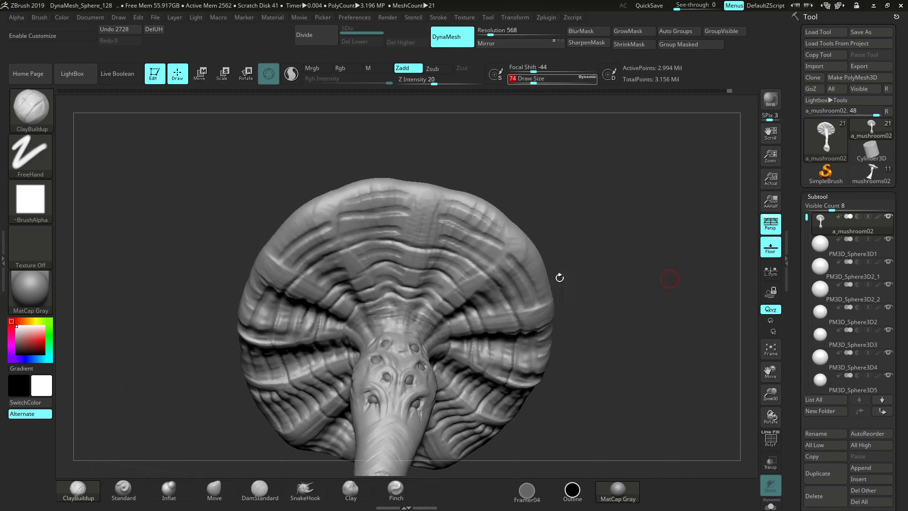
key(ctrl+z)
key(ctrl+z)
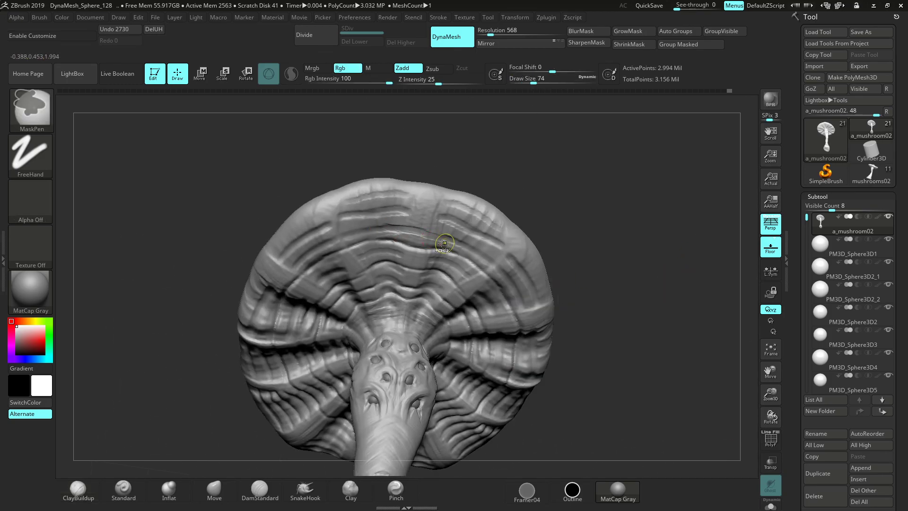
key(ctrl+shift+z)
key(ctrl+shift+z)
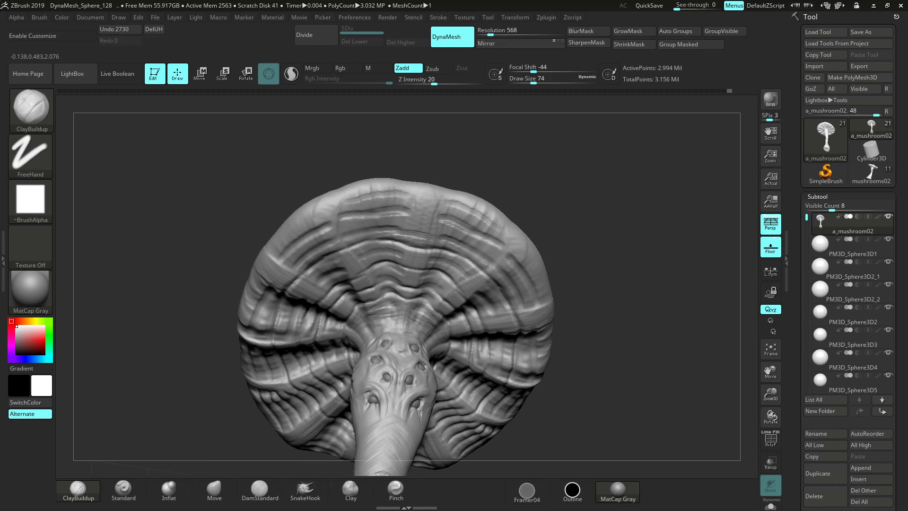
mouse_move(435, 238)
mouse_down()
mouse_move(397, 209)
mouse_move(445, 203)
mouse_move(405, 197)
mouse_up()
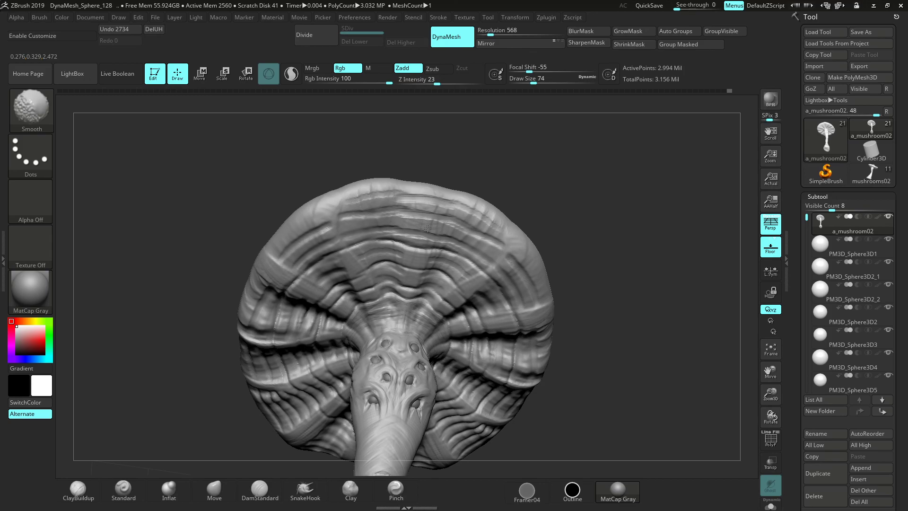
shift+drag(424, 236, 408, 218)
Check the mushroom's silhouette and stem details with the Outline material, and restore the MatCap Gray material
drag(608, 241, 583, 254)
mouse_move(656, 235)
mouse_down()
mouse_move(646, 237)
mouse_move(641, 220)
mouse_up()
mouse_move(761, 389)
mouse_down()
mouse_move(705, 326)
mouse_move(680, 334)
mouse_up()
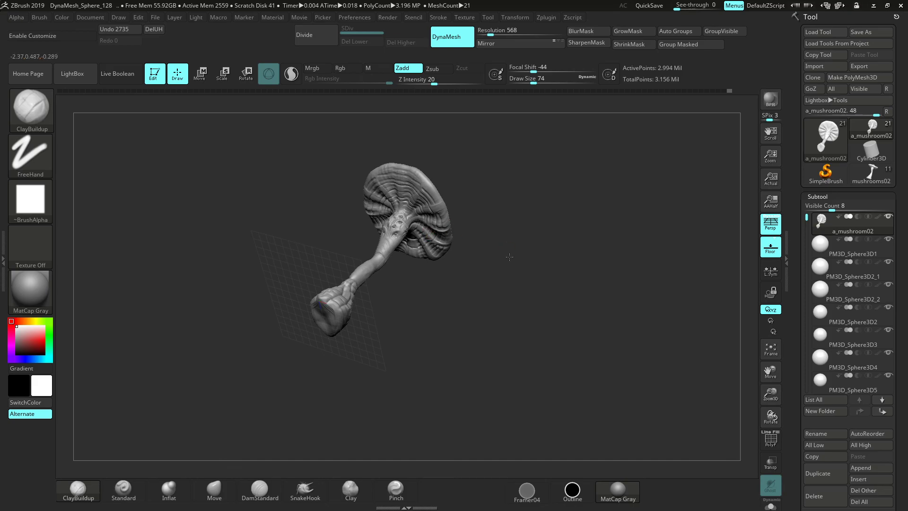
shift+drag(509, 254, 526, 319)
drag(771, 394, 772, 421)
mouse_move(606, 348)
mouse_down()
mouse_move(623, 332)
mouse_move(640, 354)
mouse_up()
click(572, 489)
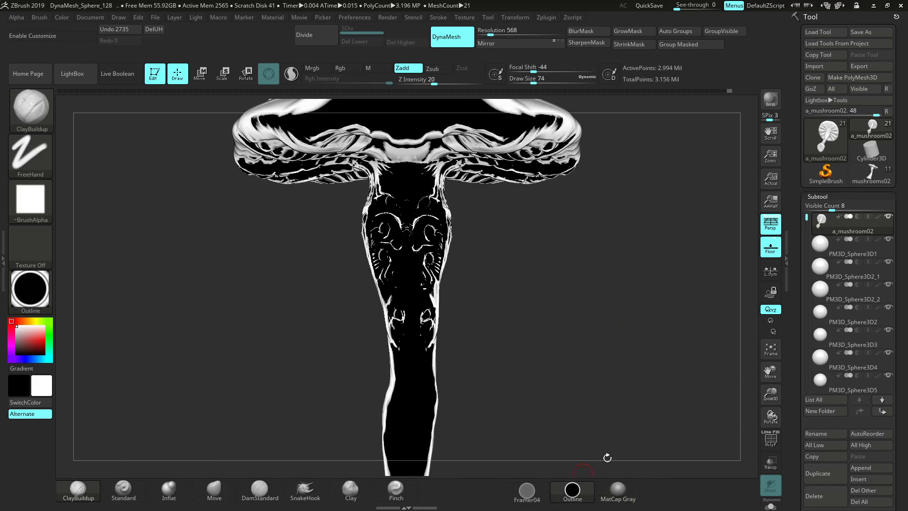
drag(772, 395, 581, 392)
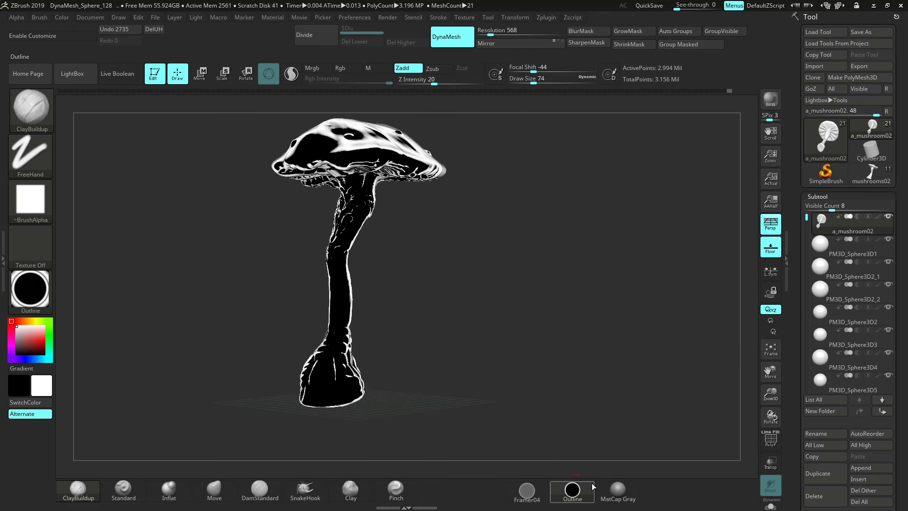
click(616, 491)
Examine the whole mushroom in MatCap Gray from an angled side view, from the cap down to the base
alt+drag(567, 350, 638, 373)
drag(770, 394, 764, 401)
alt+drag(641, 349, 660, 344)
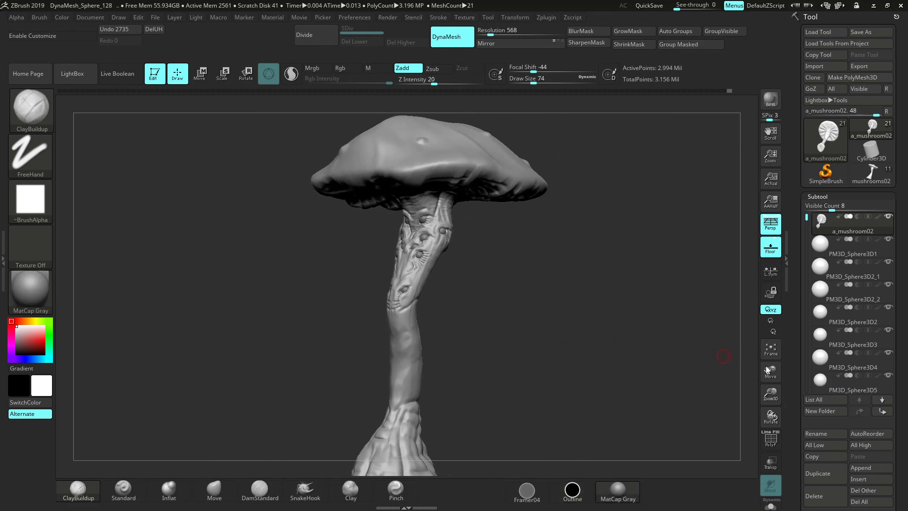
drag(771, 394, 698, 394)
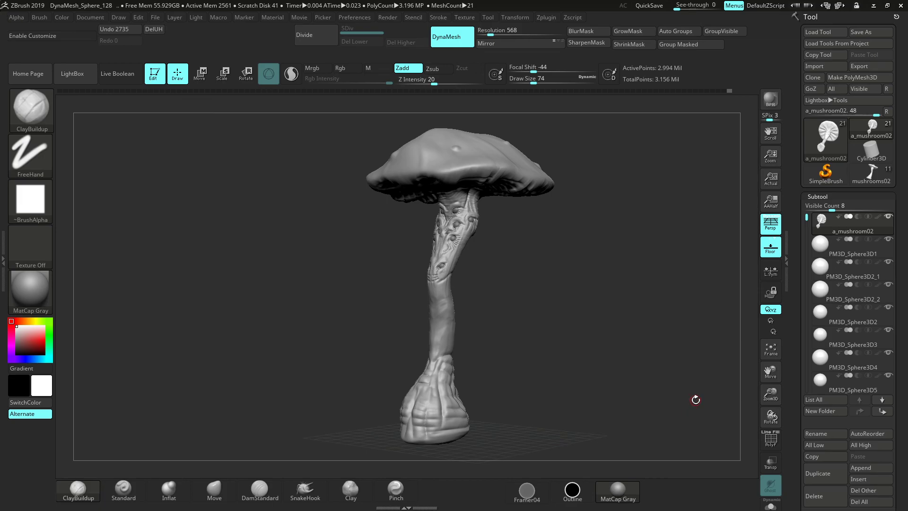
drag(547, 321, 685, 345)
drag(770, 371, 667, 350)
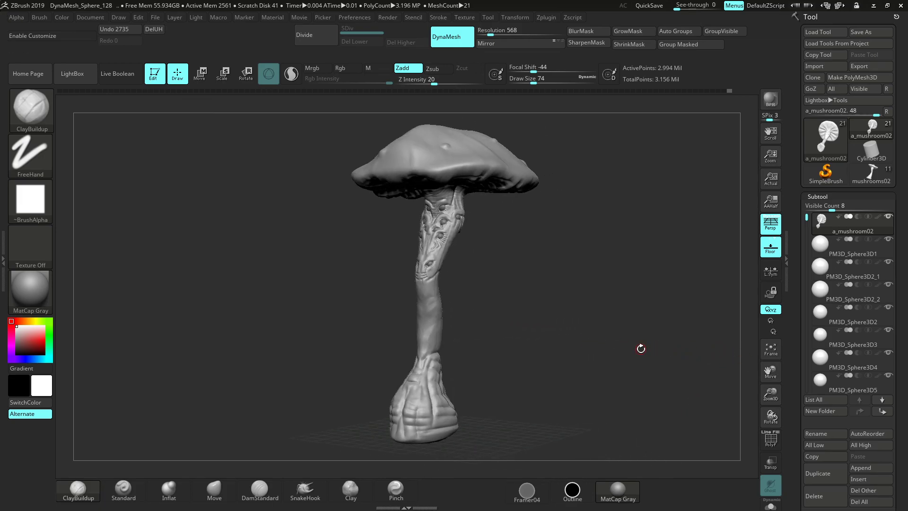